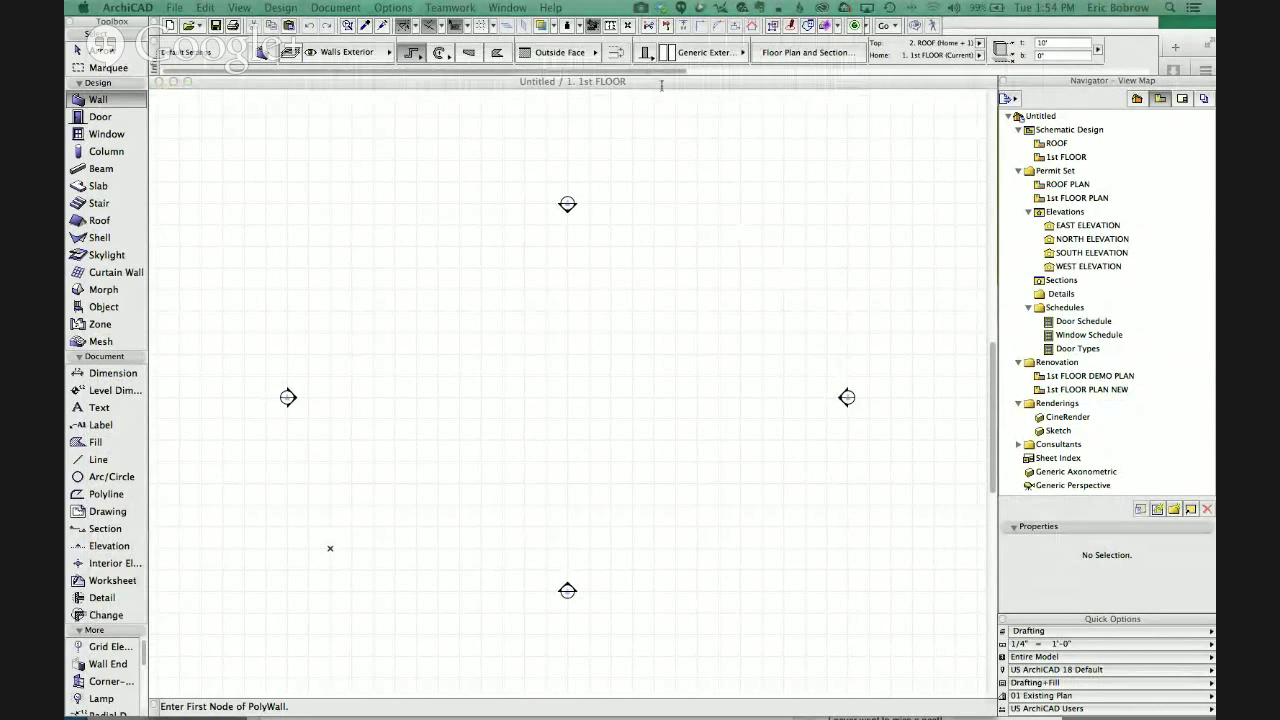
# - Draw a closed L-shaped outline of chained exterior walls between the four elevation markers, with the notch at the lower-left corner
pyautogui.click(664, 90)
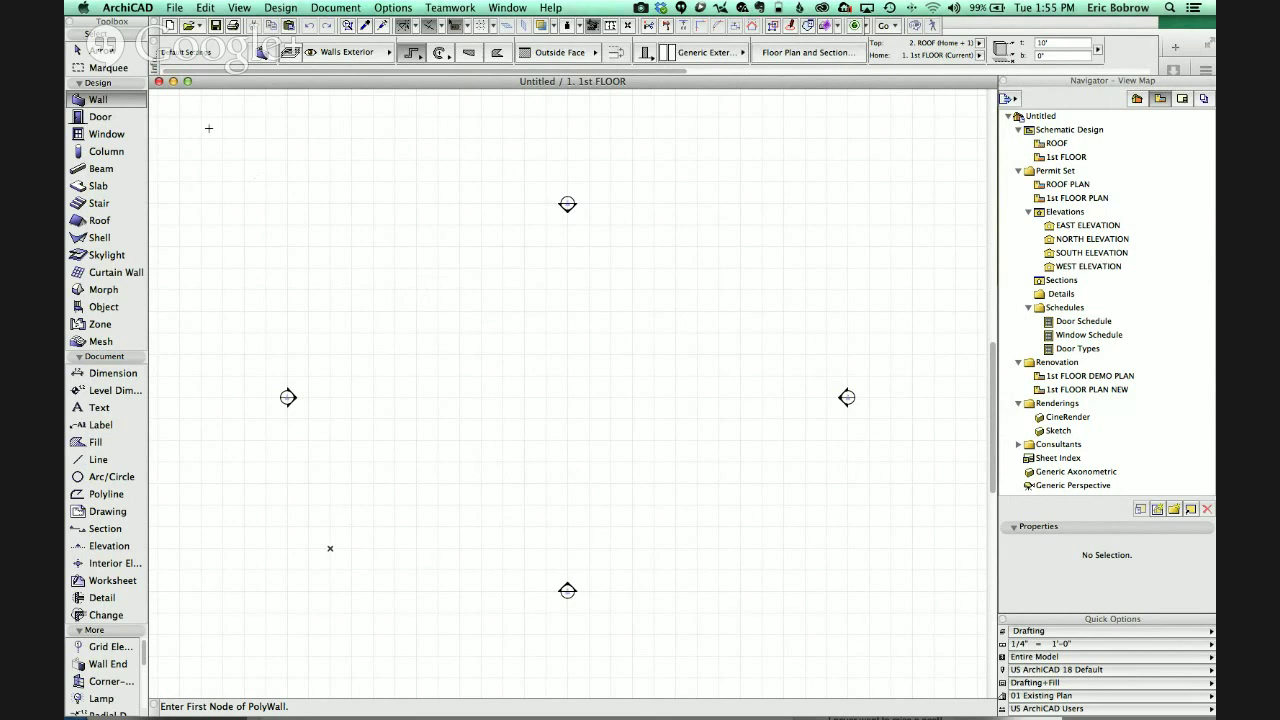
pyautogui.click(409, 56)
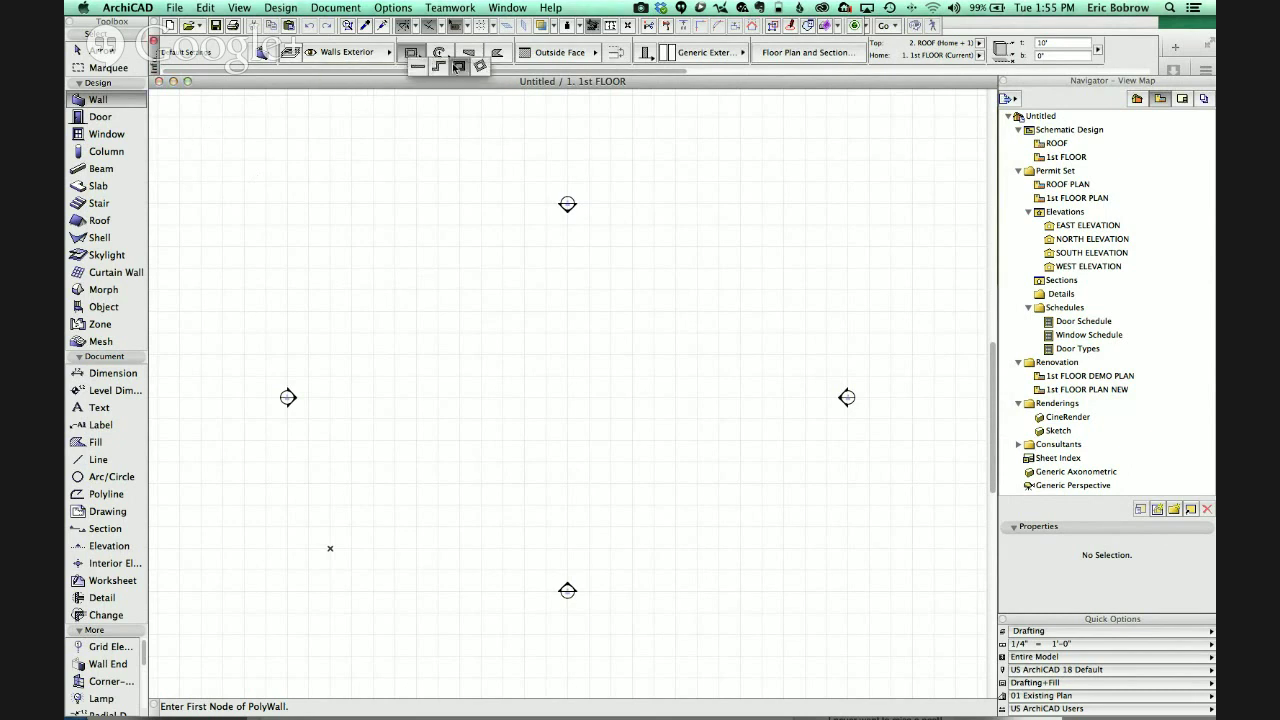
pyautogui.click(440, 71)
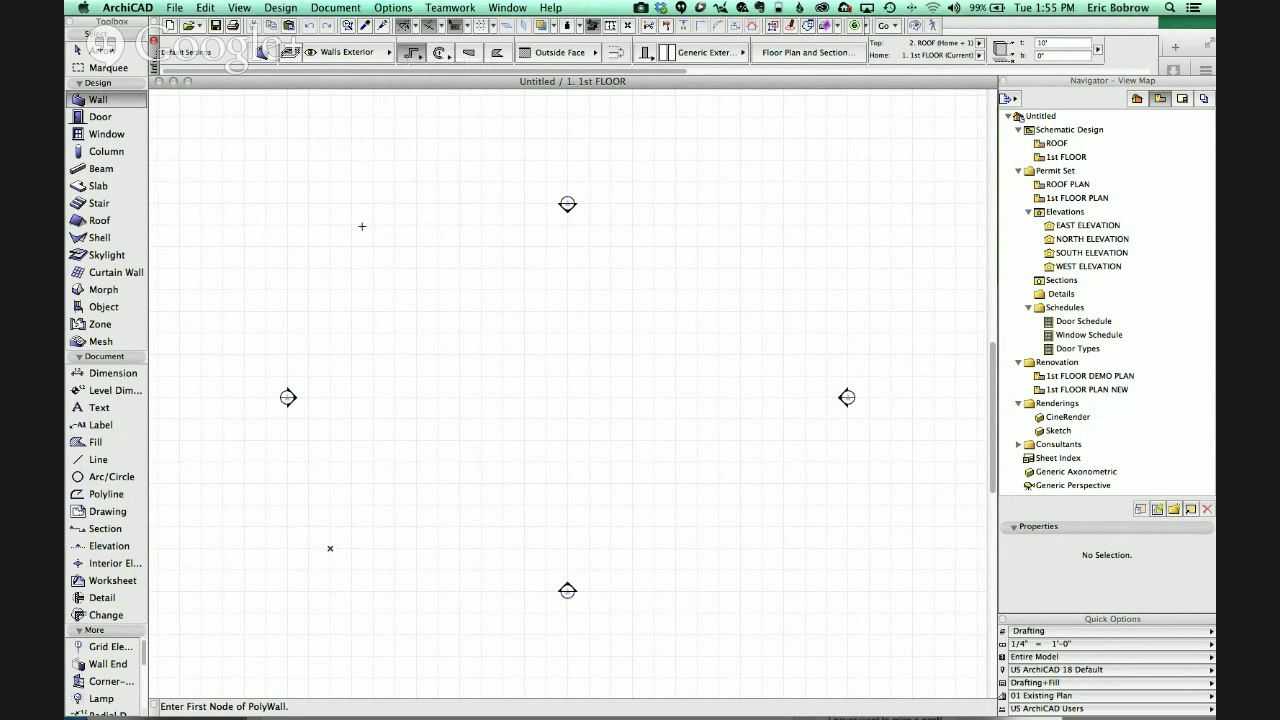
pyautogui.click(389, 410)
pyautogui.click(393, 437)
pyautogui.click(537, 437)
pyautogui.click(537, 508)
pyautogui.click(691, 508)
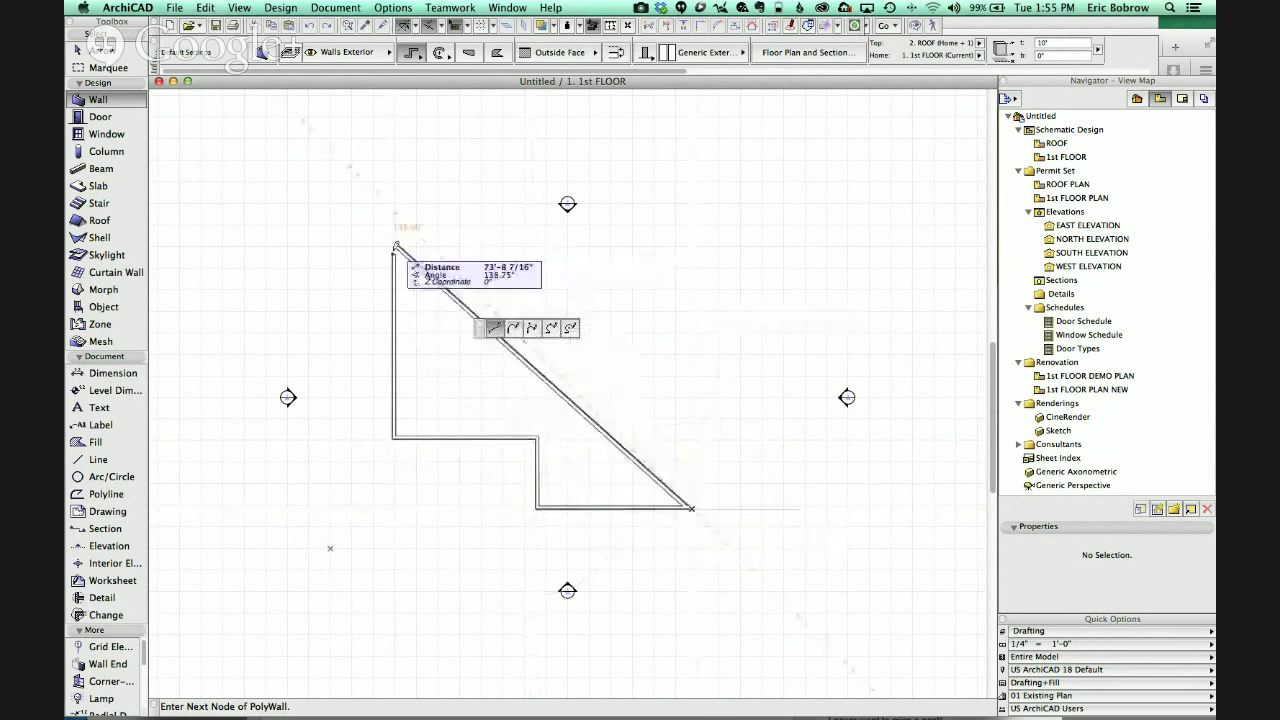
pyautogui.click(393, 254)
pyautogui.click(691, 254)
pyautogui.click(394, 254)
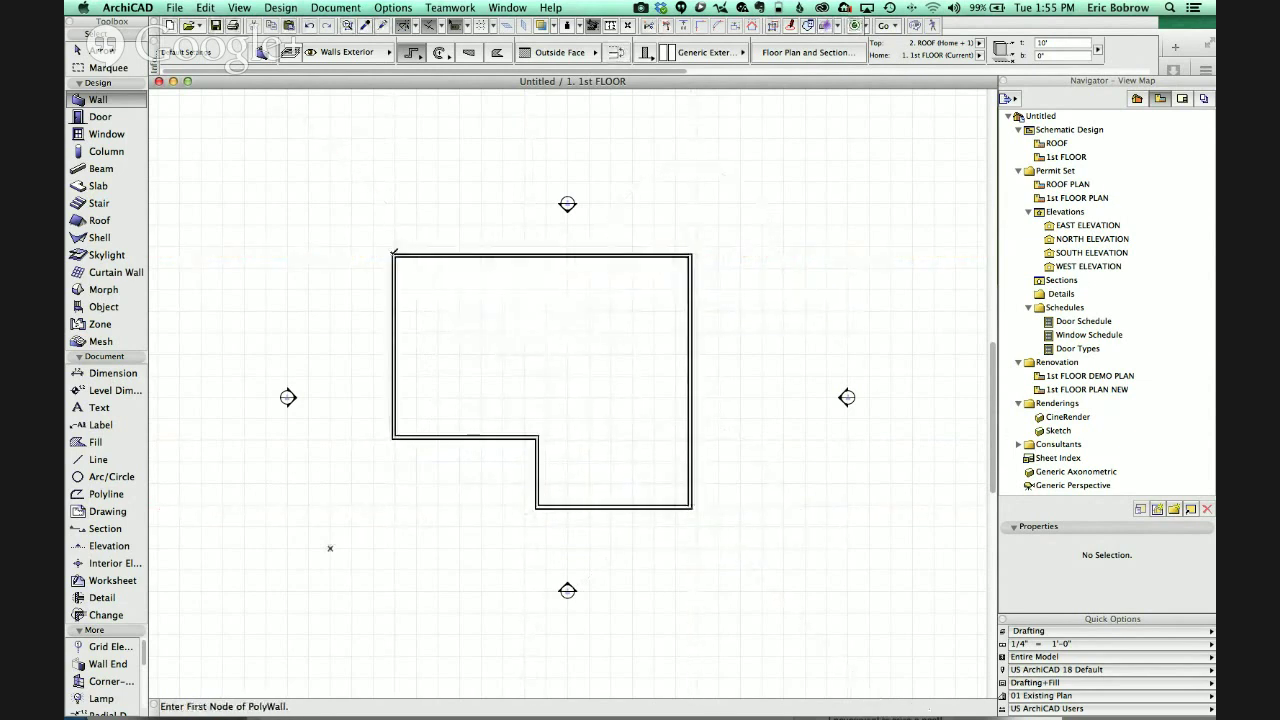
# - Add partition walls enclosing a room in the outline's upper-left corner and a second room directly below it
pyautogui.click(396, 323)
pyautogui.click(518, 323)
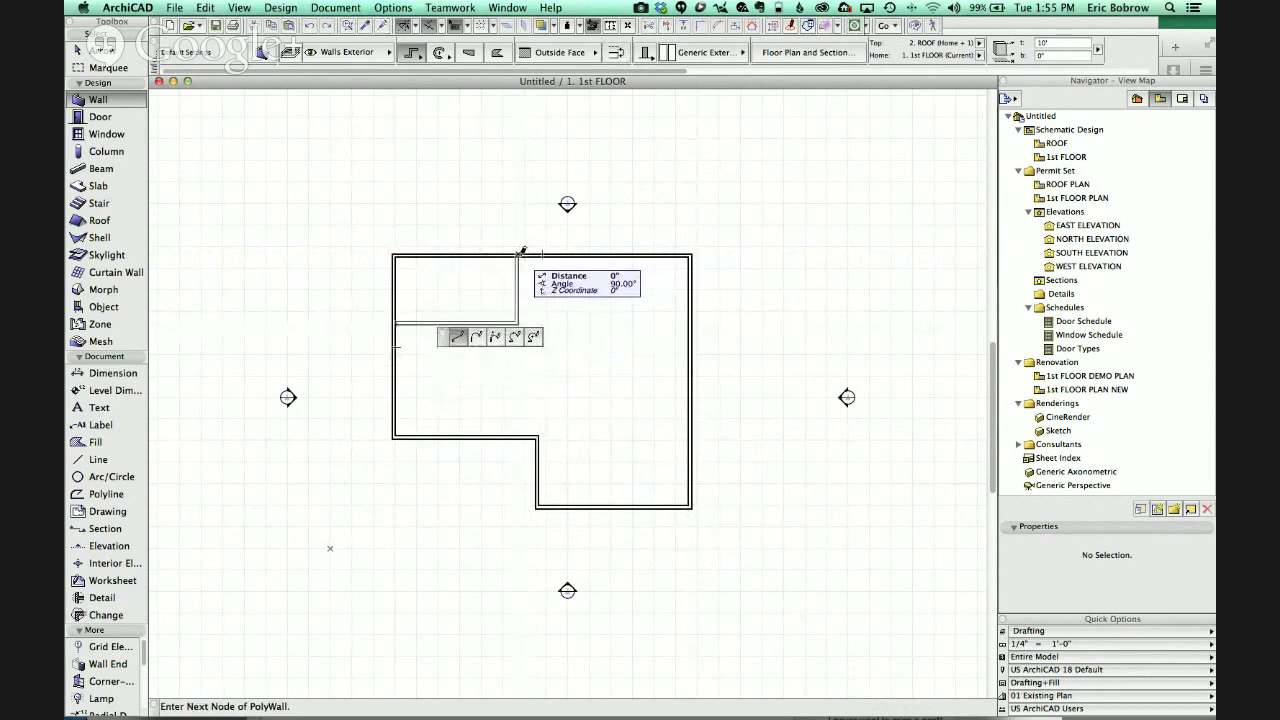
pyautogui.doubleClick(518, 255)
pyautogui.click(481, 324)
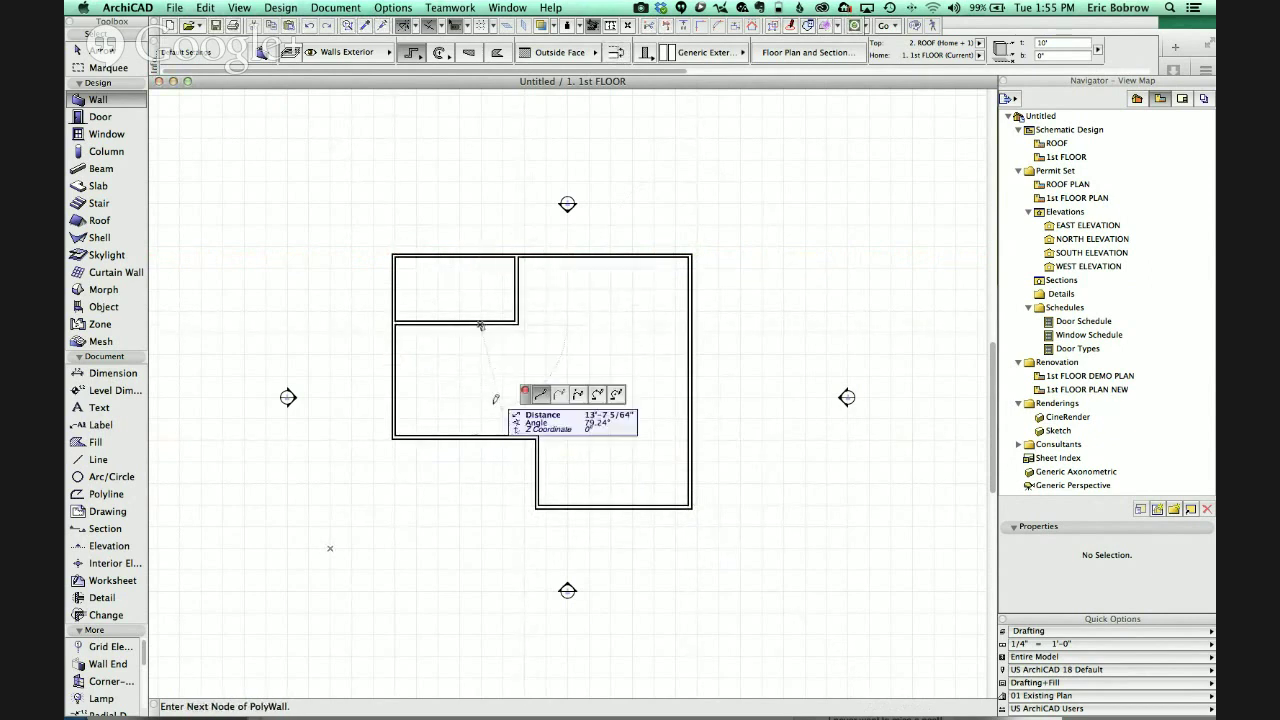
pyautogui.doubleClick(481, 437)
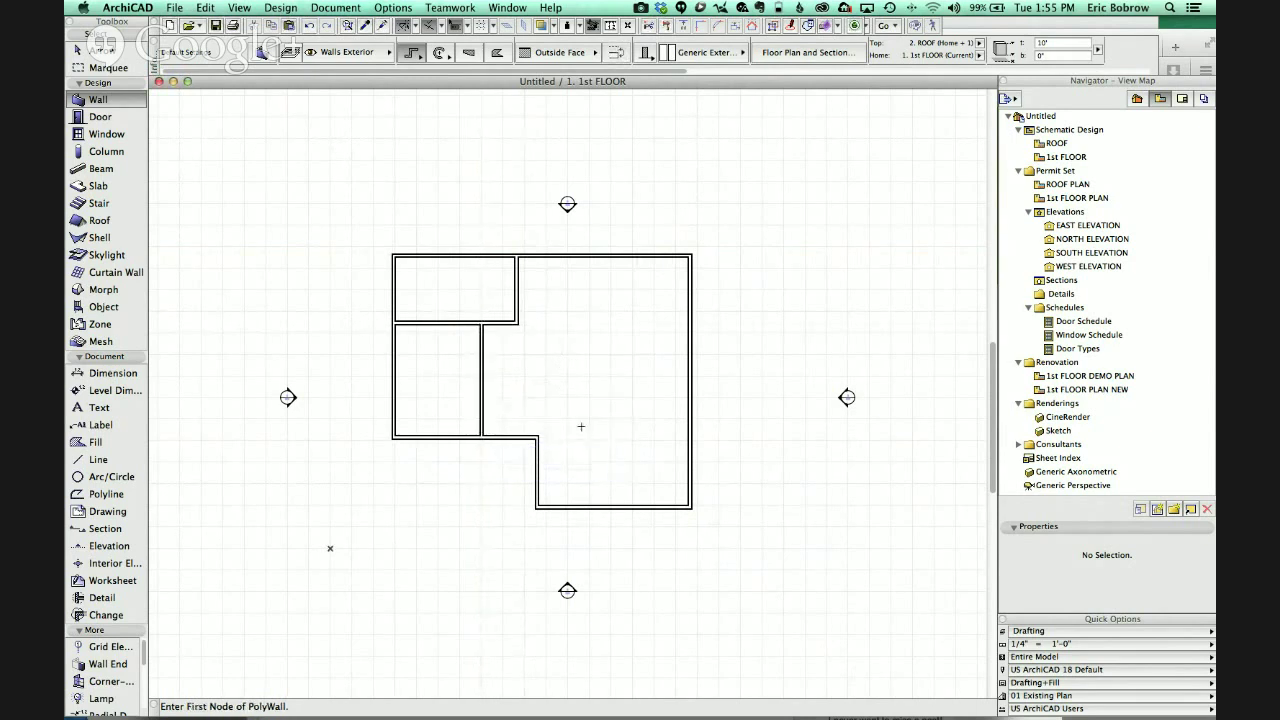
# - Draw an L-shaped chained partition from the lower wall to the right wall, enclosing a room in the lower-right corner
pyautogui.click(618, 508)
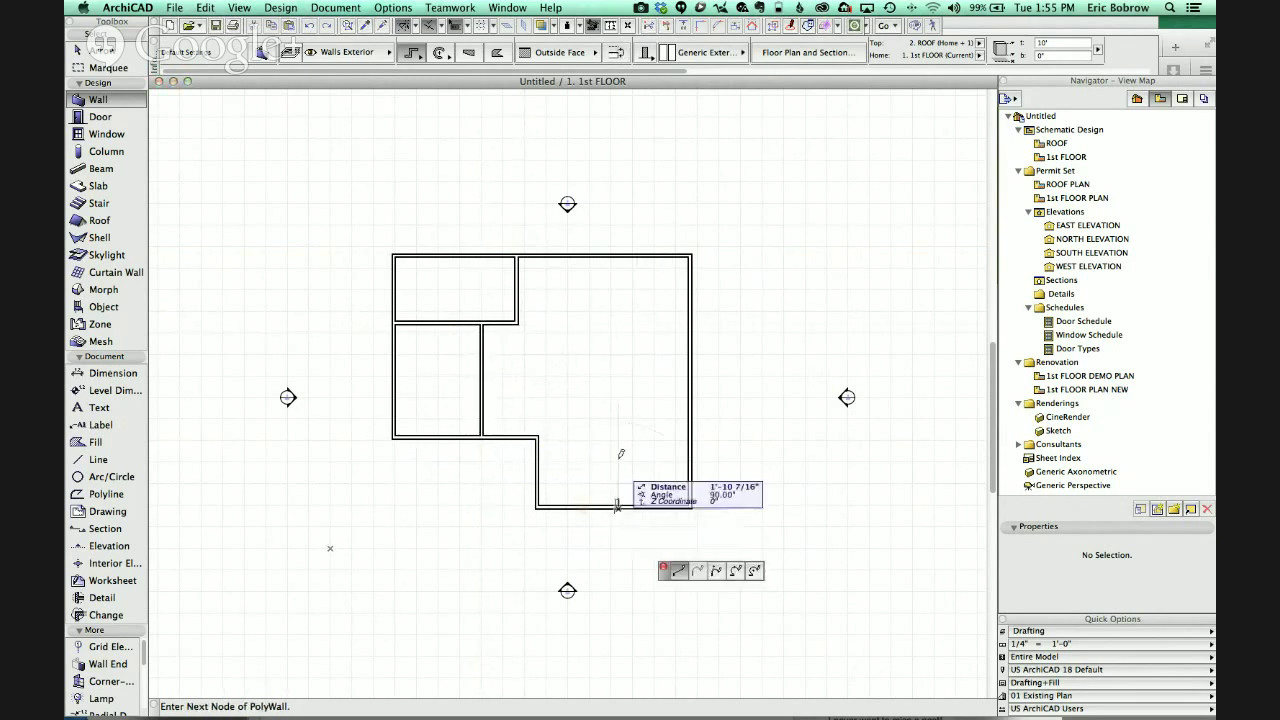
pyautogui.click(618, 378)
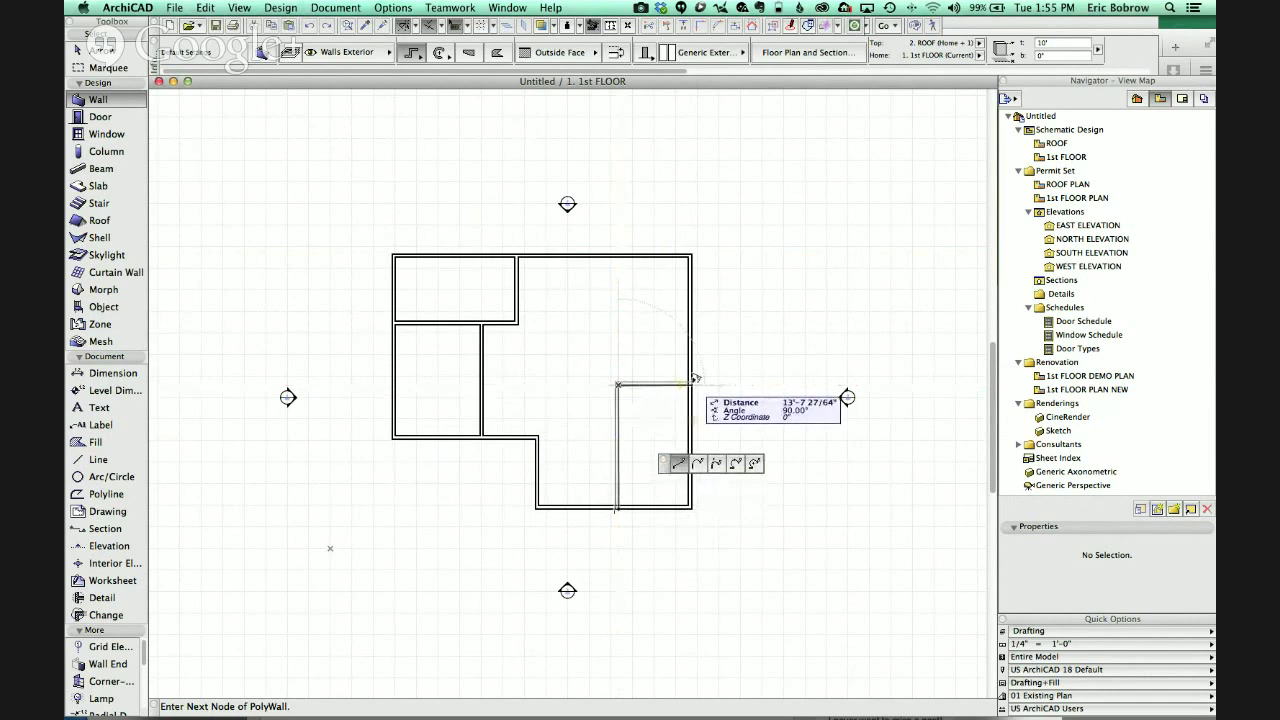
pyautogui.doubleClick(694, 378)
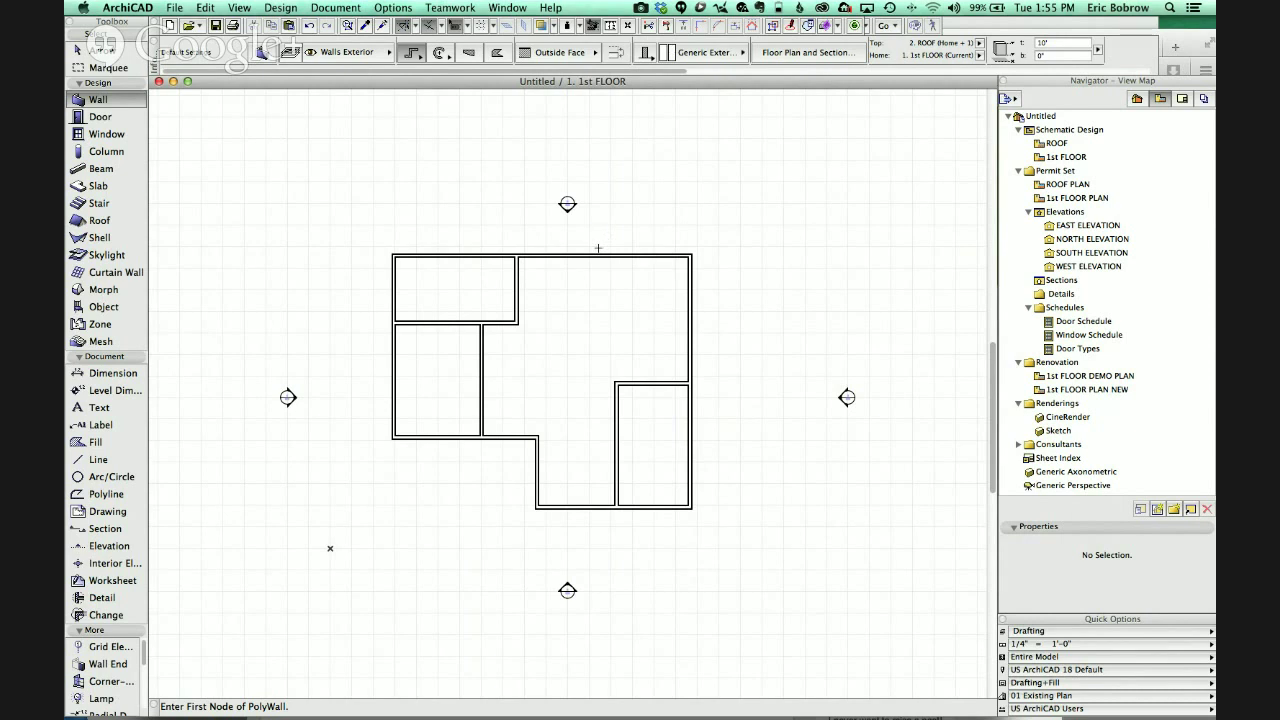
pyautogui.click(116, 446)
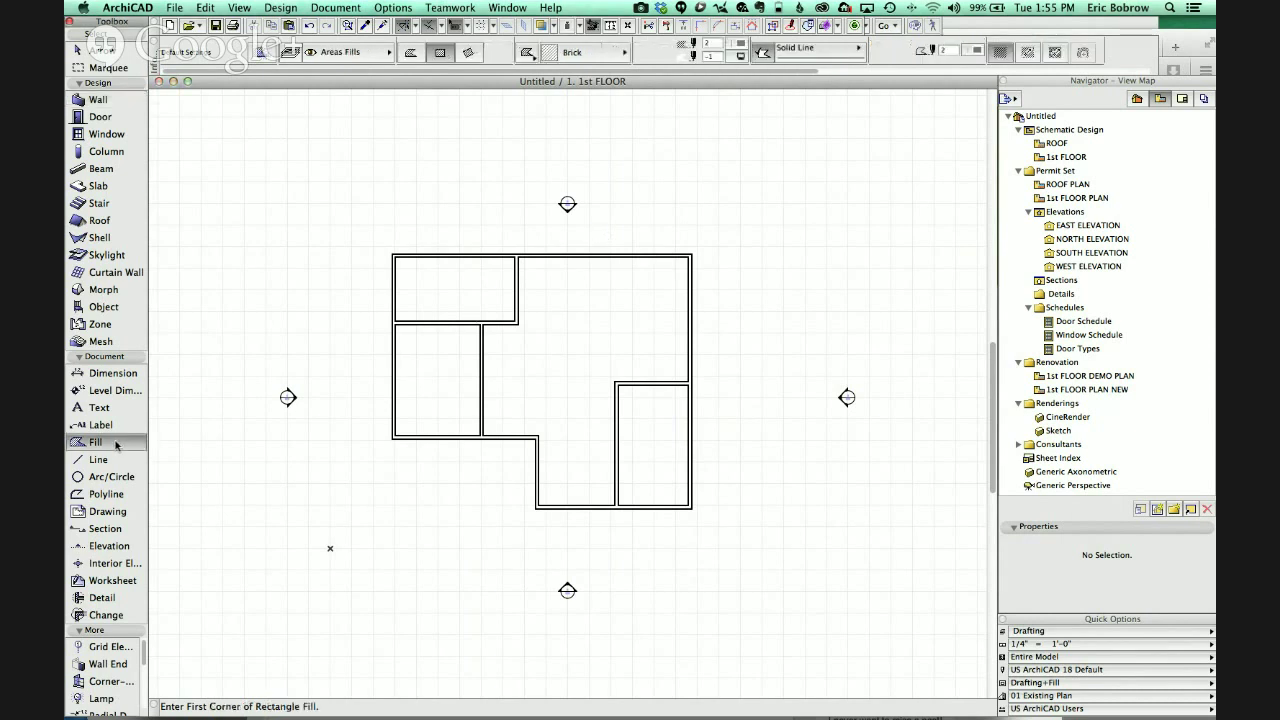
pyautogui.click(106, 327)
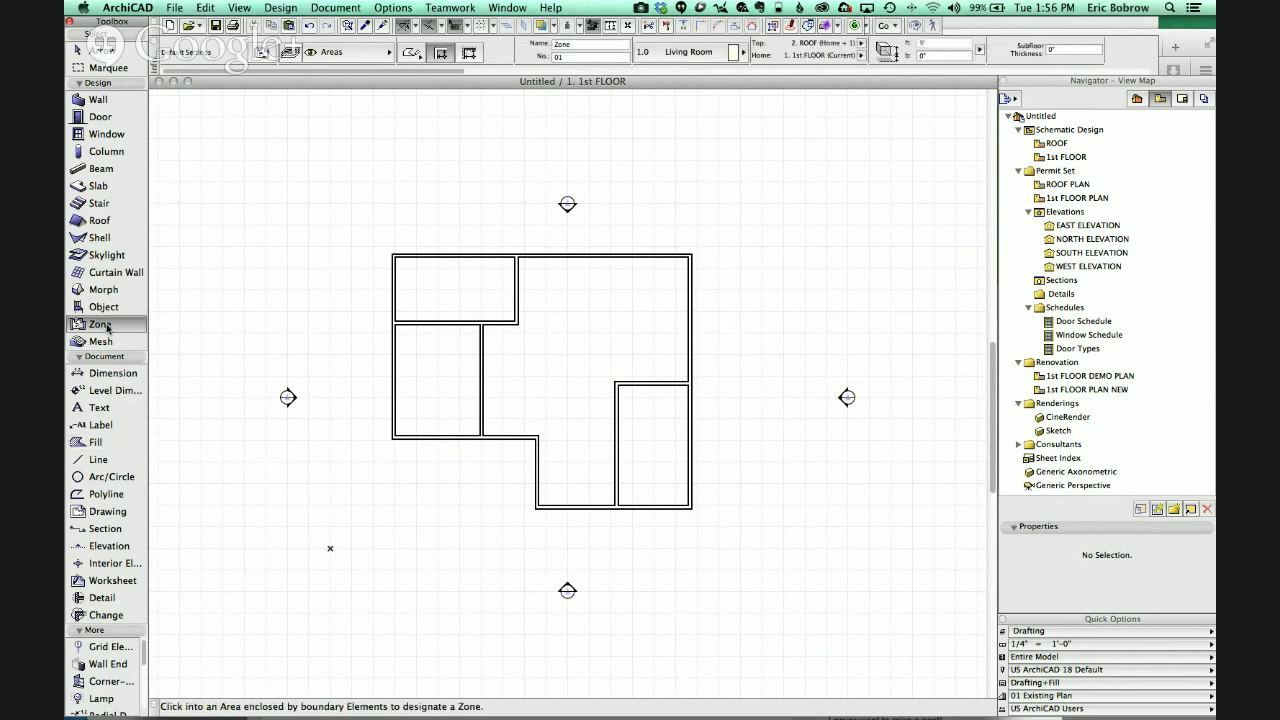
pyautogui.click(100, 446)
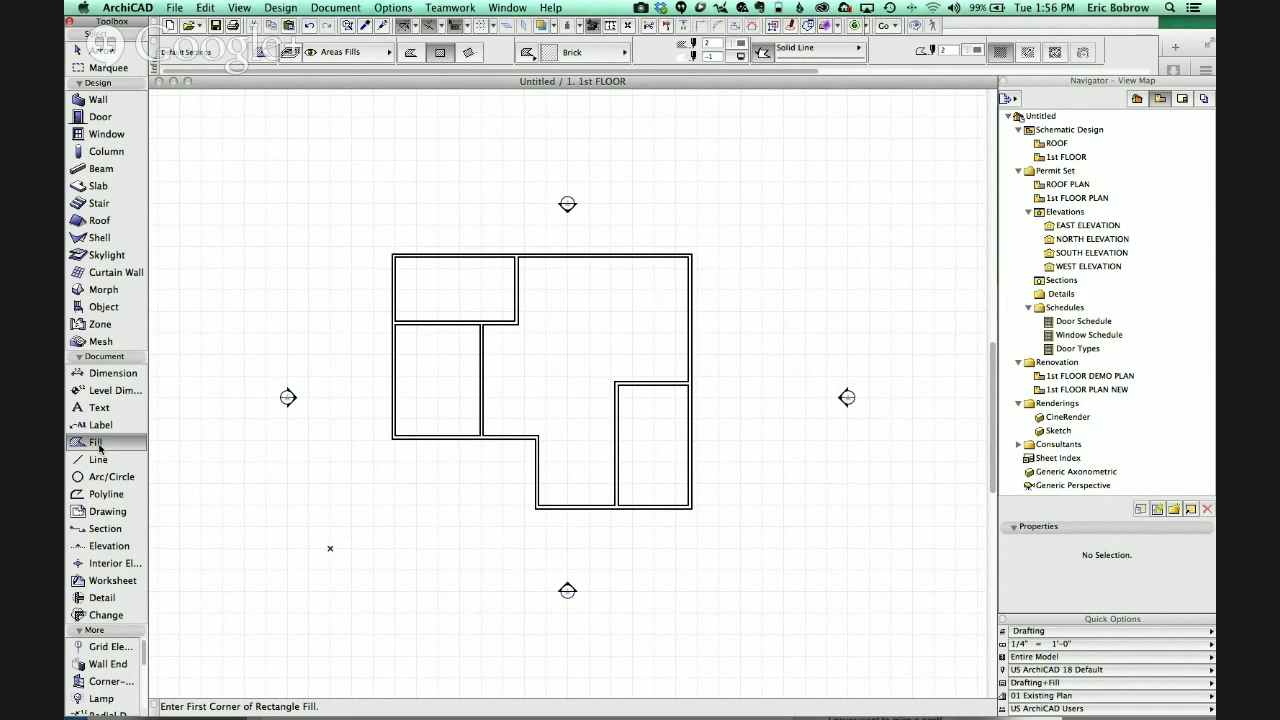
pyautogui.click(99, 327)
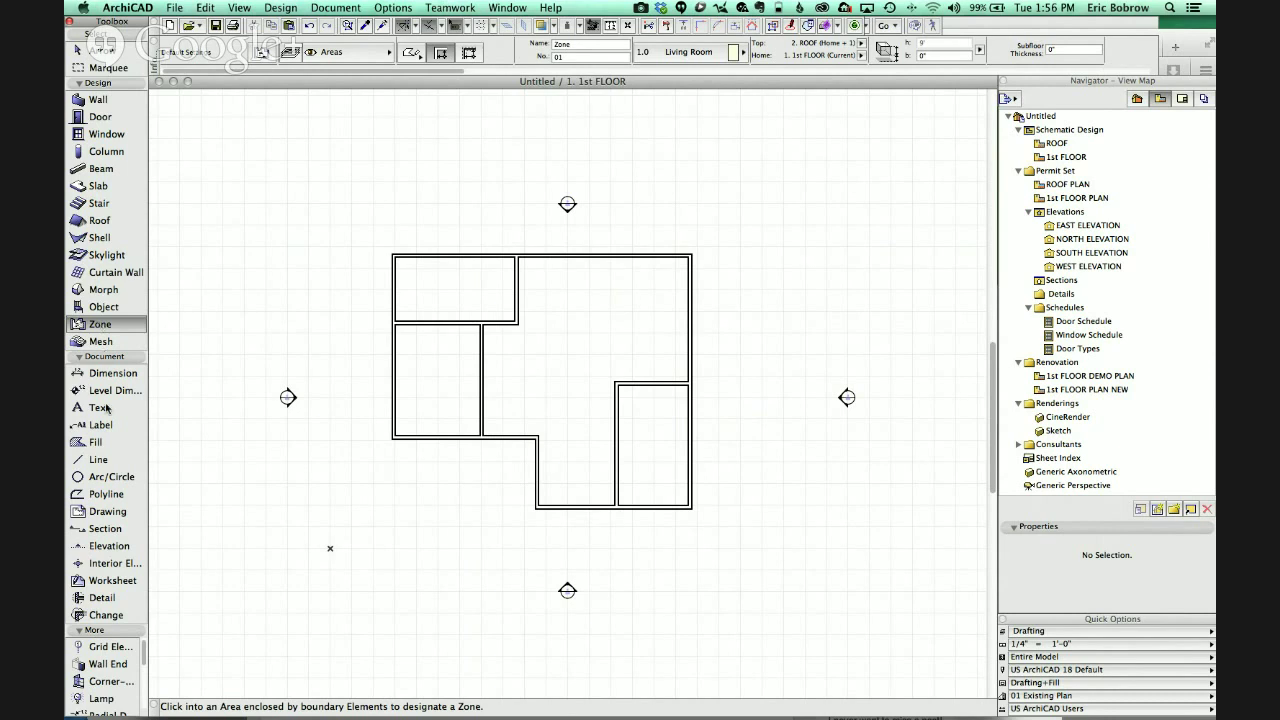
# - Draw a rectangular fill with the Brick pattern in the empty area above and left of the floor plan
pyautogui.click(98, 442)
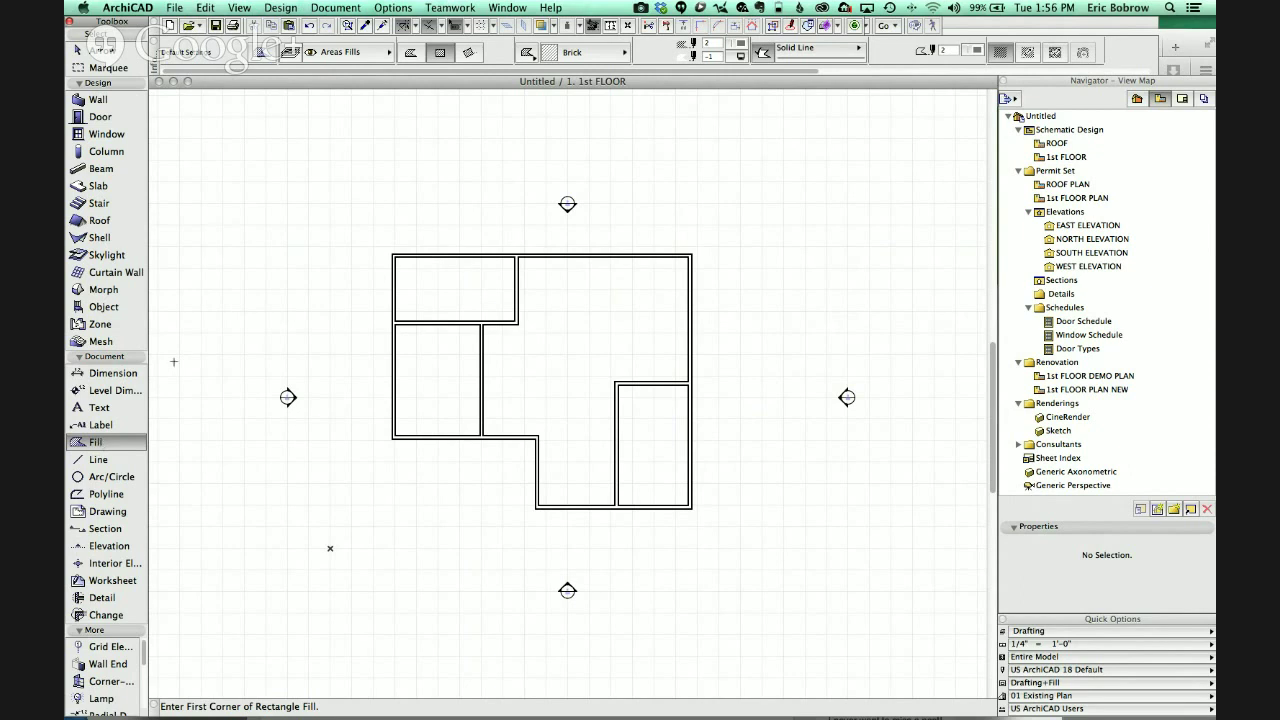
pyautogui.click(240, 150)
pyautogui.click(360, 219)
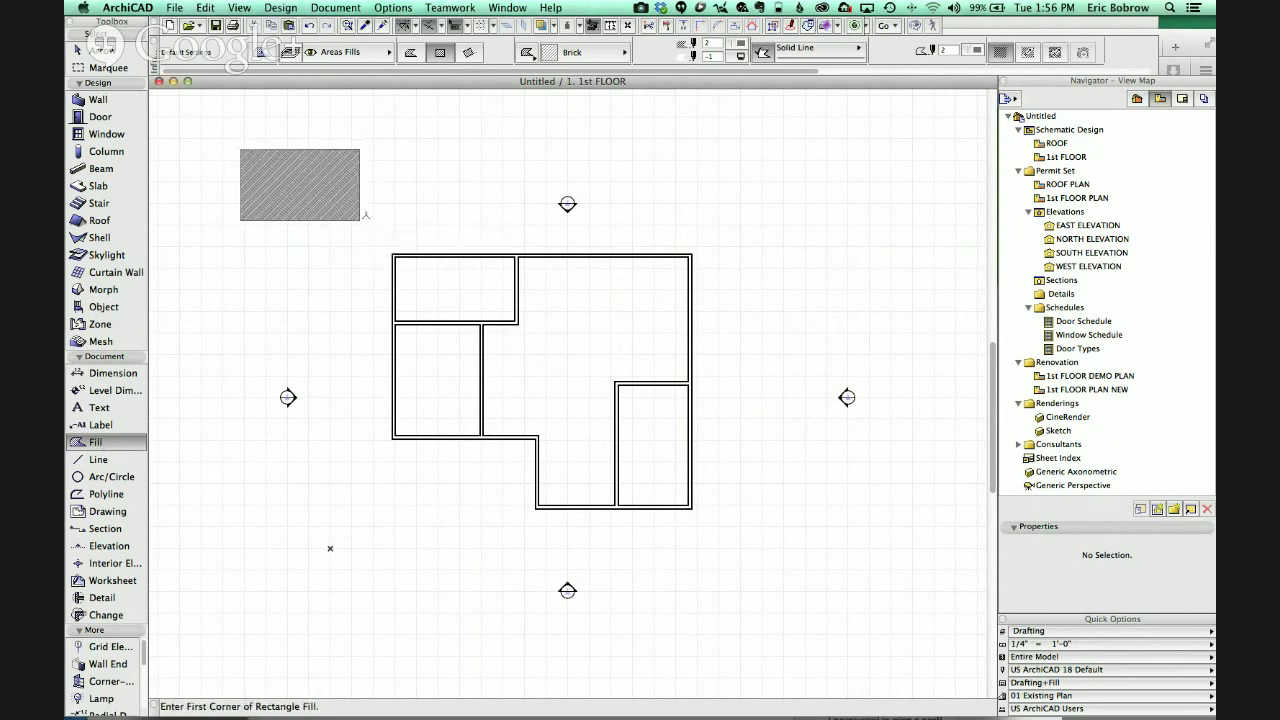
# - Draw a rectangular fill of about 286 sq ft with the % 25 pattern beside the brick fill, above the floor plan
pyautogui.click(584, 60)
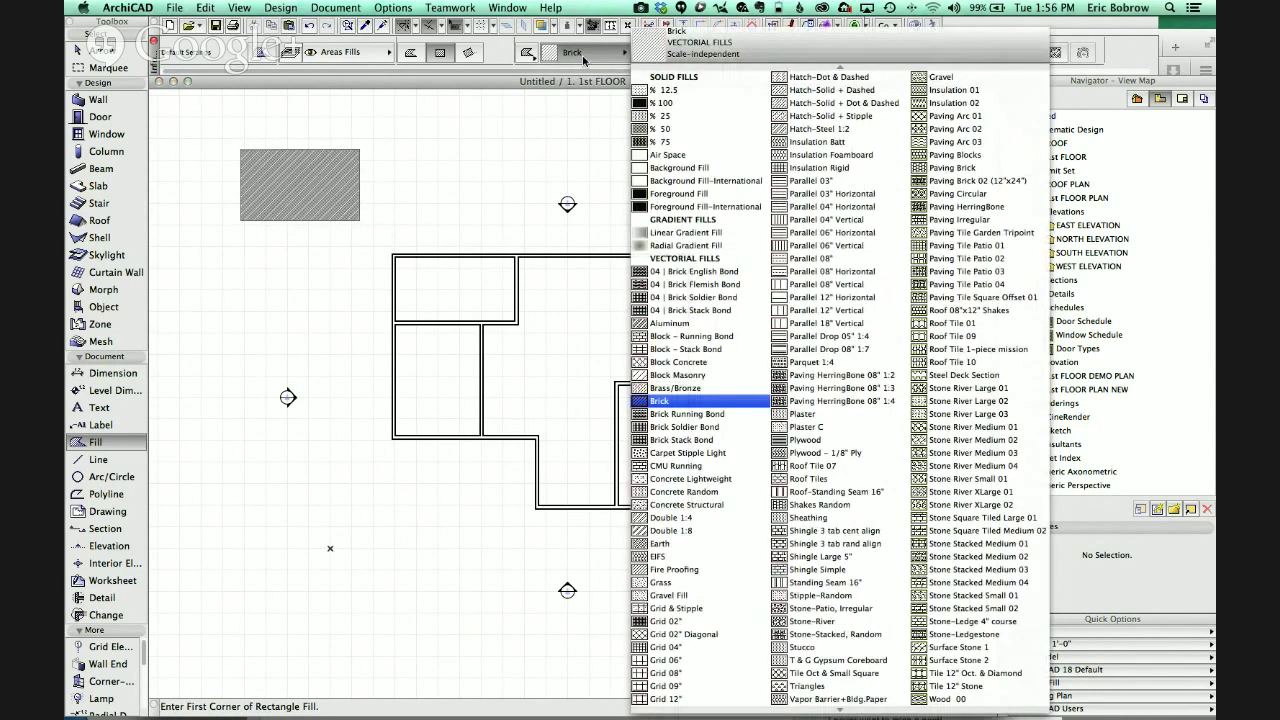
pyautogui.click(654, 118)
pyautogui.click(378, 130)
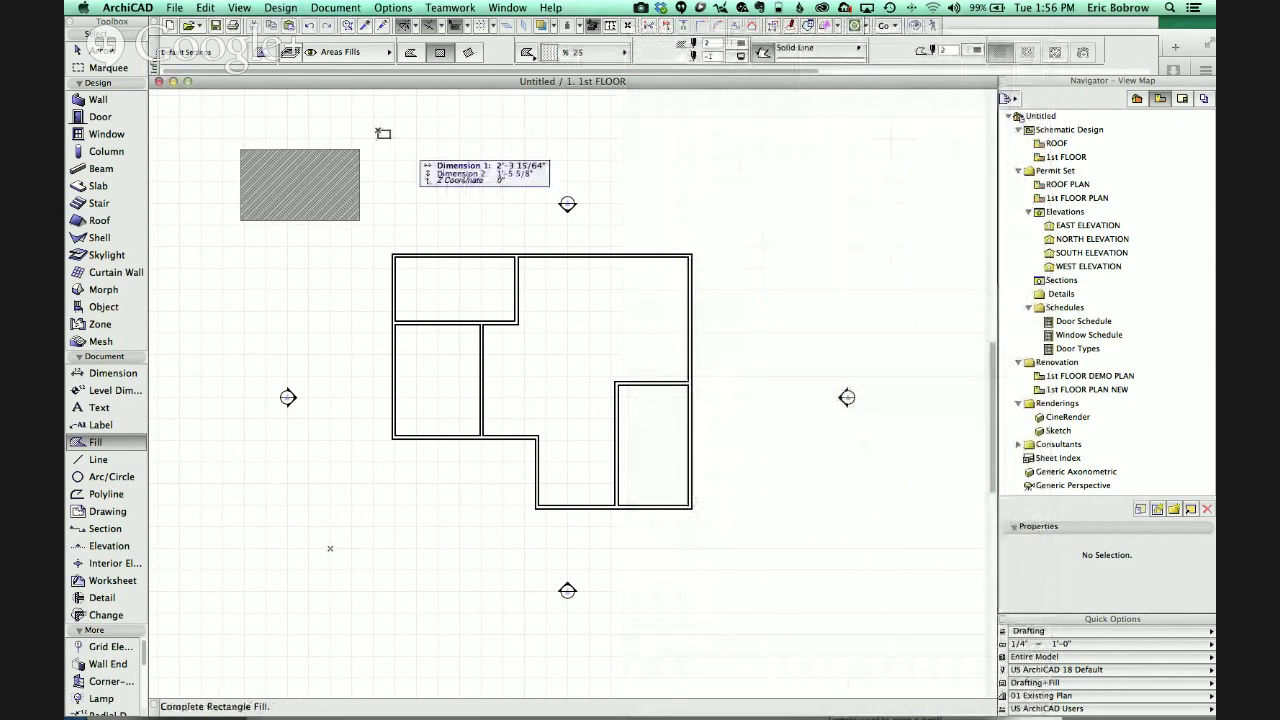
pyautogui.click(492, 202)
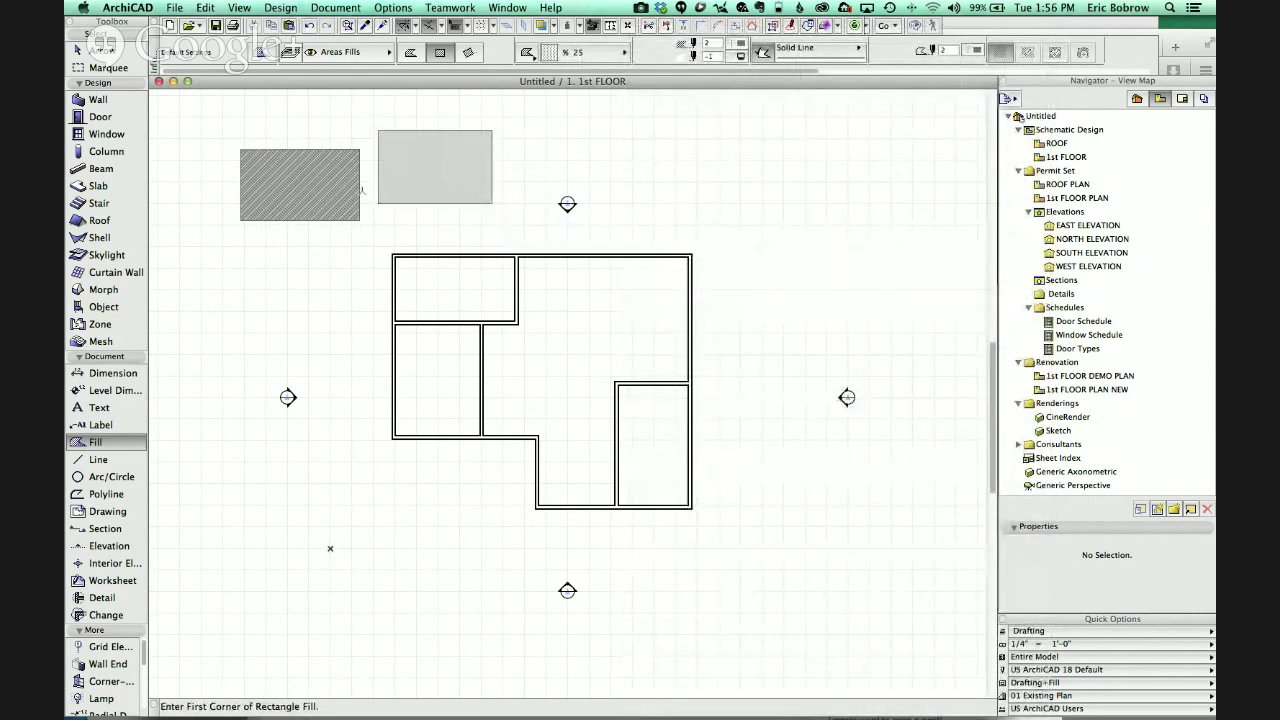
# - Select the % 25 fill and turn on Show Area Text for it
pyautogui.scroll(5, 370, 189)
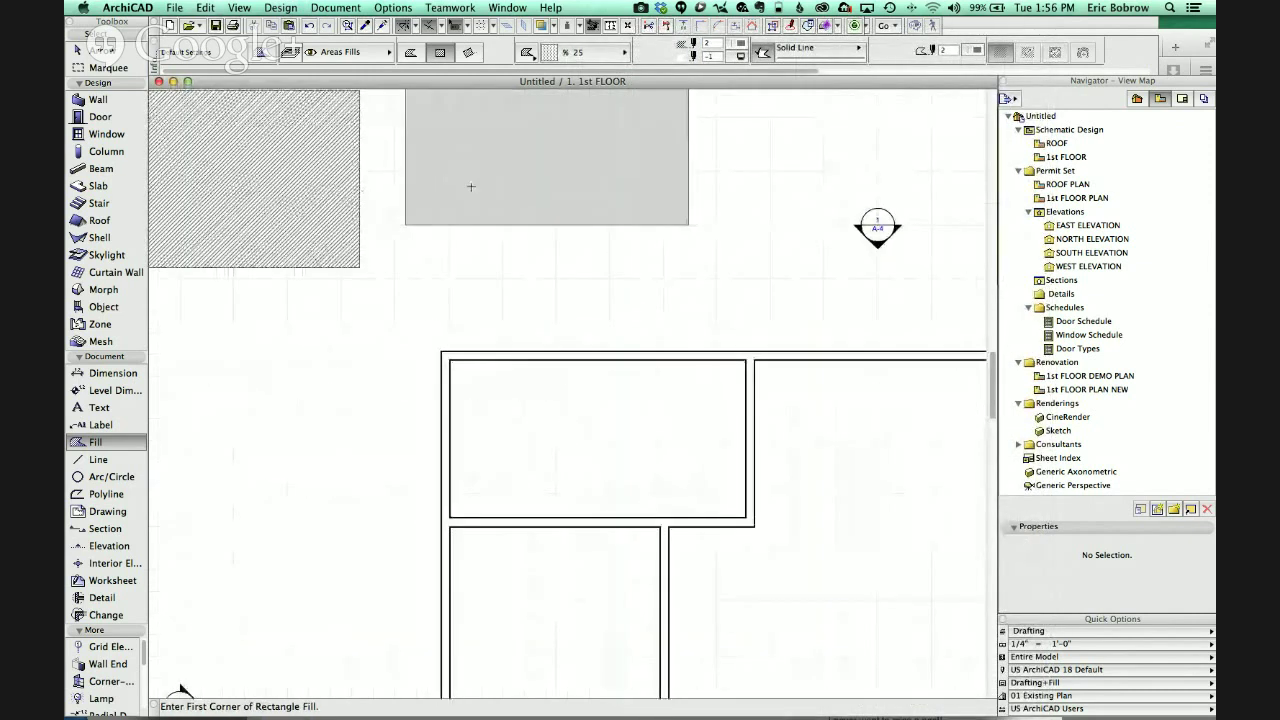
pyautogui.scroll(-3, 240, 617)
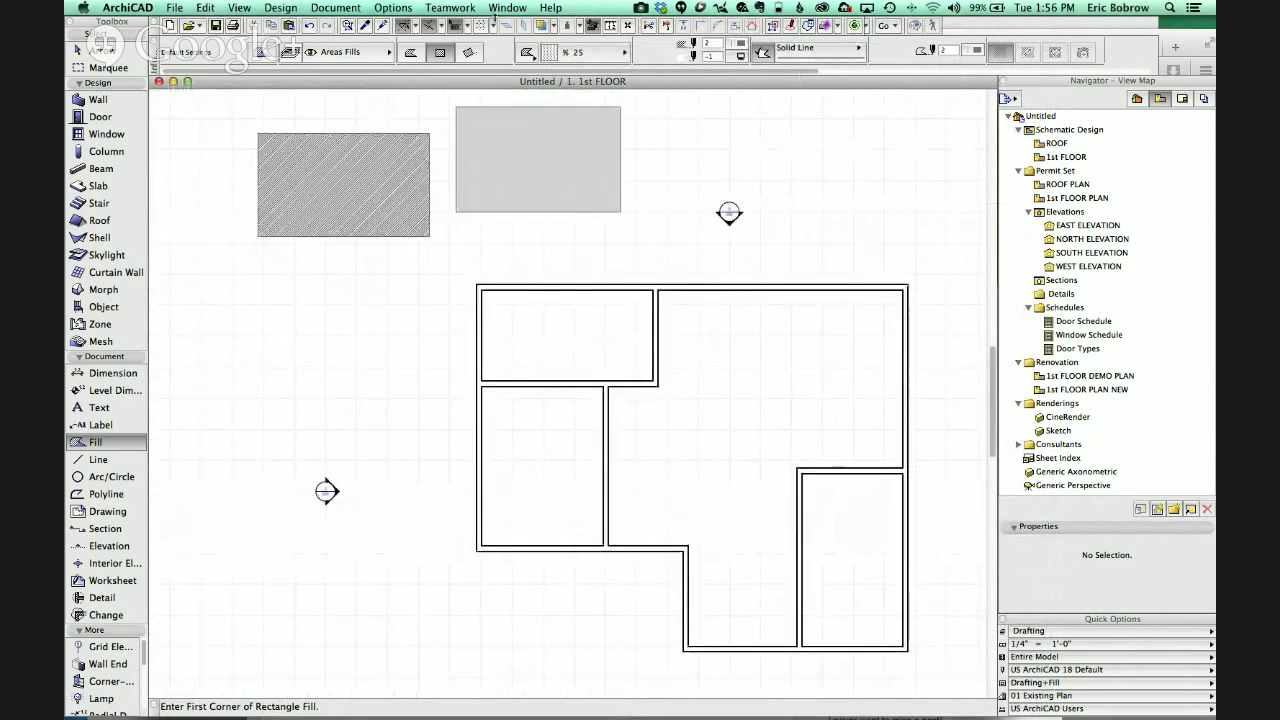
pyautogui.keyDown('shift'); pyautogui.click(560, 158); pyautogui.keyUp('shift')
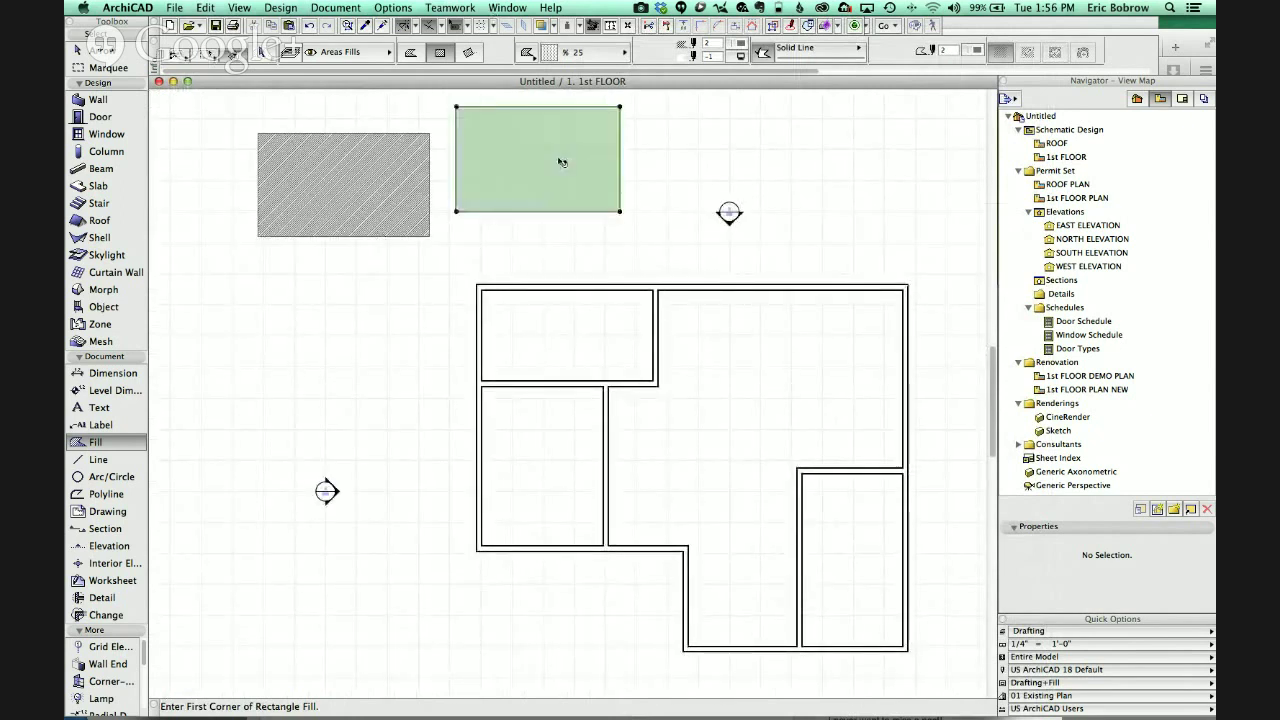
pyautogui.hscroll(5, 745, 69)
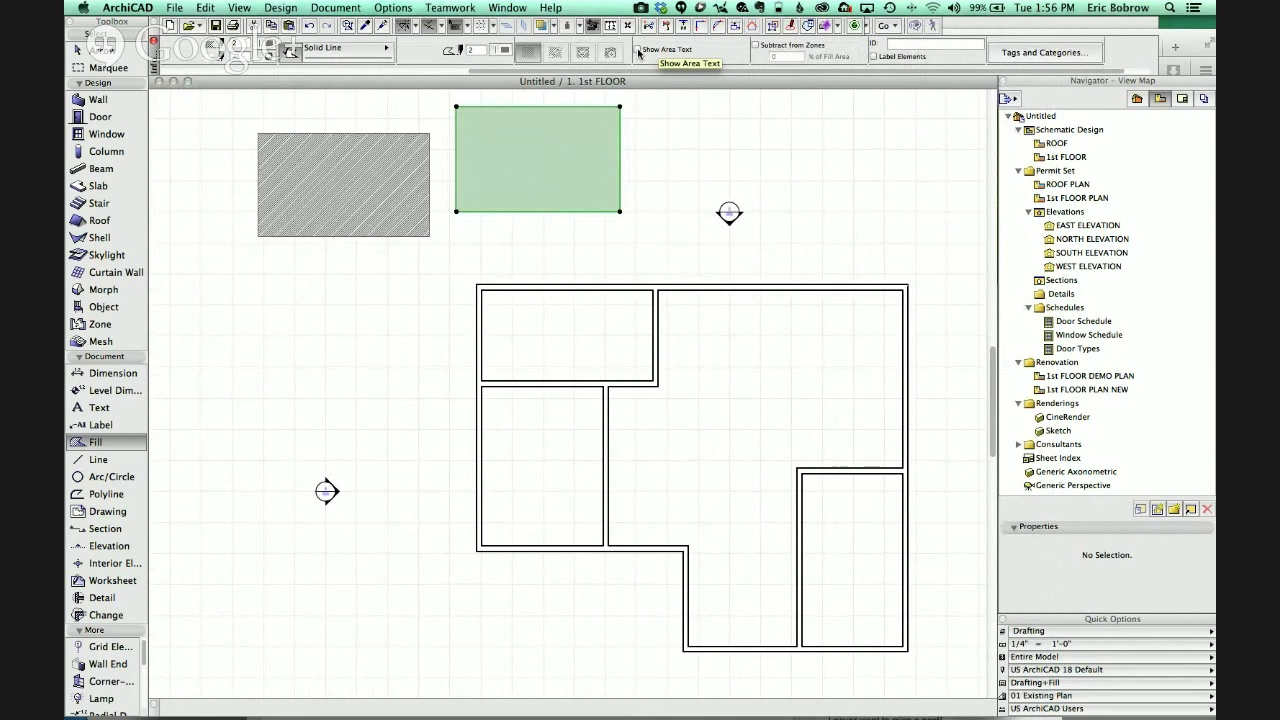
pyautogui.click(637, 49)
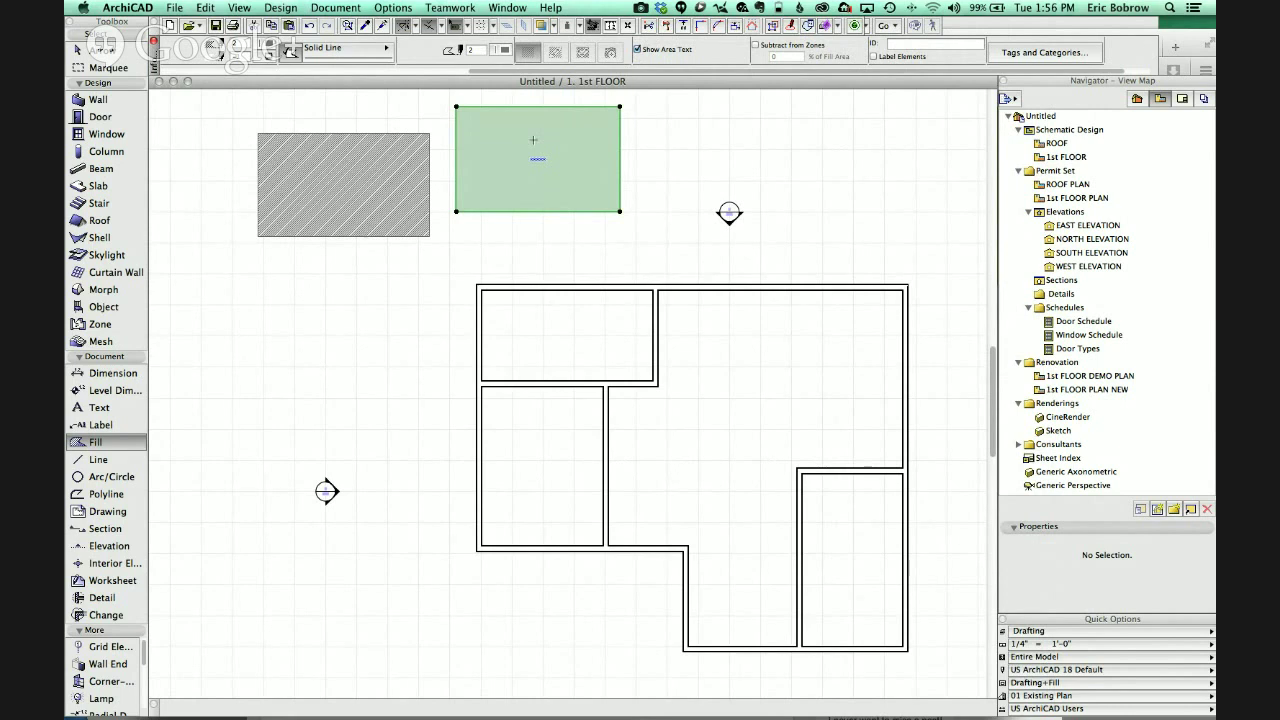
# - Offset the right edge of the % 25 fill outward, enlarging the fill to about 349 sq ft
pyautogui.scroll(3, 535, 165)
pyautogui.moveTo(623, 194); pyautogui.dragTo(636, 289, button='middle')
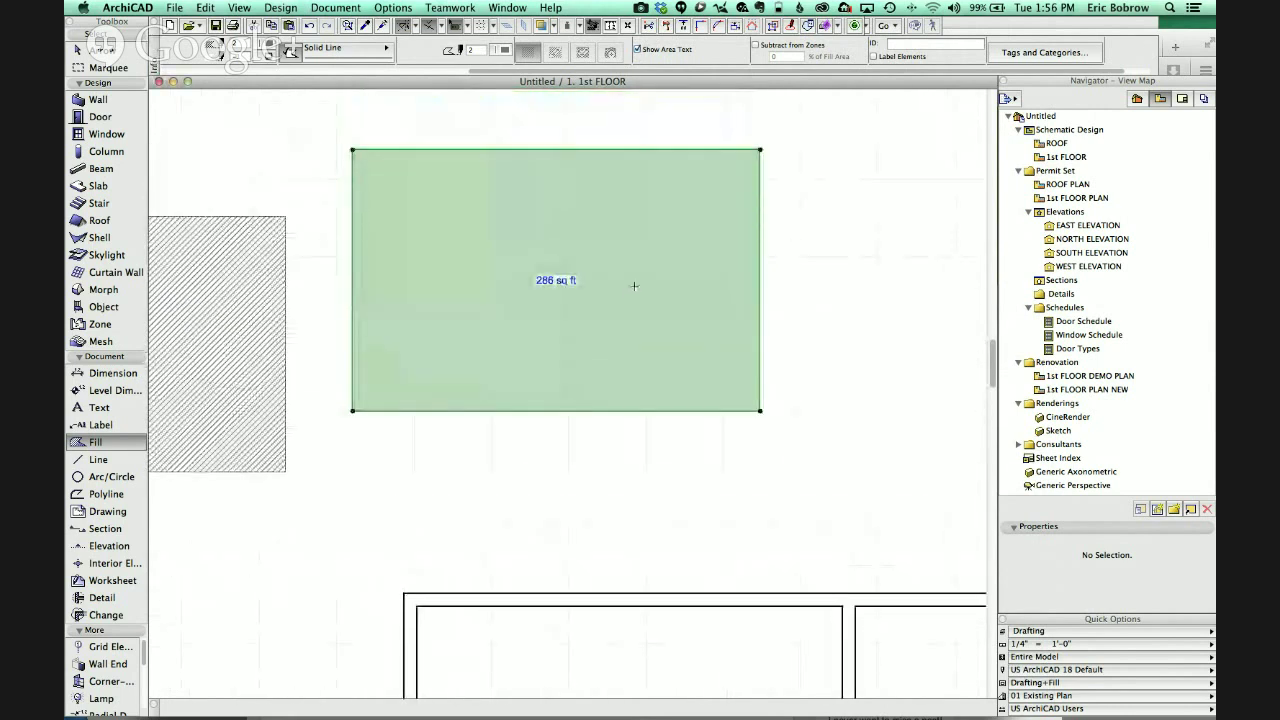
pyautogui.click(759, 287)
pyautogui.click(874, 355)
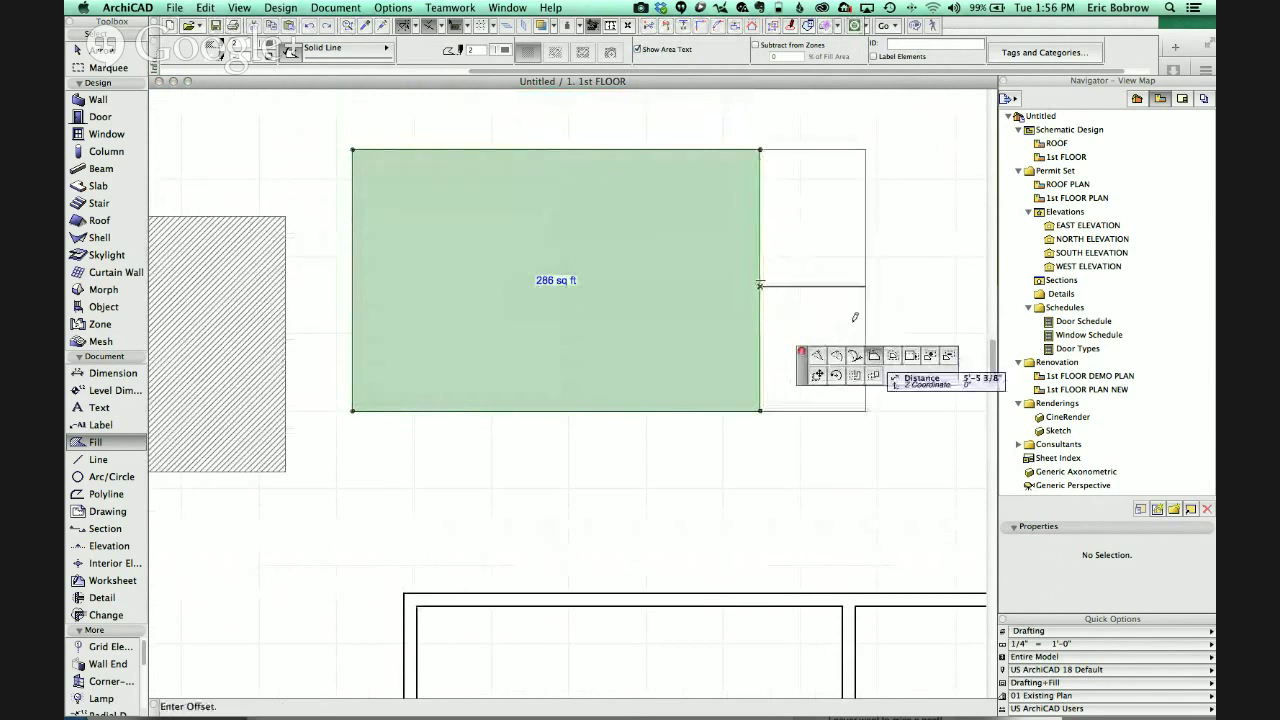
pyautogui.click(853, 285)
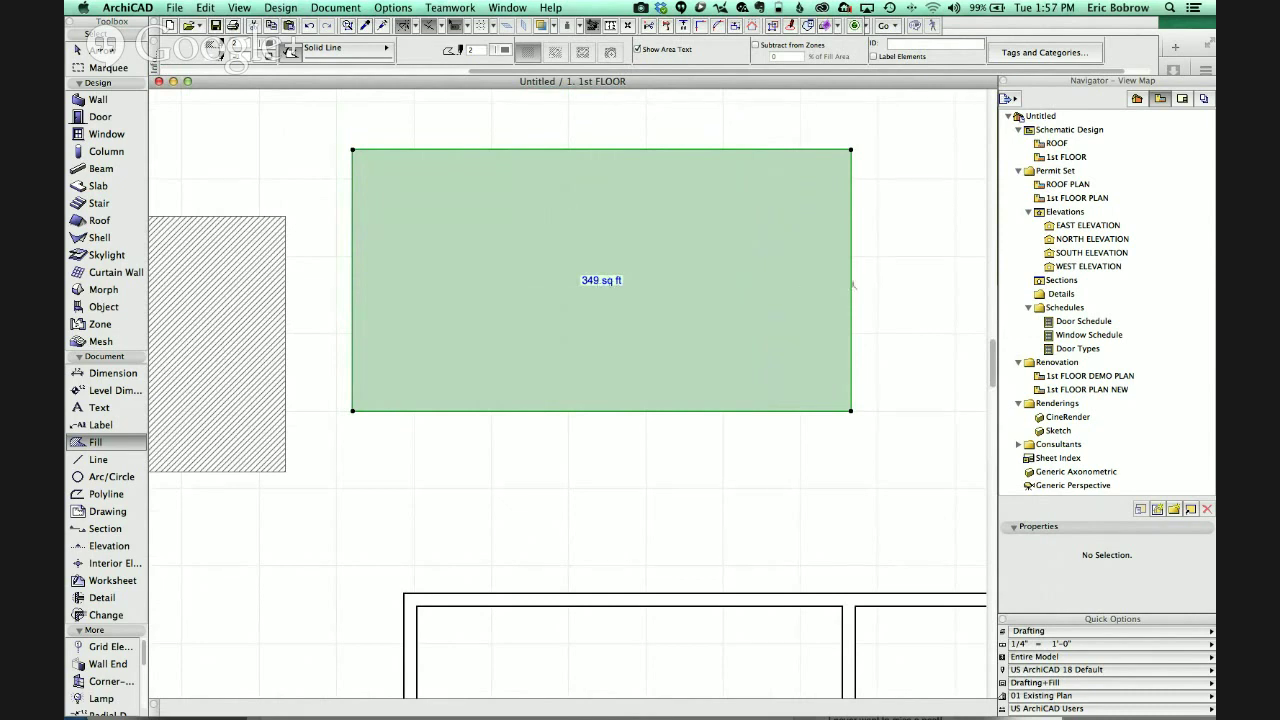
# - Move the % 25 fill's area text about 12'-2" diagonally to just below the fill, near its lower-right corner
pyautogui.press('Escape')
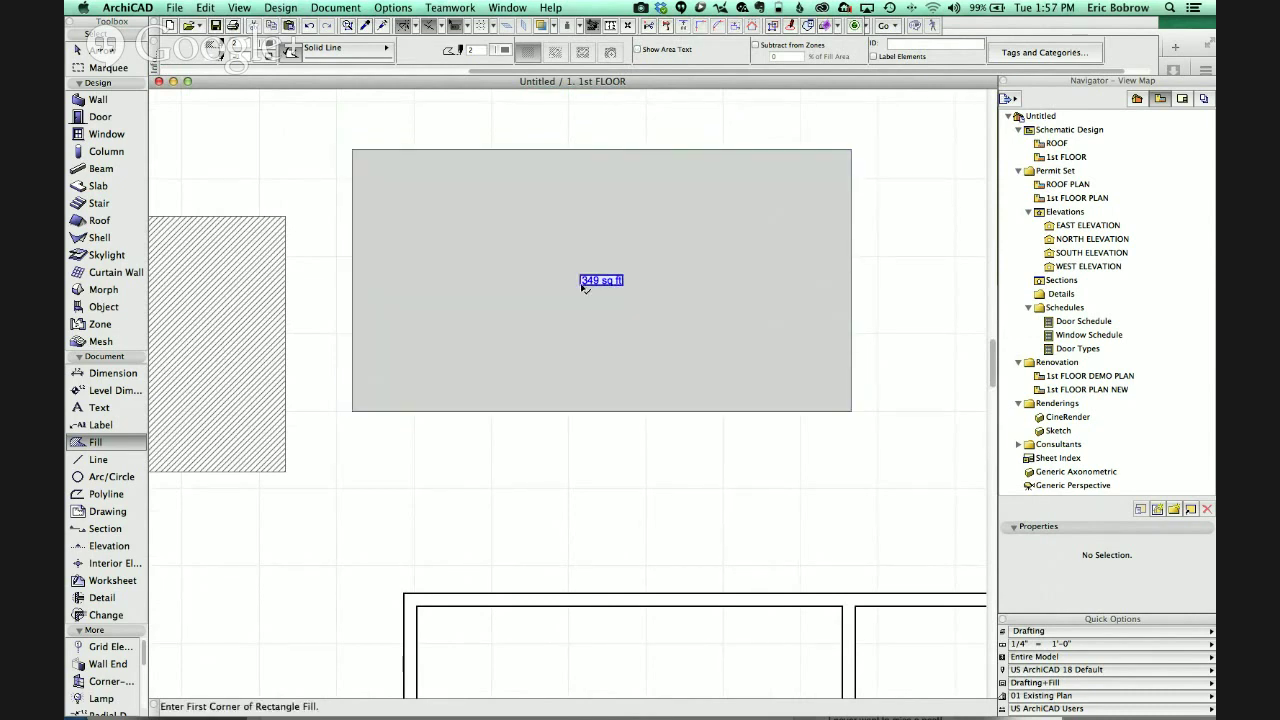
pyautogui.click(622, 300)
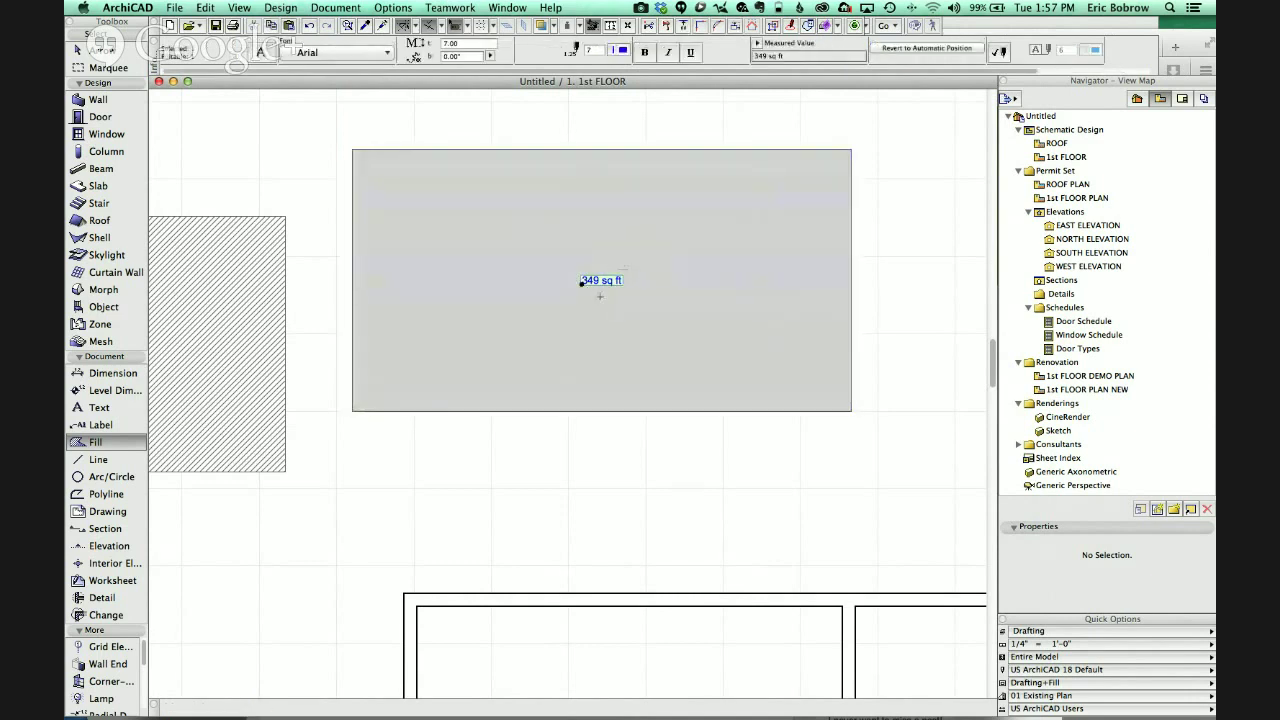
pyautogui.moveTo(582, 286); pyautogui.dragTo(753, 447)
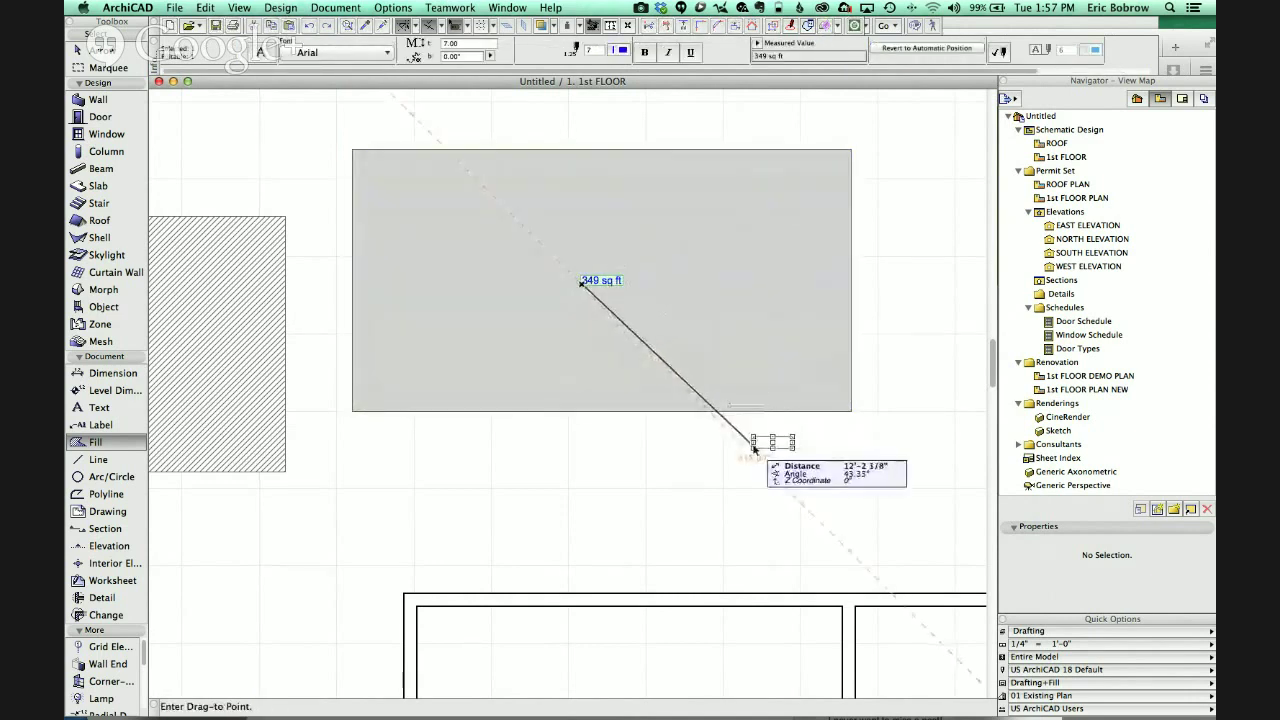
pyautogui.press('Escape')
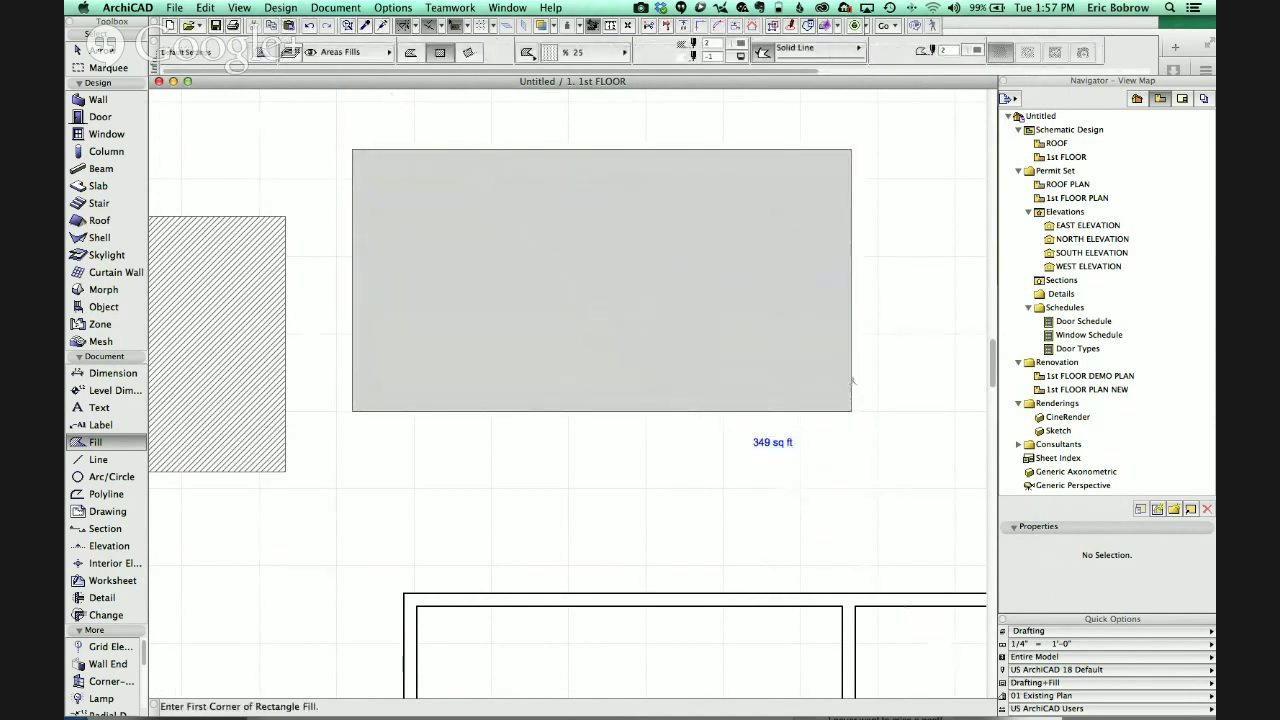
# - Offset the right edge of the % 25 fill inward twice, shrinking the fill to about 237 sq ft
pyautogui.click(852, 385)
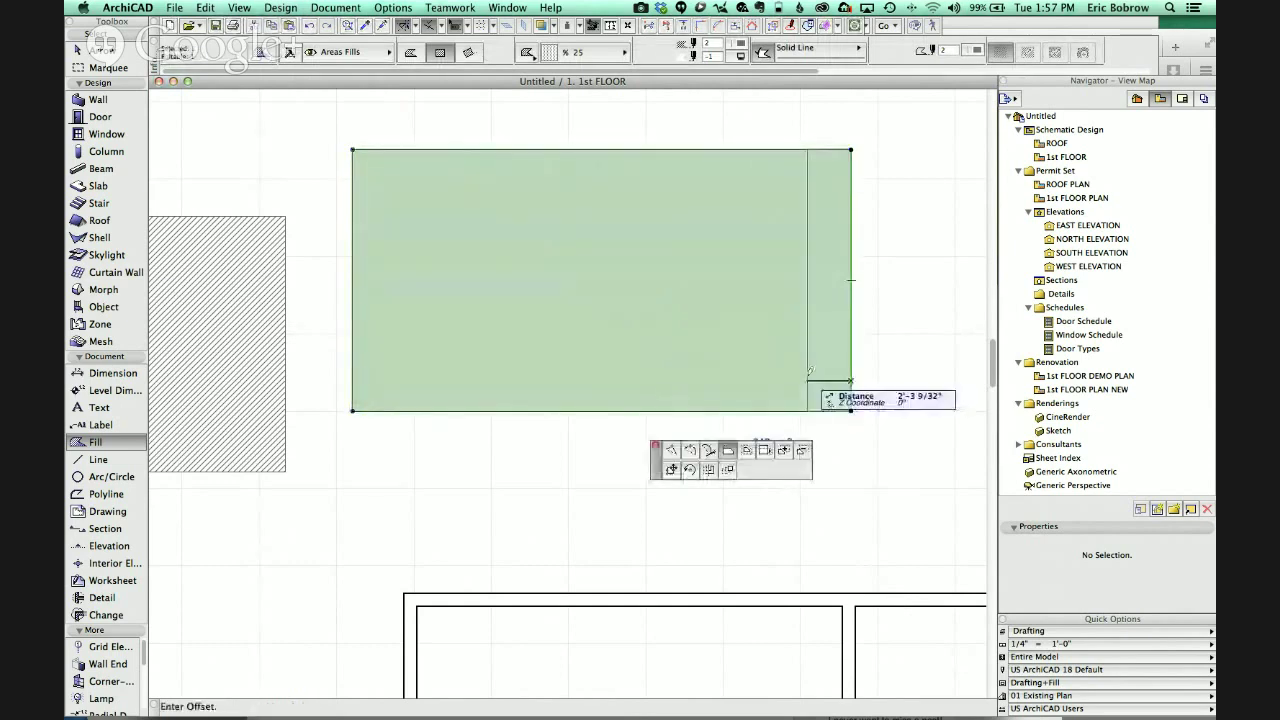
pyautogui.click(808, 385)
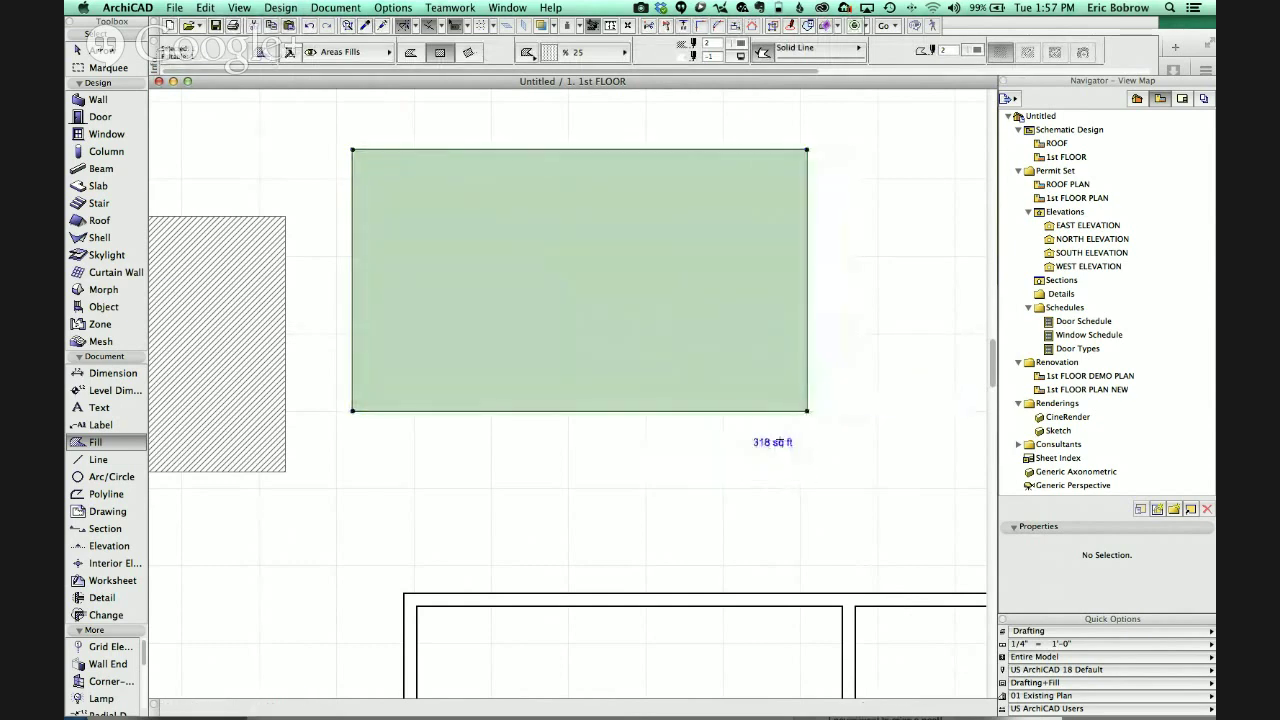
pyautogui.click(808, 362)
pyautogui.click(693, 355)
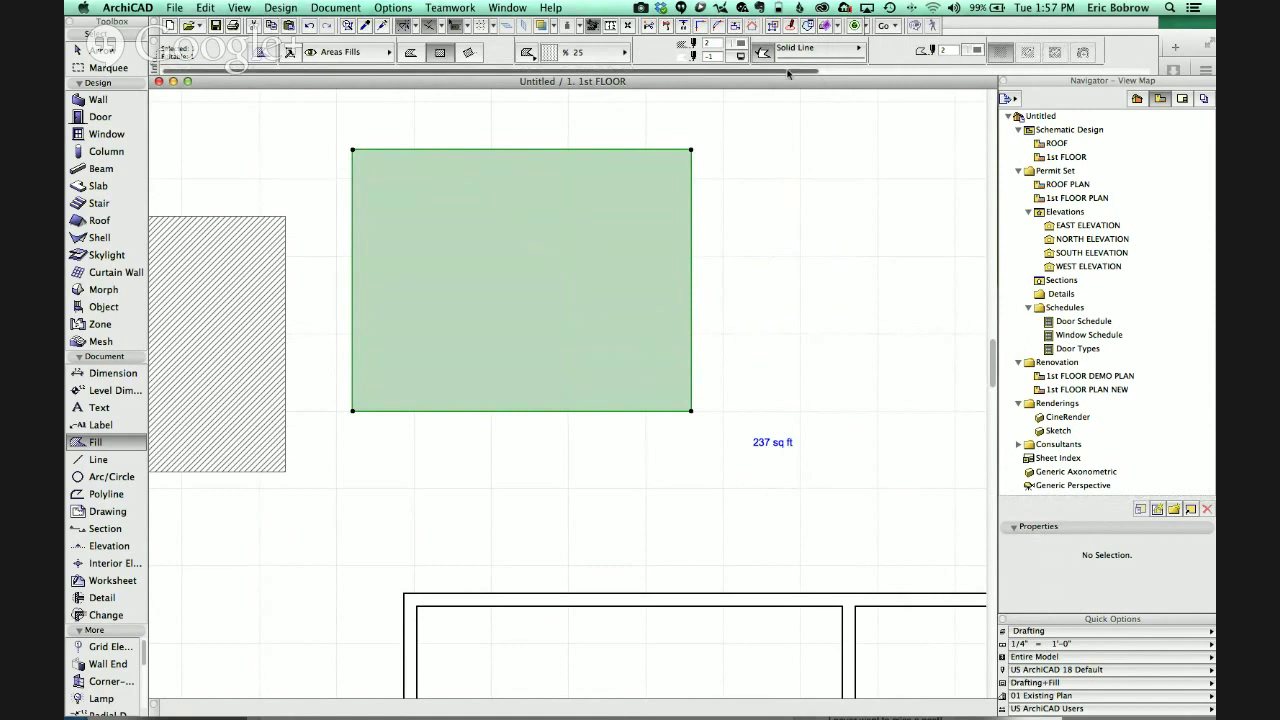
# - Turn Show Area Text off and back on for the selected % 25 fill to reset the text's position
pyautogui.moveTo(829, 74); pyautogui.dragTo(926, 72)
pyautogui.click(873, 49)
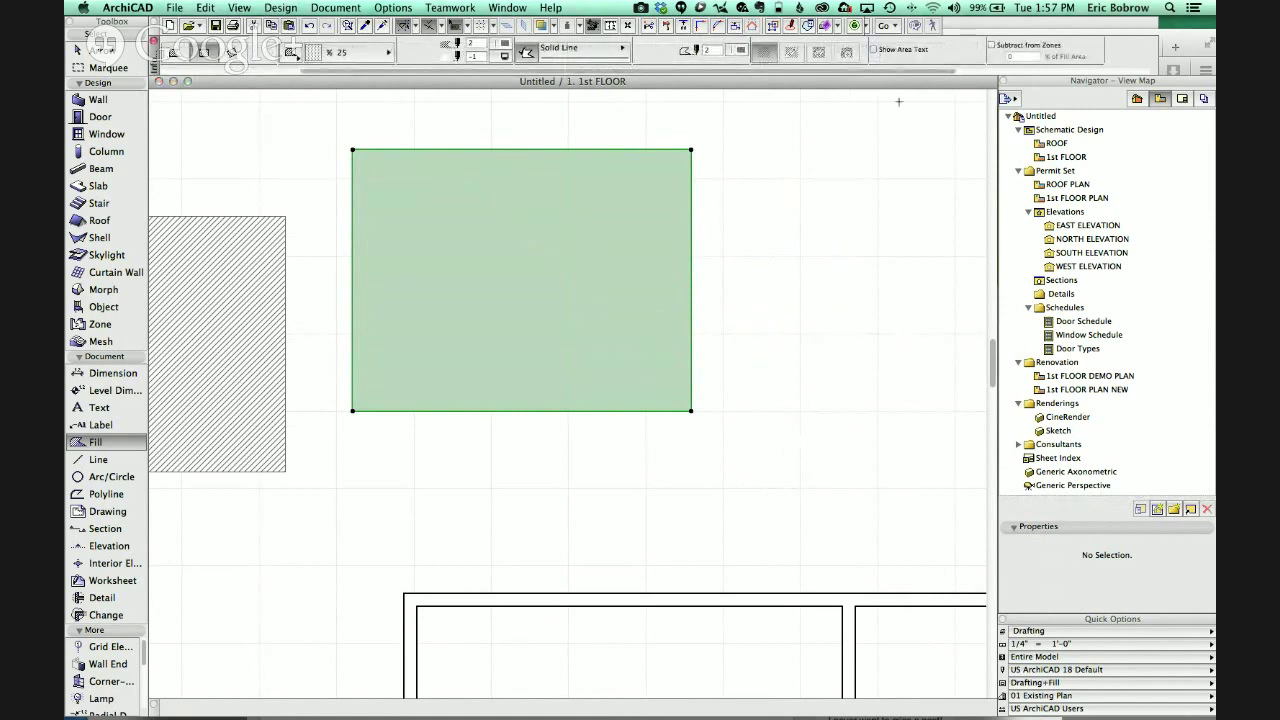
pyautogui.click(873, 49)
pyautogui.scroll(-3, 765, 436)
pyautogui.moveTo(706, 405); pyautogui.dragTo(525, 244, button='middle')
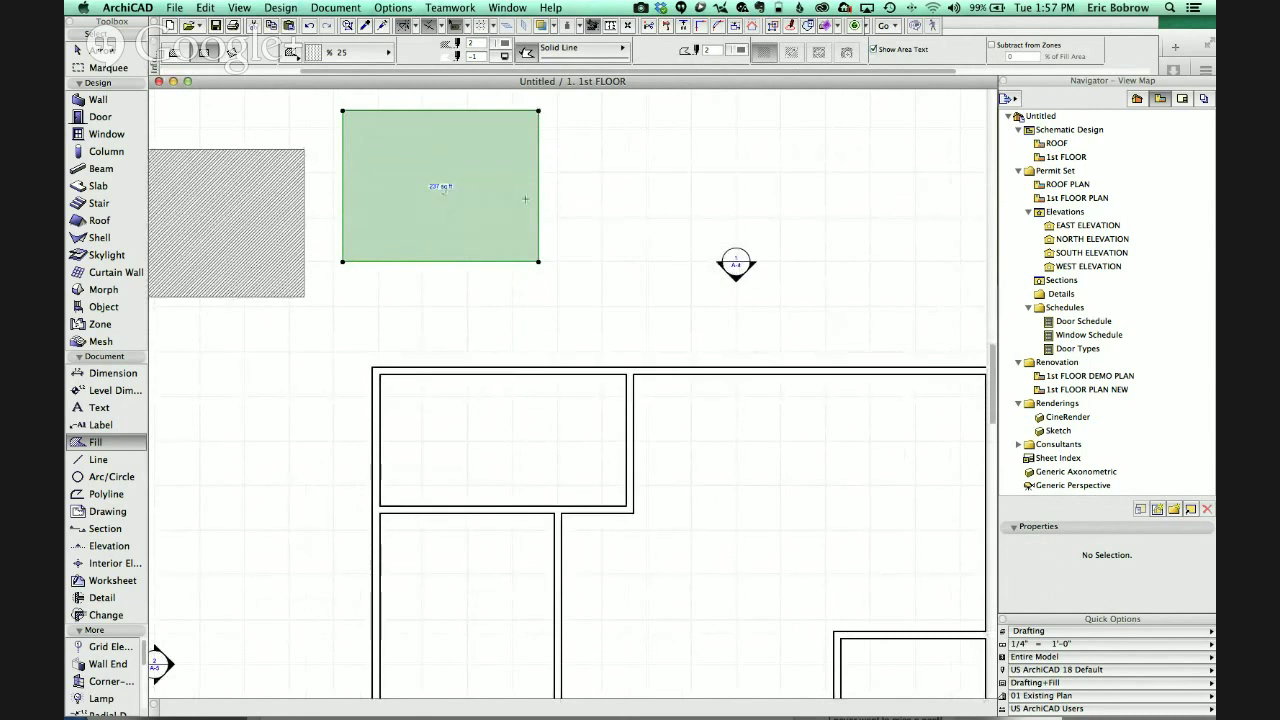
# - Pick up the % 25 fill's settings, fill the upper-left room to its walls, and place the area text inside it
pyautogui.press('Escape')
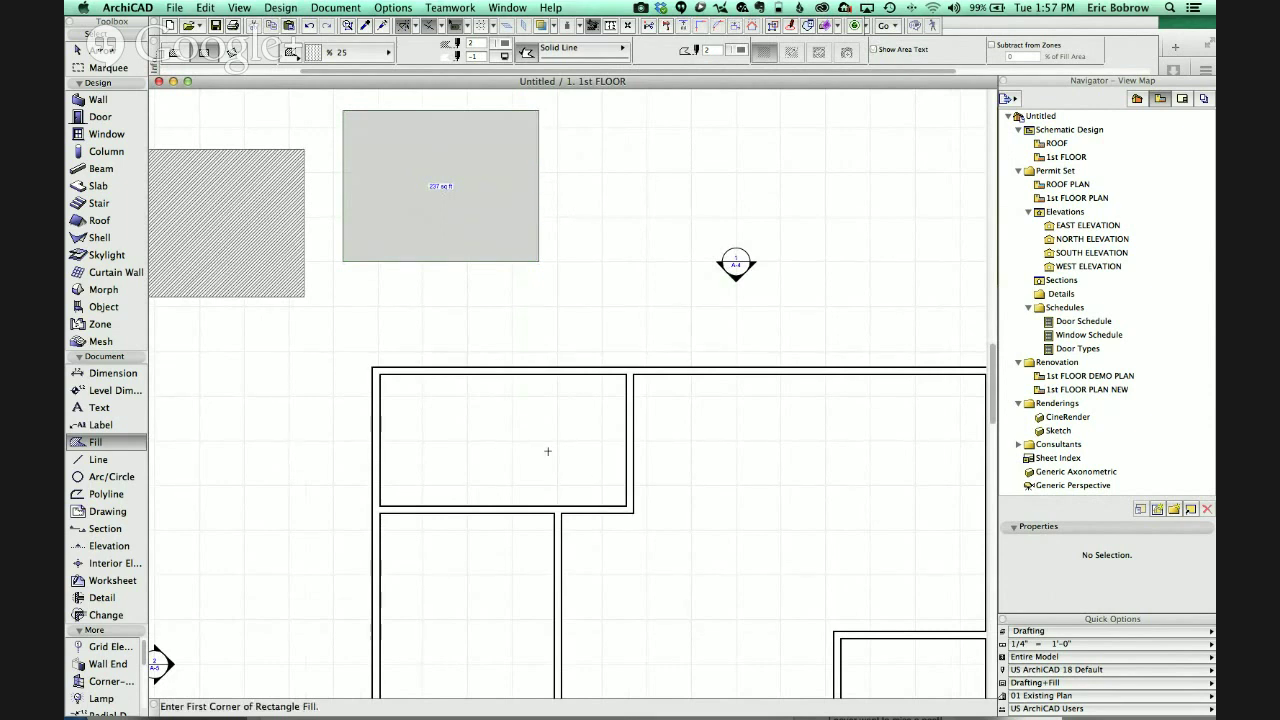
pyautogui.keyDown('shift'); pyautogui.click(541, 256); pyautogui.keyUp('shift')
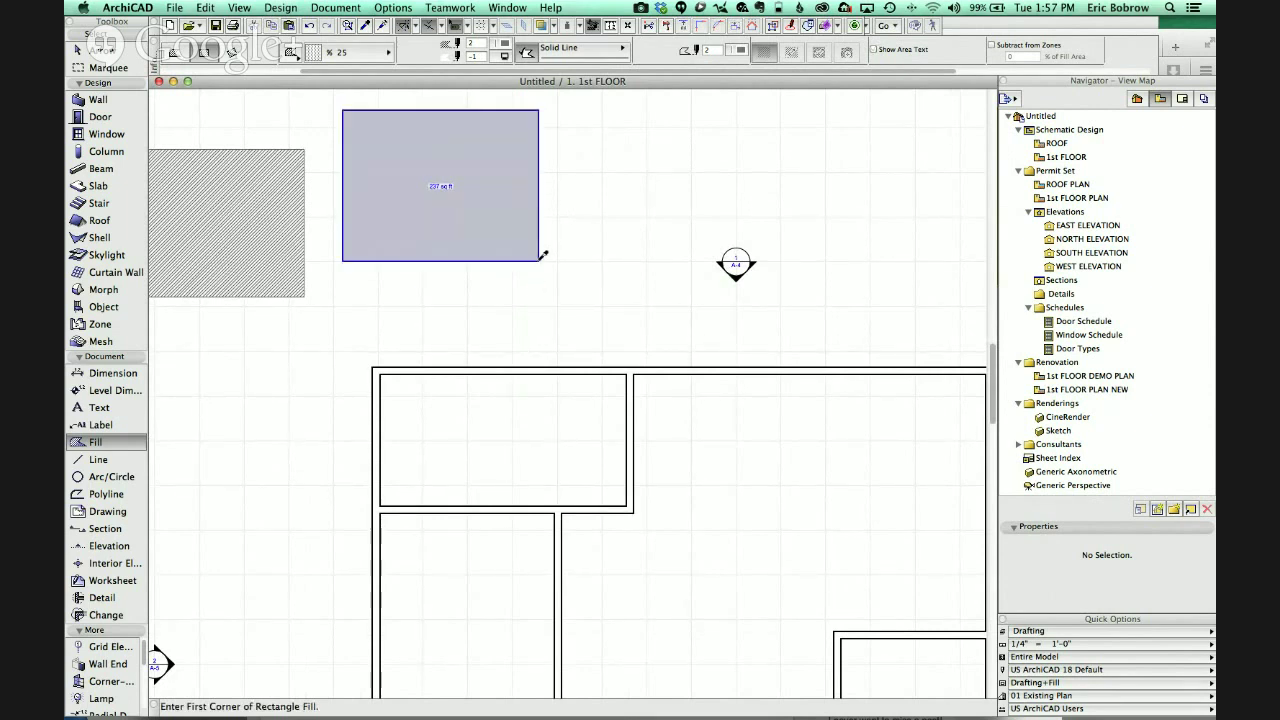
pyautogui.click(514, 451)
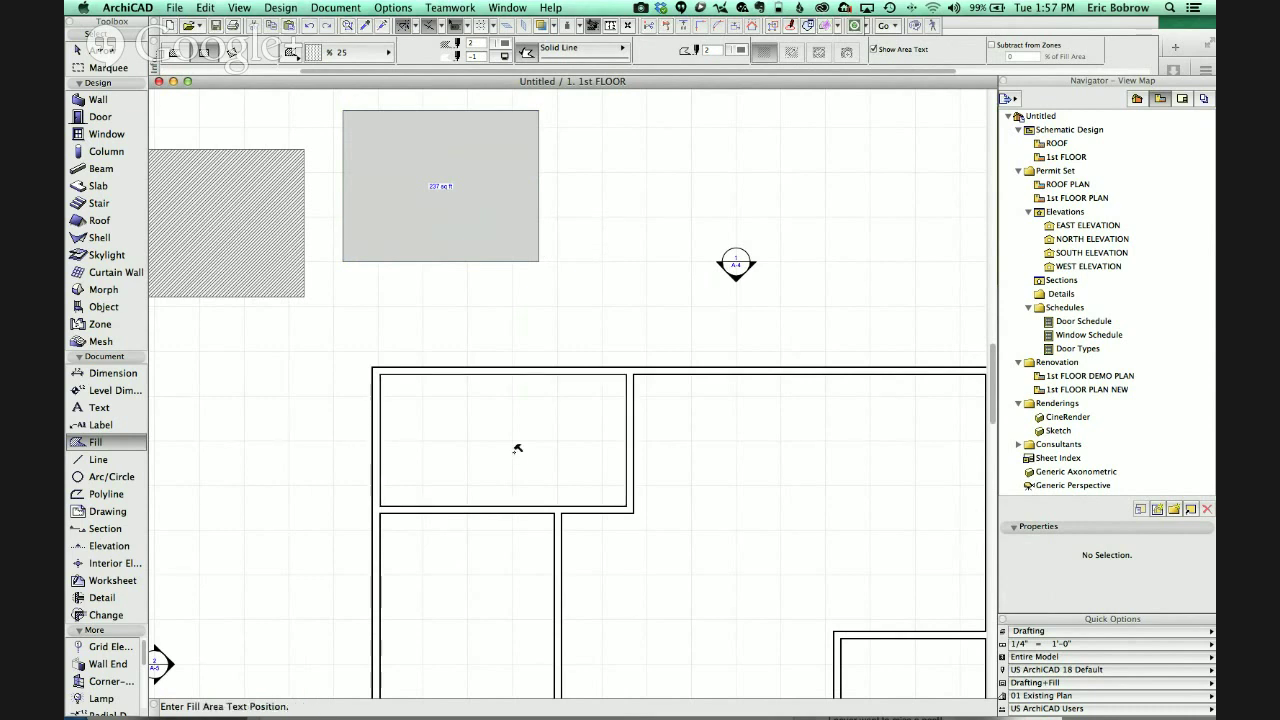
pyautogui.click(517, 448)
pyautogui.scroll(2, 517, 446)
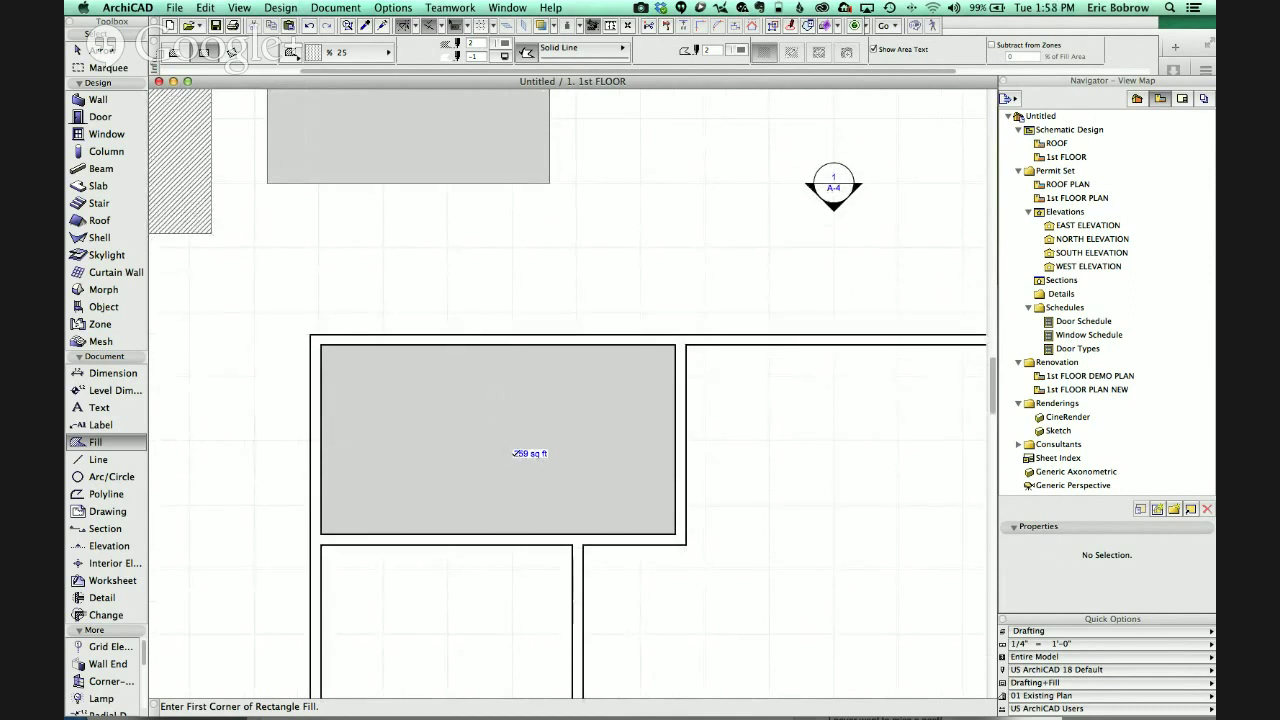
# - Set the contour pen to 8, fill the room directly below the first filled room, and place its area text
pyautogui.moveTo(515, 457); pyautogui.dragTo(614, 181, button='middle')
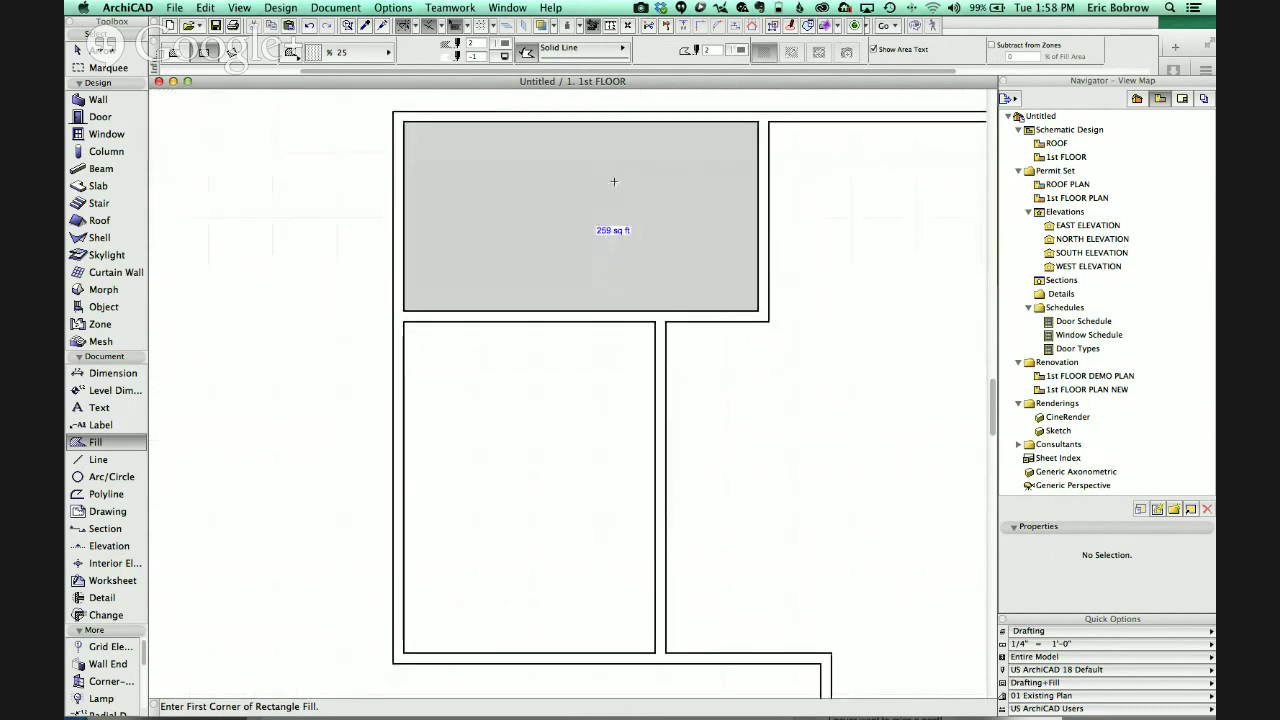
pyautogui.click(741, 49)
pyautogui.click(832, 53)
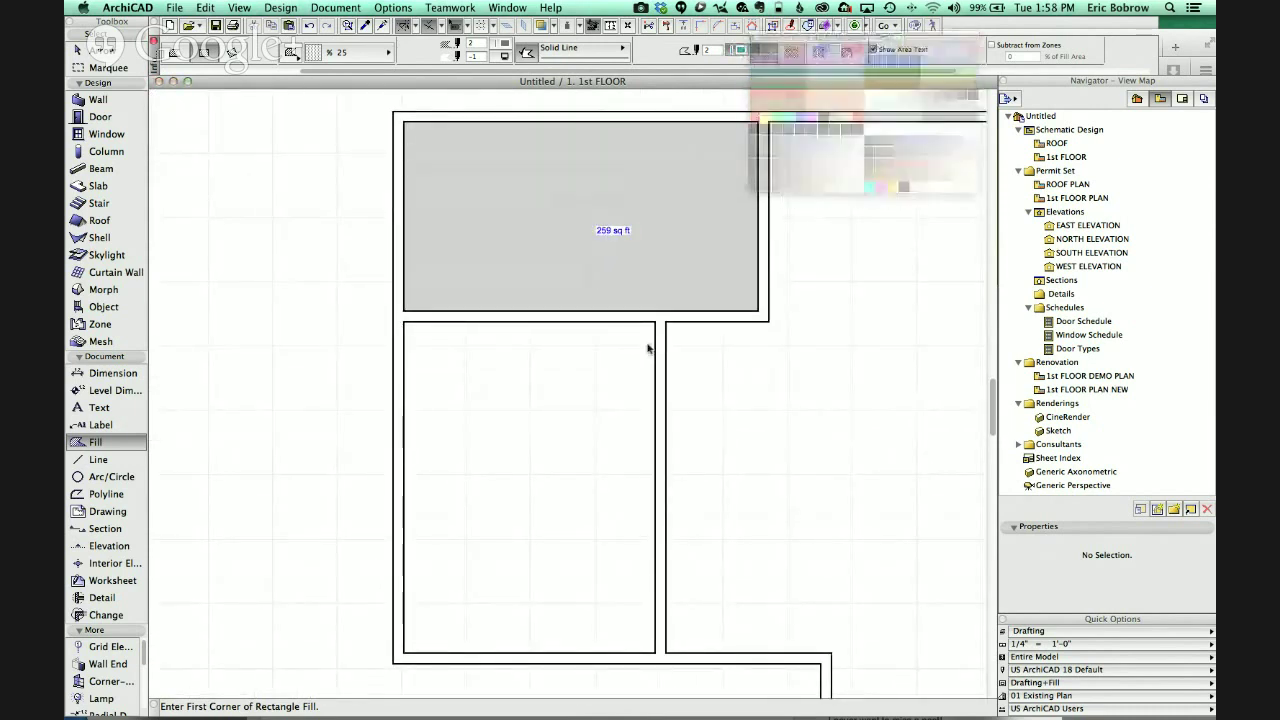
pyautogui.click(534, 465)
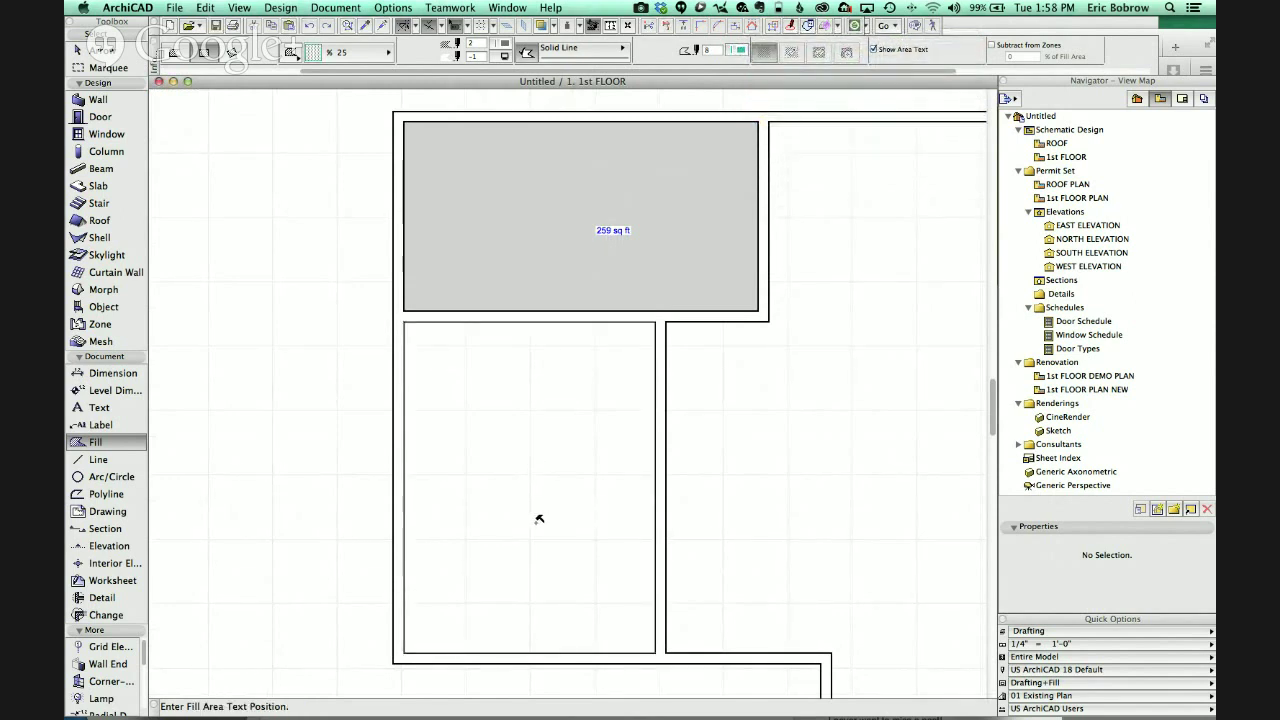
pyautogui.click(538, 519)
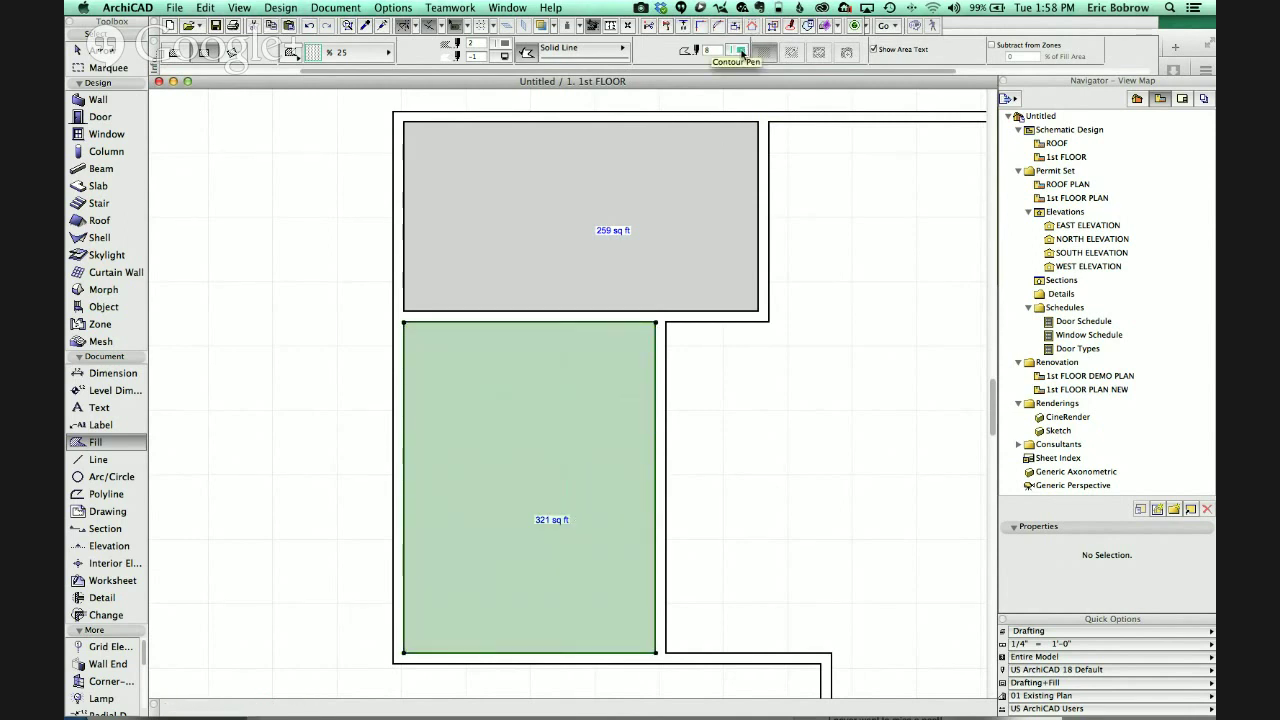
# - Set the lower room fill's foreground pen to teal pen 8, and change it to a blue pen
pyautogui.click(504, 44)
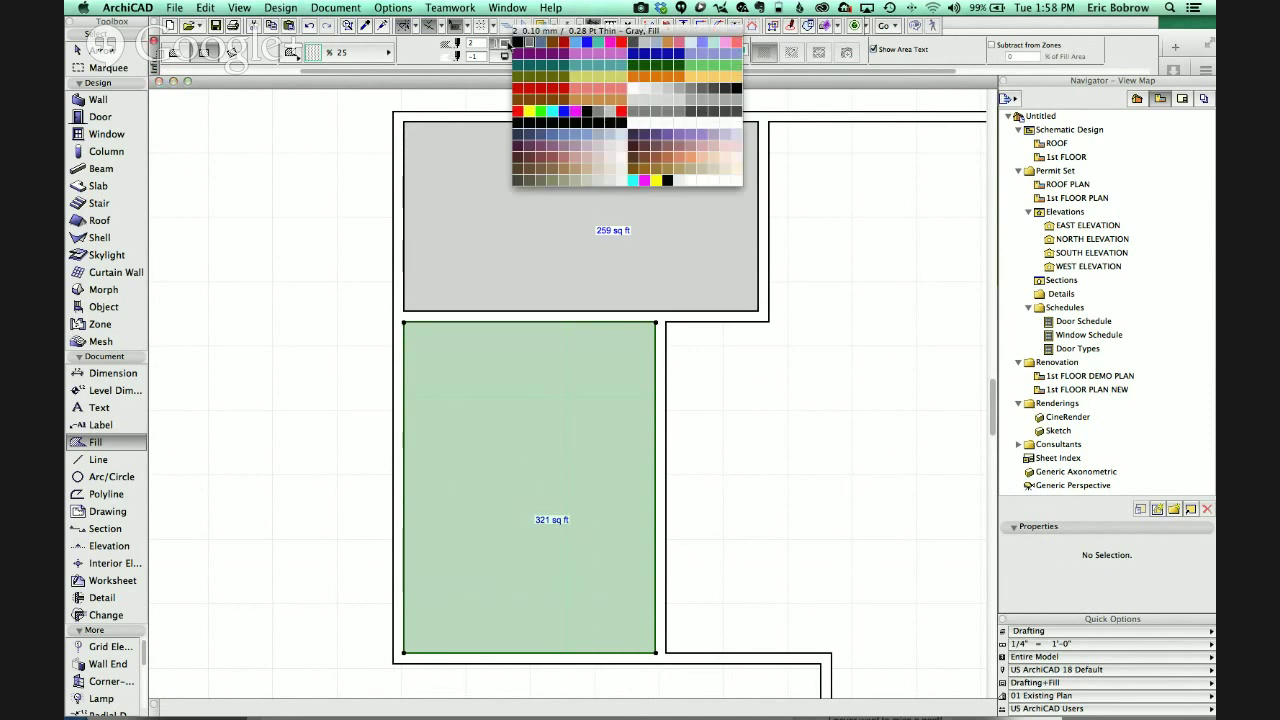
pyautogui.click(600, 49)
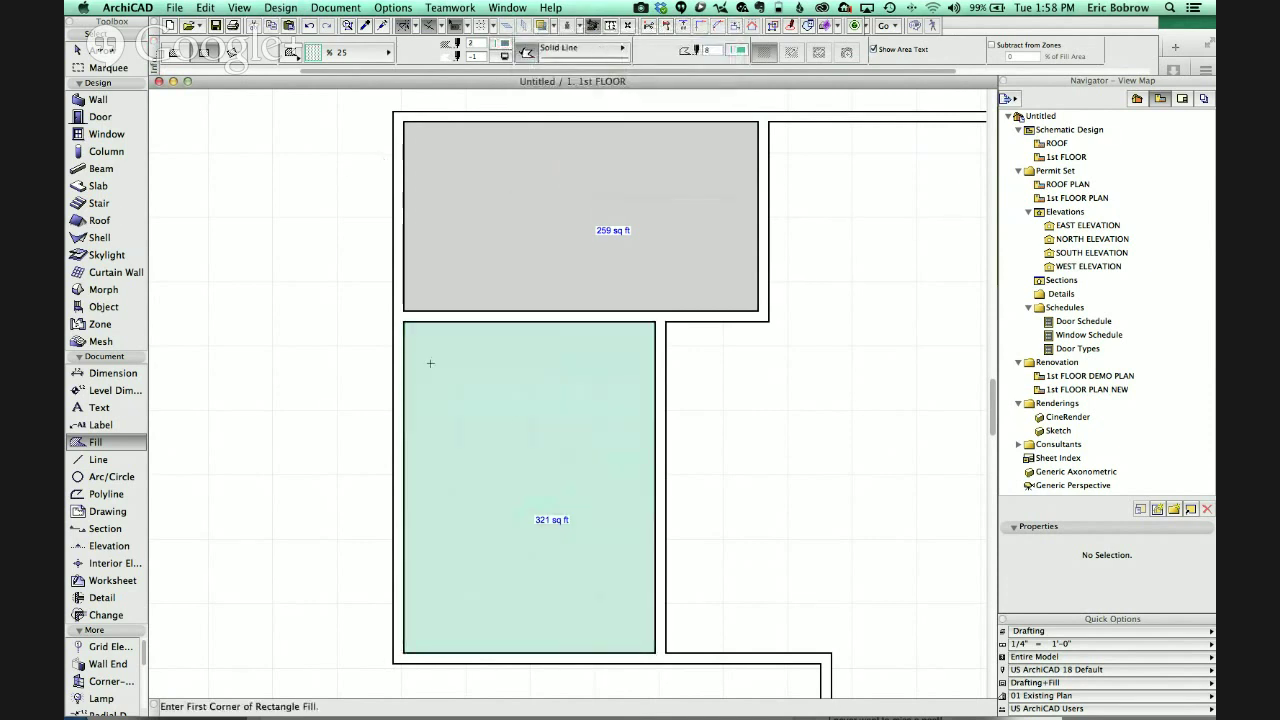
pyautogui.keyDown('shift'); pyautogui.click(553, 425); pyautogui.keyUp('shift')
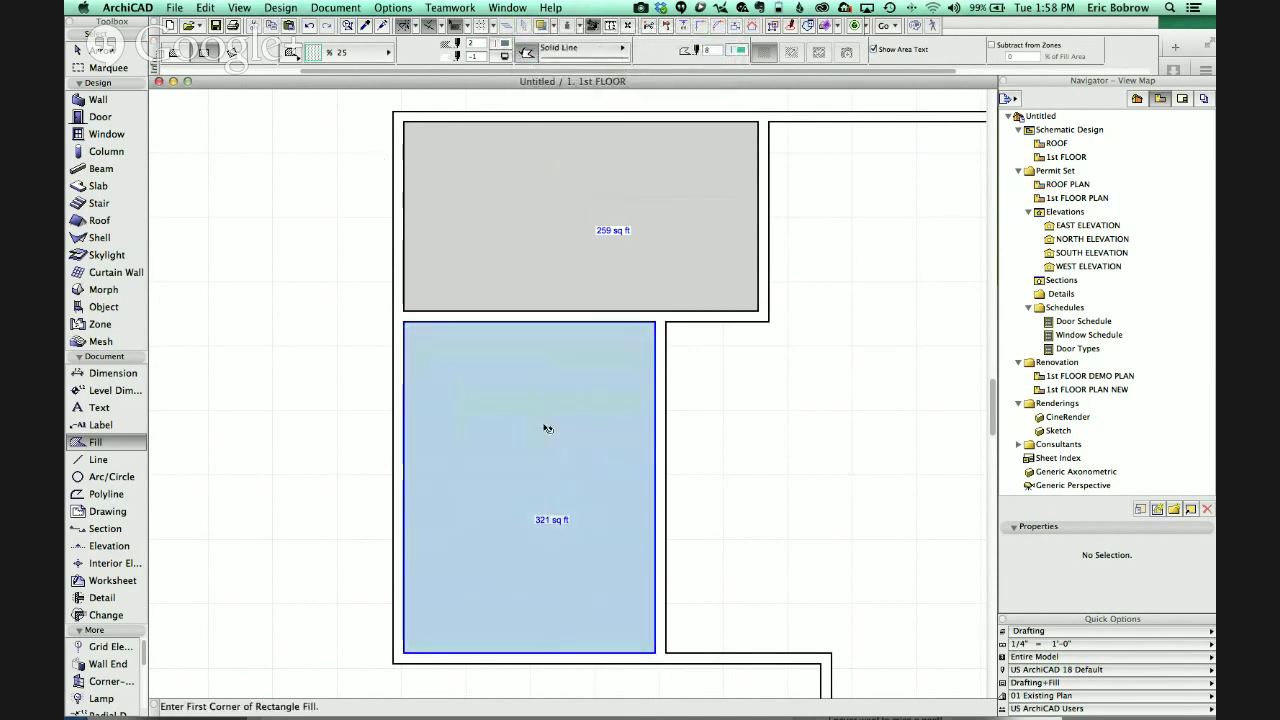
pyautogui.click(504, 44)
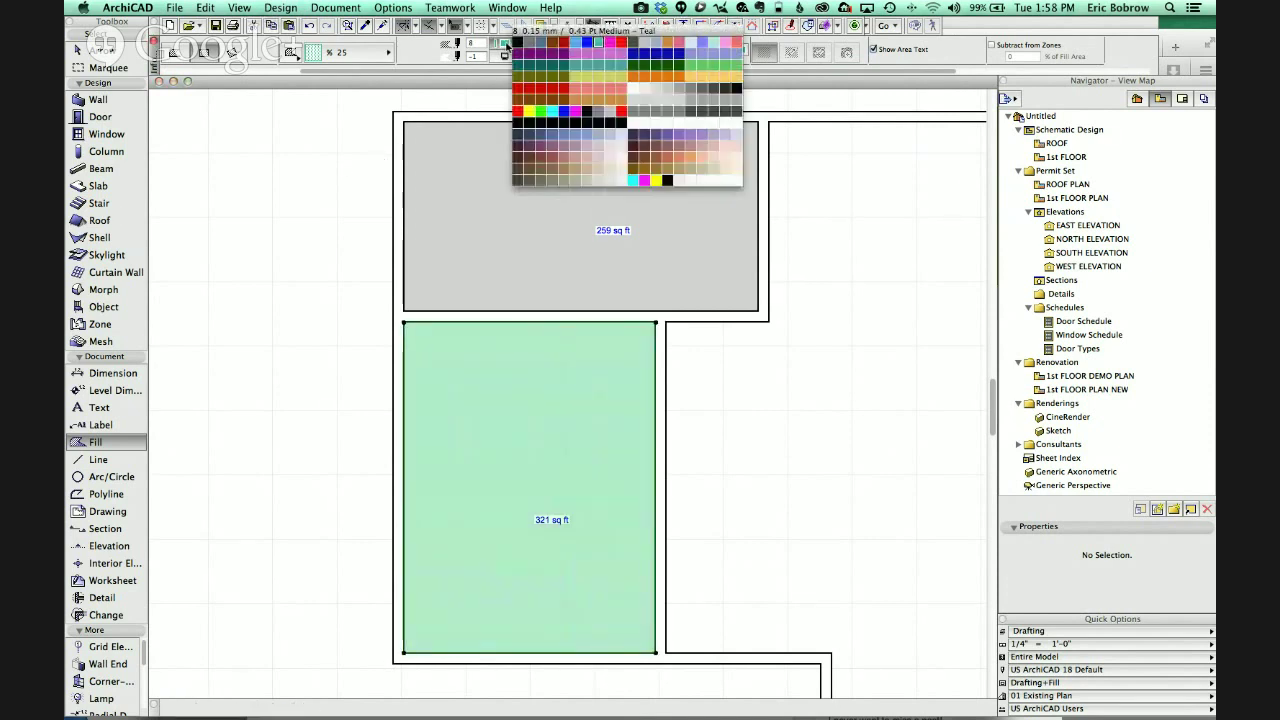
pyautogui.click(586, 43)
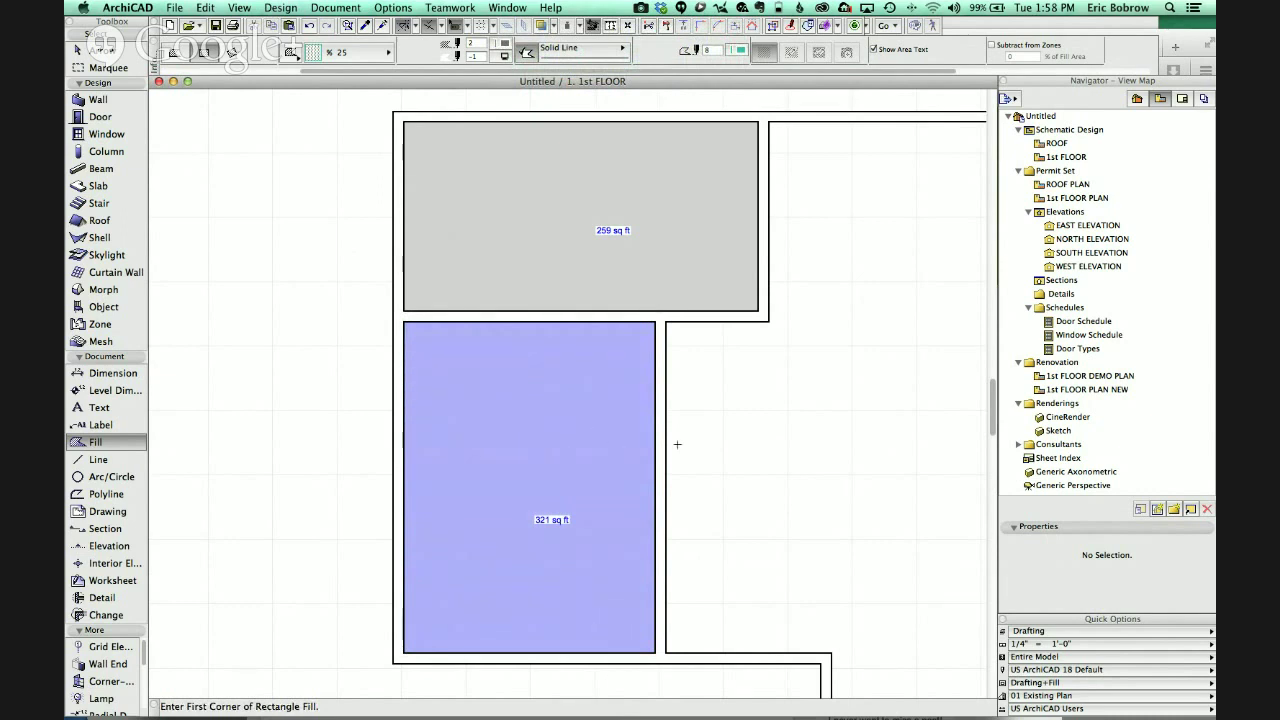
# - Open the Door Schedule's scheme settings and create a new construction elements scheme named Areas
pyautogui.scroll(-5, 734, 455)
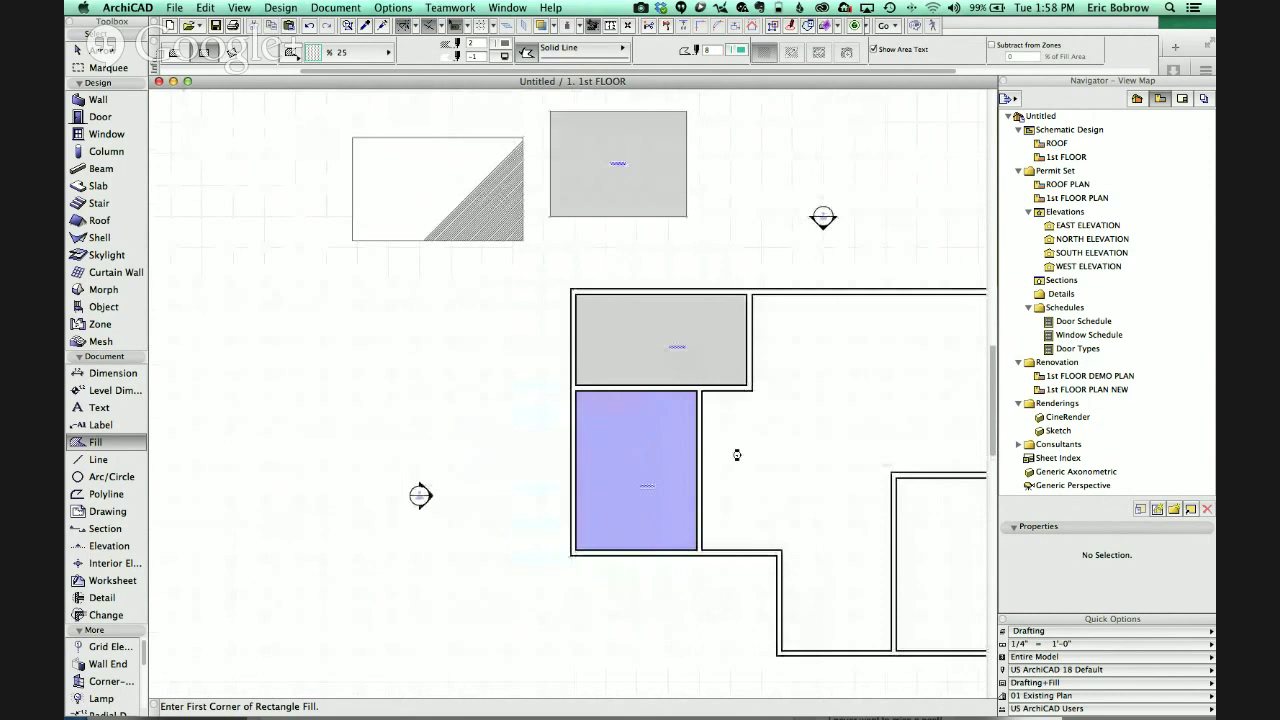
pyautogui.moveTo(680, 460); pyautogui.dragTo(428, 432, button='middle')
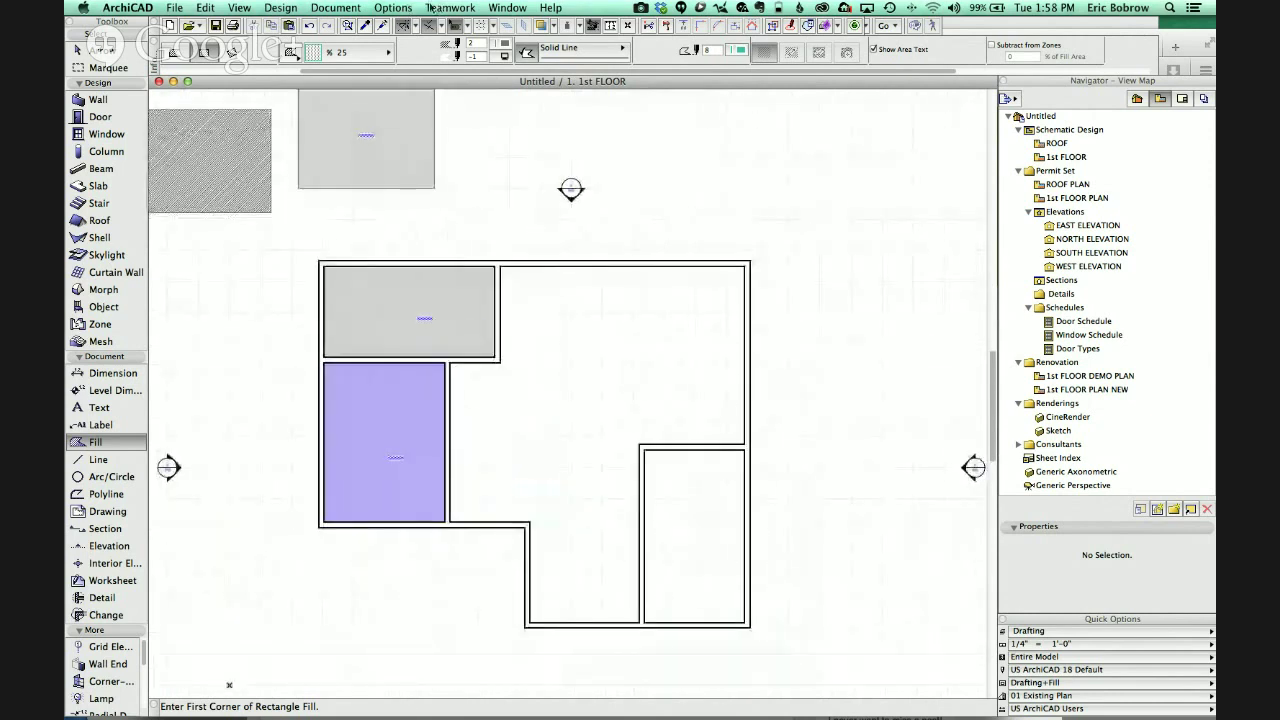
pyautogui.doubleClick(1049, 322)
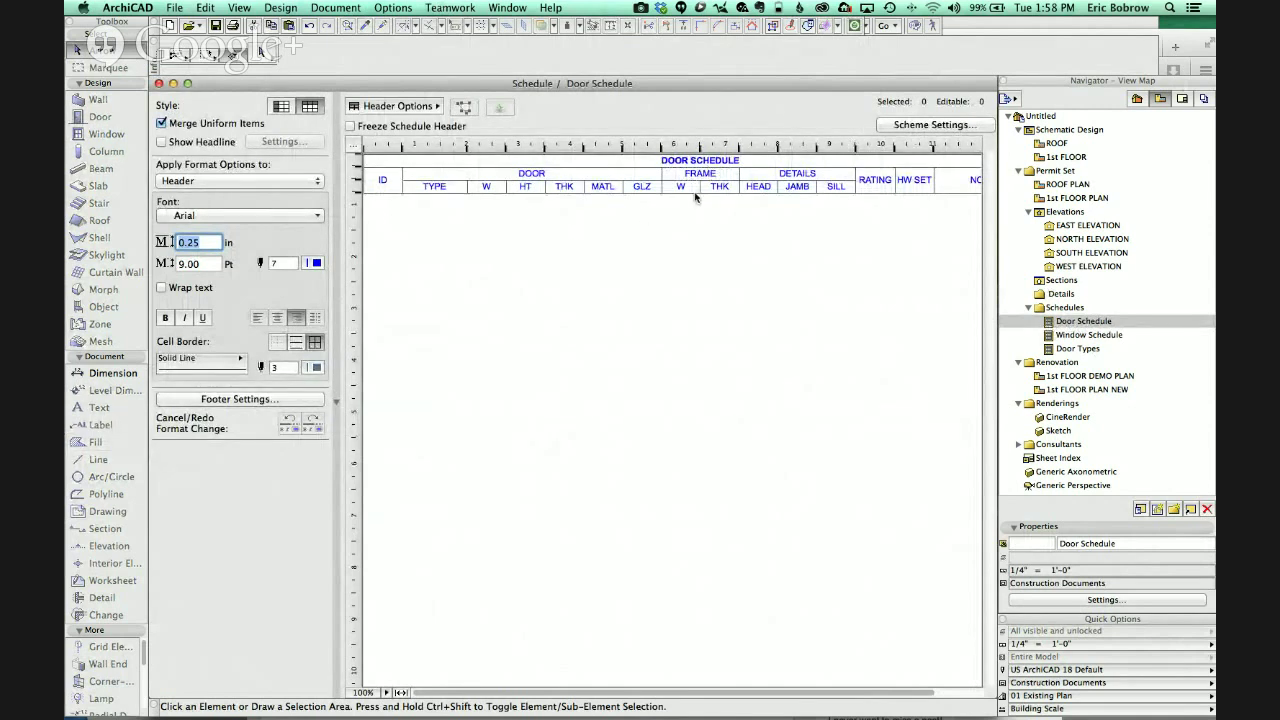
pyautogui.click(925, 125)
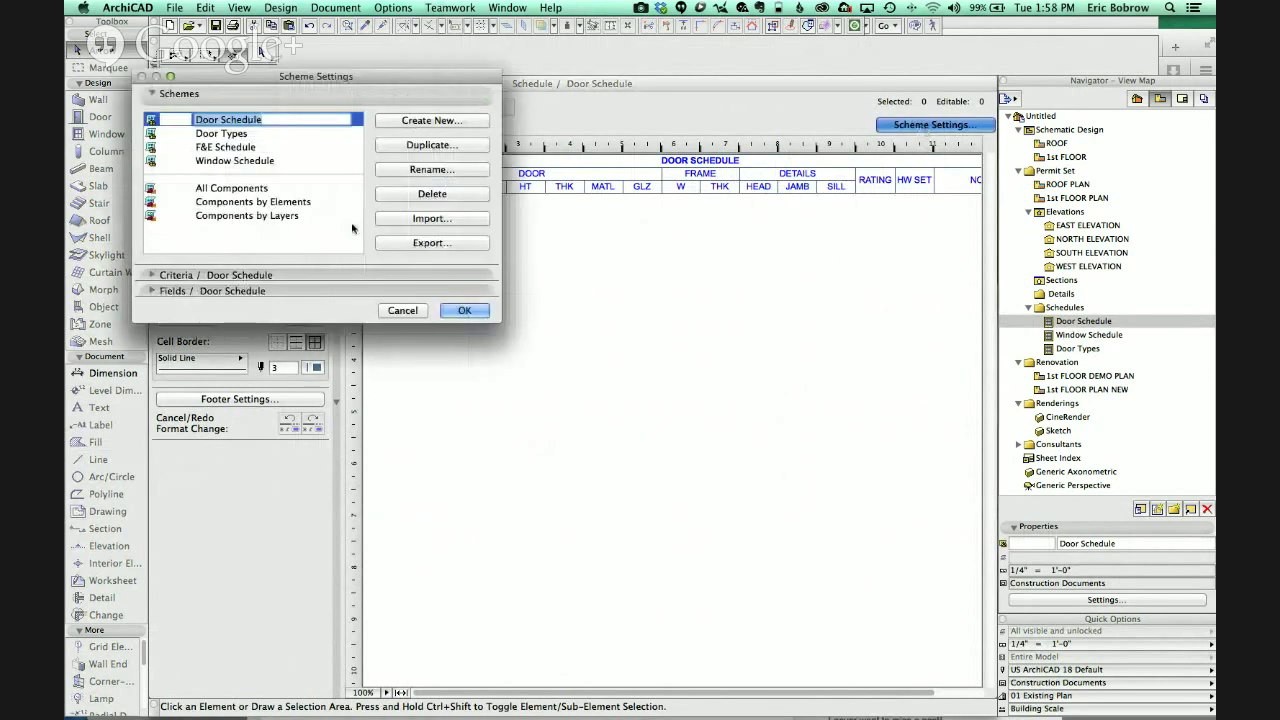
pyautogui.click(410, 121)
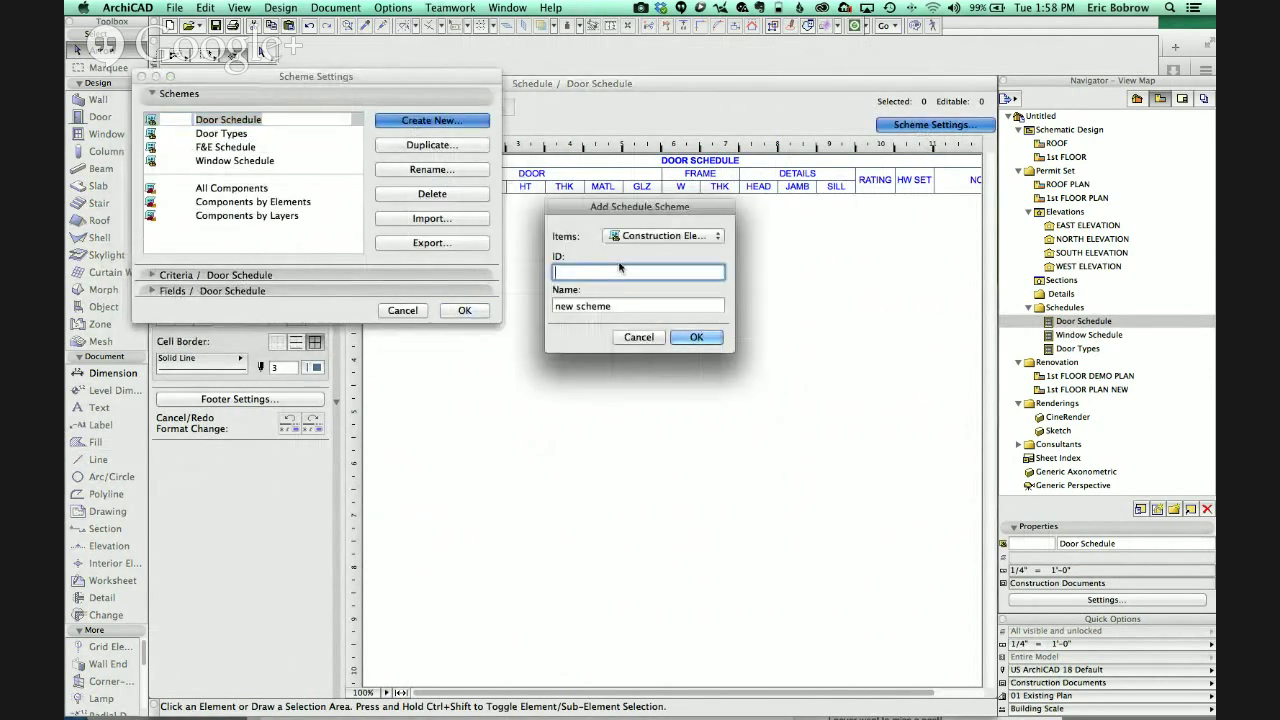
pyautogui.press('Tab')
pyautogui.write('Ar')
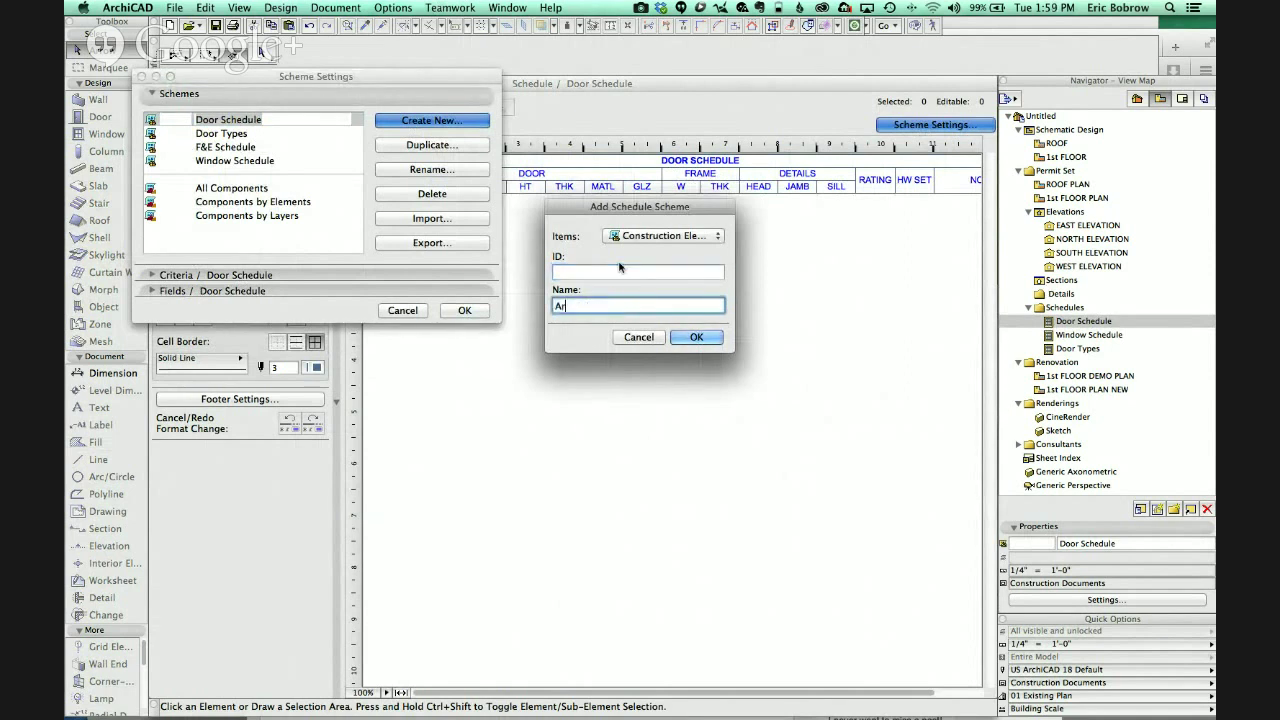
pyautogui.write('eas')
pyautogui.click(716, 338)
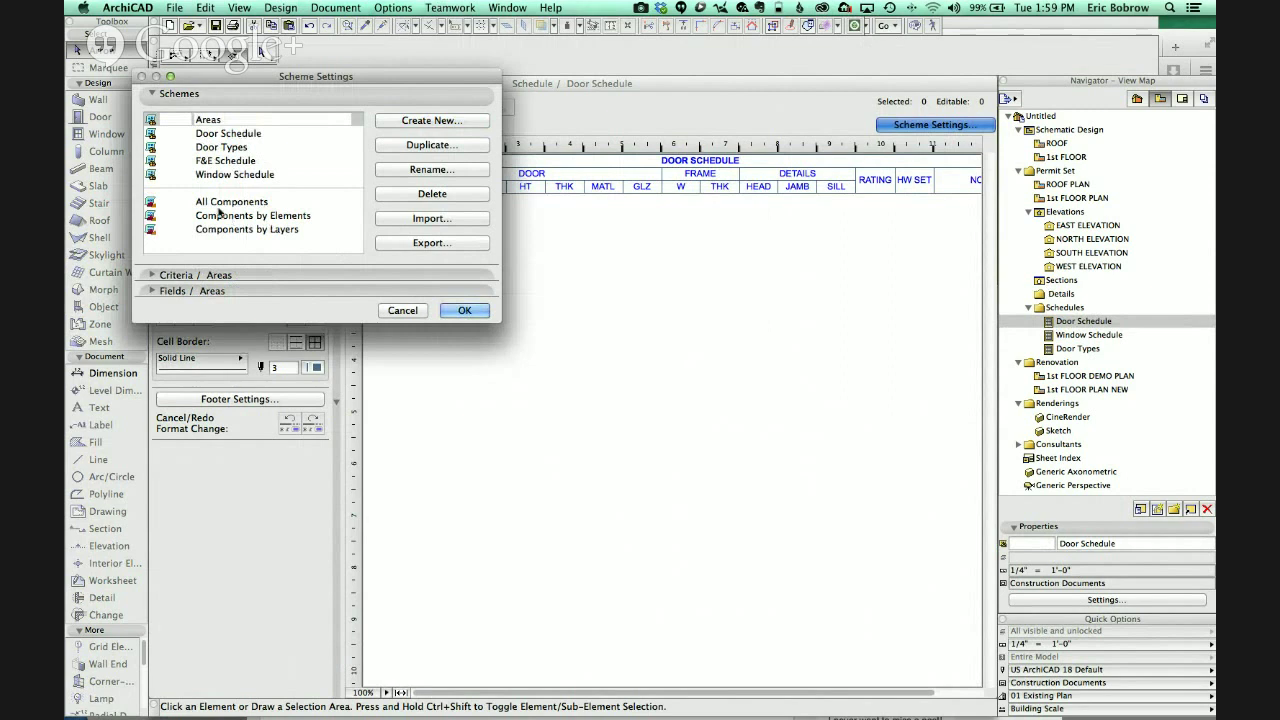
# - Set the Areas scheme's criteria to Element Type is Fill and accept the scheme settings
pyautogui.click(172, 275)
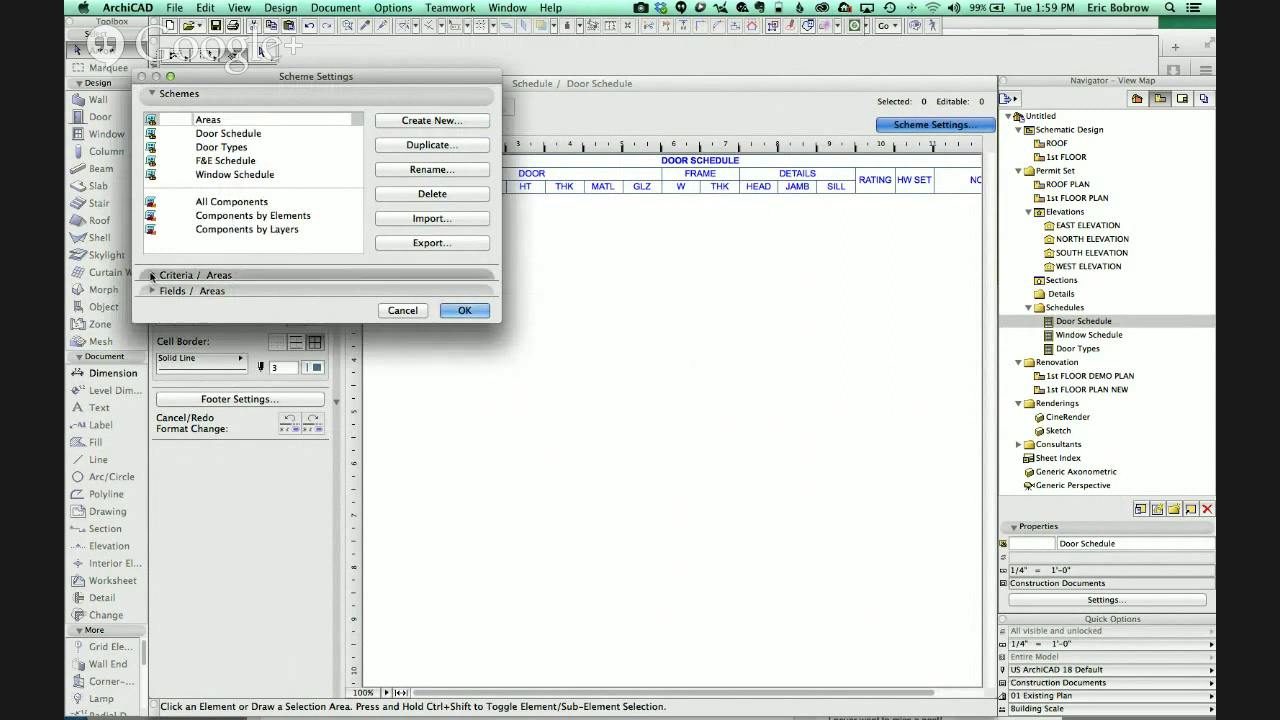
pyautogui.moveTo(305, 80); pyautogui.dragTo(429, 51)
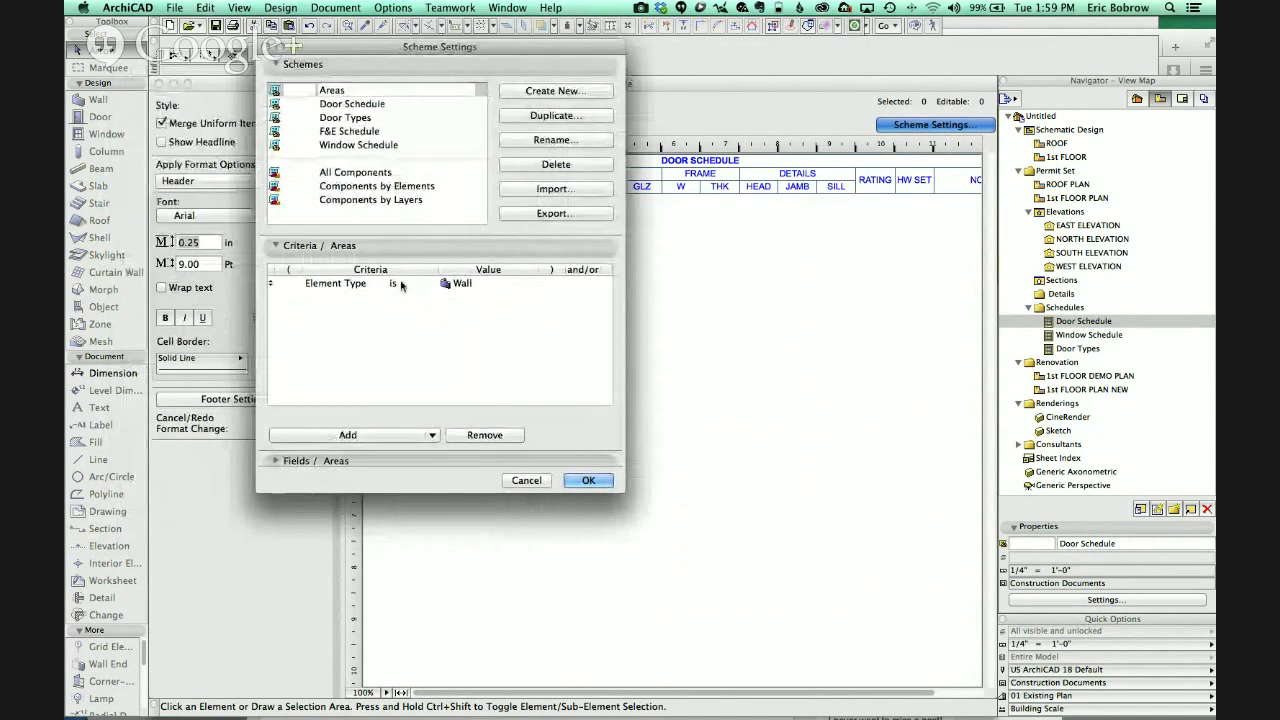
pyautogui.click(459, 284)
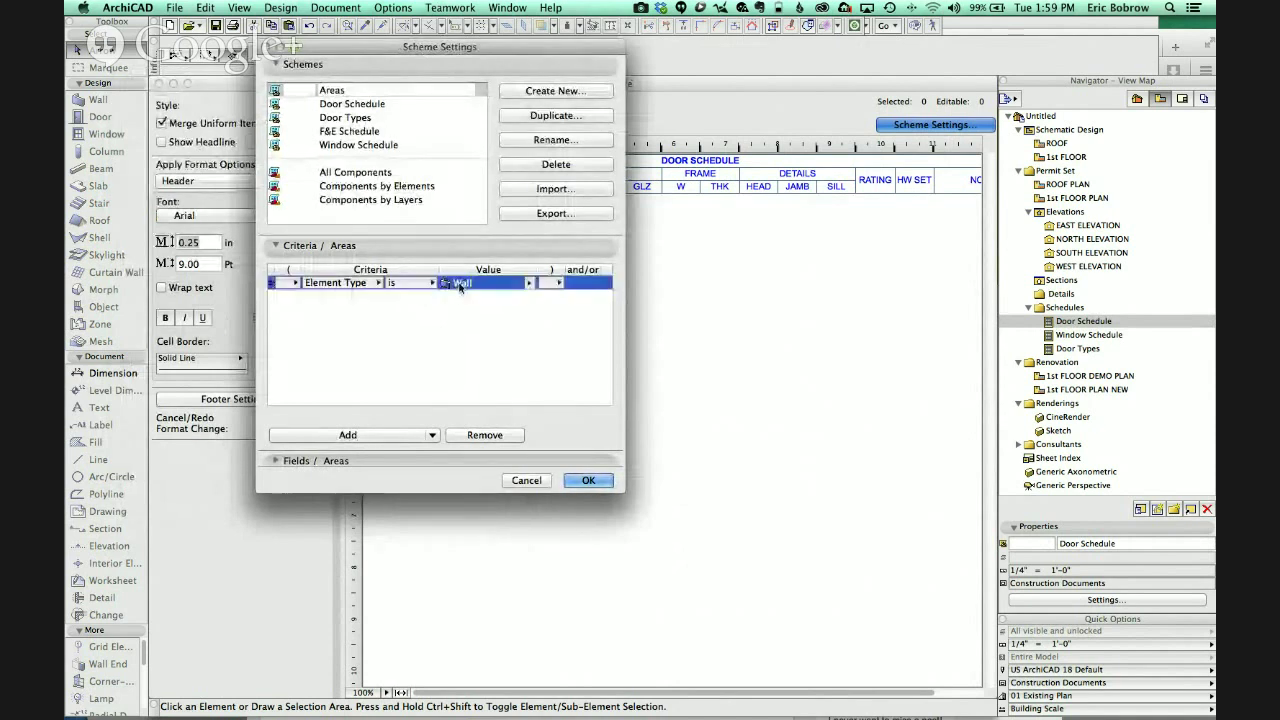
pyautogui.click(529, 285)
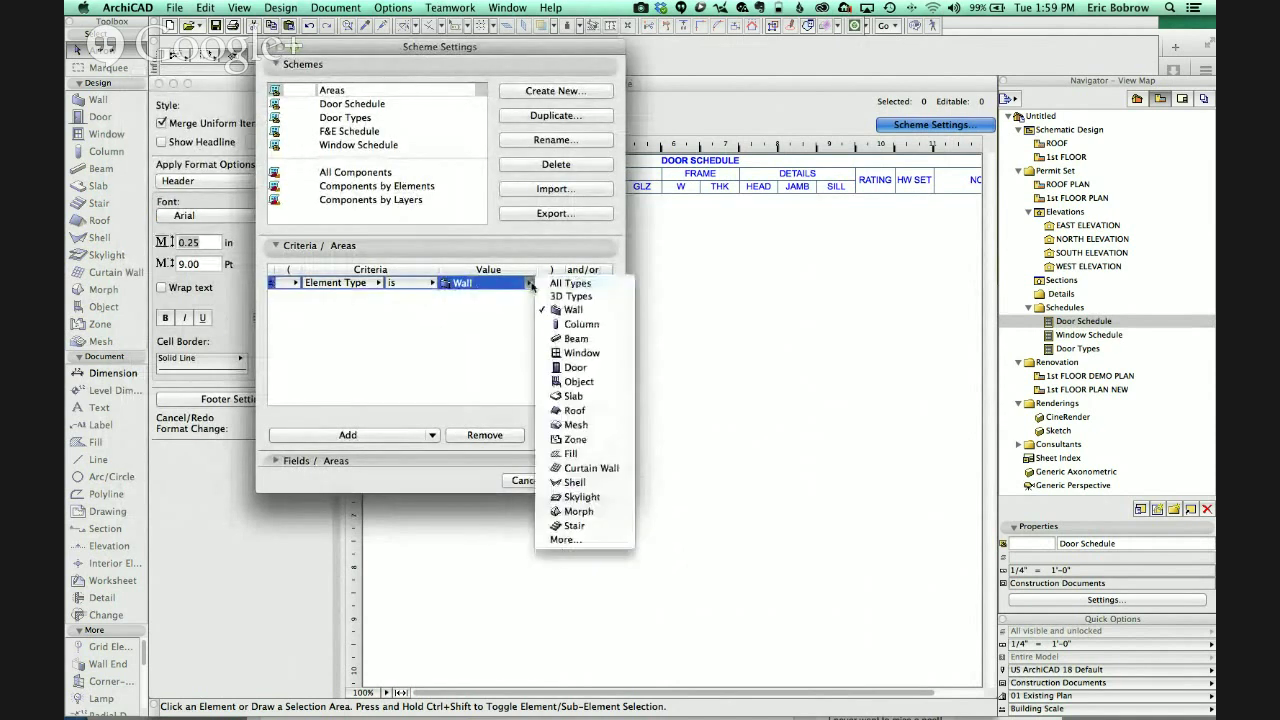
pyautogui.click(580, 456)
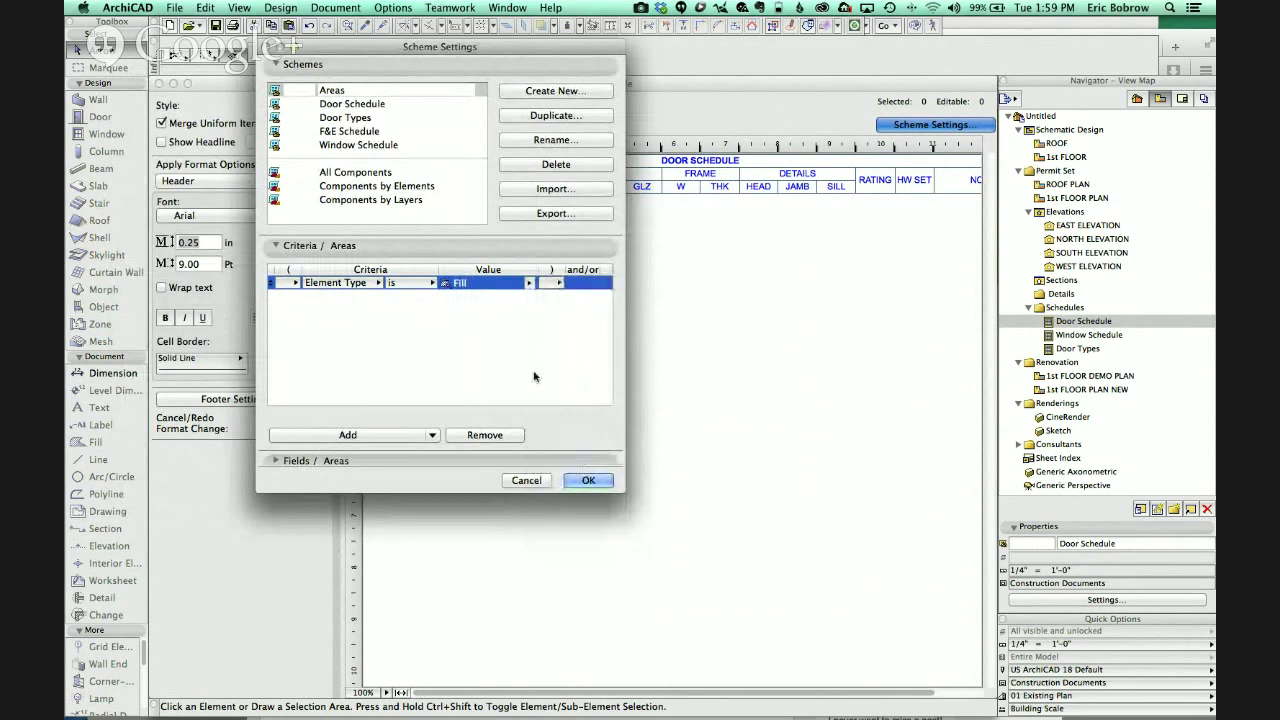
pyautogui.click(589, 480)
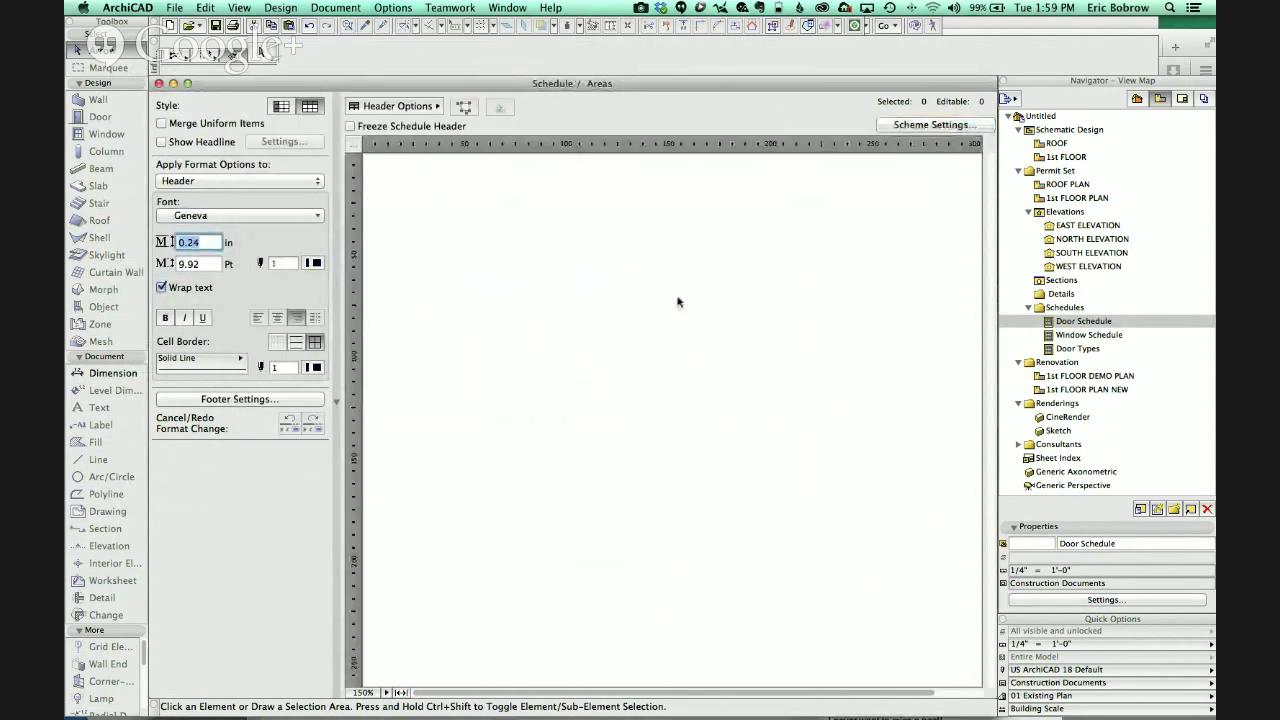
pyautogui.click(475, 192)
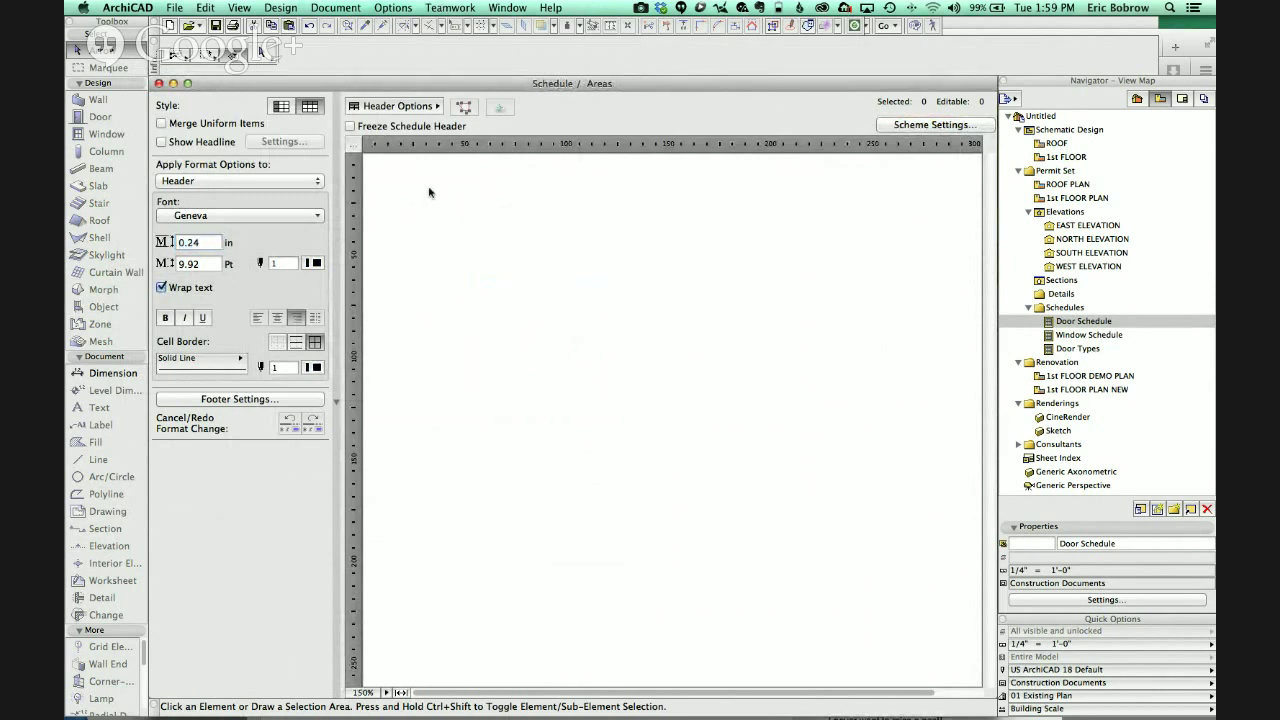
# - Reopen the Areas scheme's settings and add the fill parameters Surface Area and Fill Type to its schedule fields
pyautogui.click(930, 125)
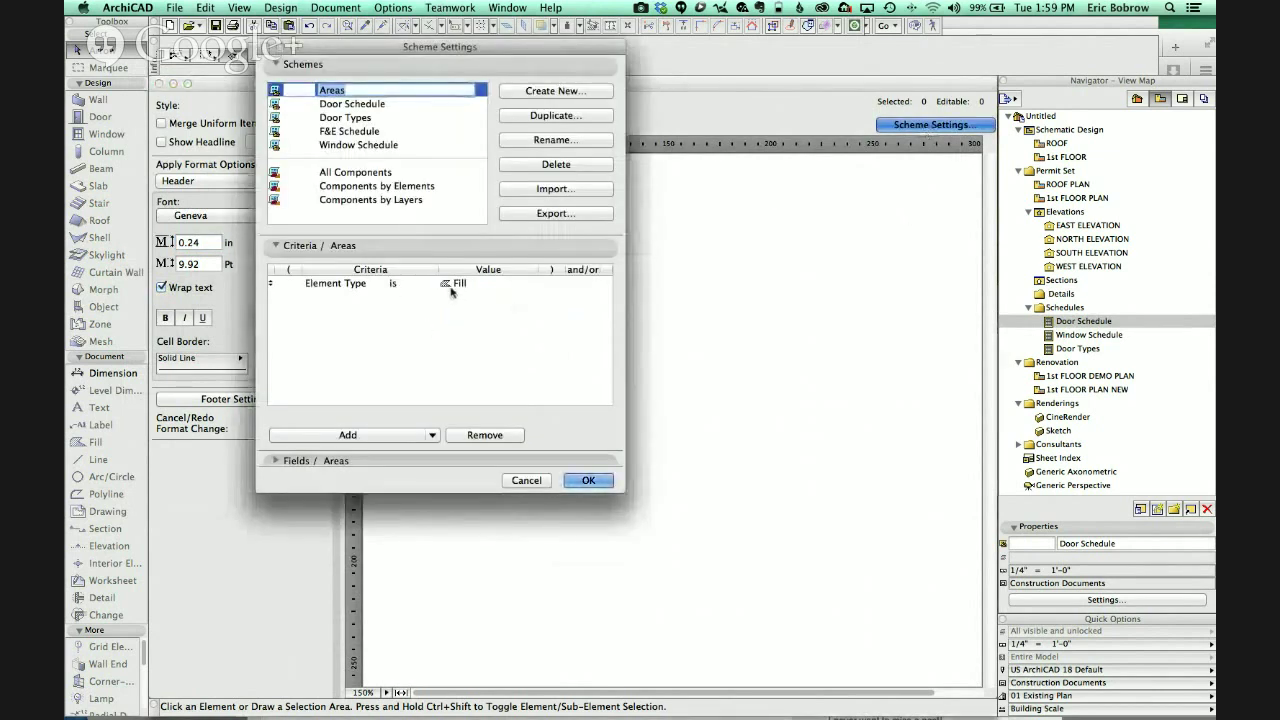
pyautogui.click(277, 461)
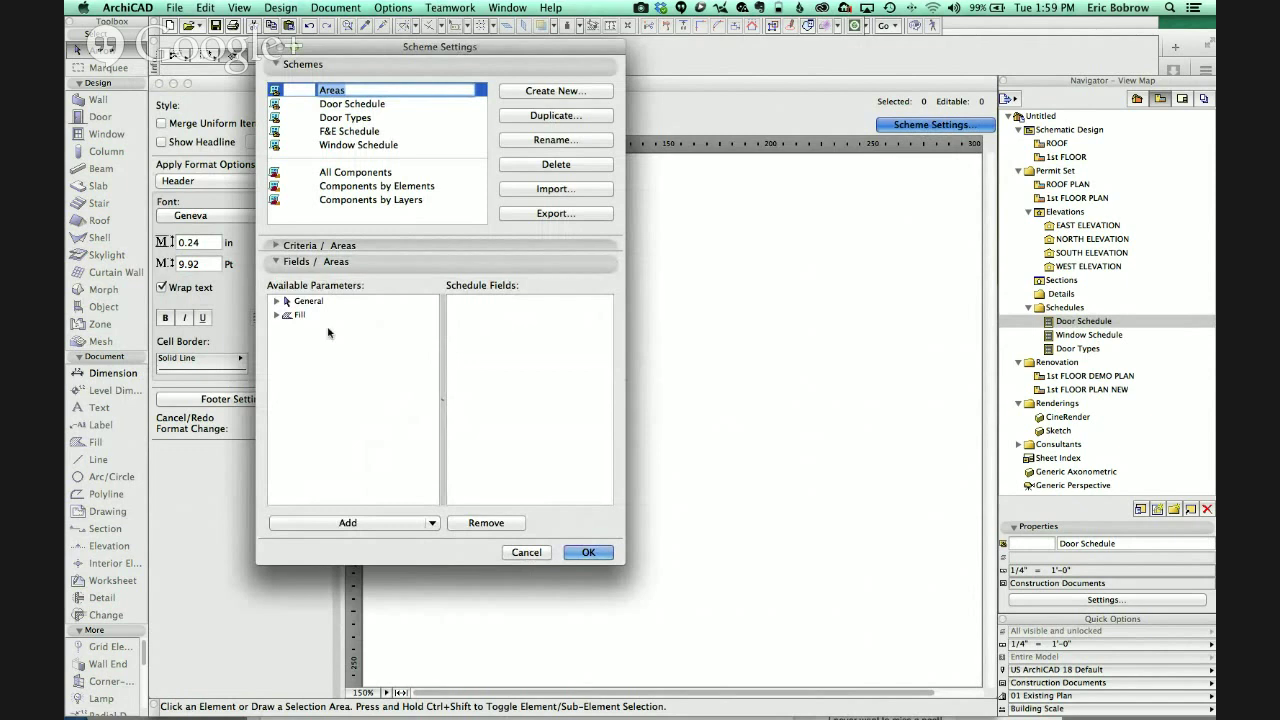
pyautogui.click(277, 315)
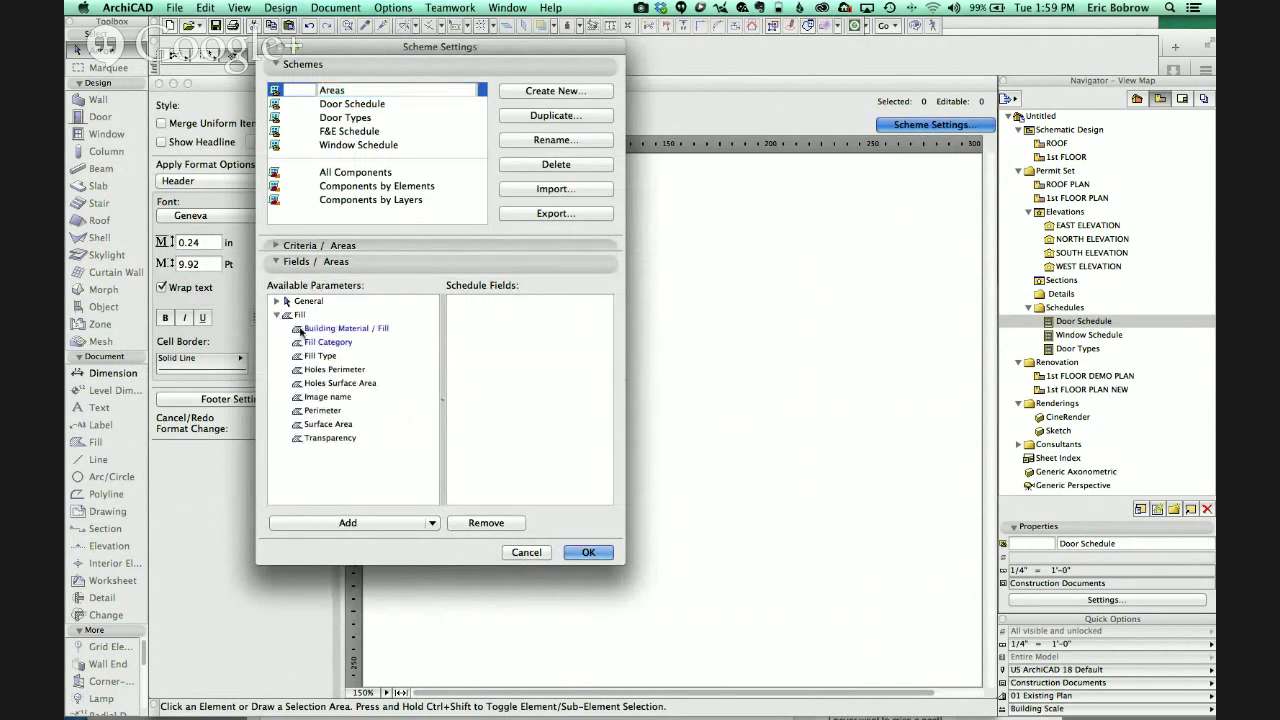
pyautogui.moveTo(332, 428); pyautogui.dragTo(501, 377)
pyautogui.moveTo(314, 360); pyautogui.dragTo(516, 348)
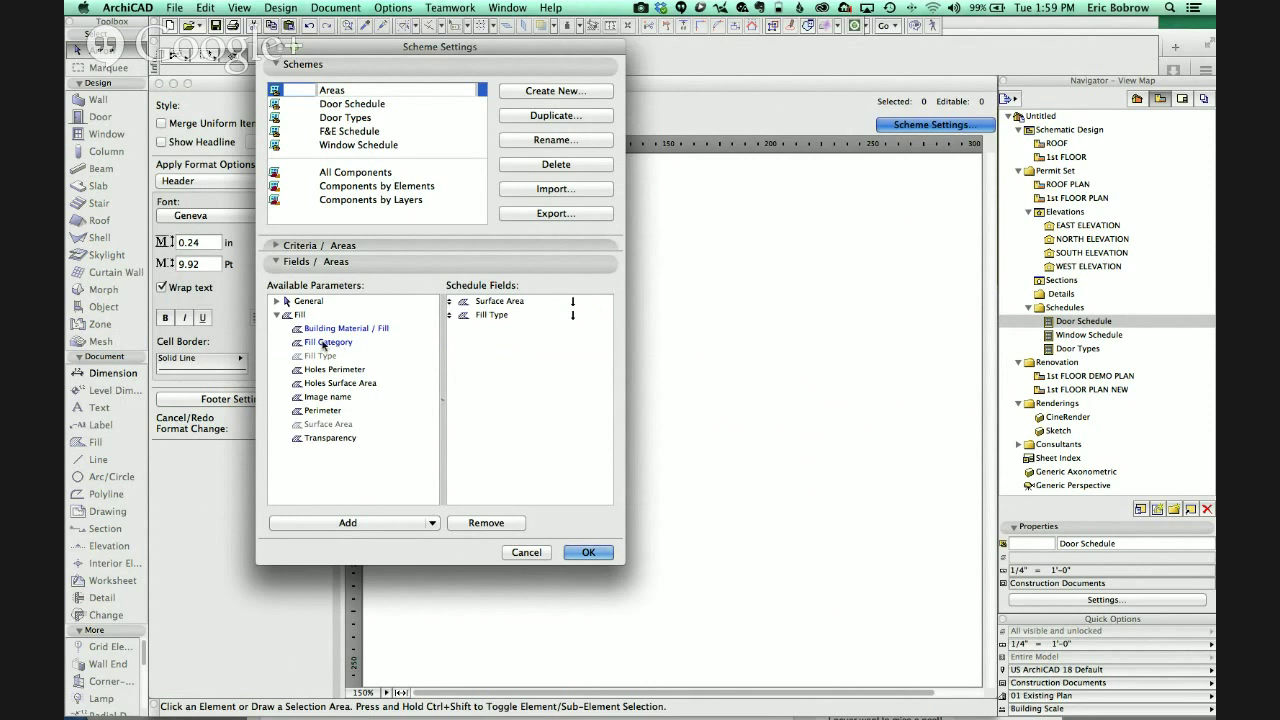
# - Add the general parameter ID to the Areas schedule fields and move it above Surface Area
pyautogui.click(279, 301)
pyautogui.scroll(-5, 366, 380)
pyautogui.moveTo(313, 450); pyautogui.dragTo(497, 383)
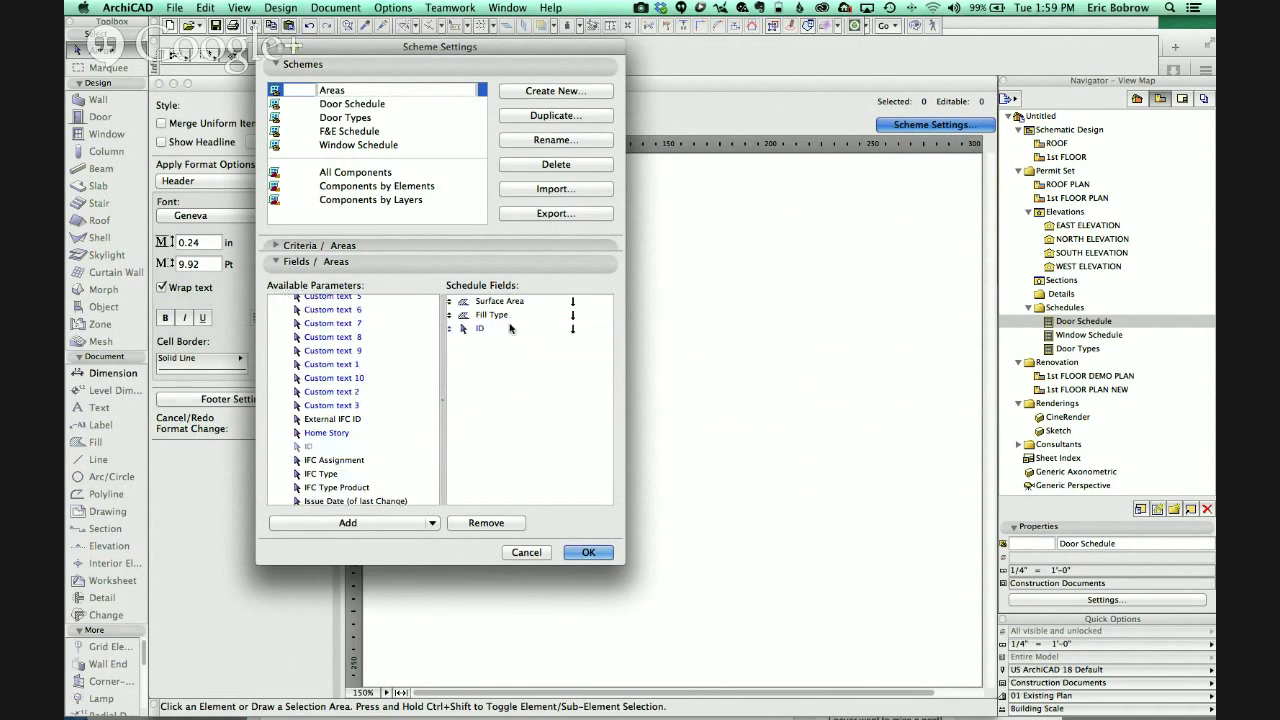
pyautogui.moveTo(450, 328); pyautogui.dragTo(451, 301)
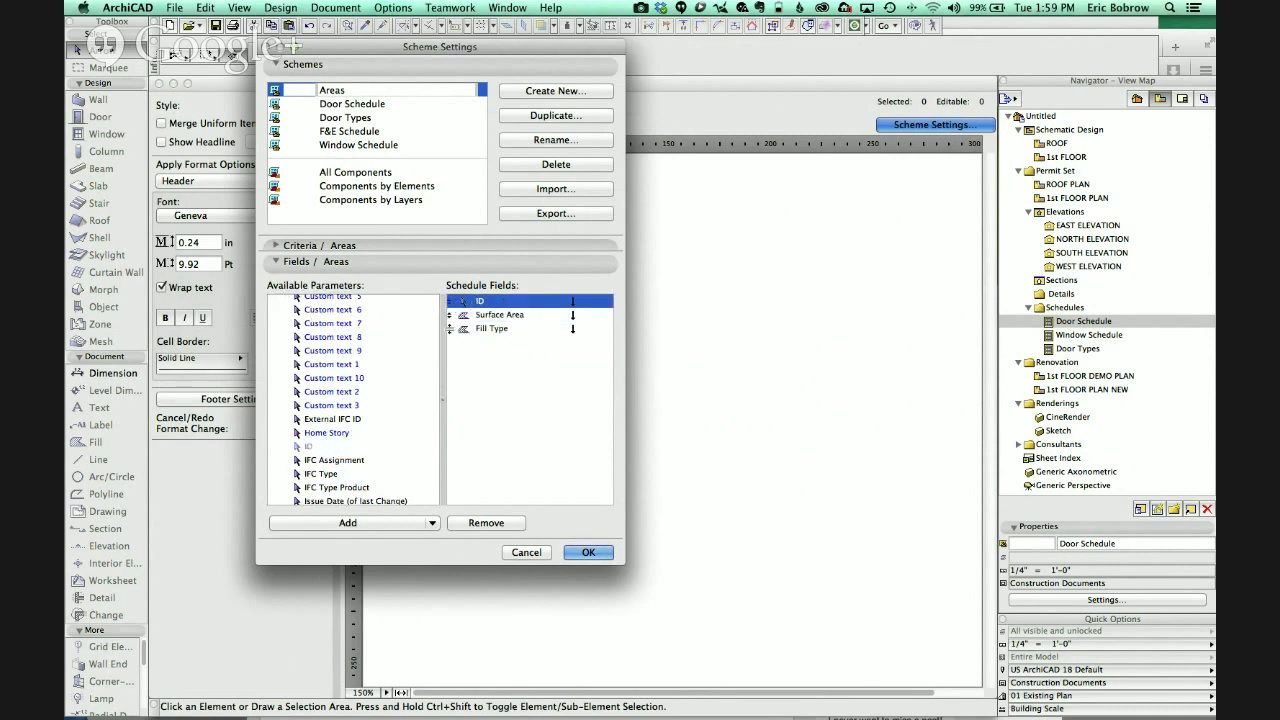
# - Move Fill Type above Surface Area in the Areas schedule fields, accept the scheme, and widen the schedule's Surface Area column
pyautogui.moveTo(450, 328); pyautogui.dragTo(451, 315)
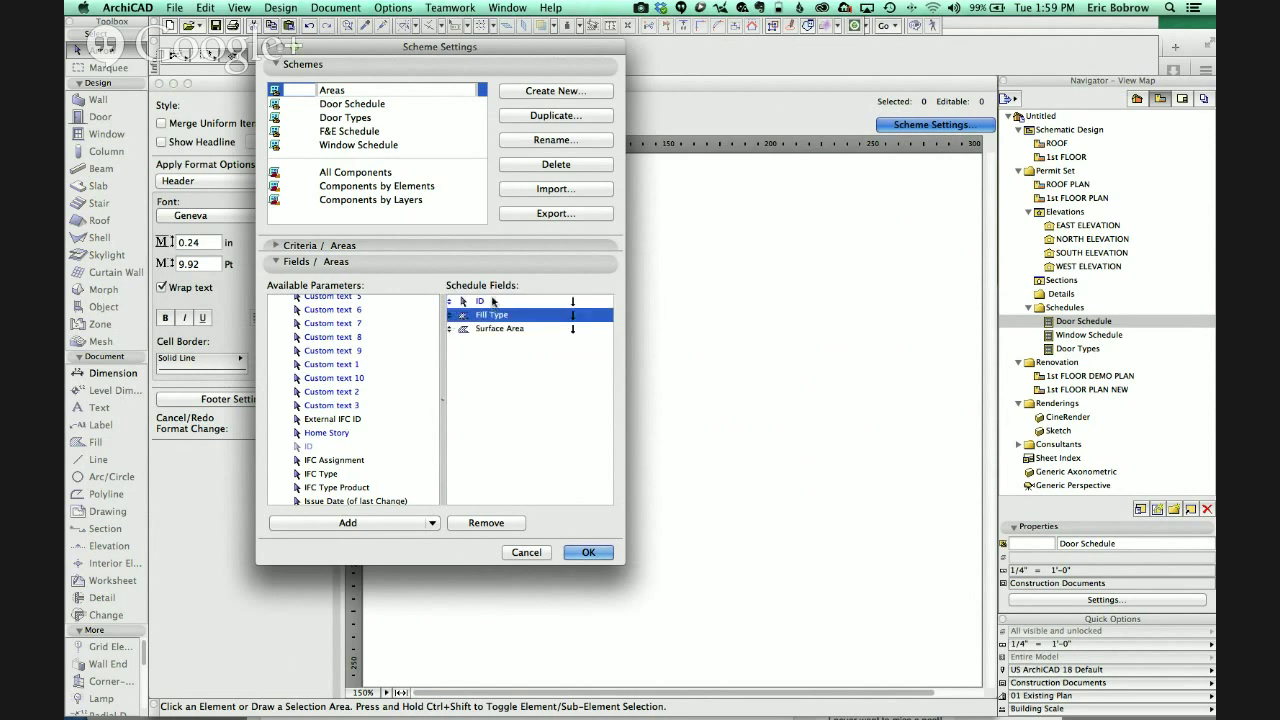
pyautogui.click(589, 553)
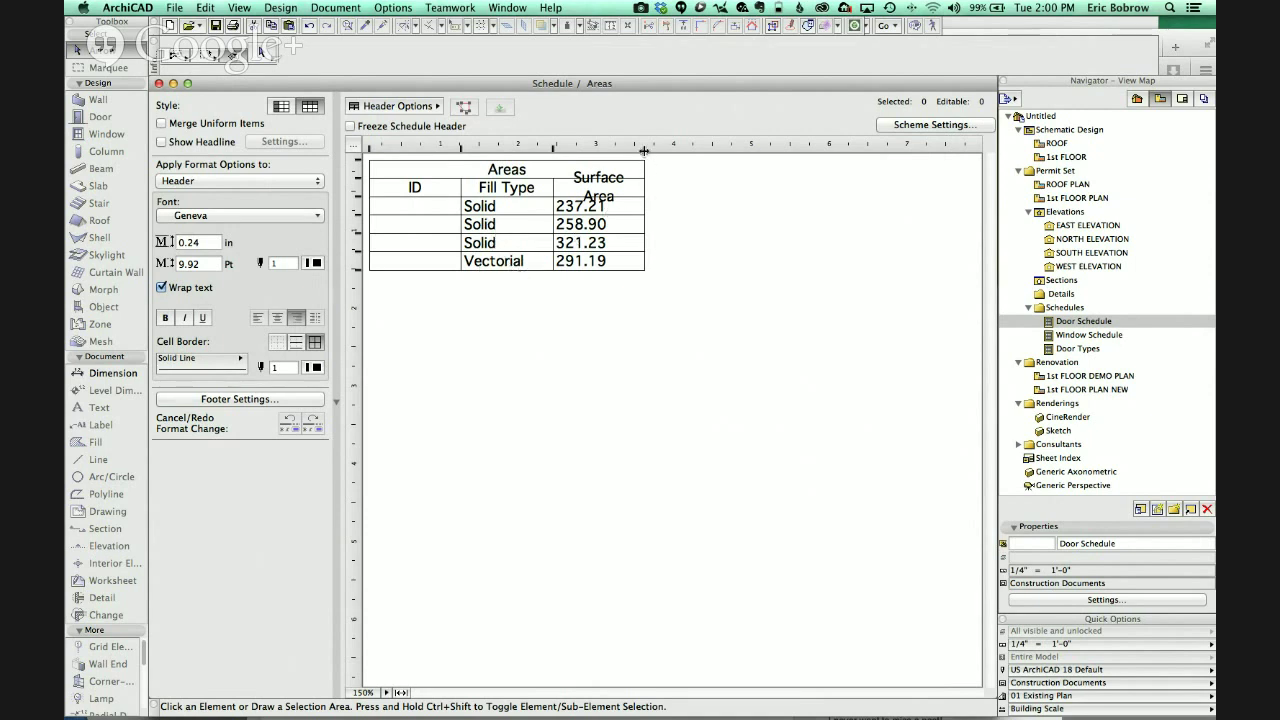
pyautogui.moveTo(643, 150); pyautogui.dragTo(732, 148)
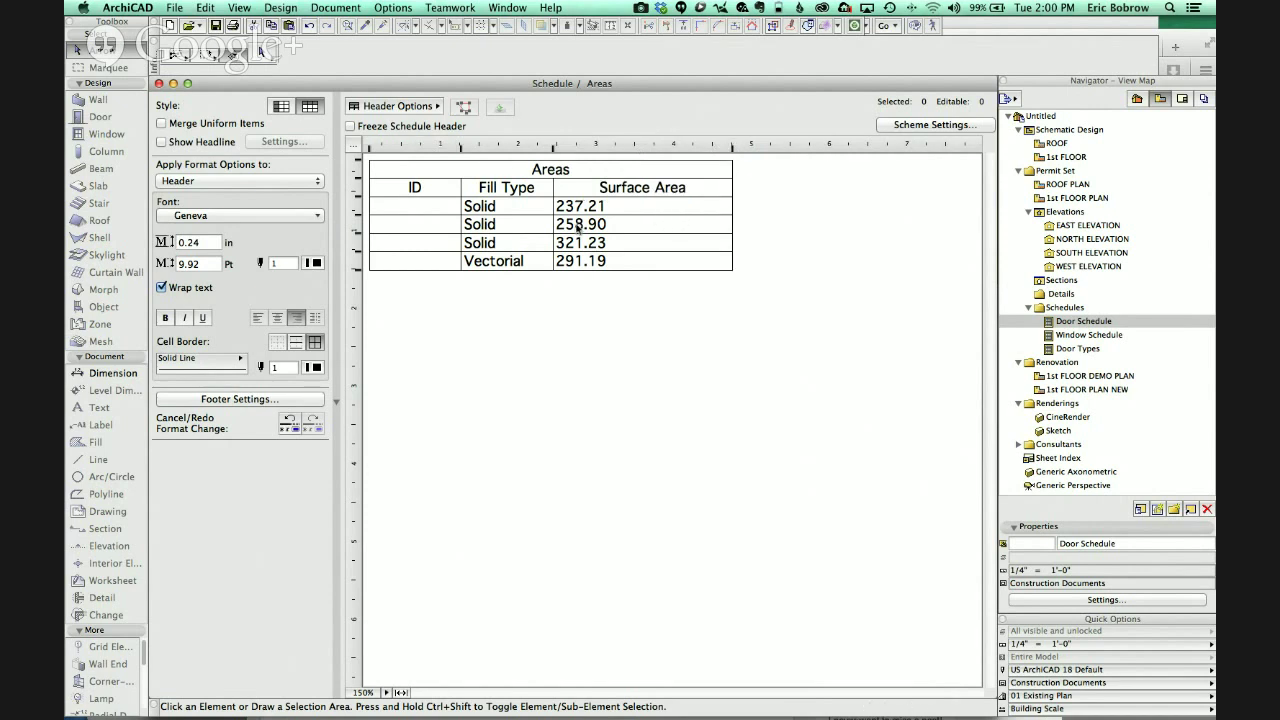
pyautogui.press('super+Tab')
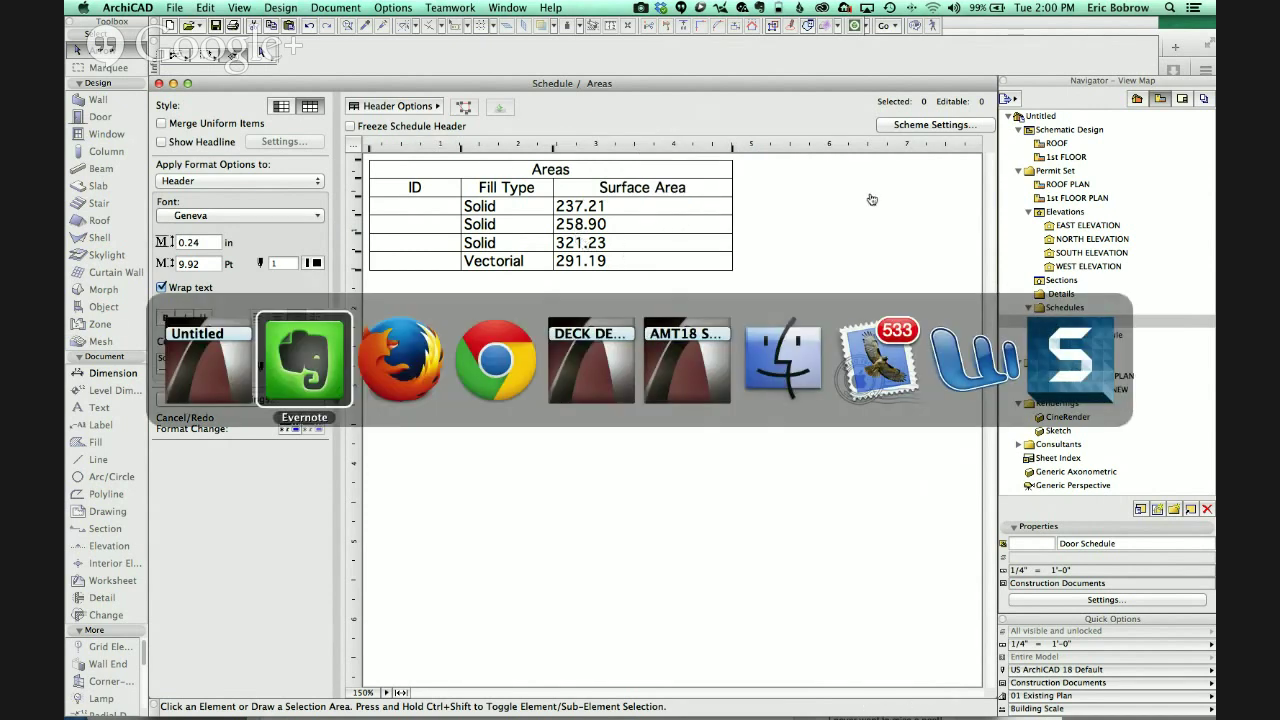
pyautogui.press('Escape')
# - Reopen the Areas scheme's settings and remove Fill Type from its schedule fields
pyautogui.click(925, 125)
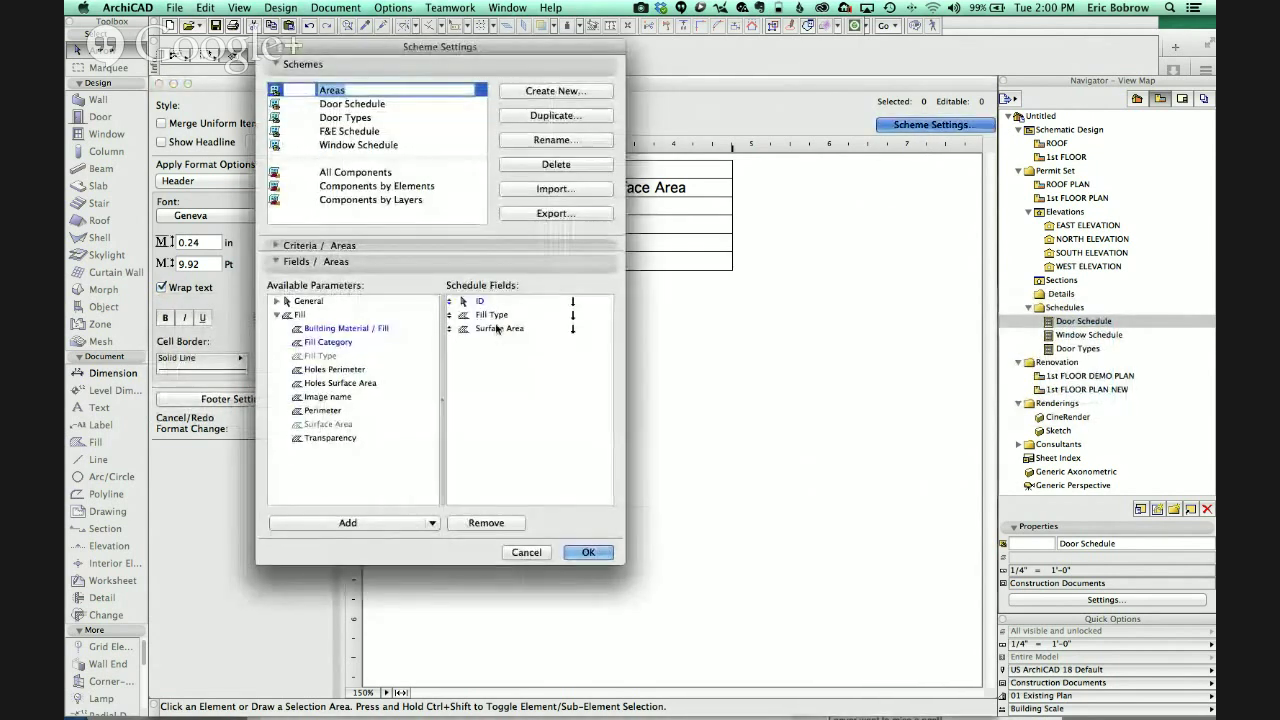
pyautogui.click(489, 316)
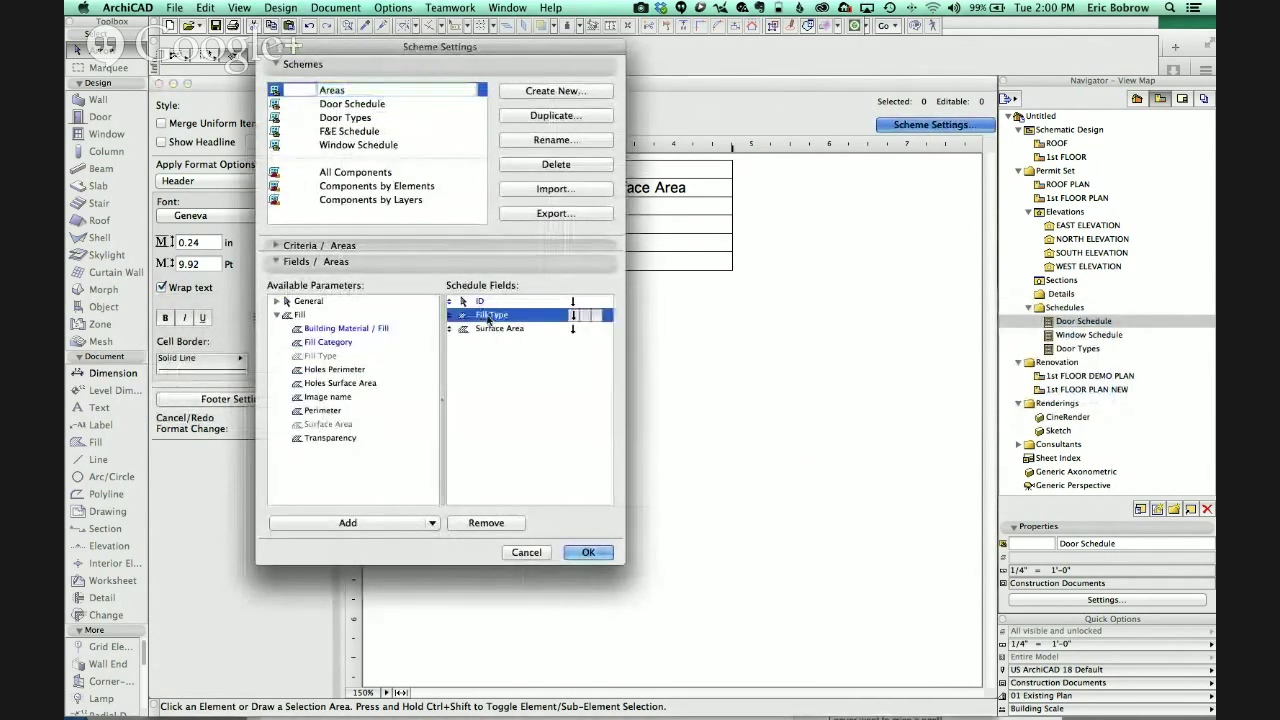
pyautogui.click(490, 523)
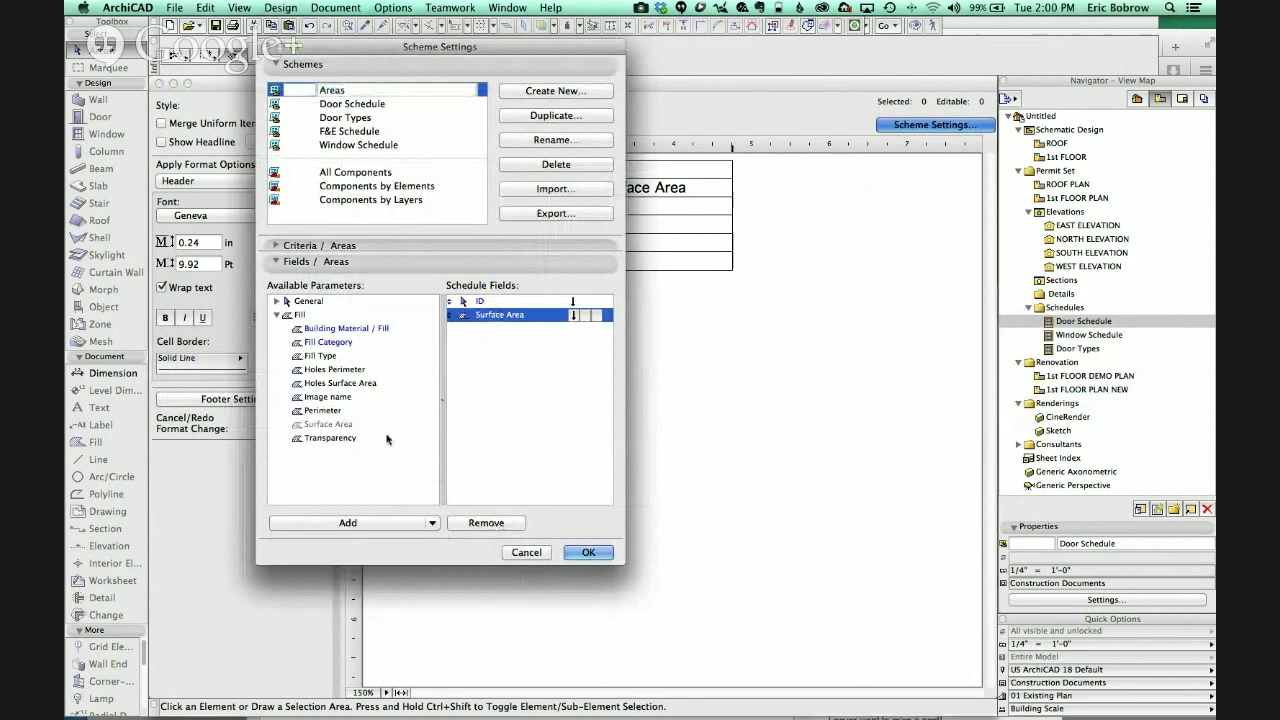
# - Add the fill parameter Building Material / Fill between ID and Surface Area in the schedule fields and accept the scheme
pyautogui.click(278, 303)
pyautogui.scroll(-3, 326, 355)
pyautogui.scroll(-10, 326, 355)
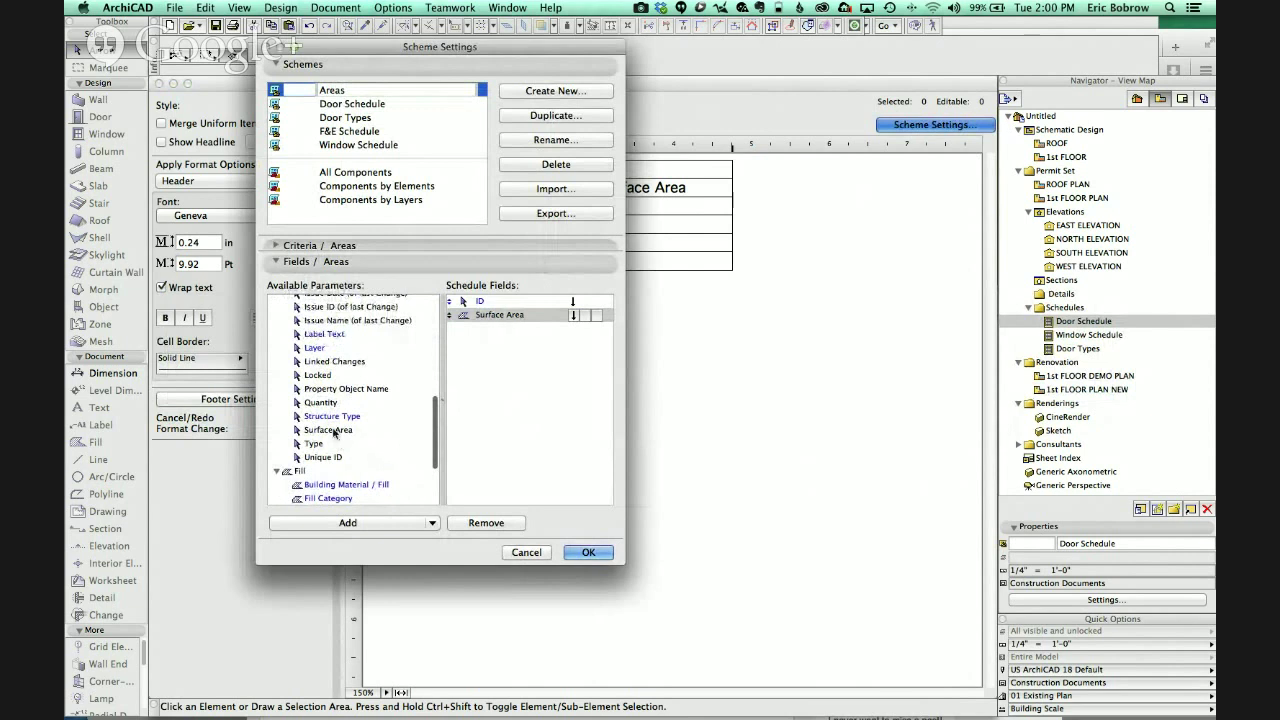
pyautogui.scroll(5, 334, 428)
pyautogui.scroll(-10, 334, 428)
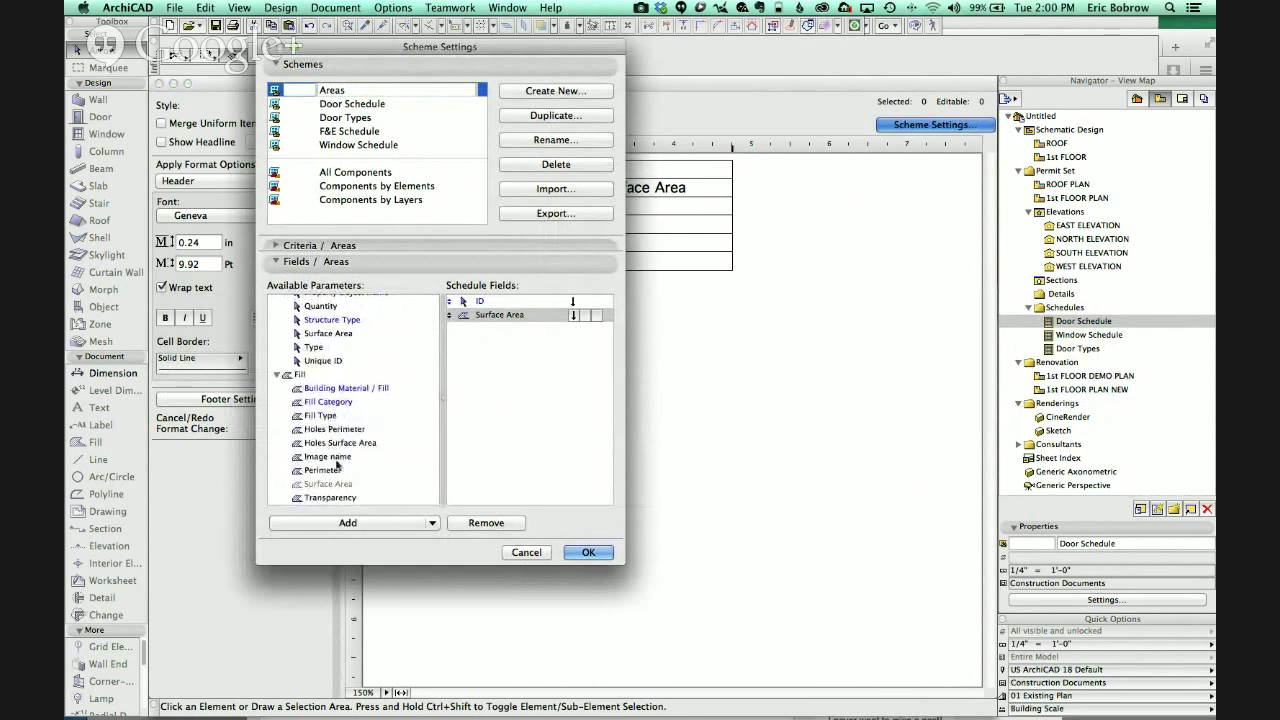
pyautogui.scroll(1, 347, 452)
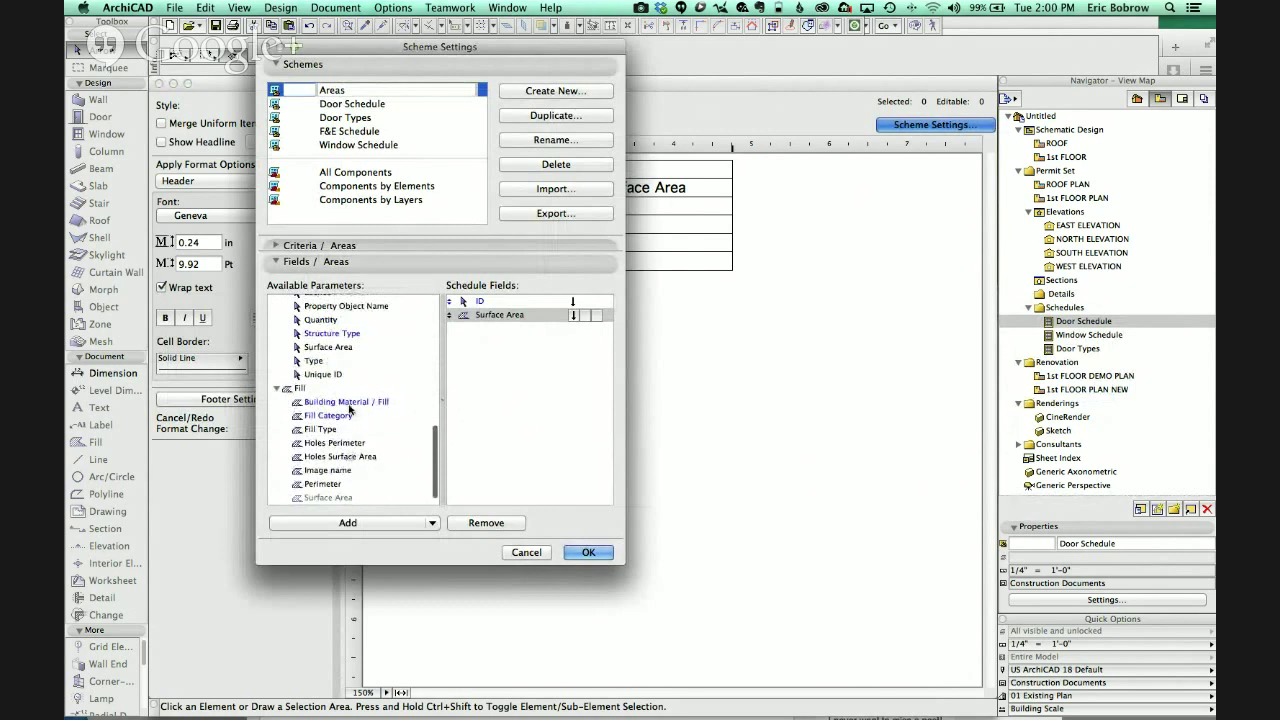
pyautogui.click(381, 400)
pyautogui.moveTo(381, 400); pyautogui.dragTo(450, 316)
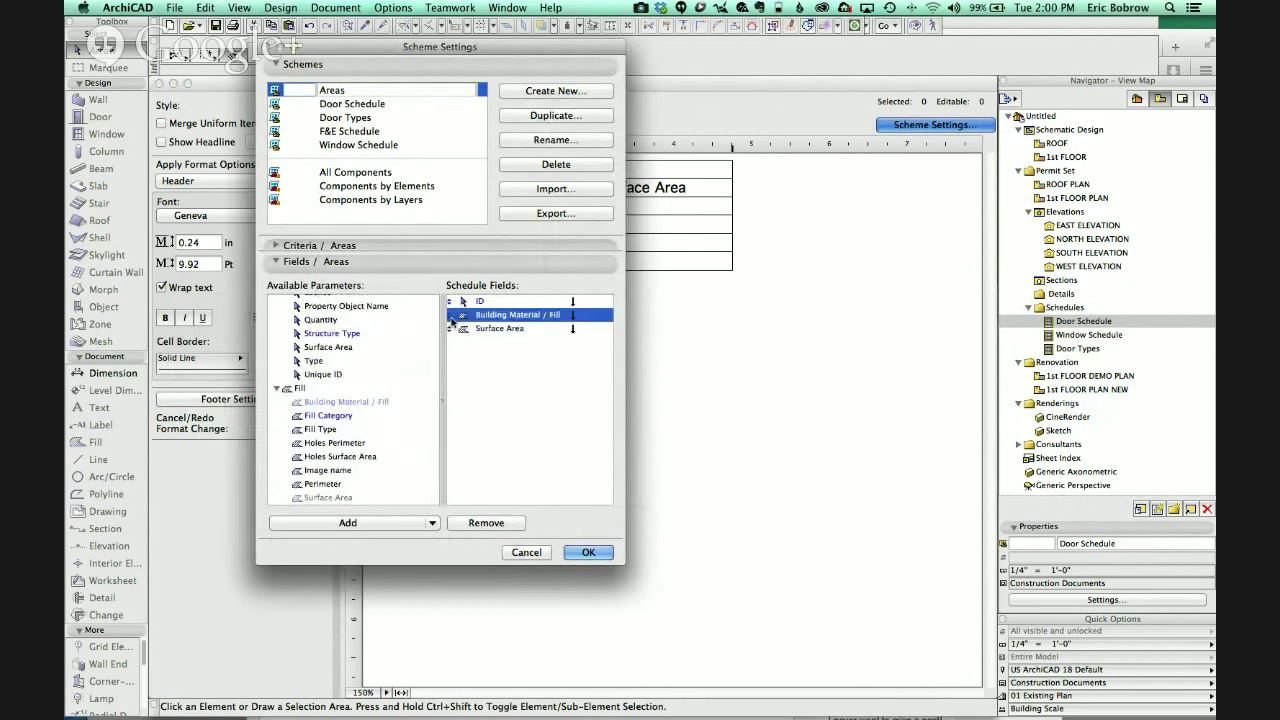
pyautogui.click(582, 551)
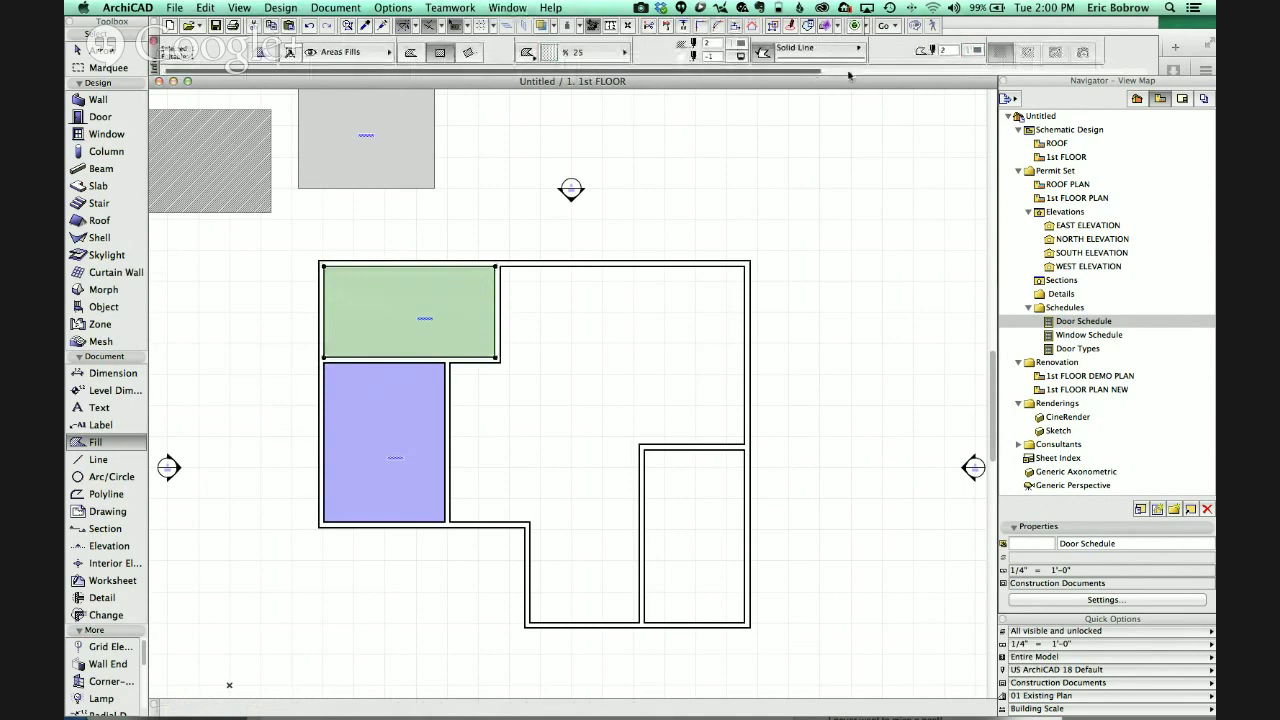
# - Set the ID of the selected fill in the plan's upper-left room to ROOM 1
pyautogui.moveTo(809, 74); pyautogui.dragTo(1140, 74)
pyautogui.click(907, 43)
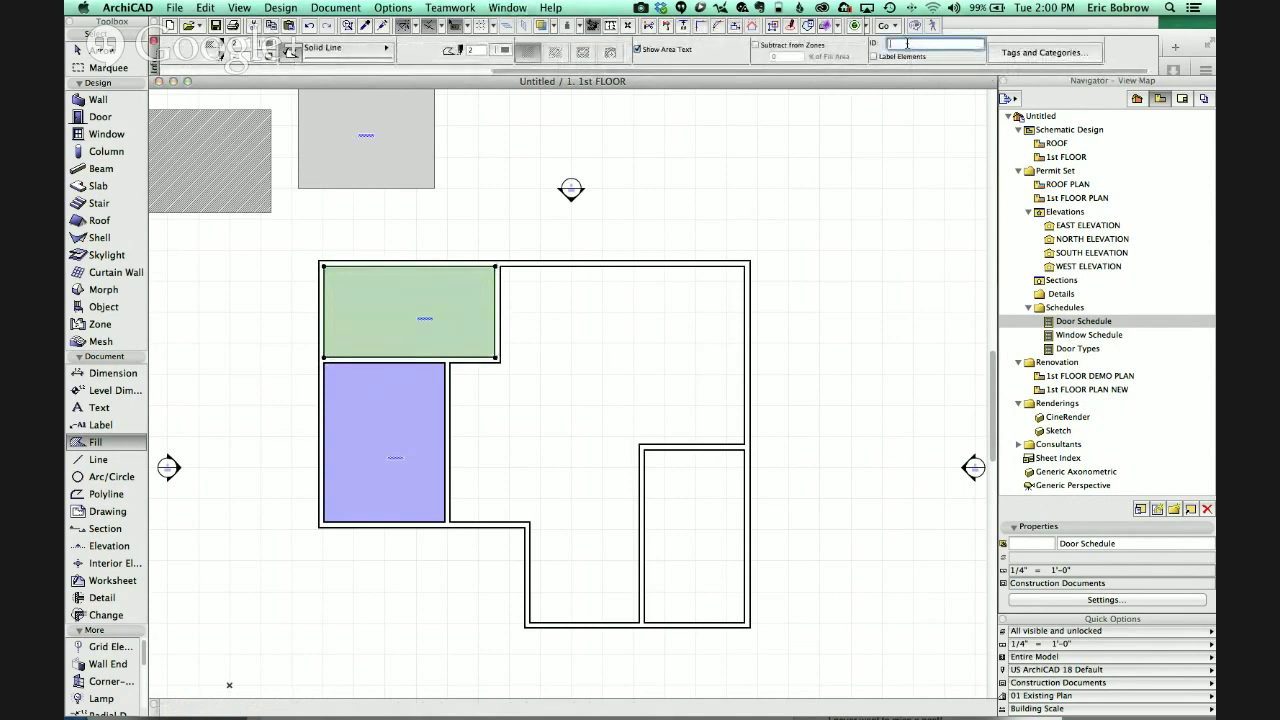
pyautogui.write('RC')
# - Set the ID of the blue fill in the room below ROOM 1 to ROOM 2 and bring up the Areas schedule
pyautogui.click(429, 449)
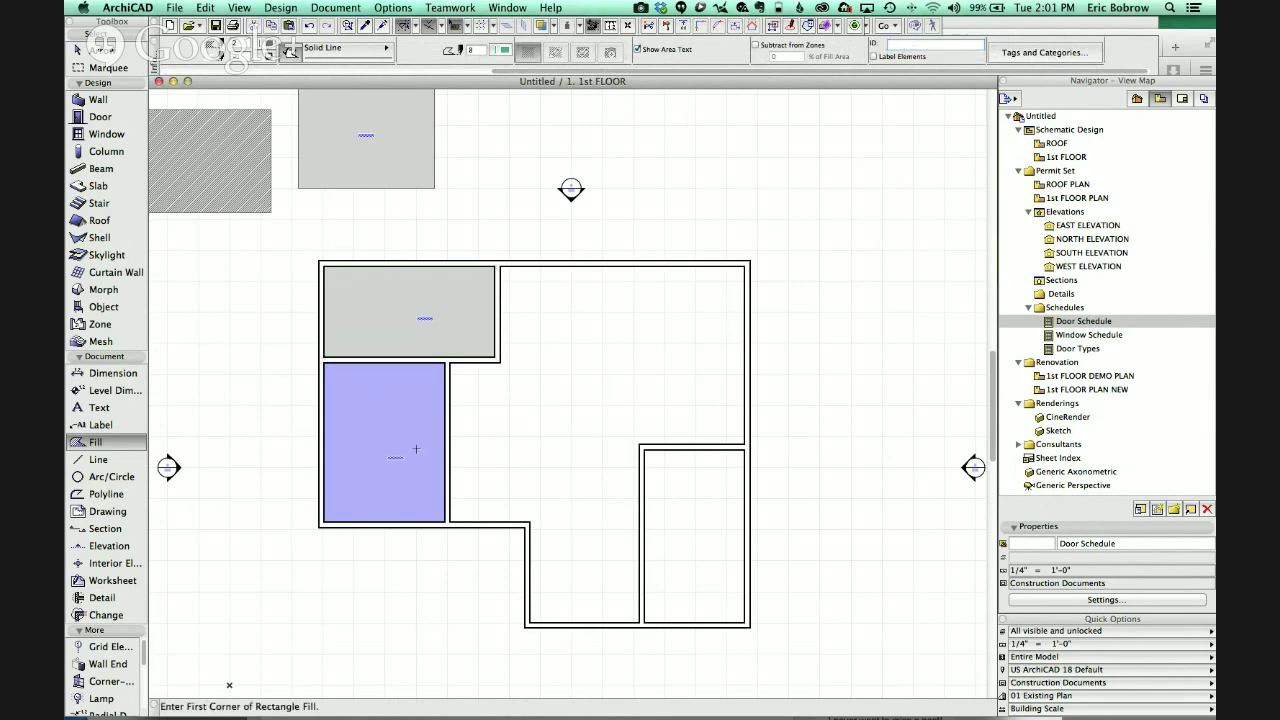
pyautogui.click(912, 45)
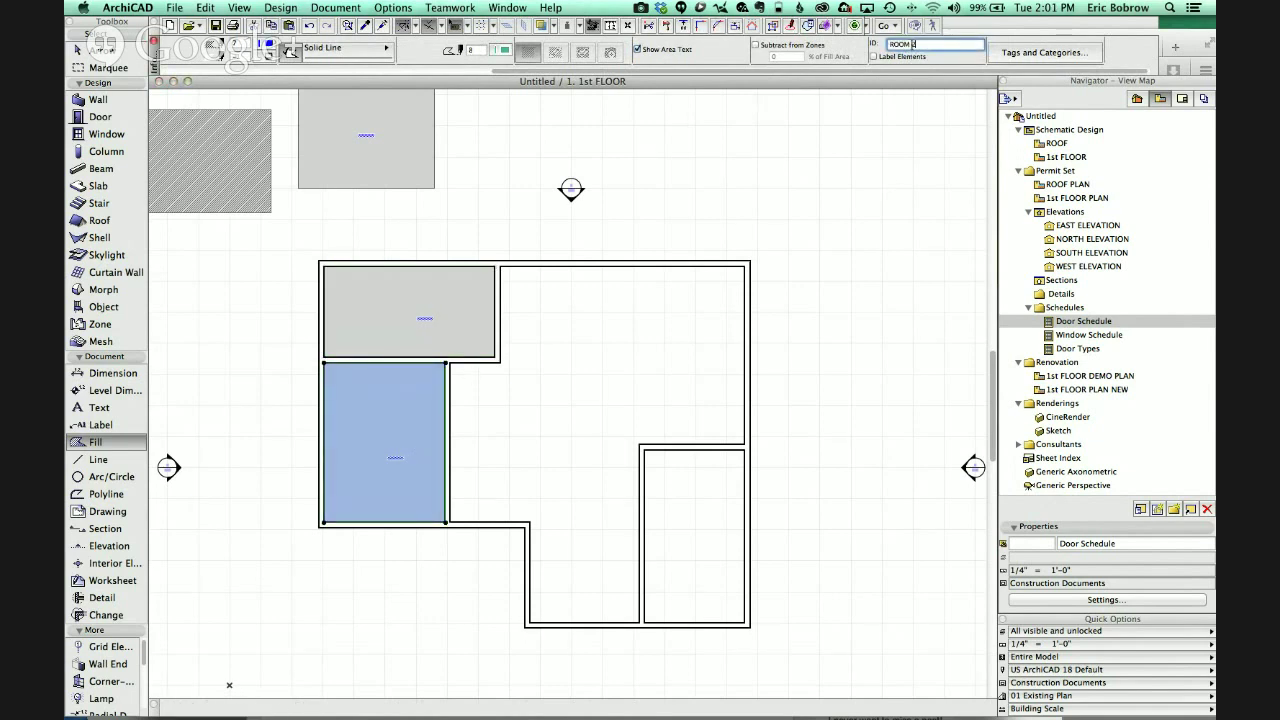
pyautogui.write('ROOM 2')
pyautogui.press('Return')
pyautogui.press('Escape')
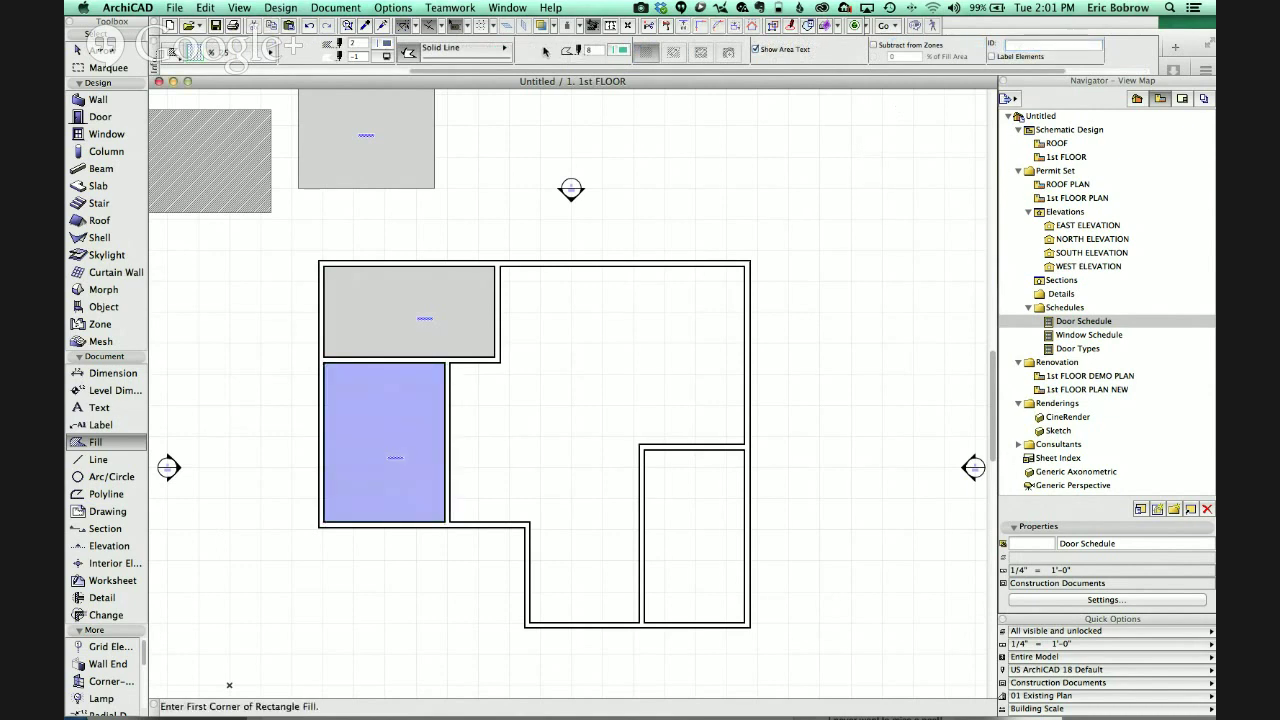
pyautogui.click(526, 8)
pyautogui.click(545, 114)
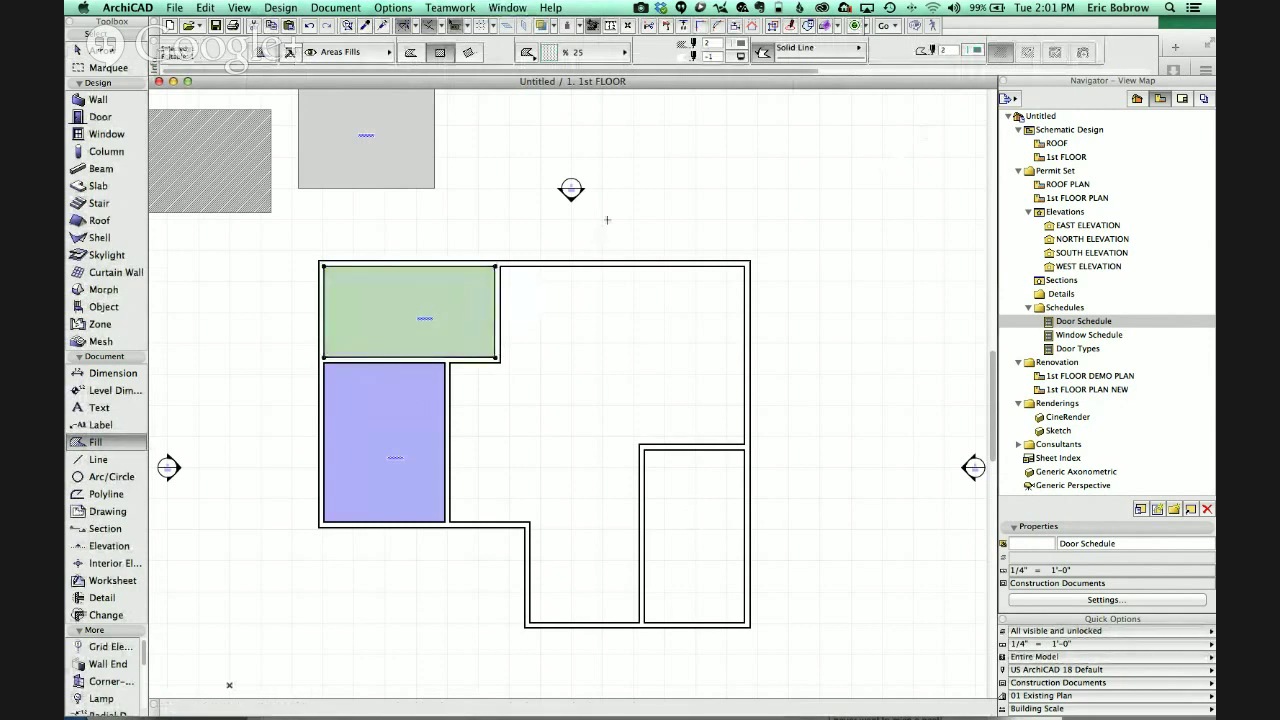
# - Fill the plan's lower-right room with area text using the ROOM 1 fill's settings, and return to the Areas schedule
pyautogui.keyDown('shift'); pyautogui.click(464, 305); pyautogui.keyUp('shift')
pyautogui.press('Escape')
pyautogui.click(690, 507)
pyautogui.press('Escape')
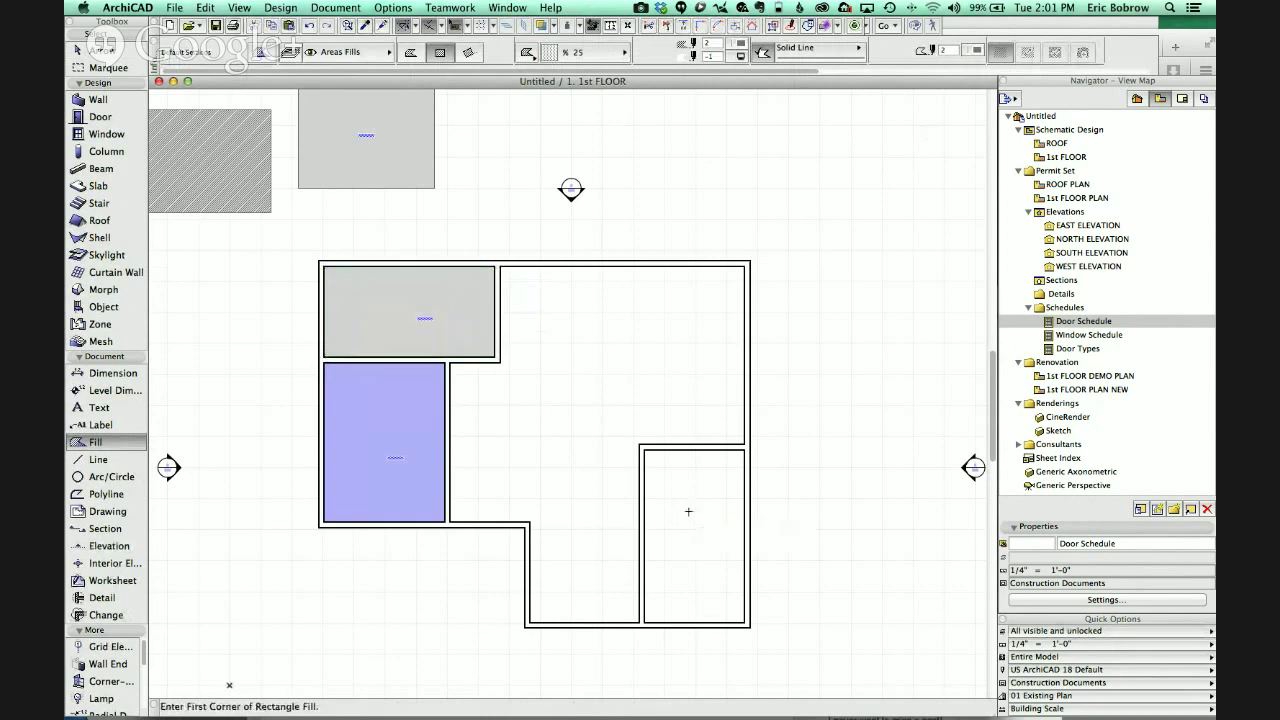
pyautogui.click(689, 510)
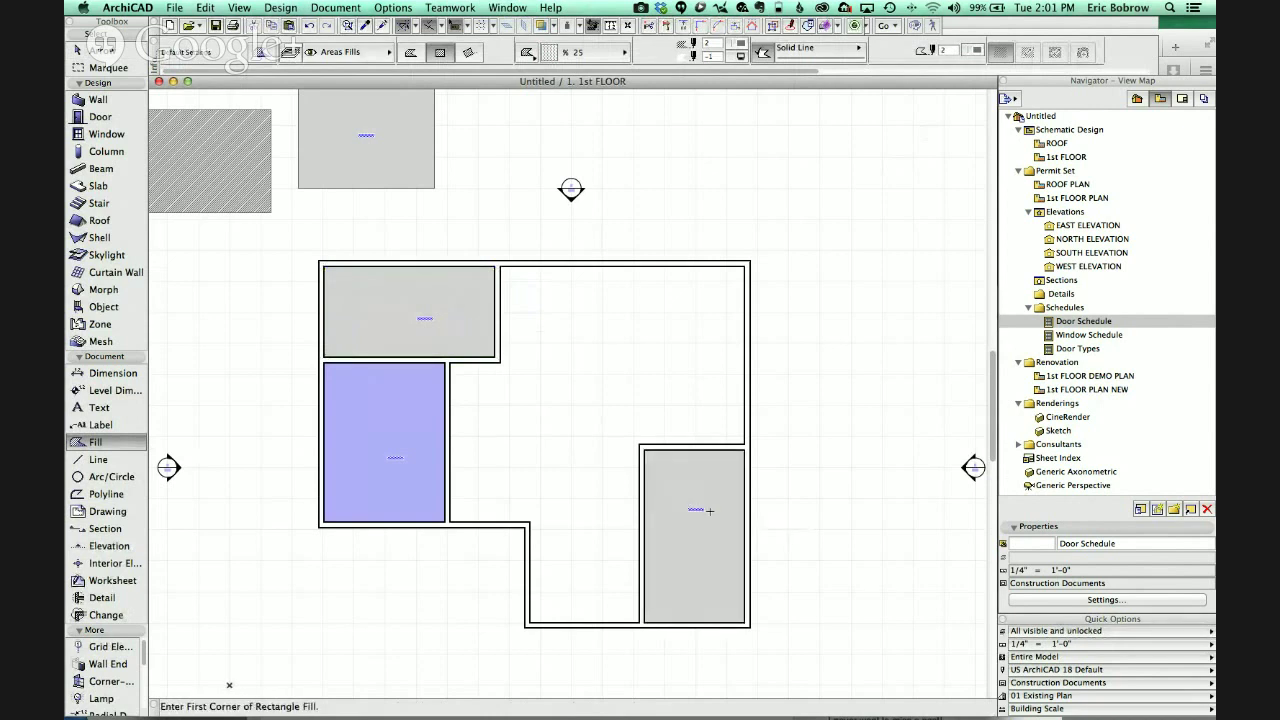
pyautogui.click(526, 7)
pyautogui.click(558, 107)
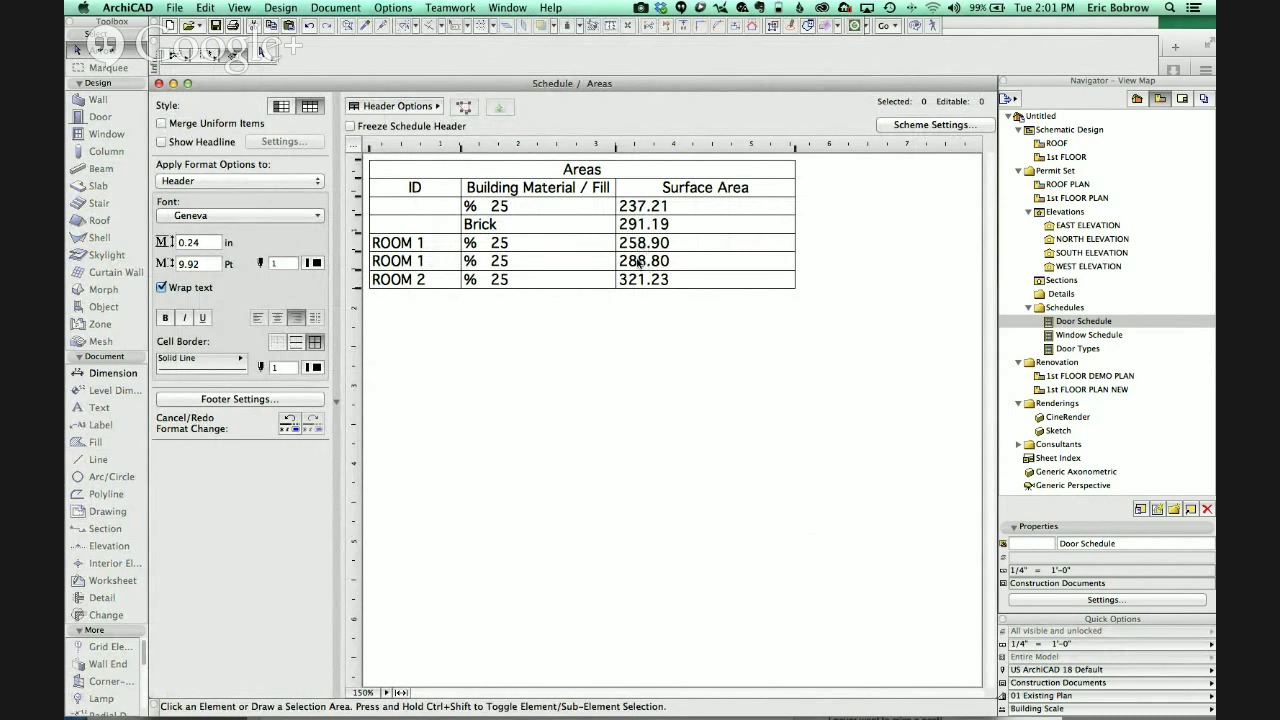
# - Turn on Show Headline for the Areas schedule, with Merge Uniform Items tried on and switched back off
pyautogui.click(161, 123)
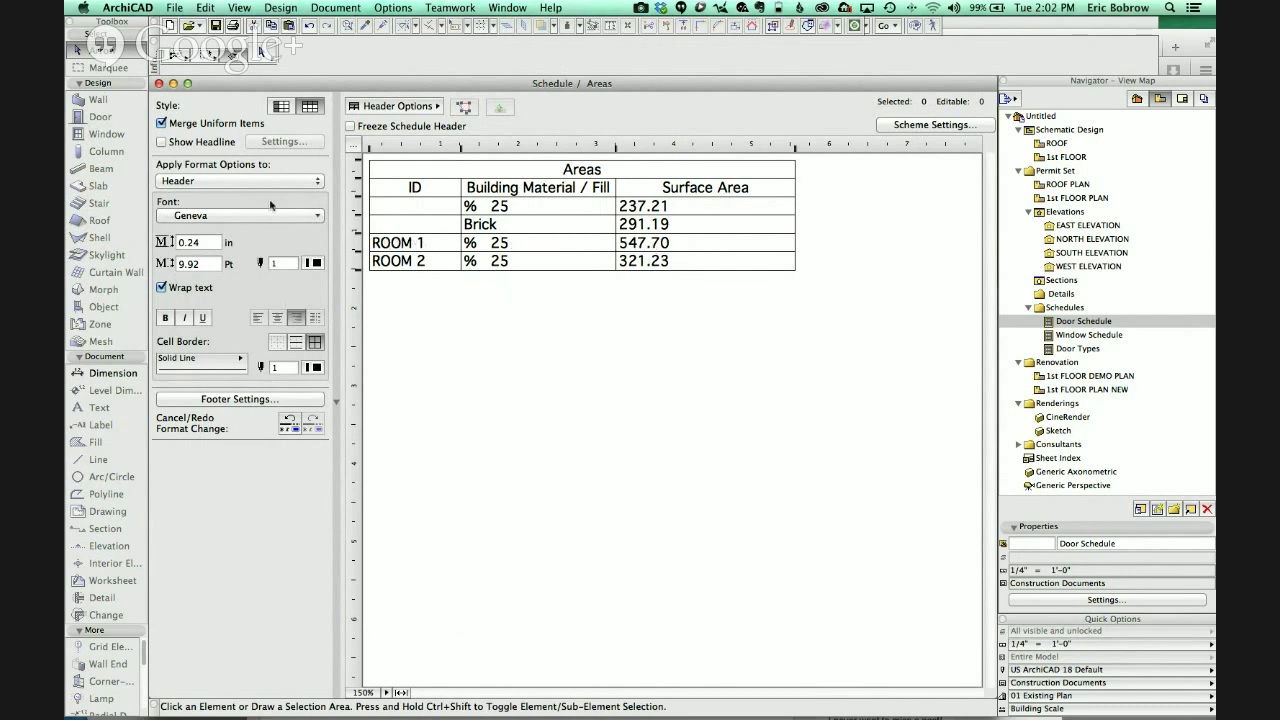
pyautogui.click(162, 142)
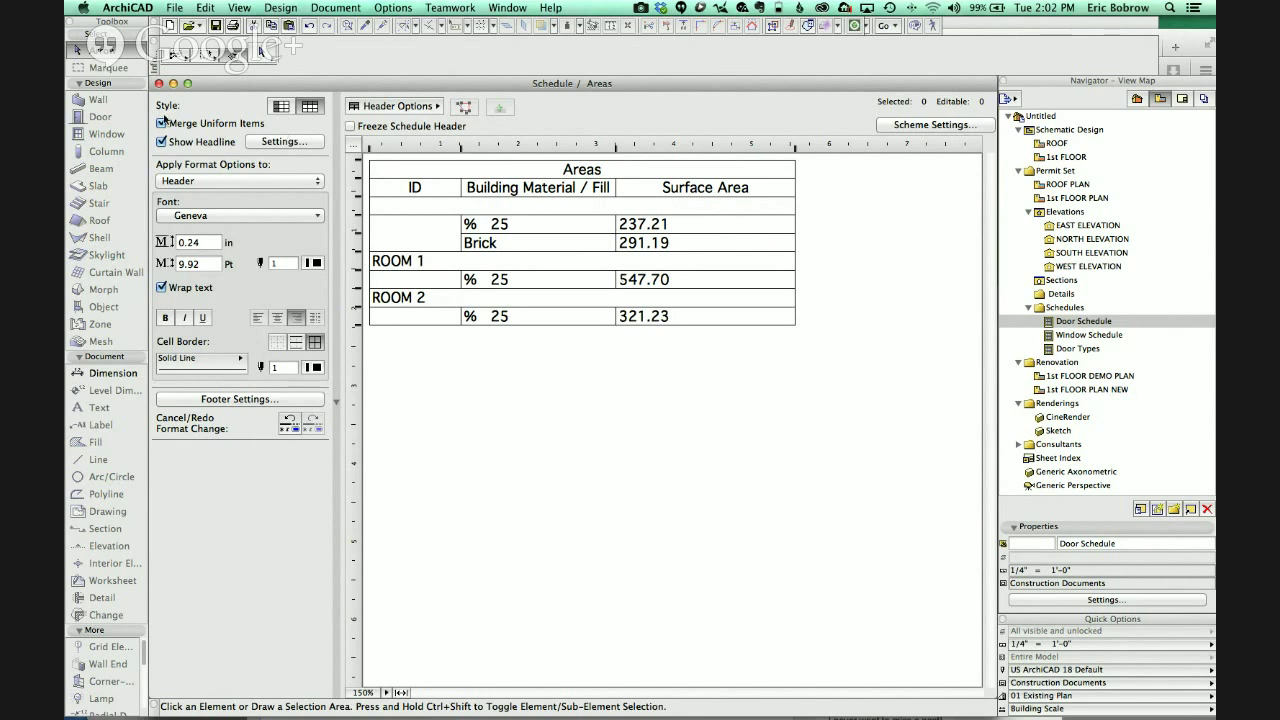
pyautogui.click(161, 123)
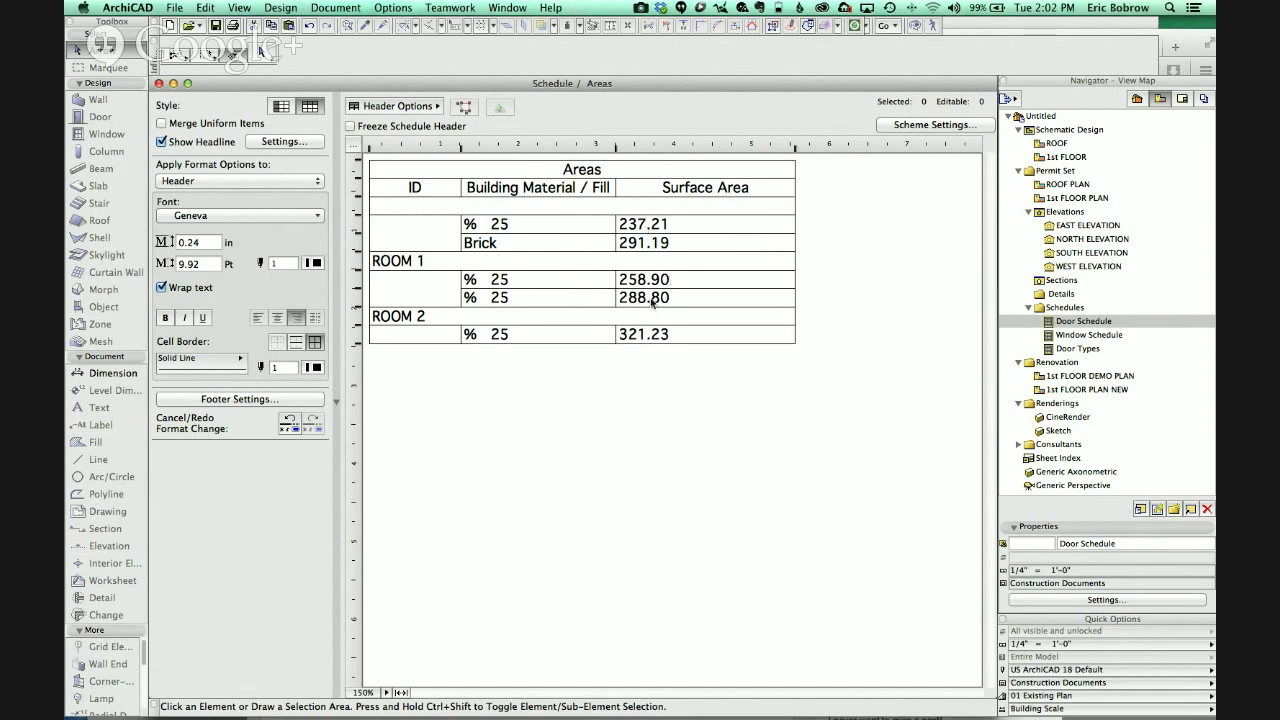
# - Turn on the sum total for the Surface Area field in the Areas scheme and accept the settings
pyautogui.click(917, 125)
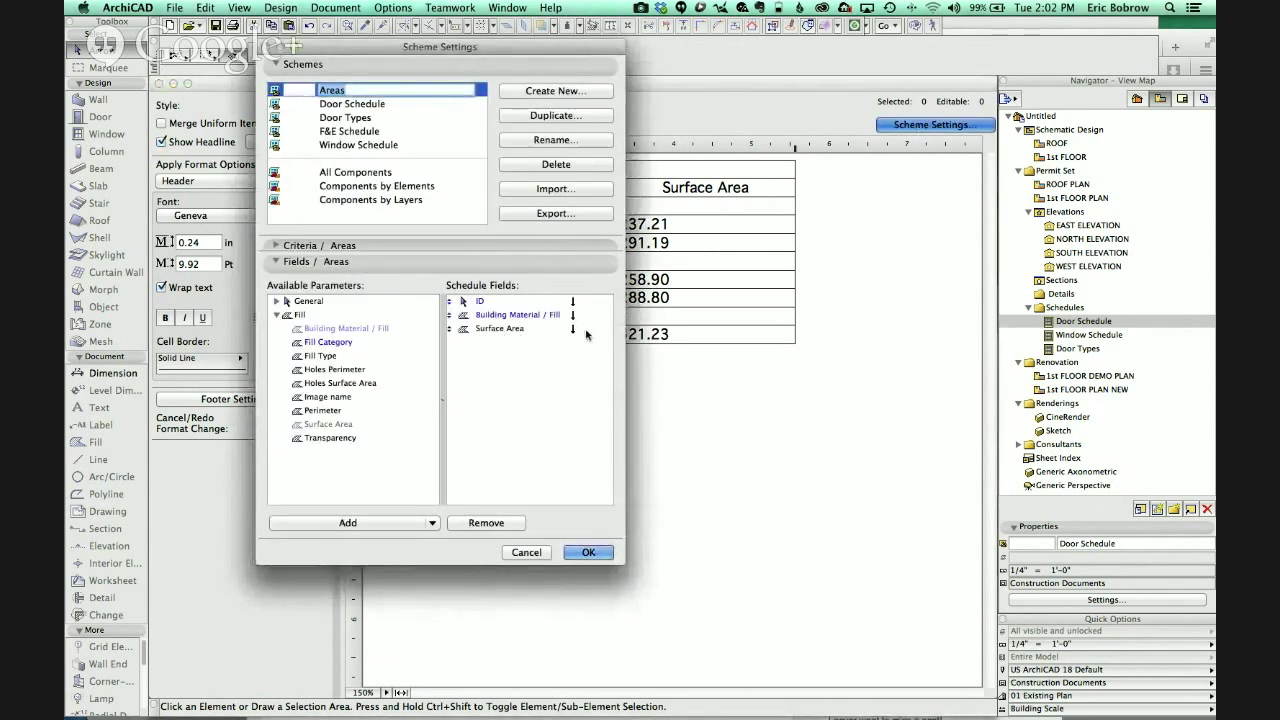
pyautogui.click(585, 330)
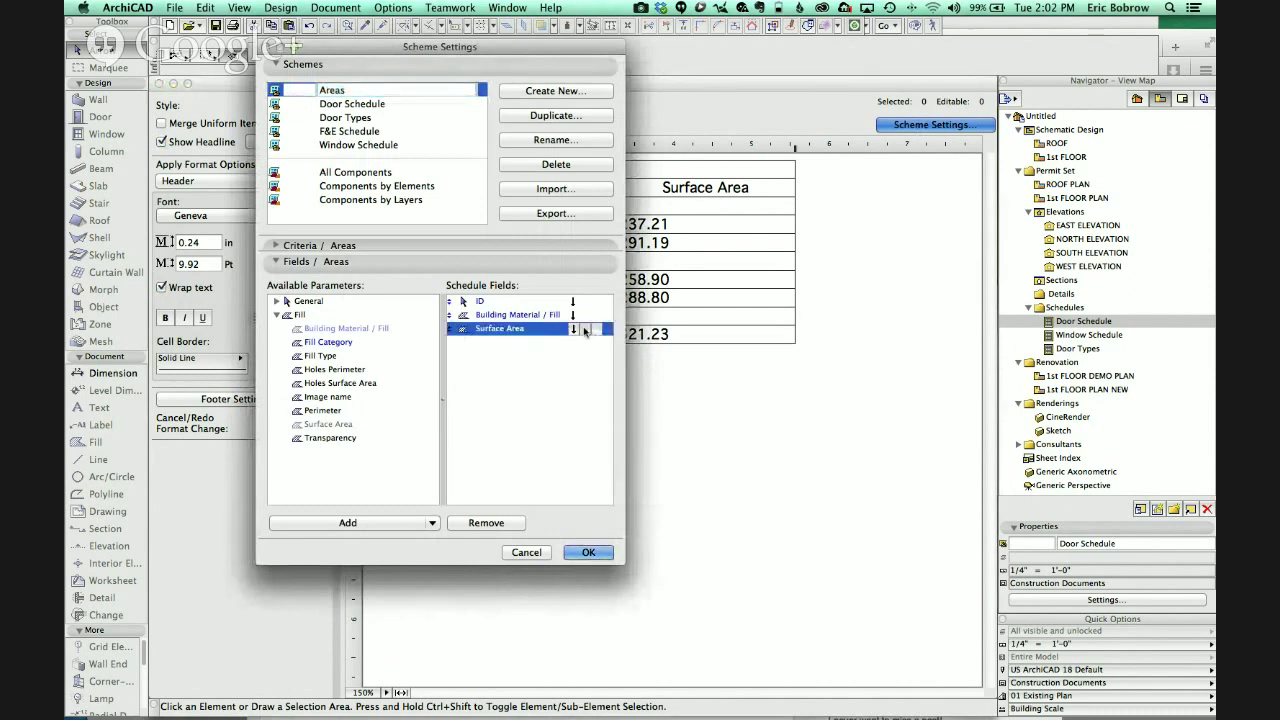
pyautogui.click(587, 330)
pyautogui.click(586, 330)
pyautogui.click(586, 330)
pyautogui.click(588, 552)
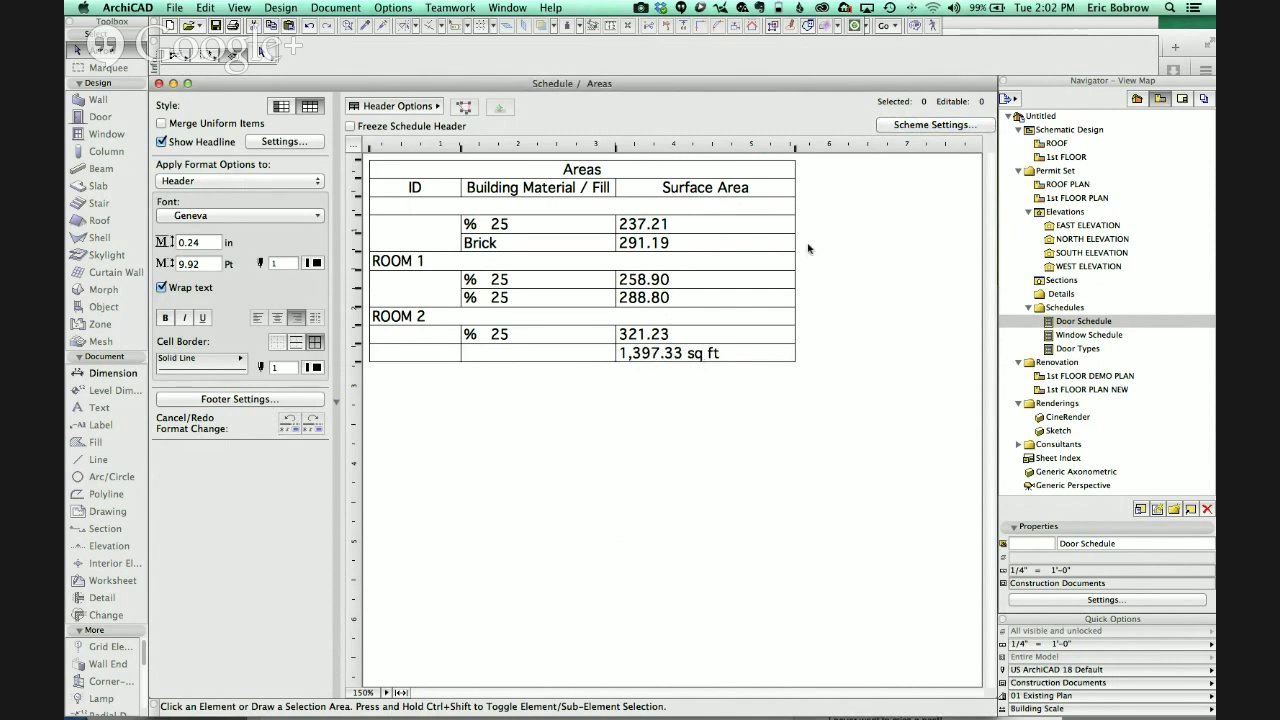
# - Try the subtotal flag on the Surface Area field of the Areas scheme and accept the settings
pyautogui.click(906, 125)
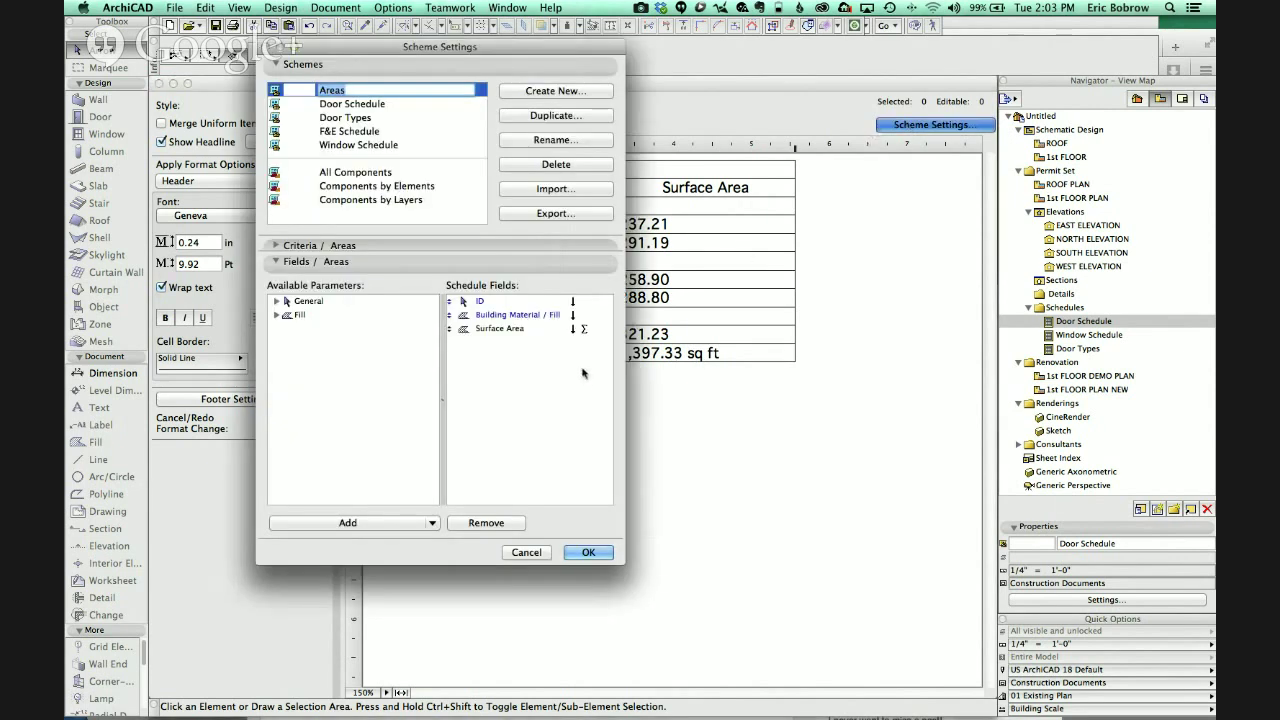
pyautogui.click(597, 336)
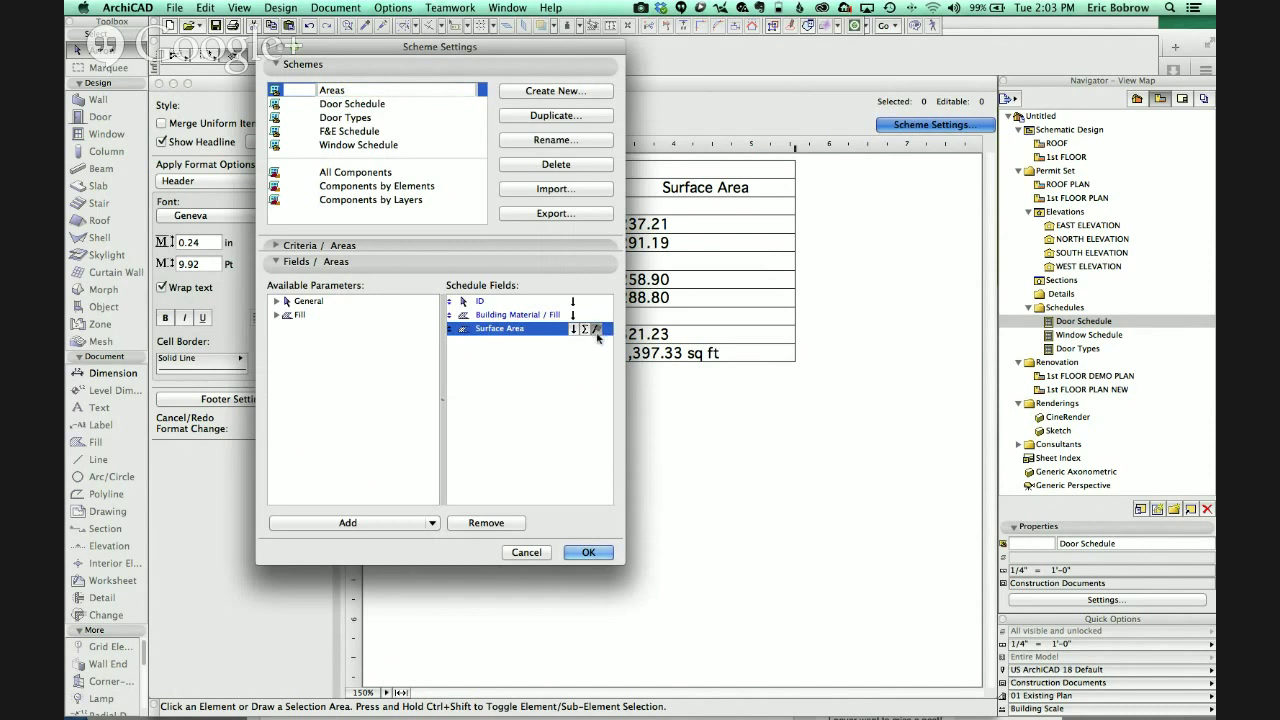
pyautogui.click(590, 552)
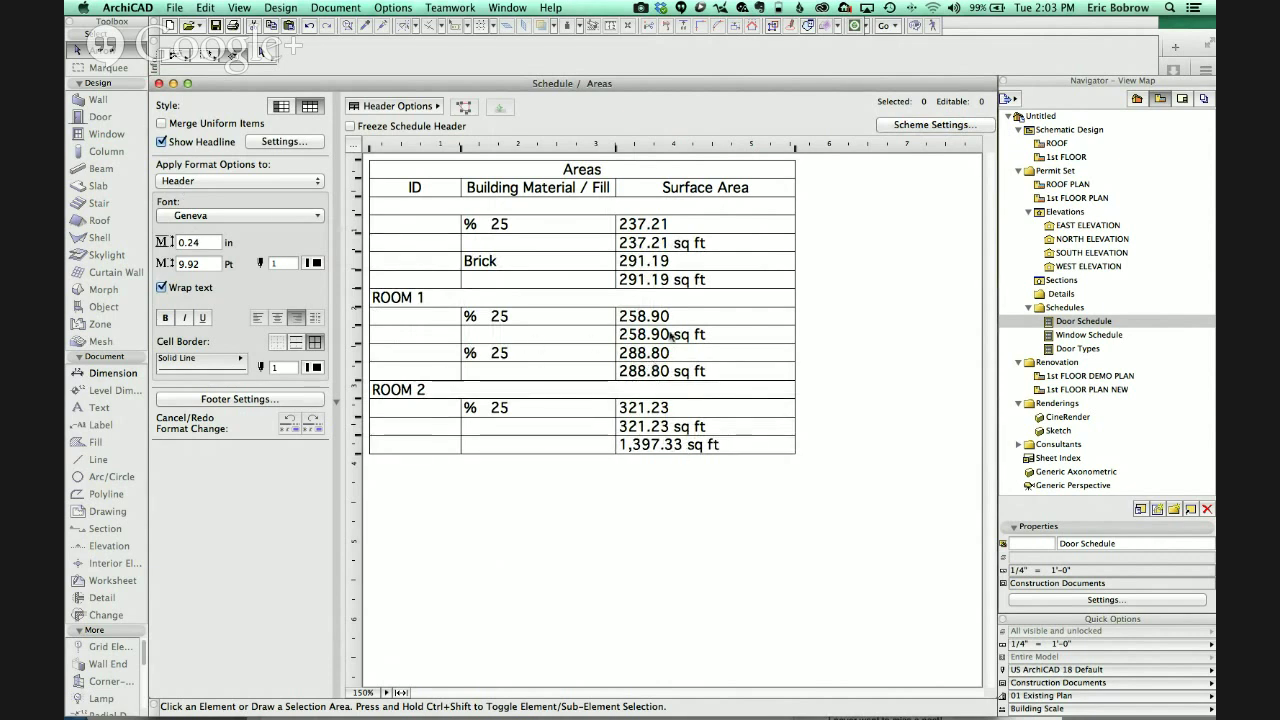
# - Move the subtotal flag from the Surface Area field to the ID field and accept the Areas scheme settings
pyautogui.click(930, 124)
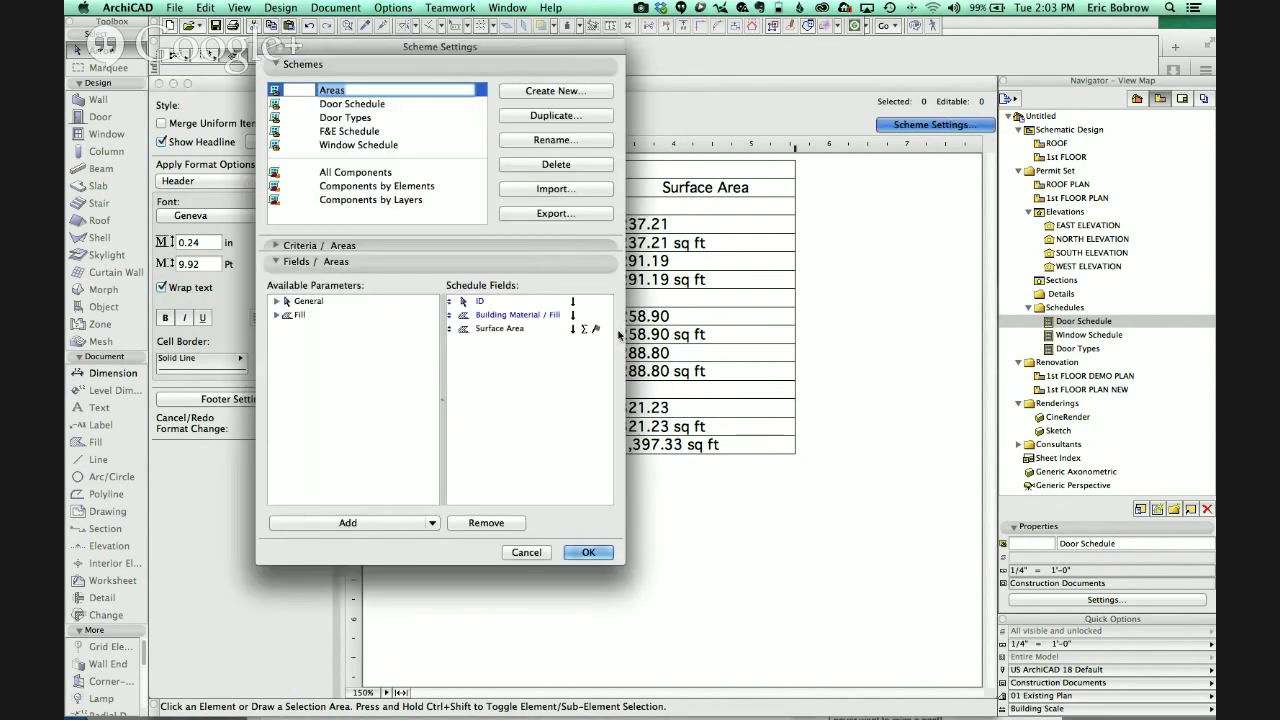
pyautogui.click(601, 330)
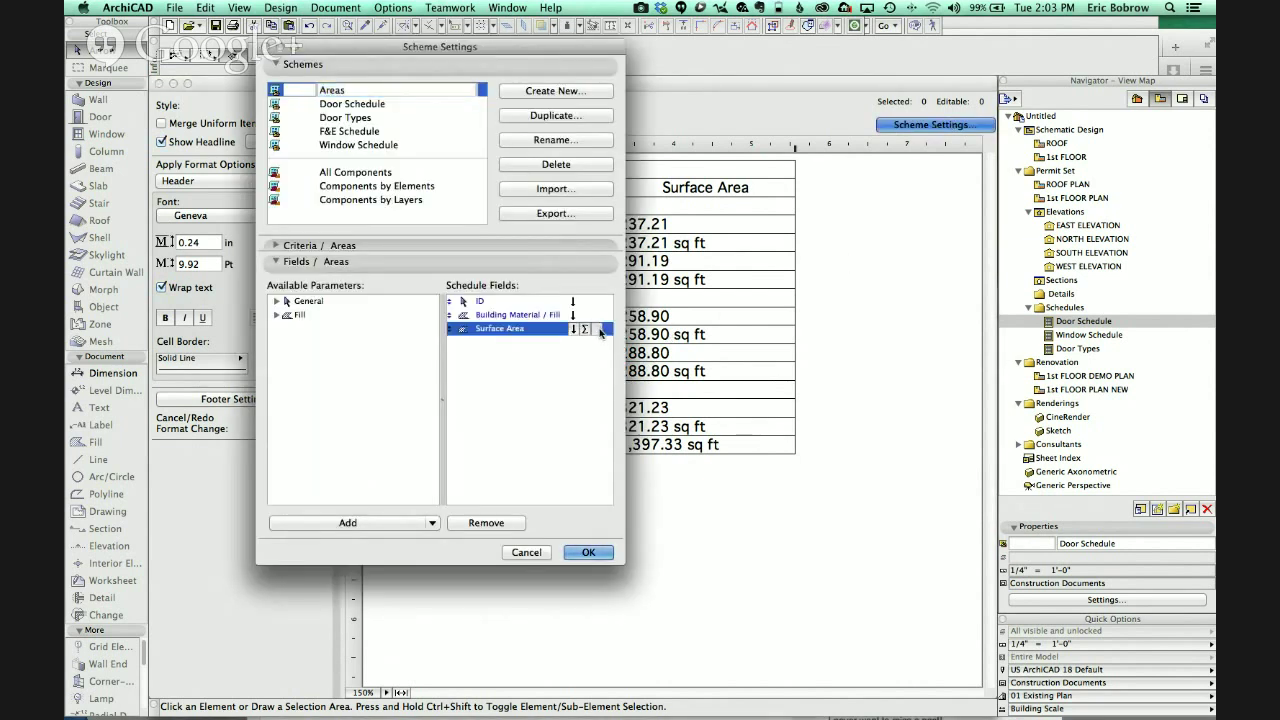
pyautogui.click(597, 315)
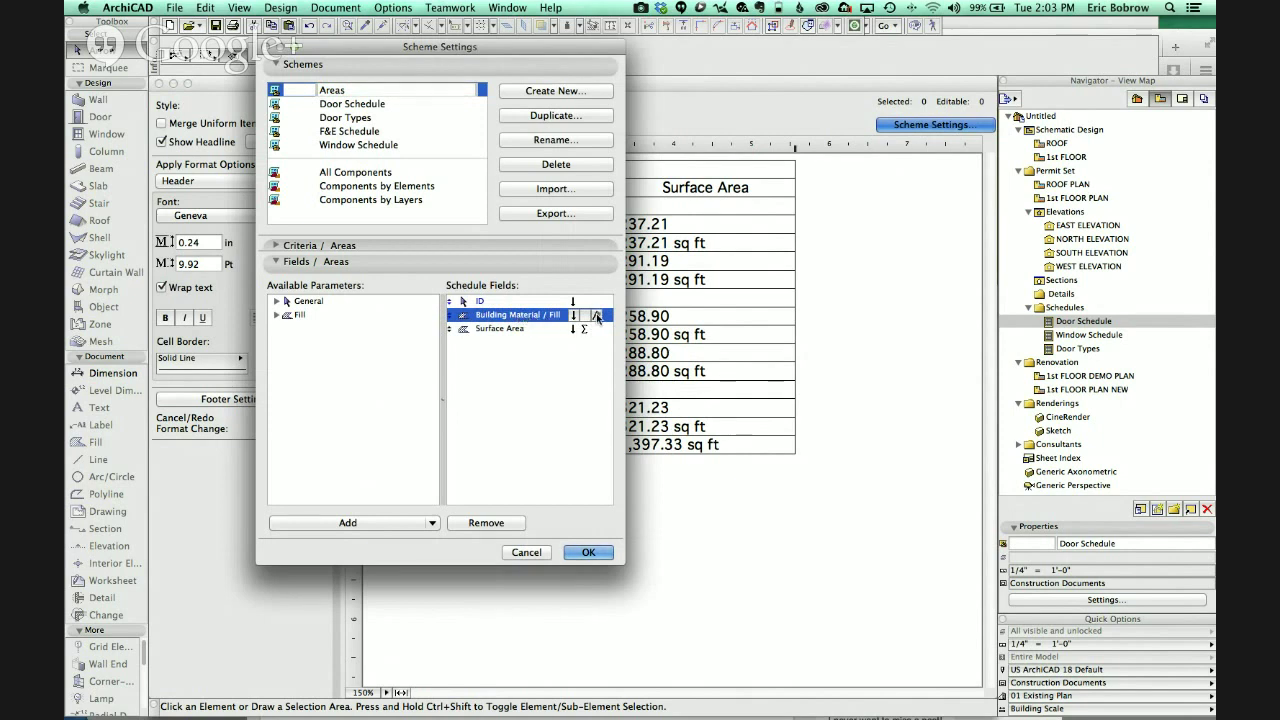
pyautogui.click(598, 302)
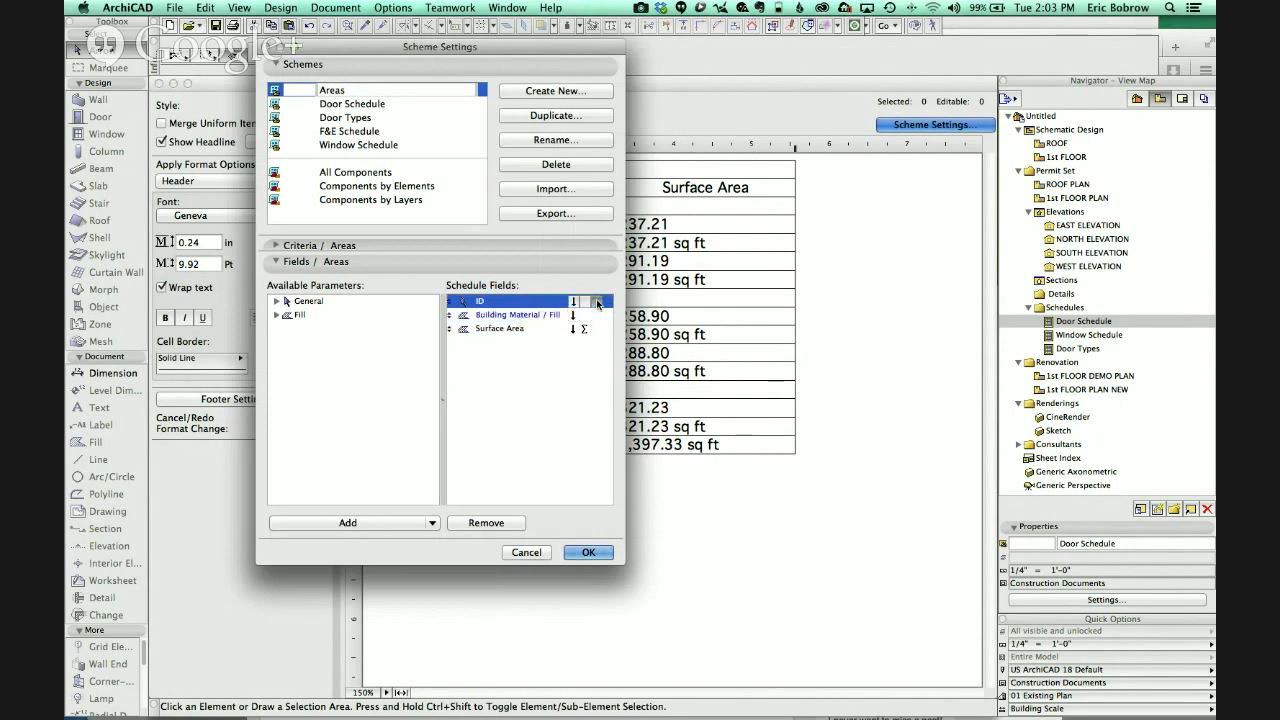
pyautogui.click(598, 302)
pyautogui.click(587, 552)
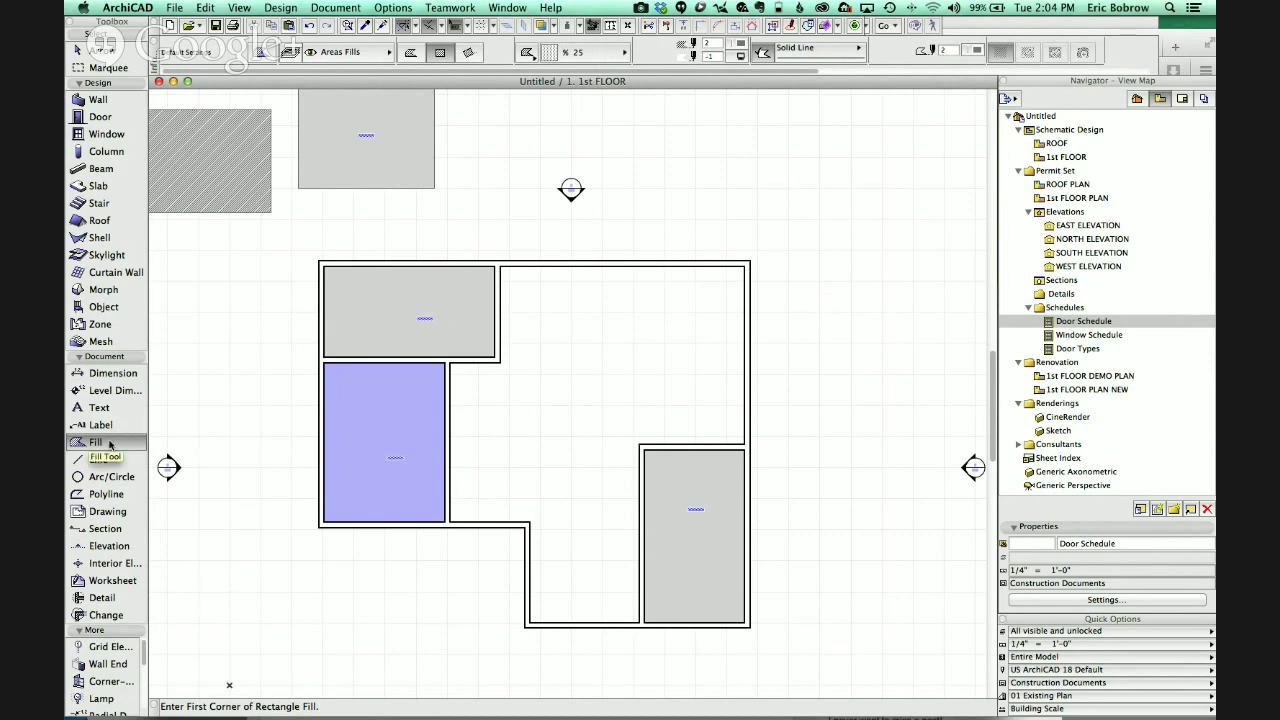
# - Try filling the large L-shaped room with the Magic Wand, place its area text inside, and undo the fill
pyautogui.click(551, 395)
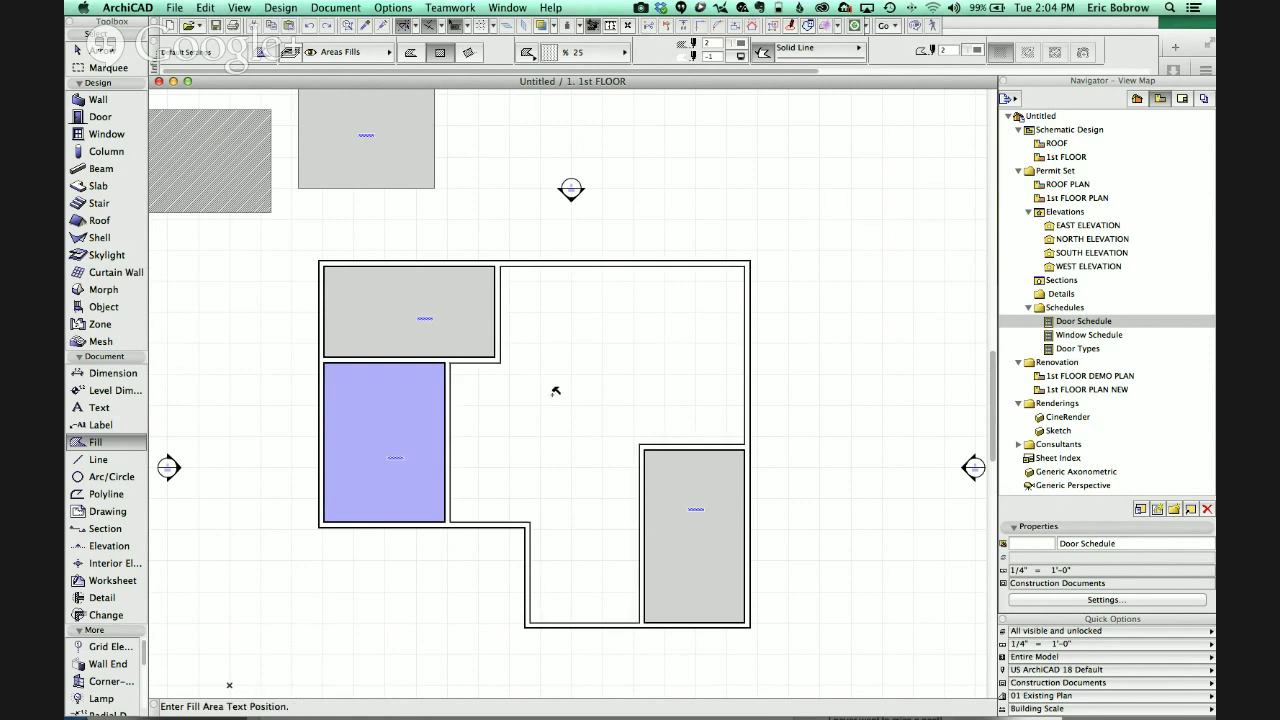
pyautogui.click(555, 392)
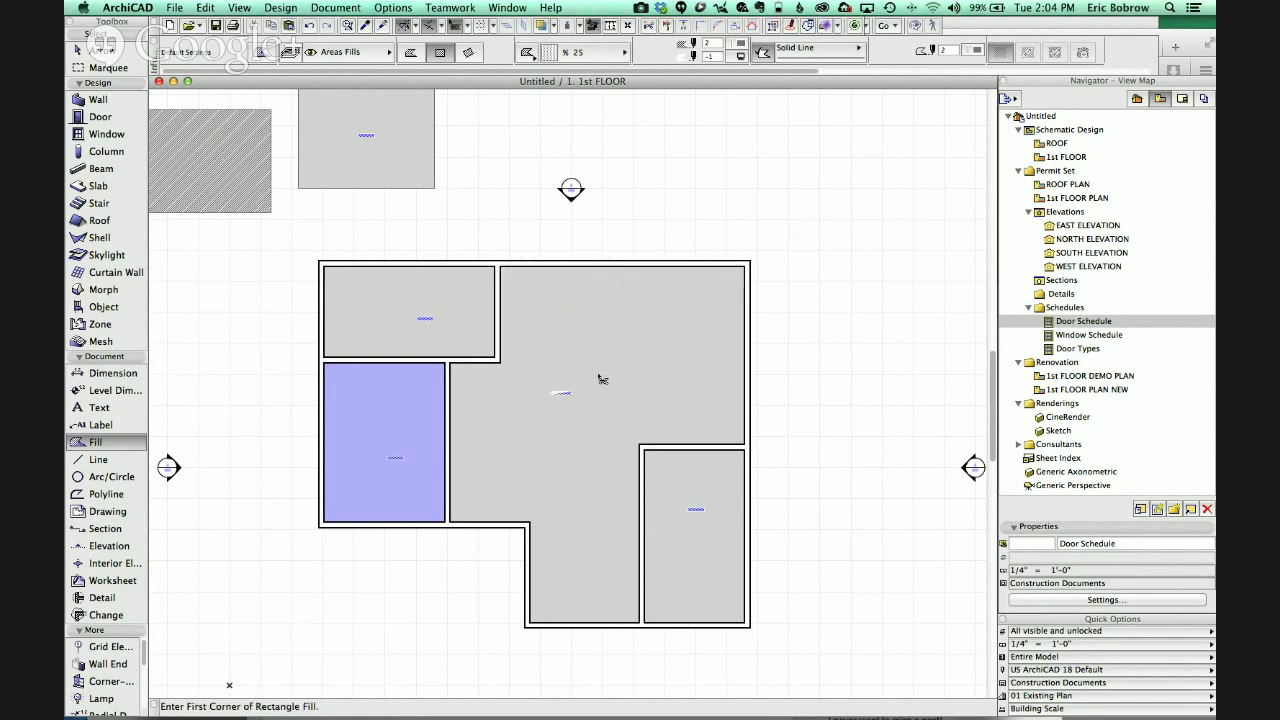
pyautogui.press('super+z')
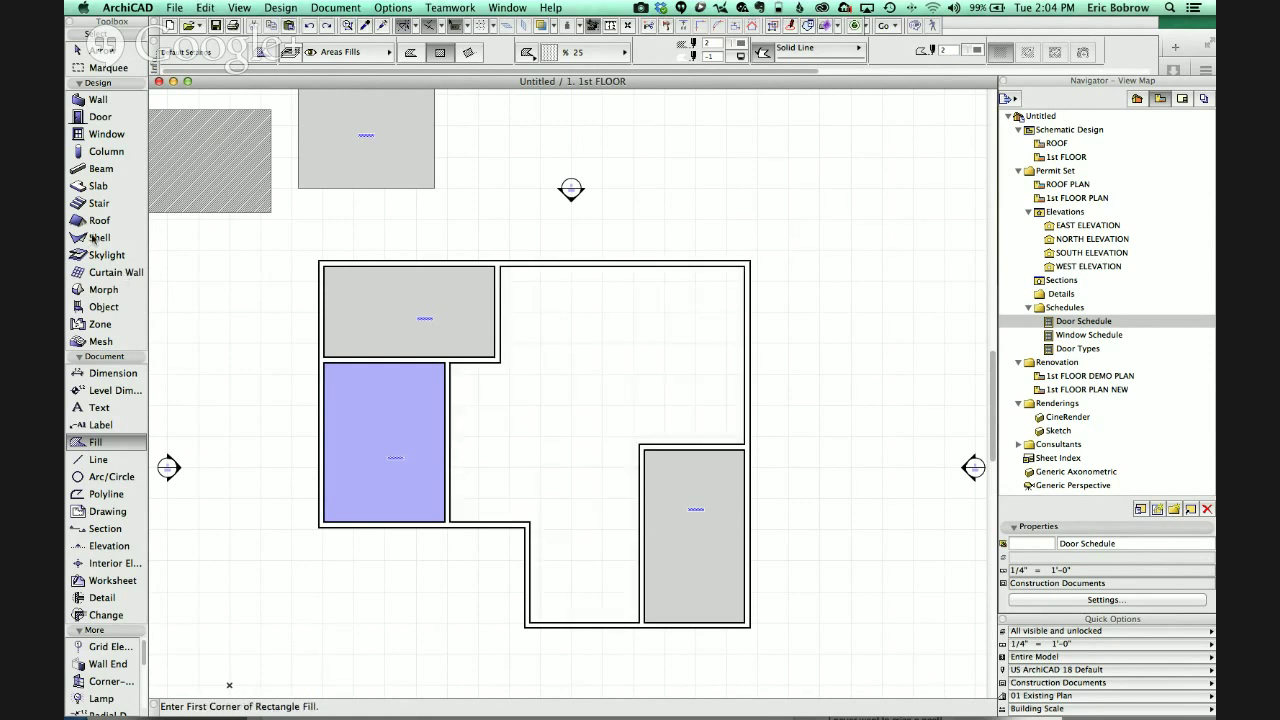
# - Try creating a slab within the large room's inner wall boundary using the Magic Wand, and delete it
pyautogui.click(97, 188)
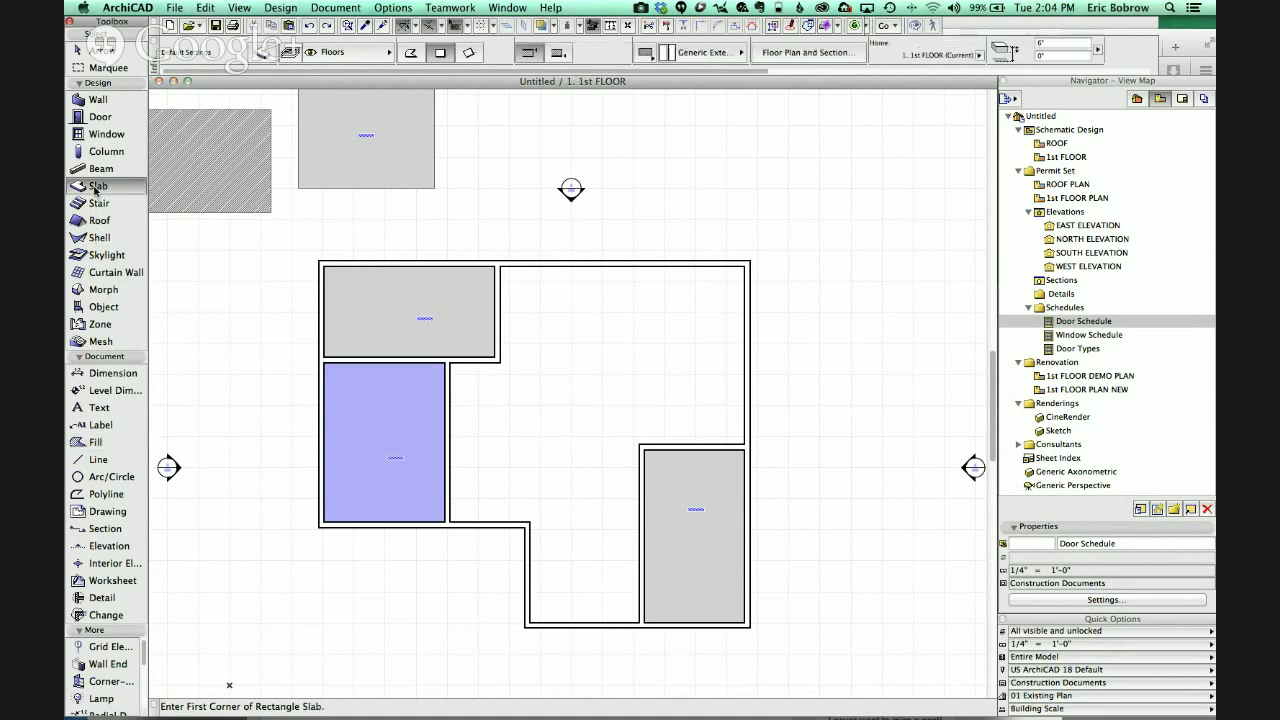
pyautogui.click(570, 344)
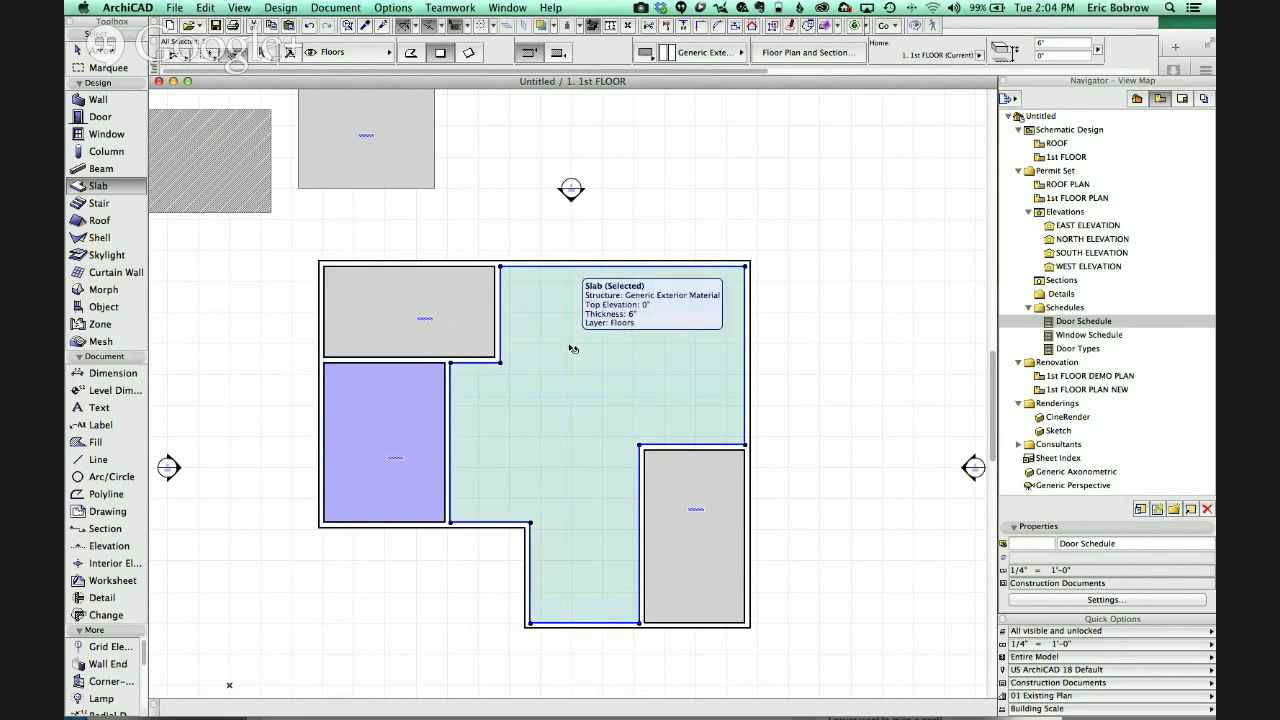
pyautogui.press('Delete')
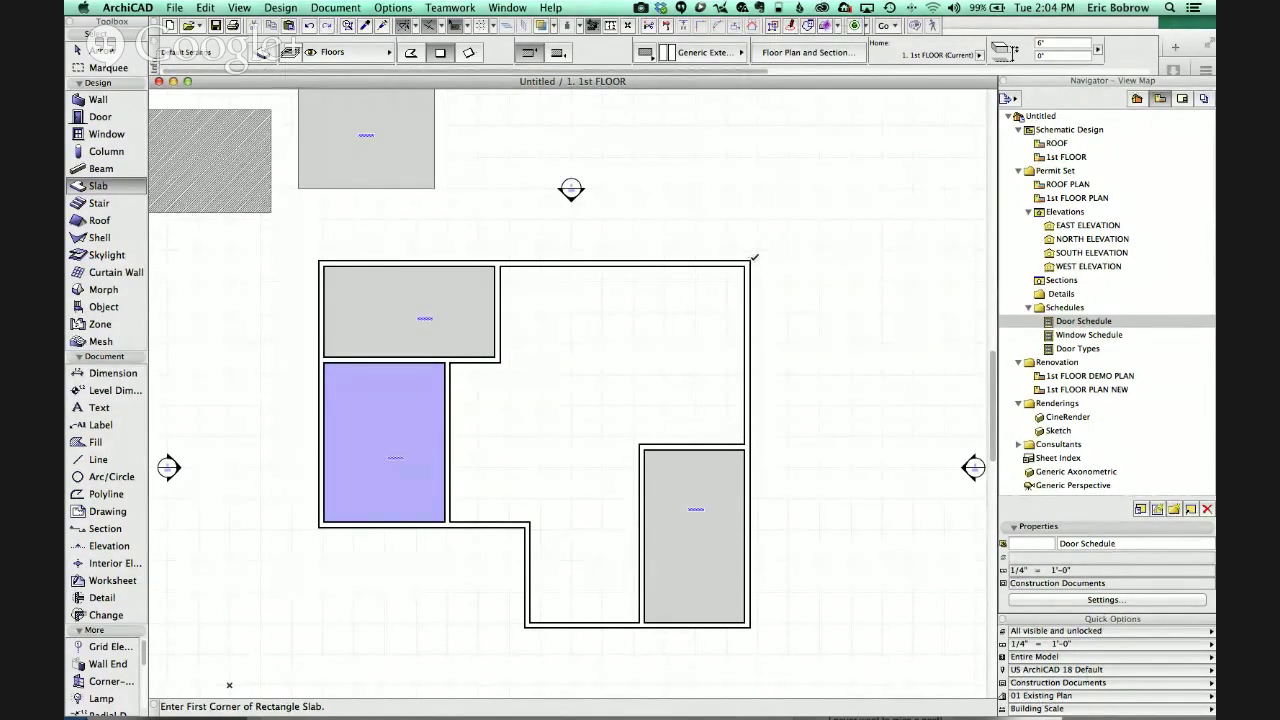
# - Try creating a slab along the building's outer wall perimeter using the Magic Wand, and remove it
pyautogui.click(754, 259)
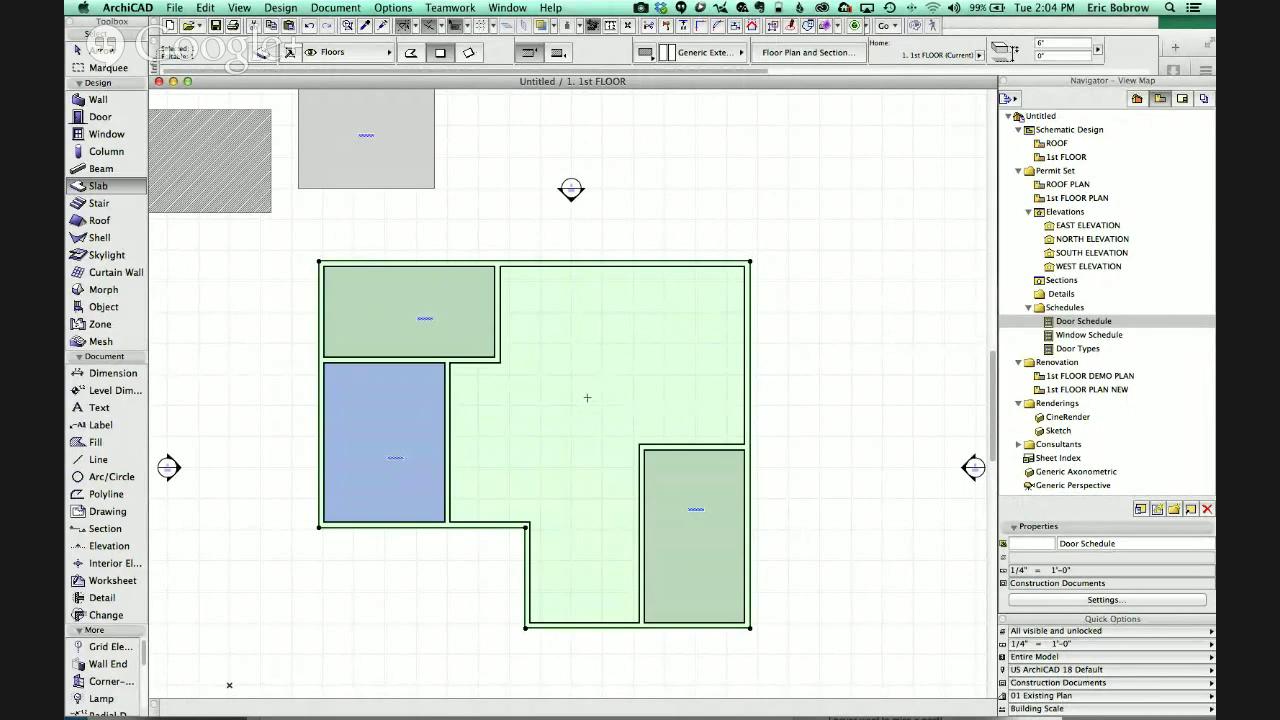
pyautogui.click(99, 186)
pyautogui.press('Escape')
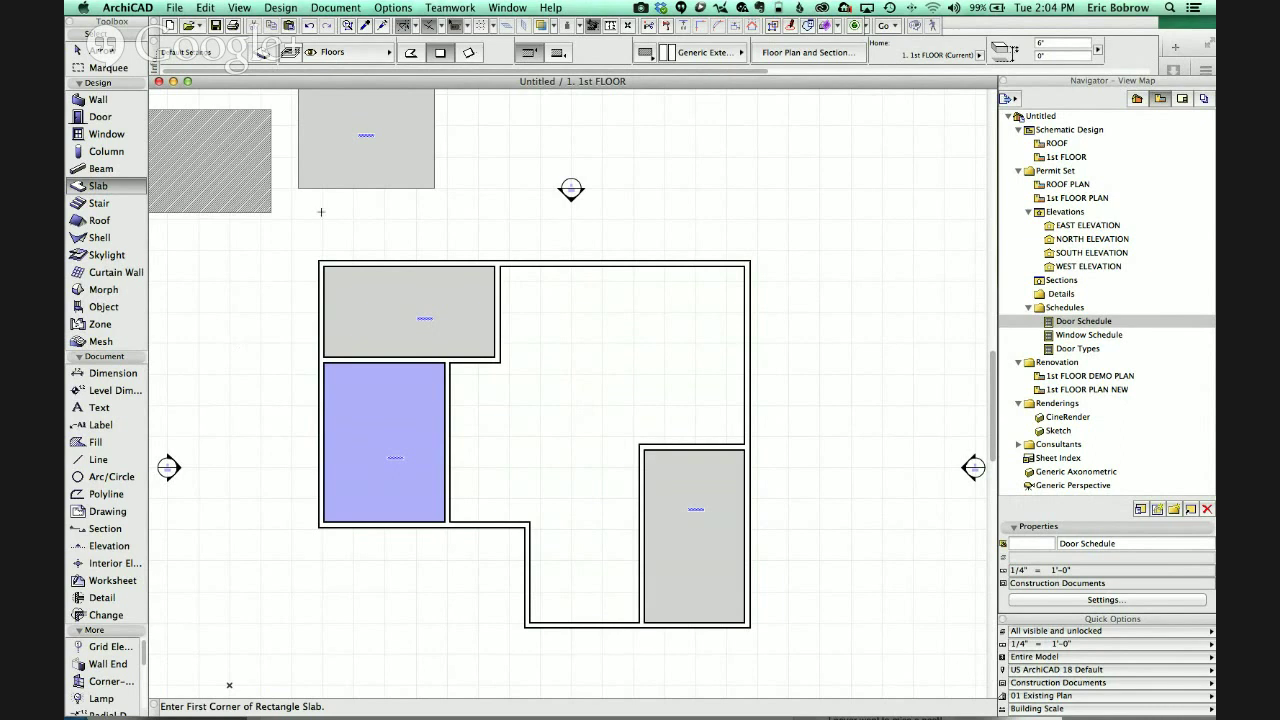
# - Transfer the blue room fill's settings to the gray fill in the room directly above it
pyautogui.click(383, 30)
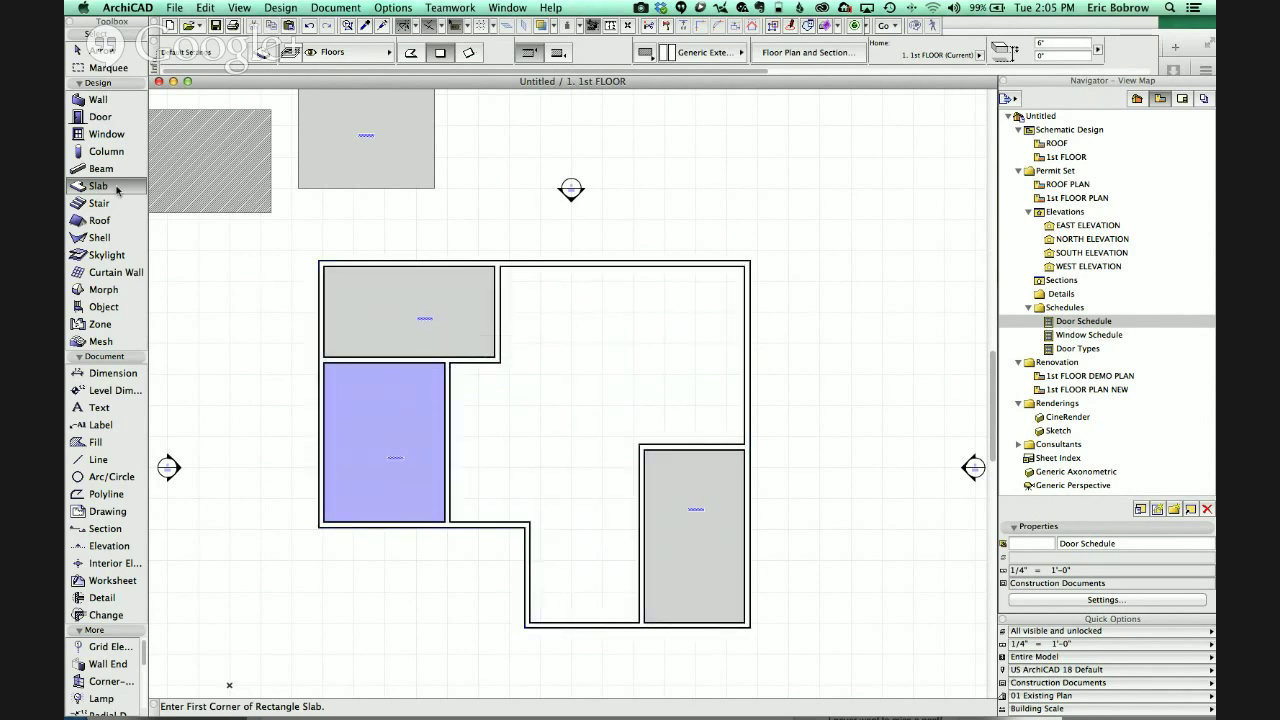
pyautogui.click(113, 442)
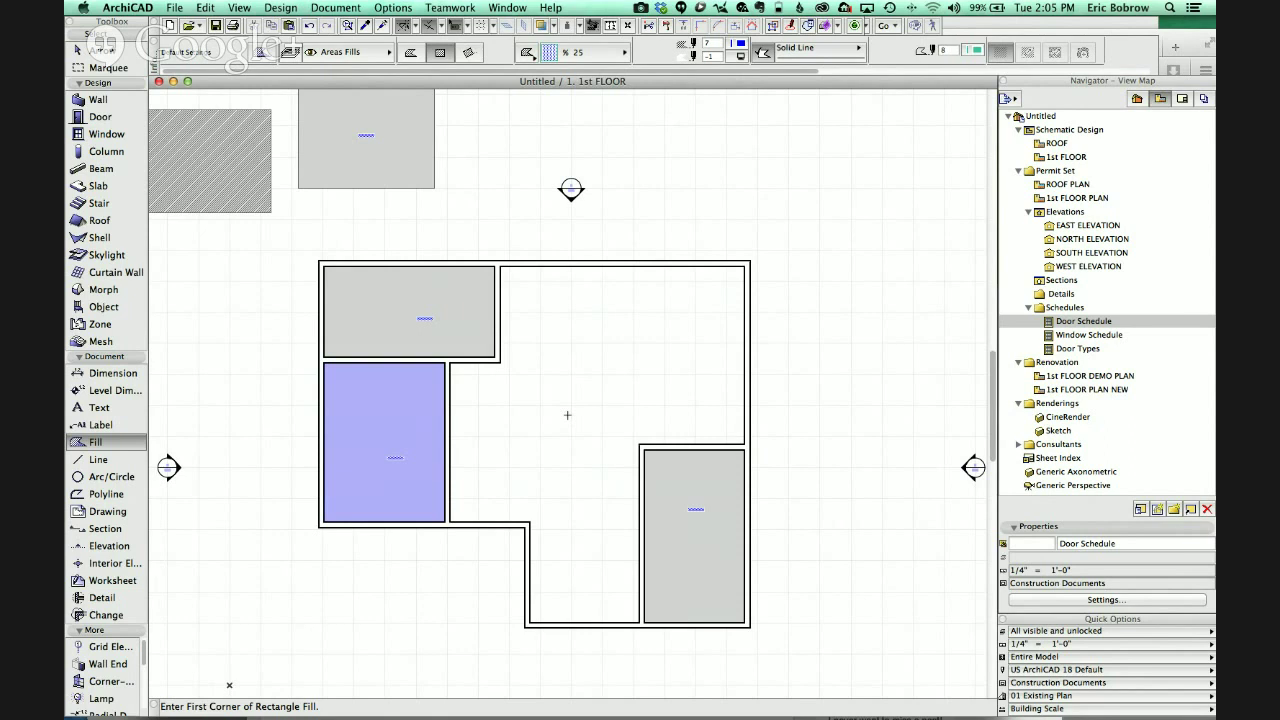
pyautogui.keyDown('alt'); pyautogui.keyDown('super'); pyautogui.click(455, 311); pyautogui.keyUp('super'); pyautogui.keyUp('alt')
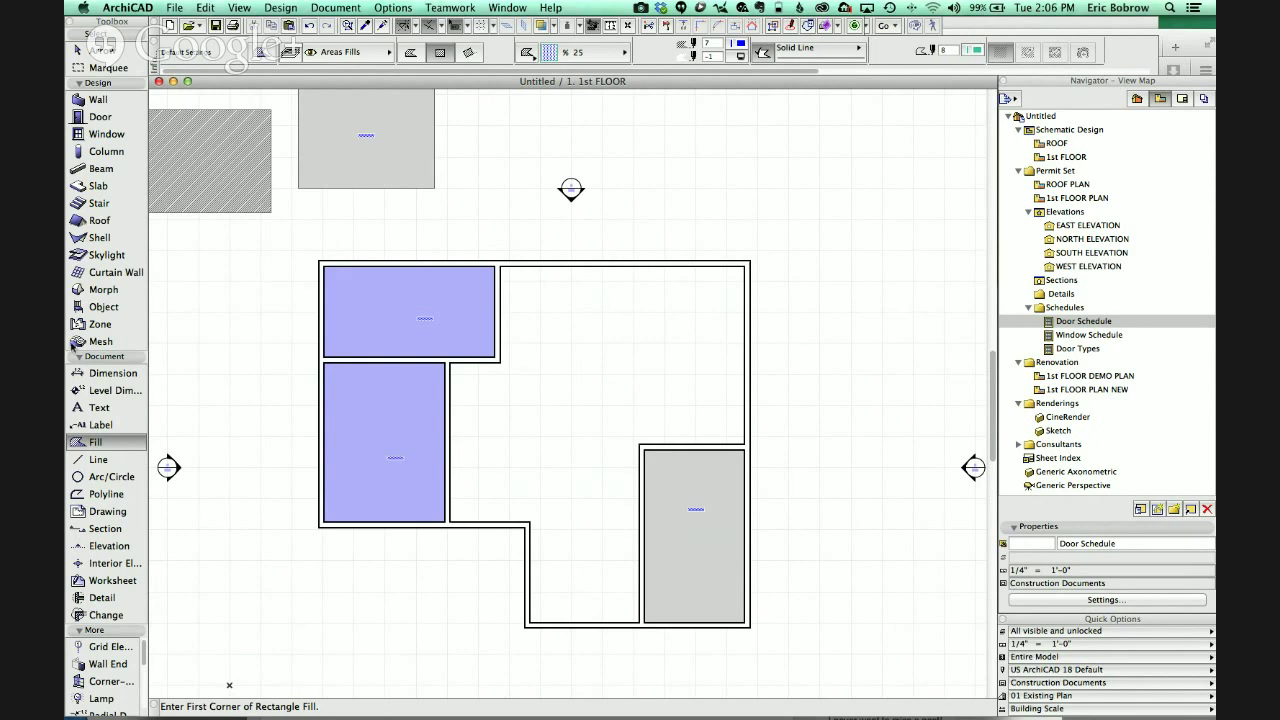
pyautogui.click(100, 325)
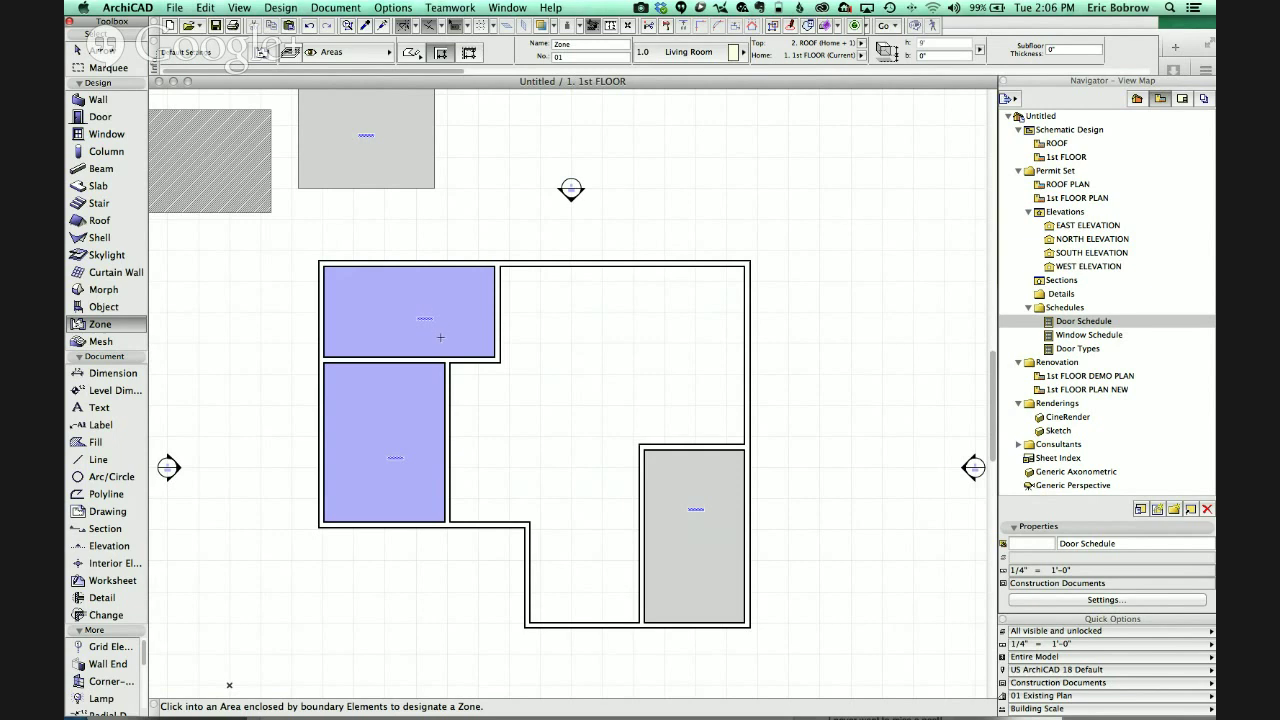
pyautogui.scroll(3, 440, 337)
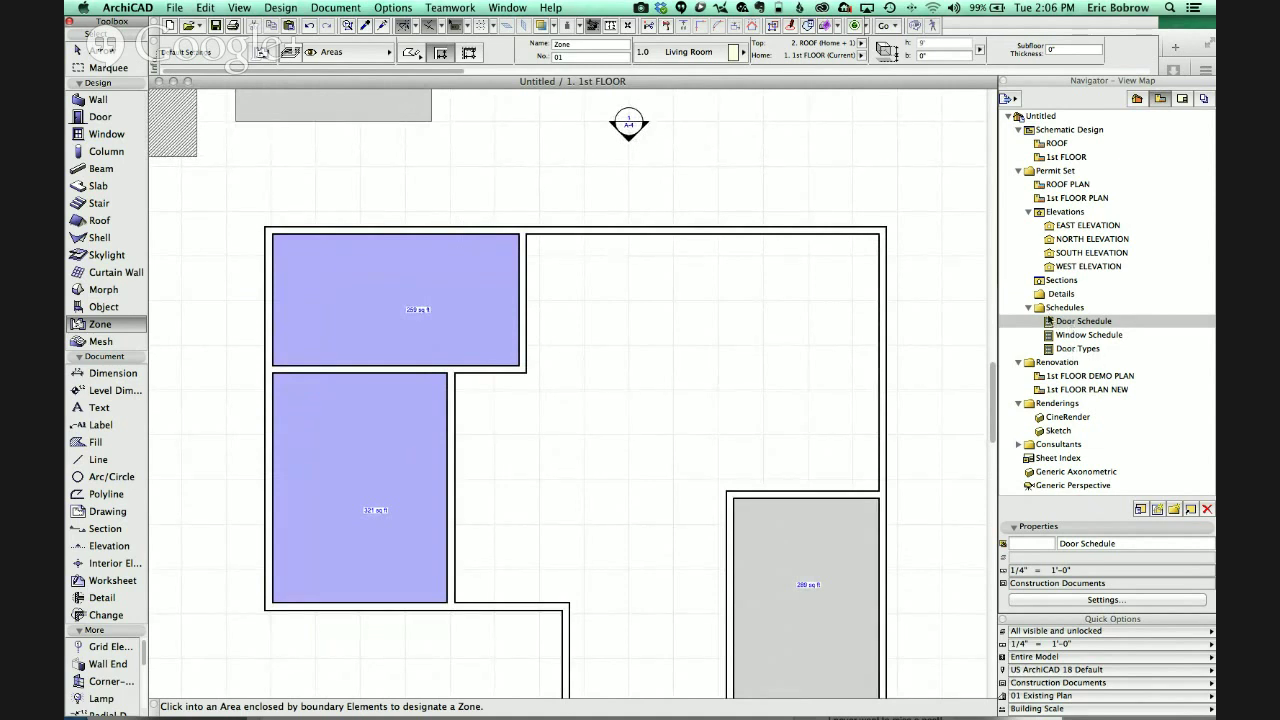
# - Open the Areas schedule and save it as a view in the View Map's Schedules folder, named by Project Map
pyautogui.click(1136, 100)
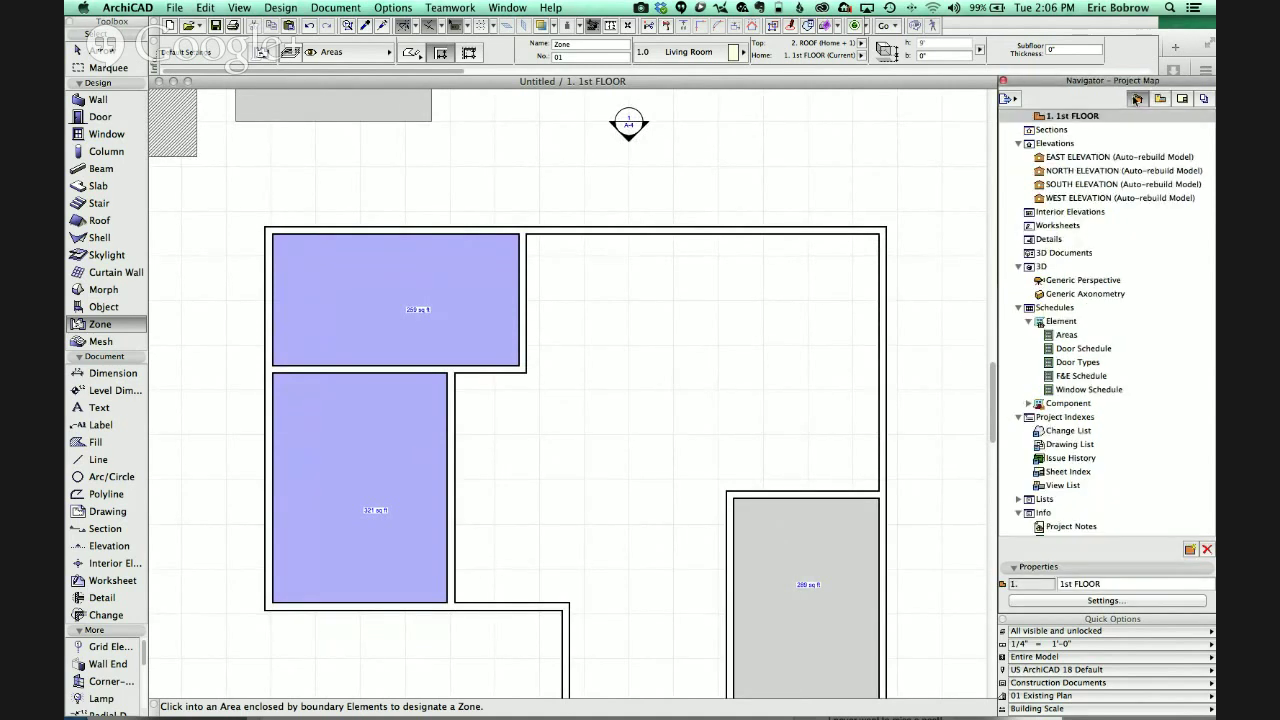
pyautogui.click(1049, 336)
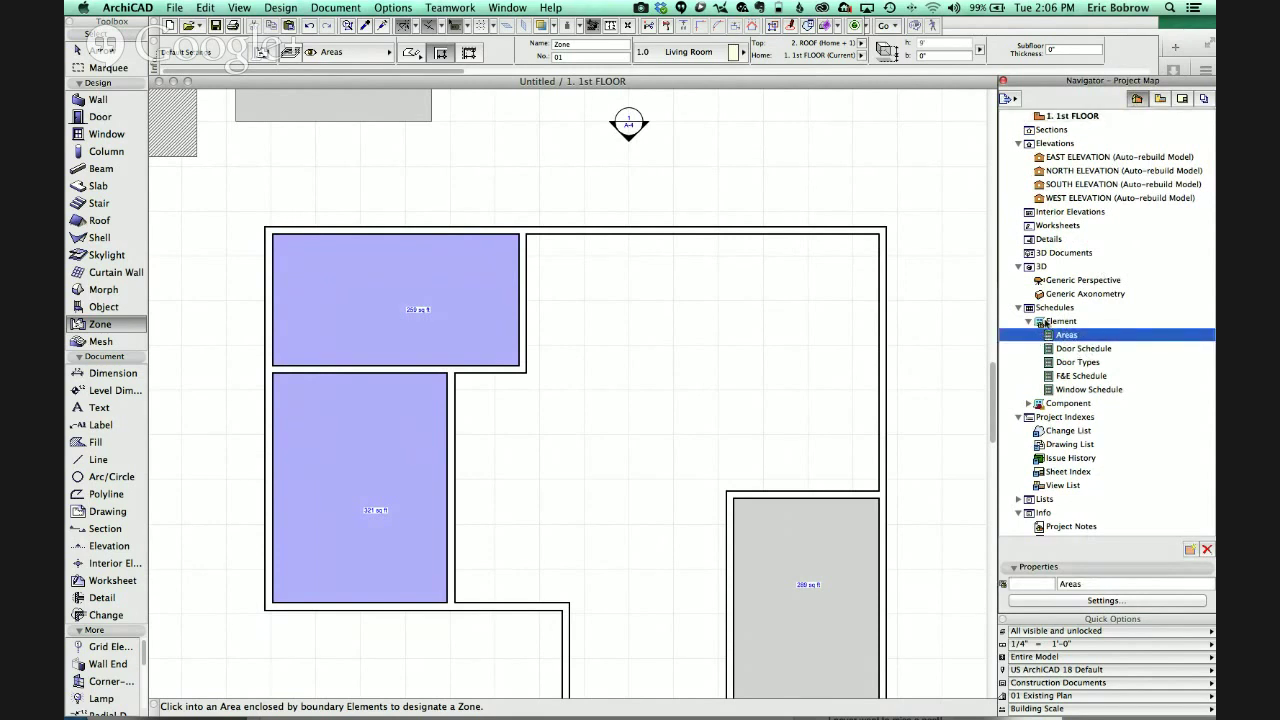
pyautogui.click(1160, 99)
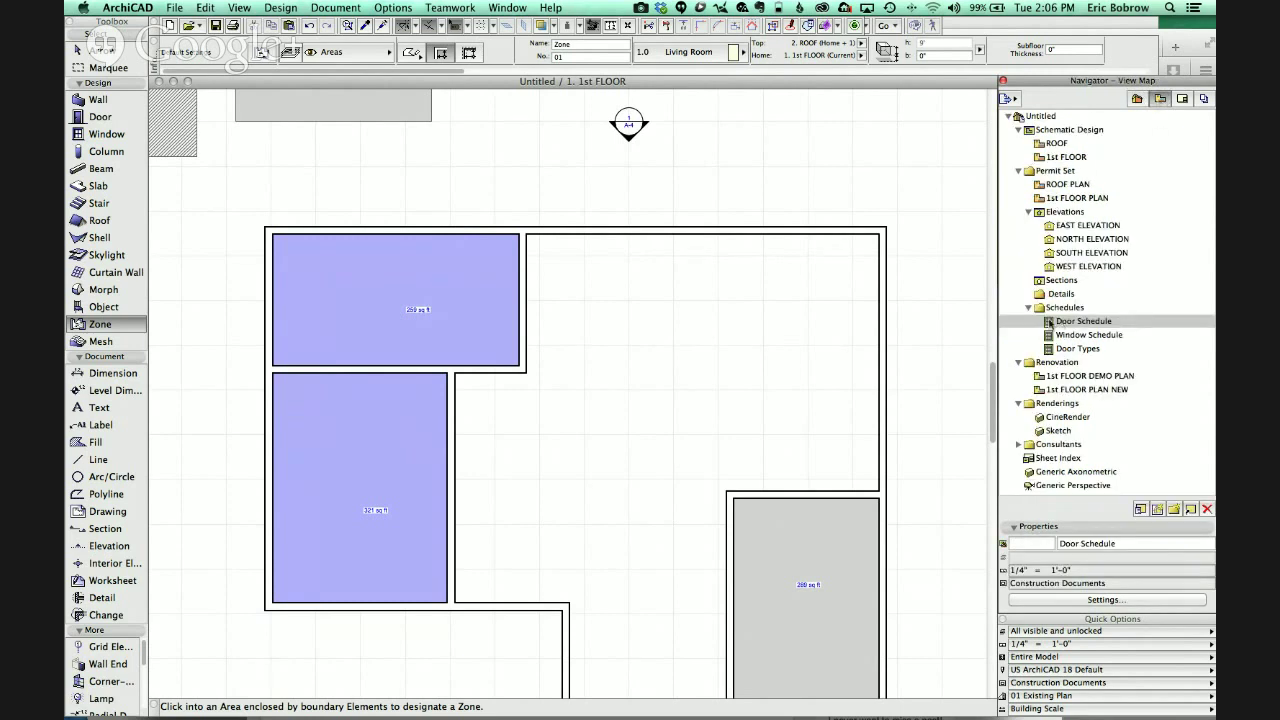
pyautogui.click(1041, 309)
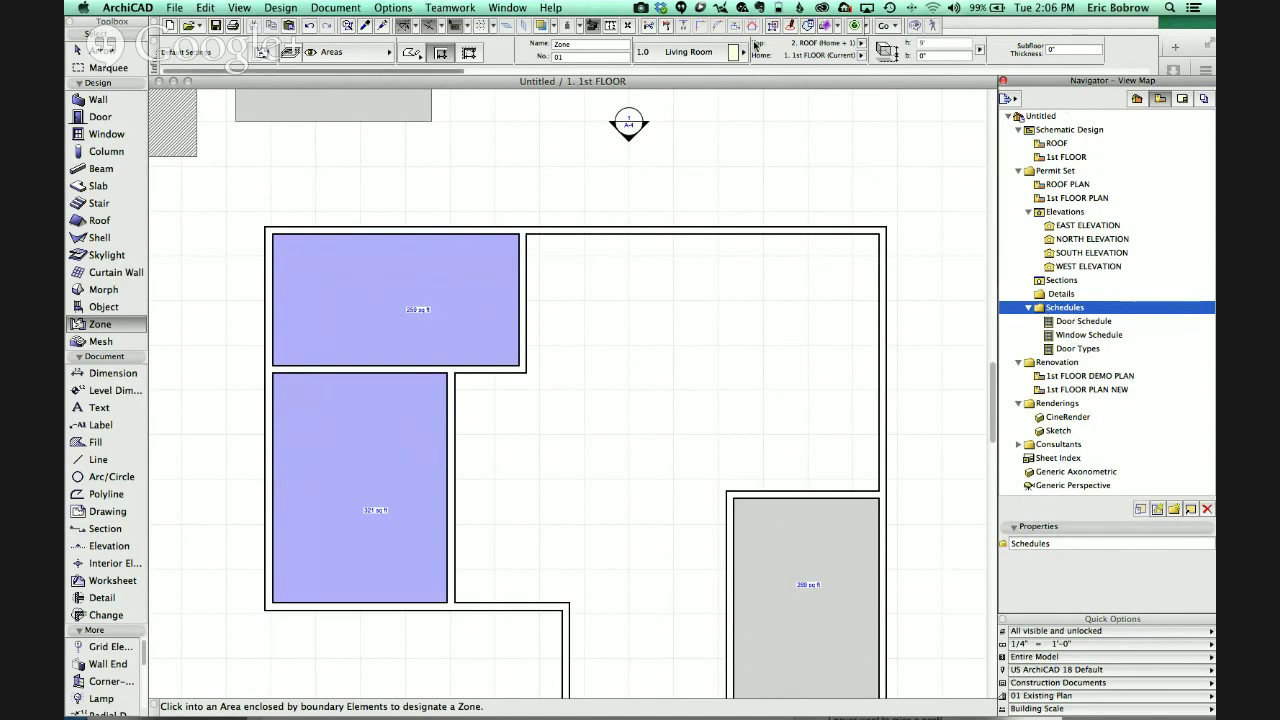
pyautogui.click(510, 9)
pyautogui.click(540, 113)
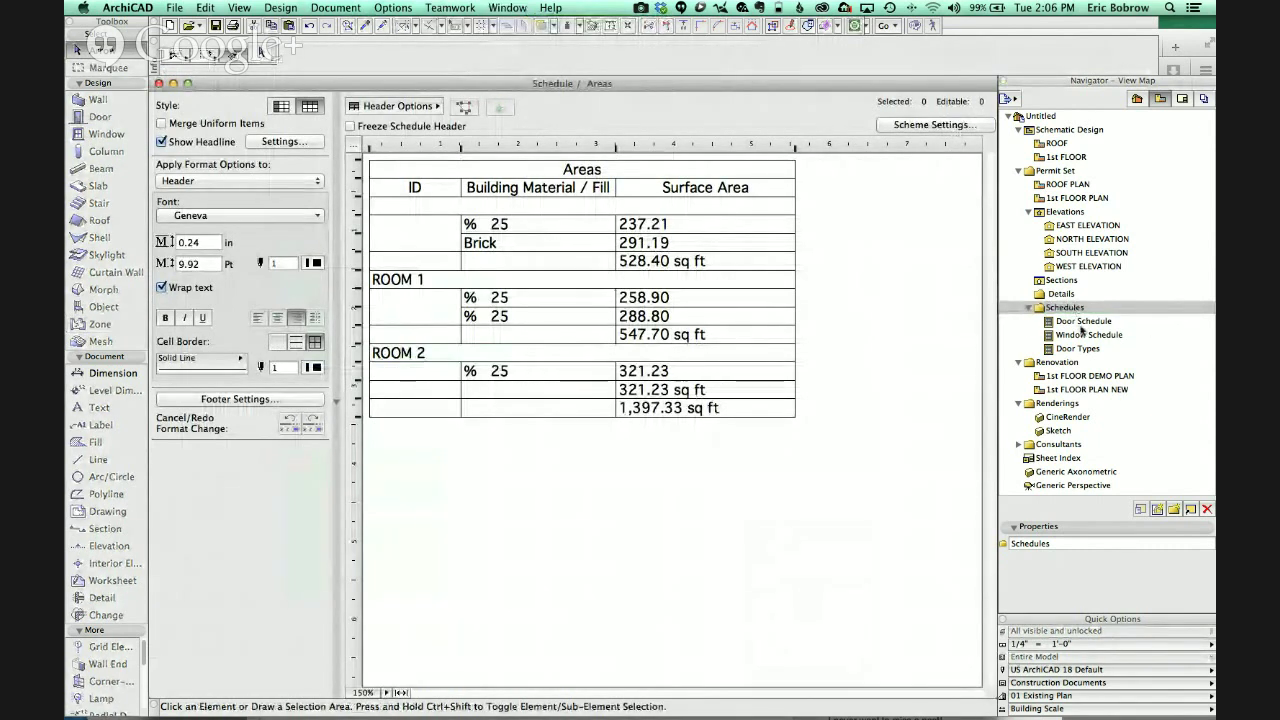
pyautogui.click(1157, 510)
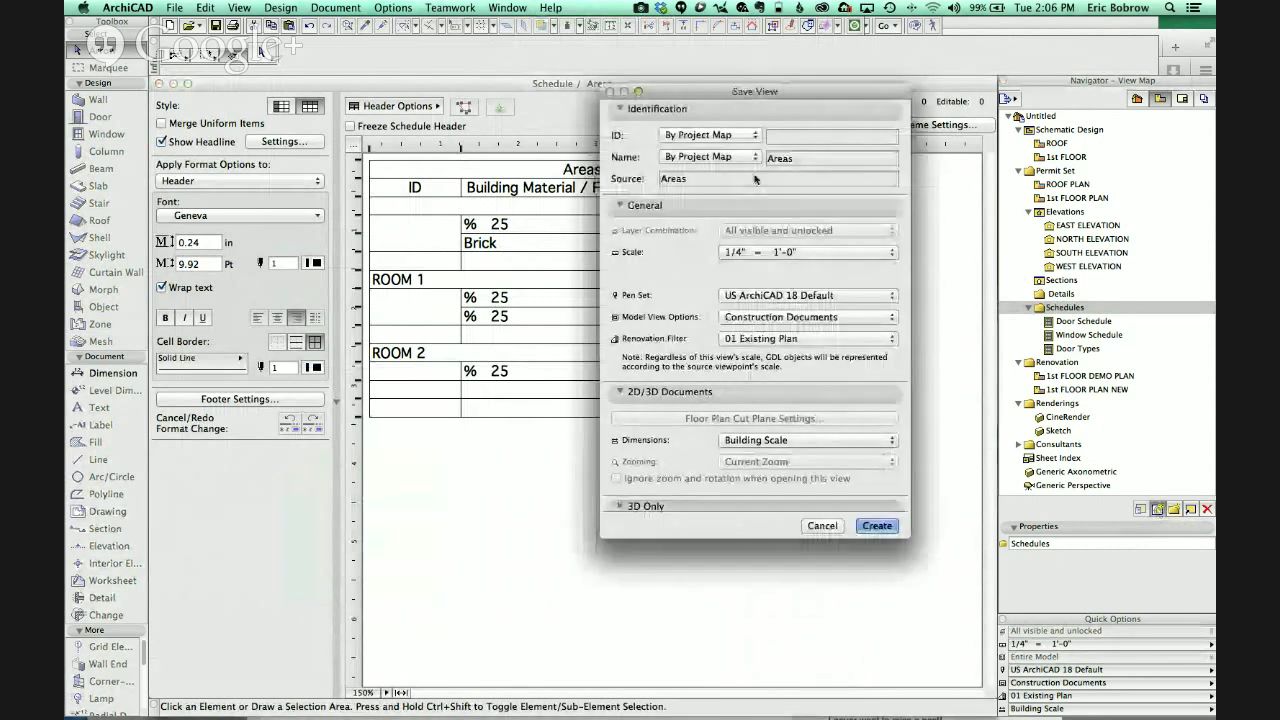
pyautogui.click(877, 525)
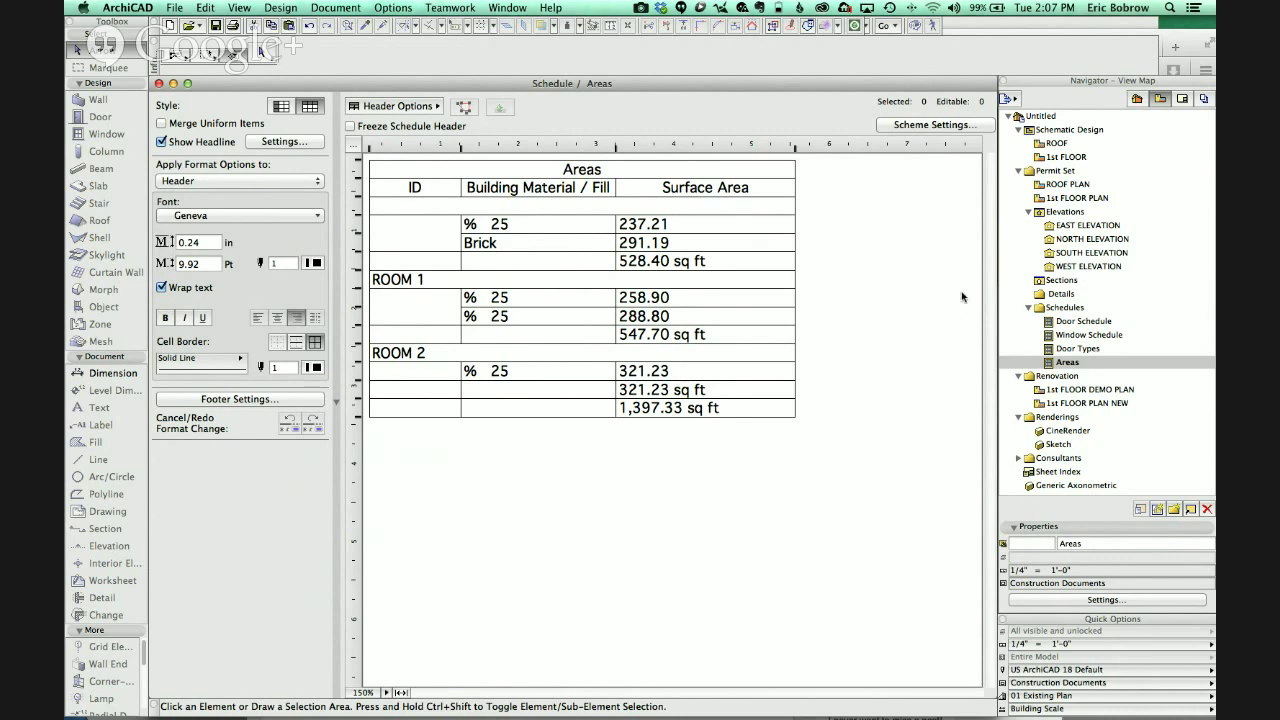
# - Open the Door Schedule's scheme settings, show its criteria and look through the available Element Type values
pyautogui.doubleClick(1050, 322)
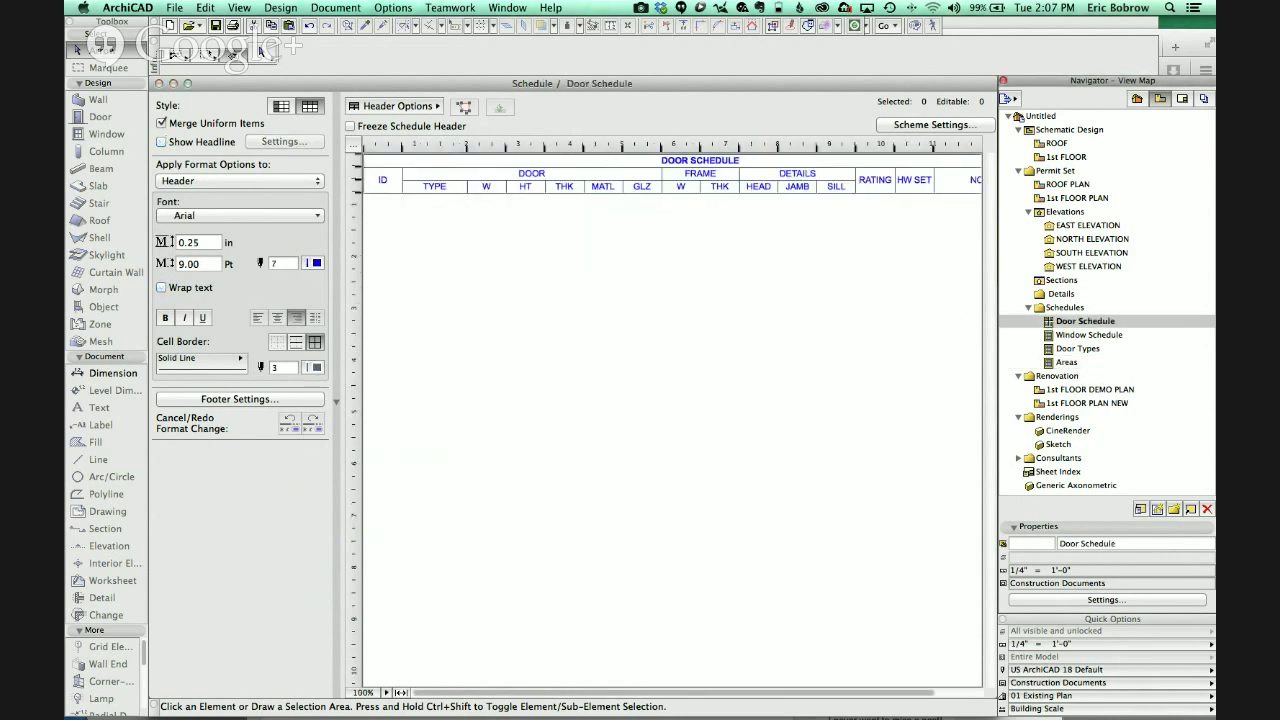
pyautogui.click(921, 125)
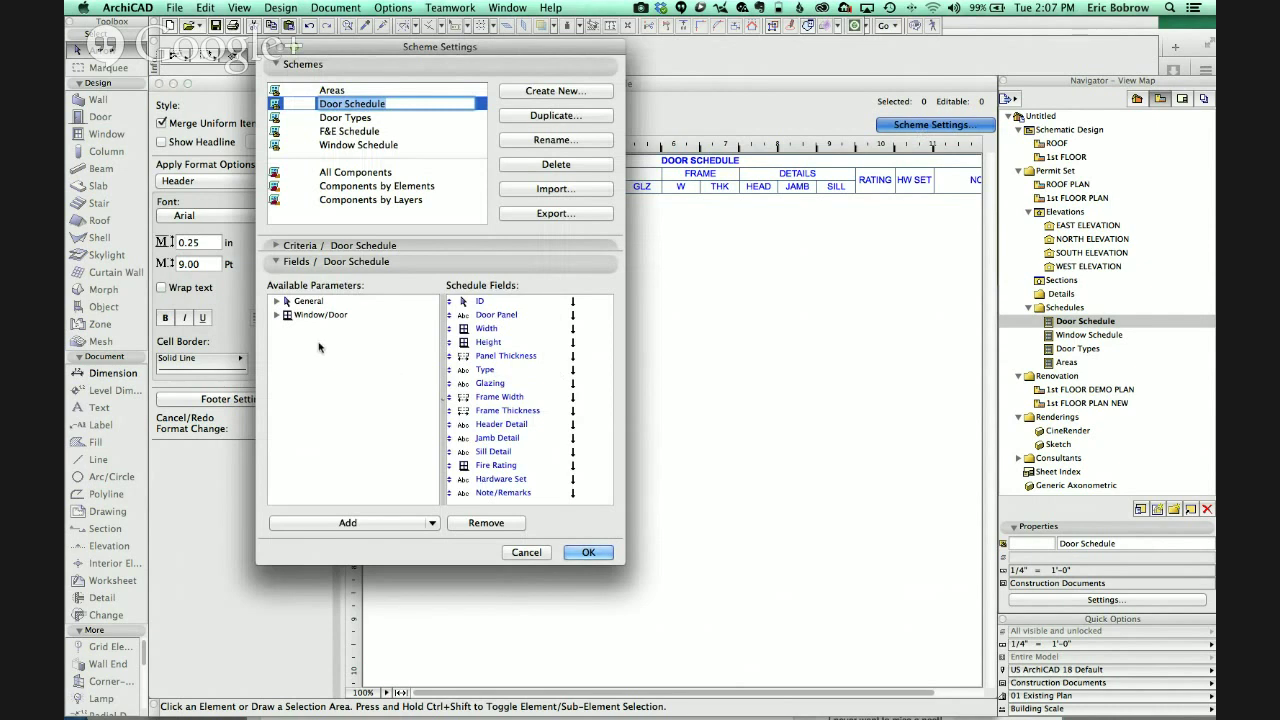
pyautogui.click(277, 246)
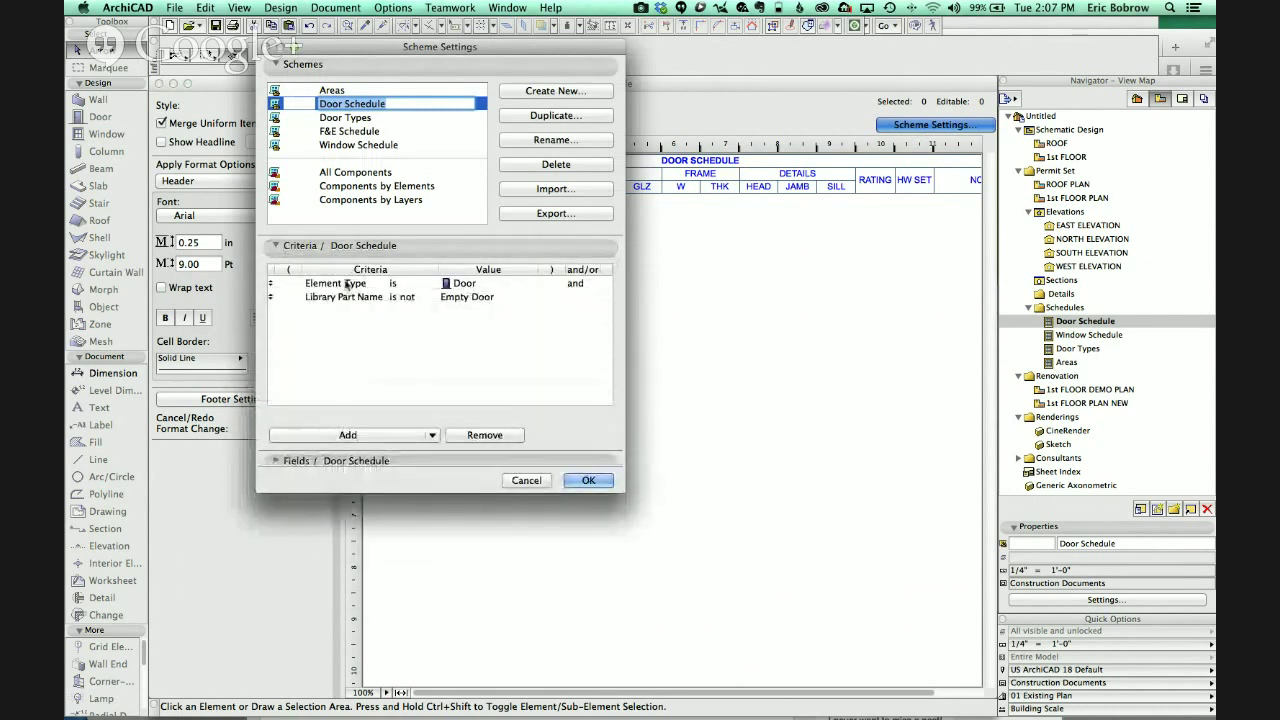
pyautogui.click(343, 284)
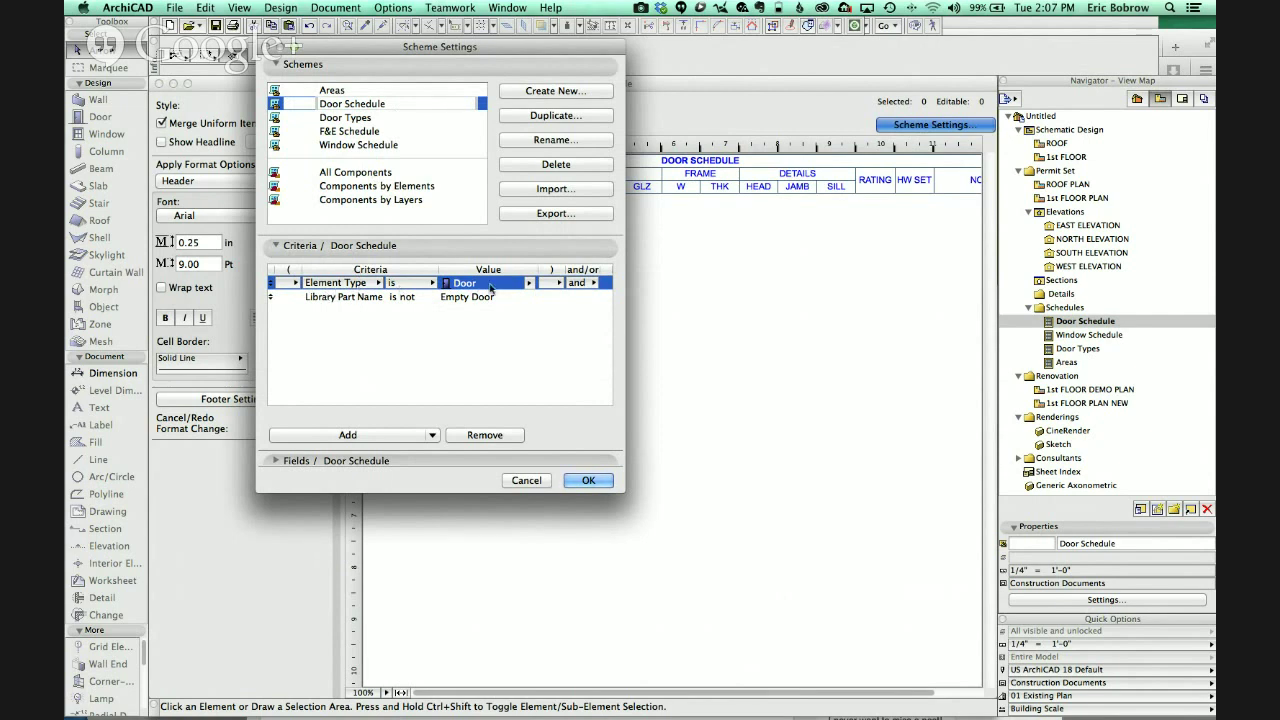
pyautogui.click(529, 284)
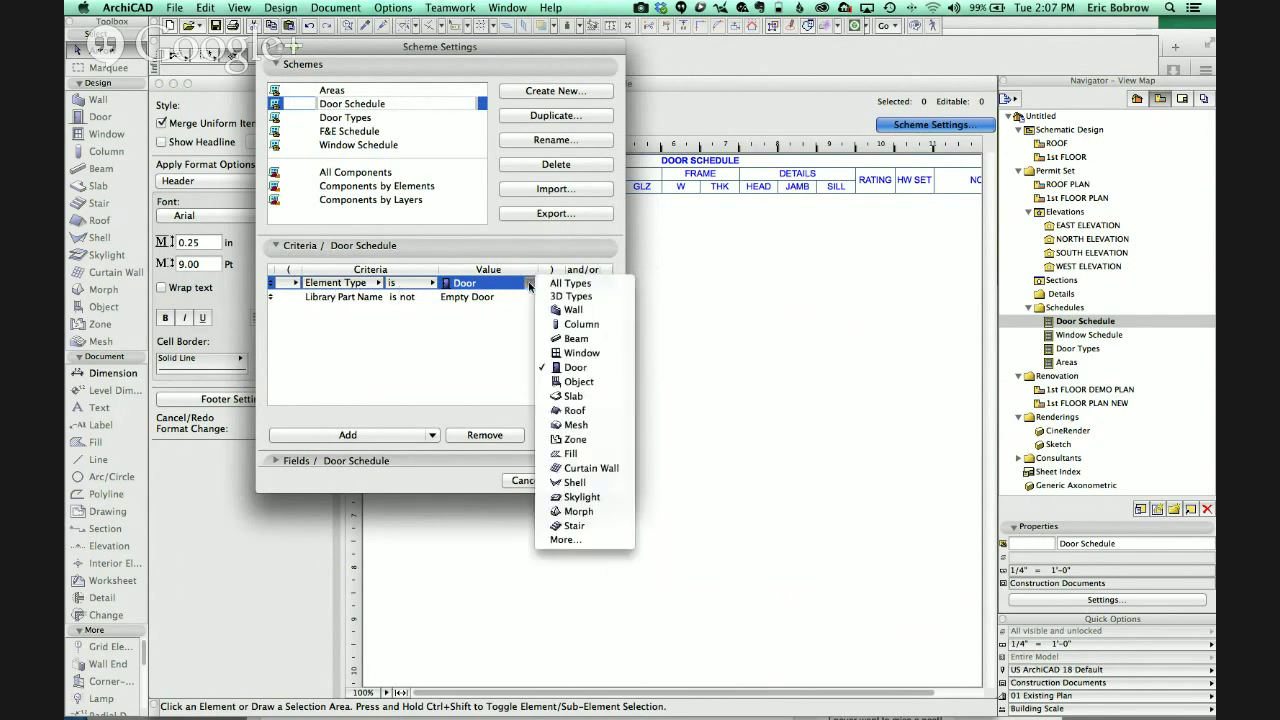
pyautogui.click(529, 285)
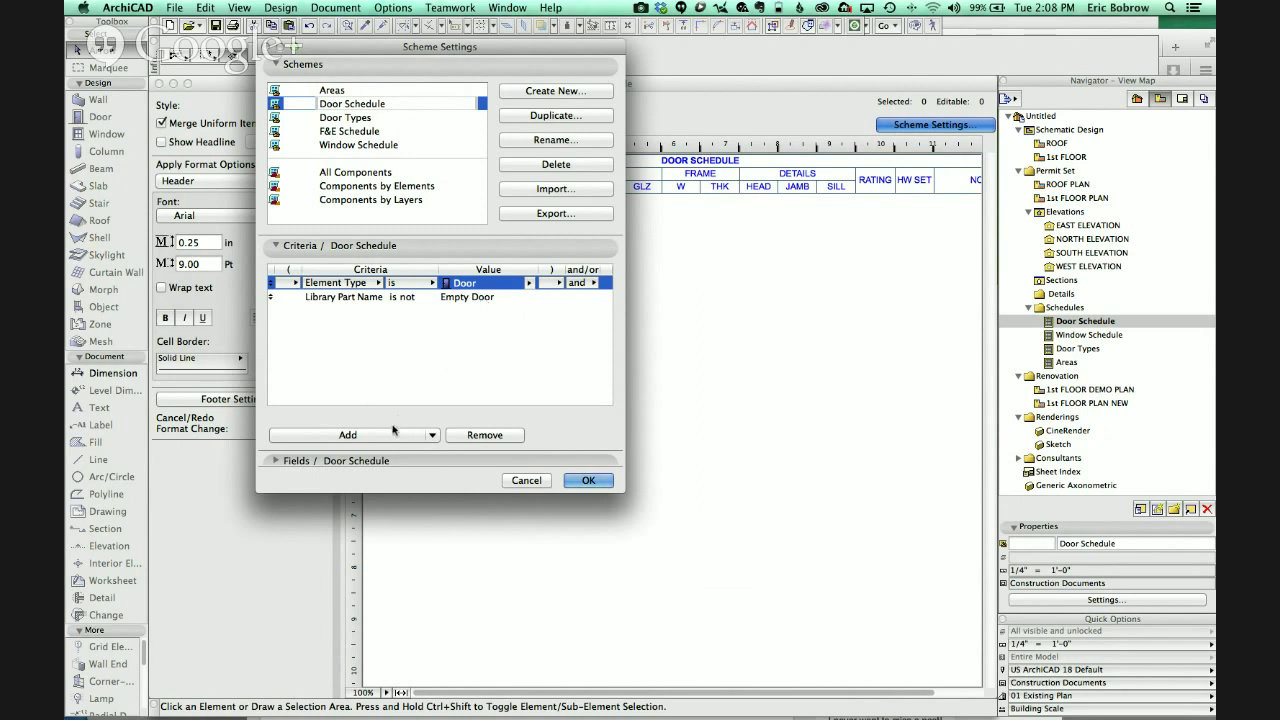
# - Add a criterion to the Door Schedule scheme requiring that Renovation Status is New
pyautogui.click(349, 435)
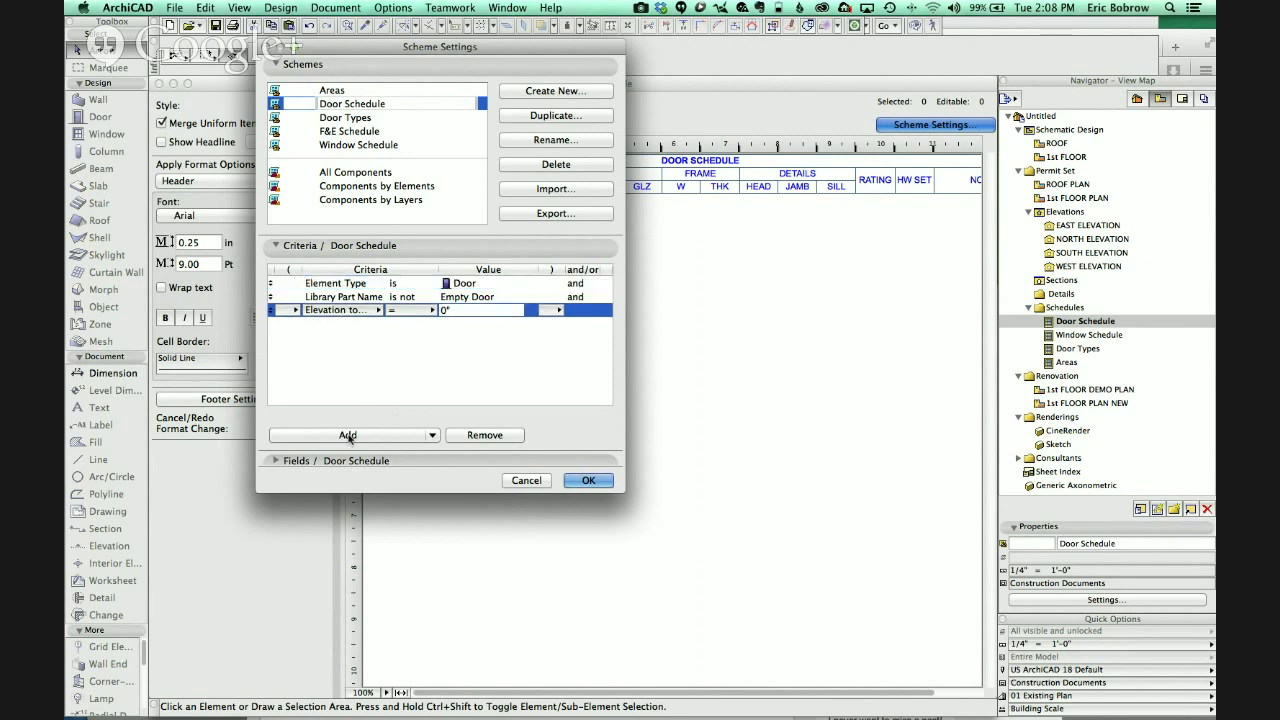
pyautogui.click(377, 311)
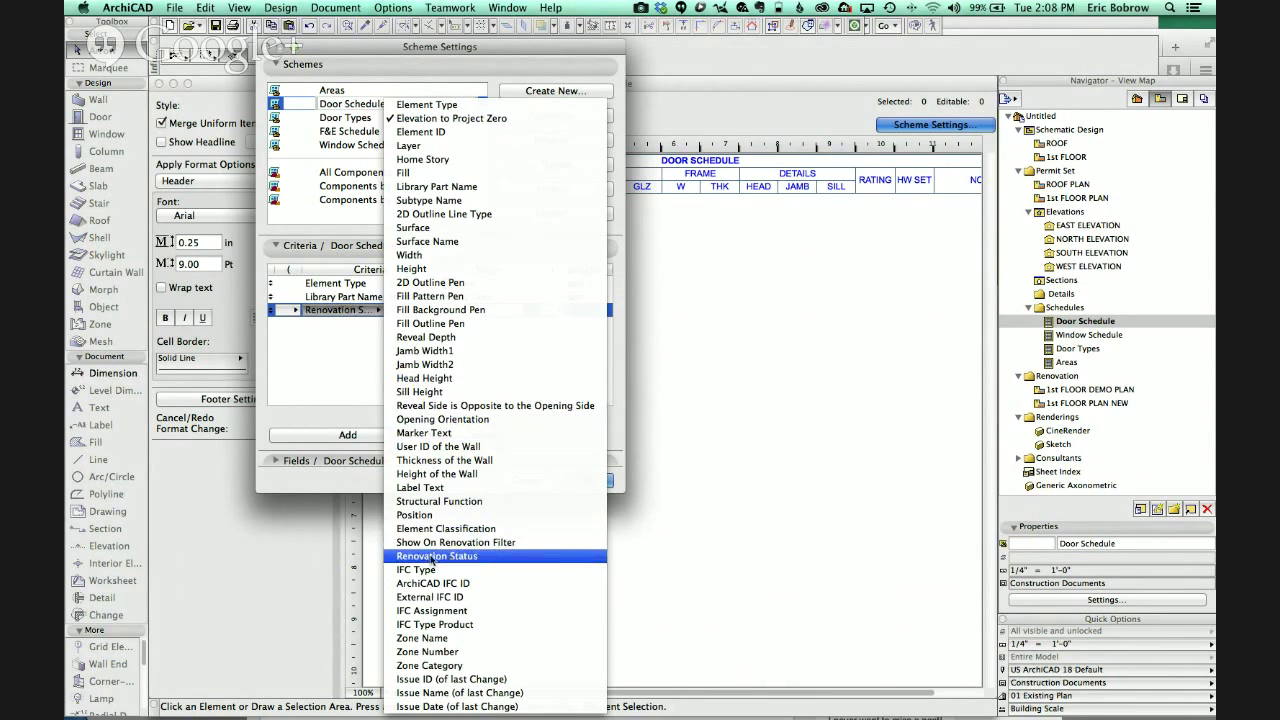
pyautogui.click(432, 557)
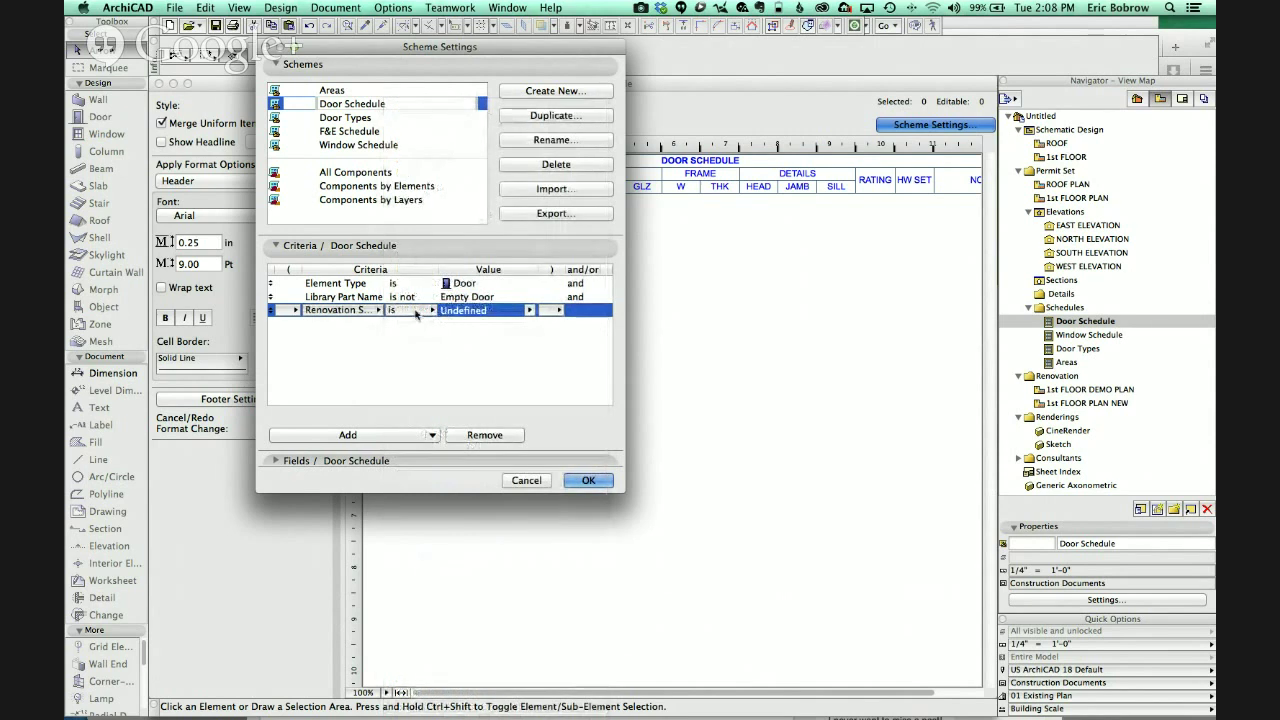
pyautogui.click(532, 311)
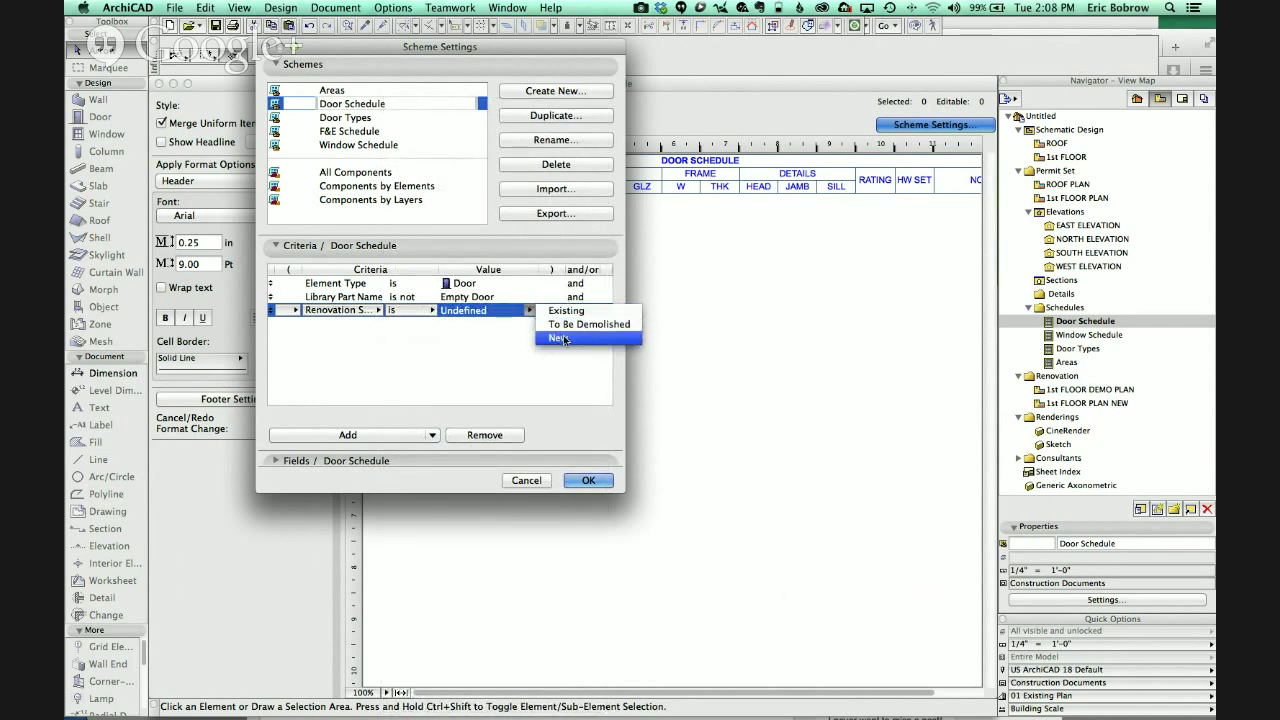
pyautogui.click(560, 337)
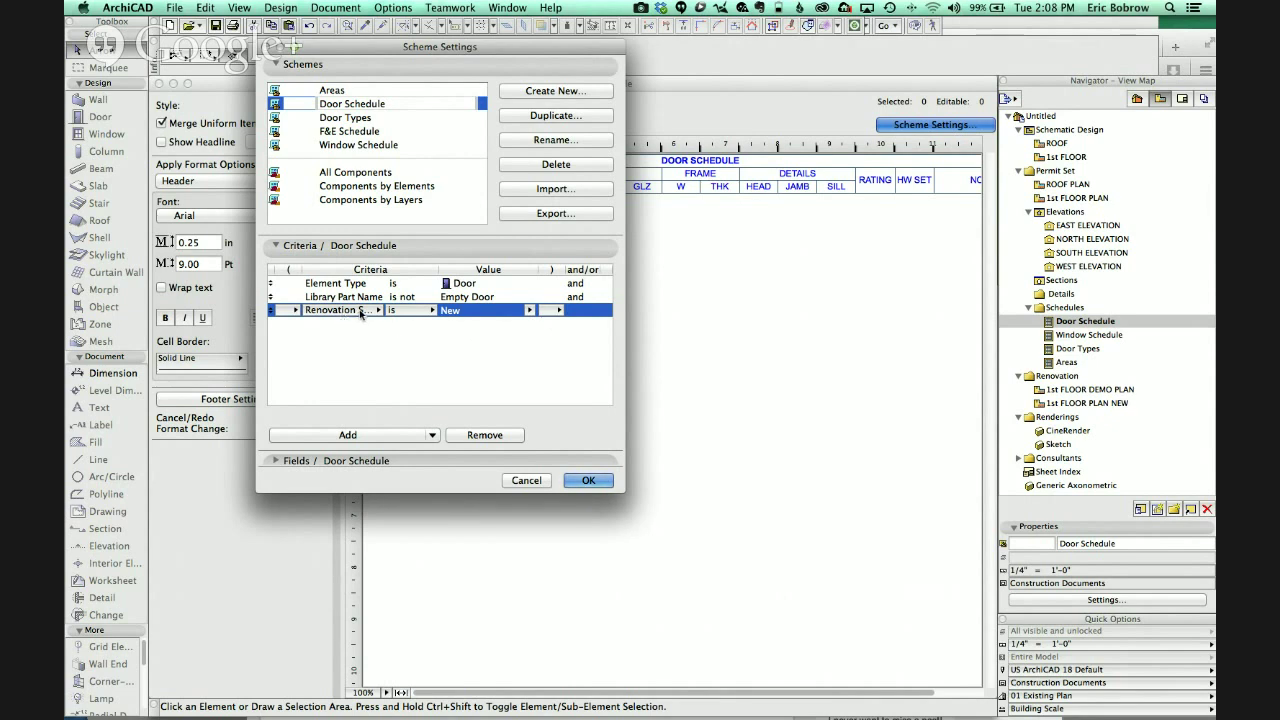
# - Keep "and" as the link between the Library Part Name and Renovation Status criteria, and accept the scheme settings
pyautogui.click(582, 298)
pyautogui.click(592, 297)
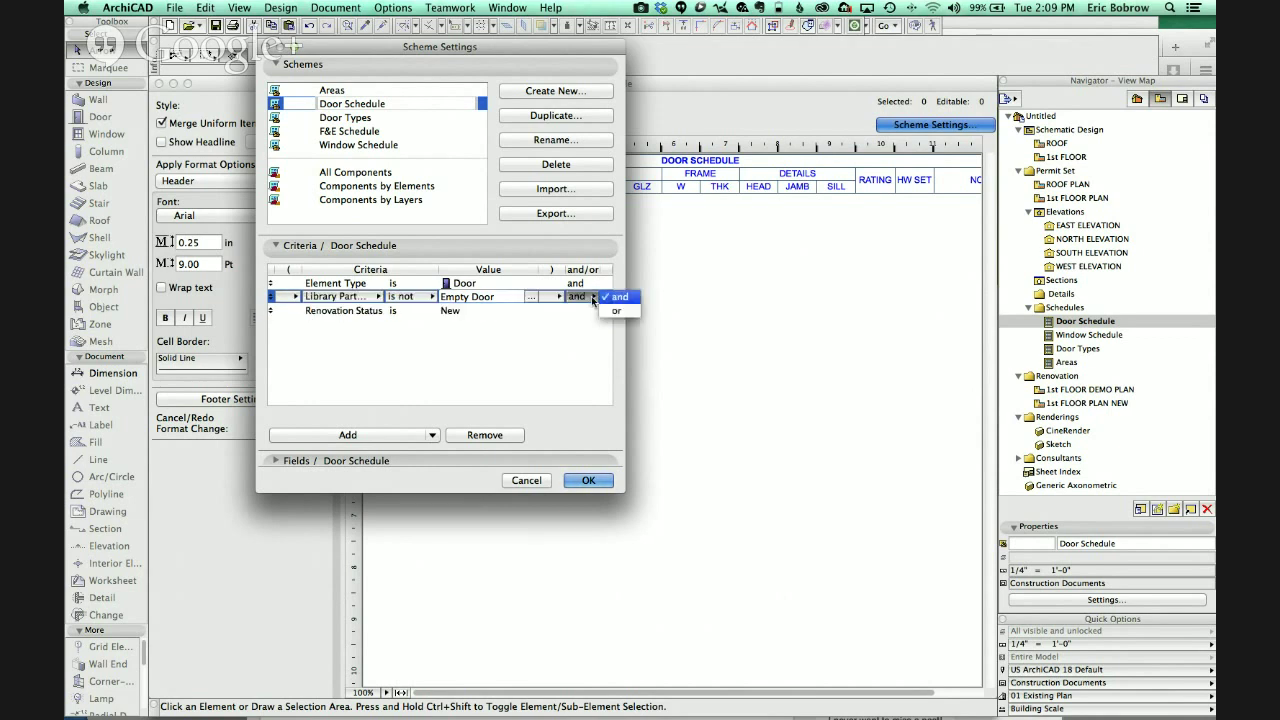
pyautogui.click(596, 297)
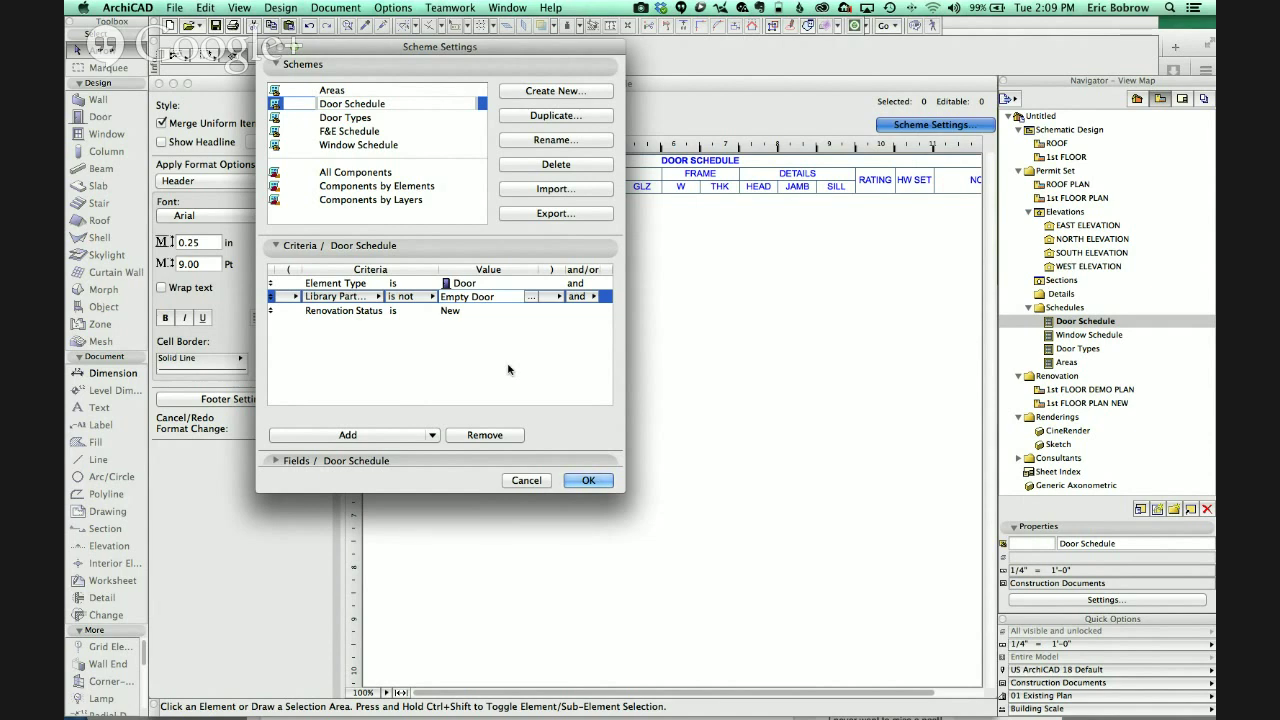
pyautogui.click(588, 480)
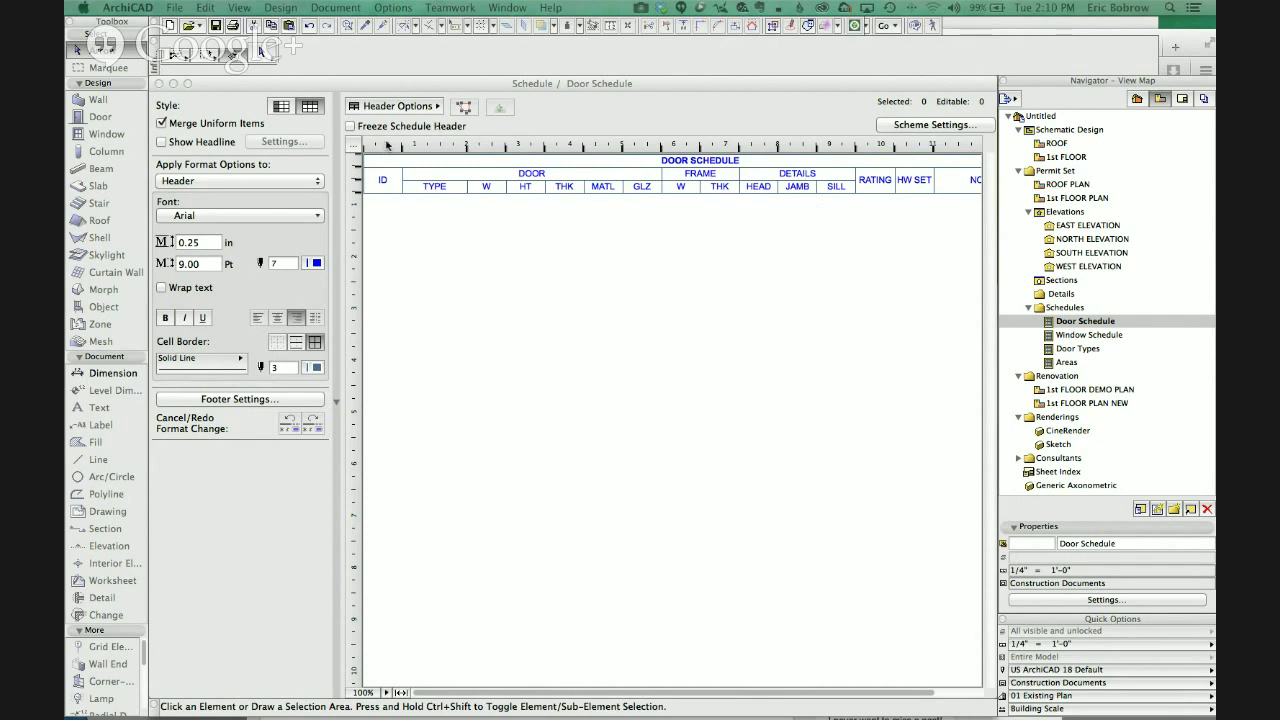
# - Switch the displayed schedule to the Areas scheme and accept the scheme settings
pyautogui.click(916, 126)
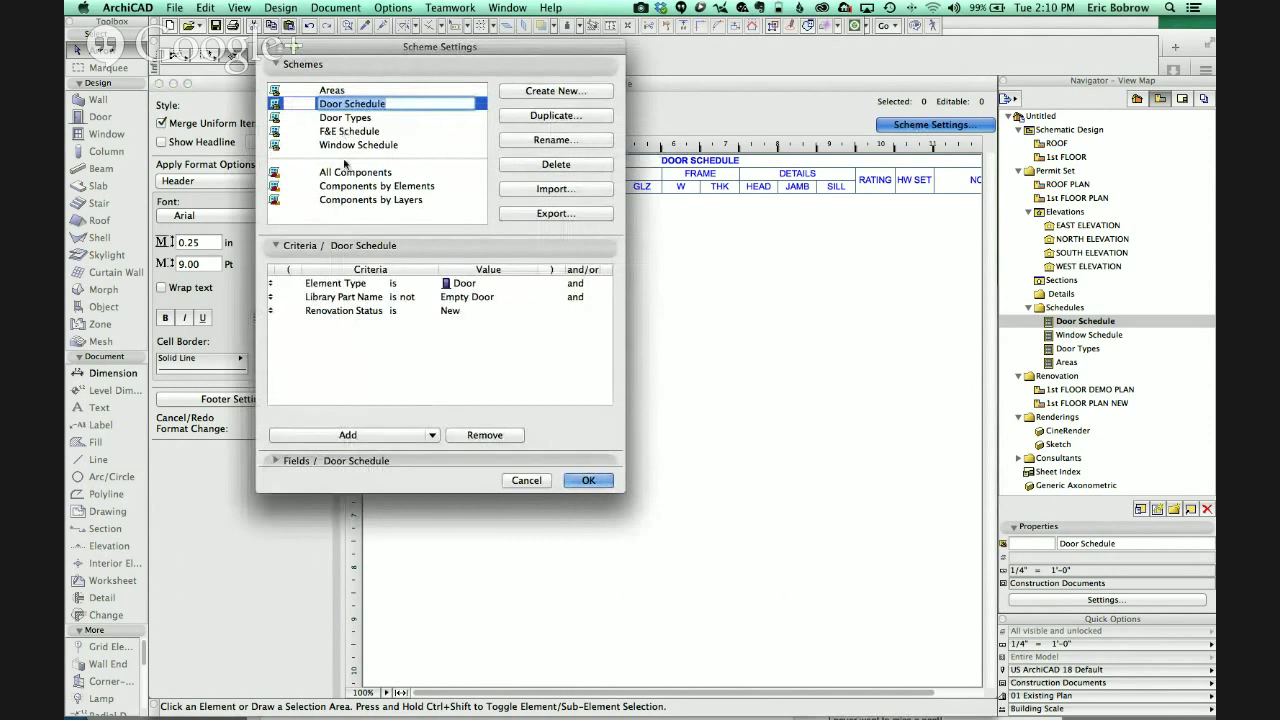
pyautogui.click(332, 91)
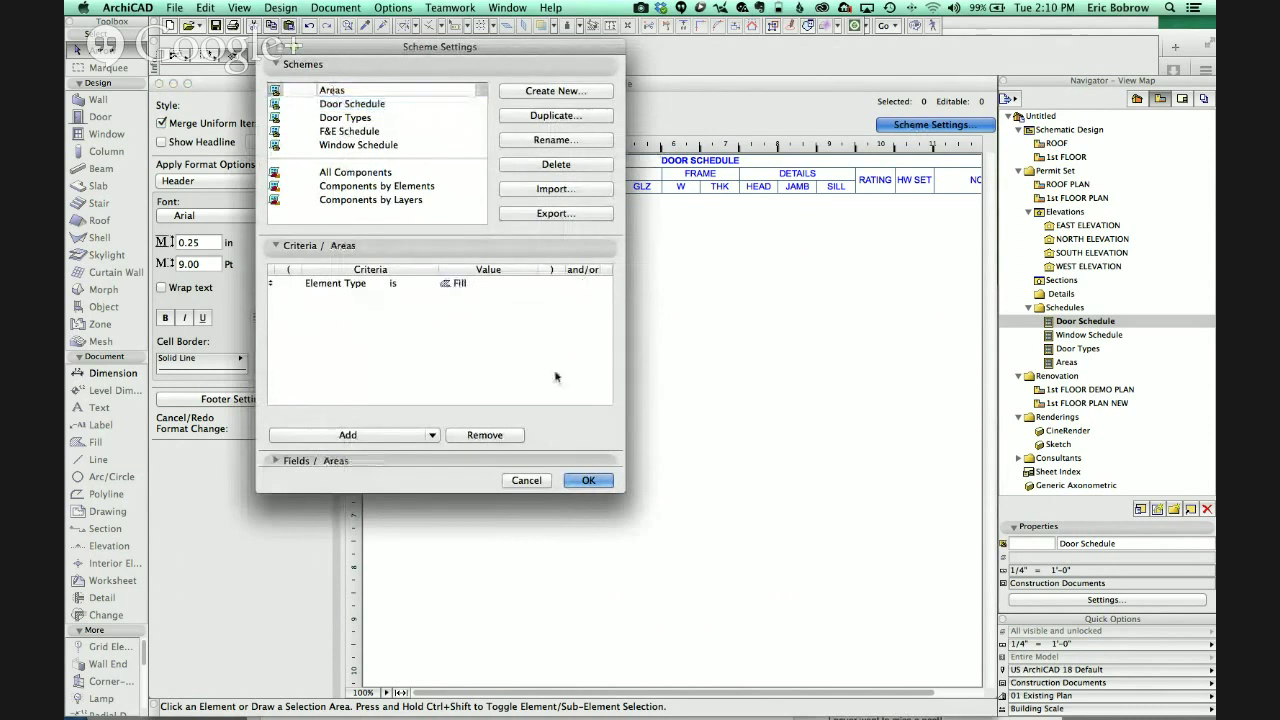
pyautogui.click(589, 480)
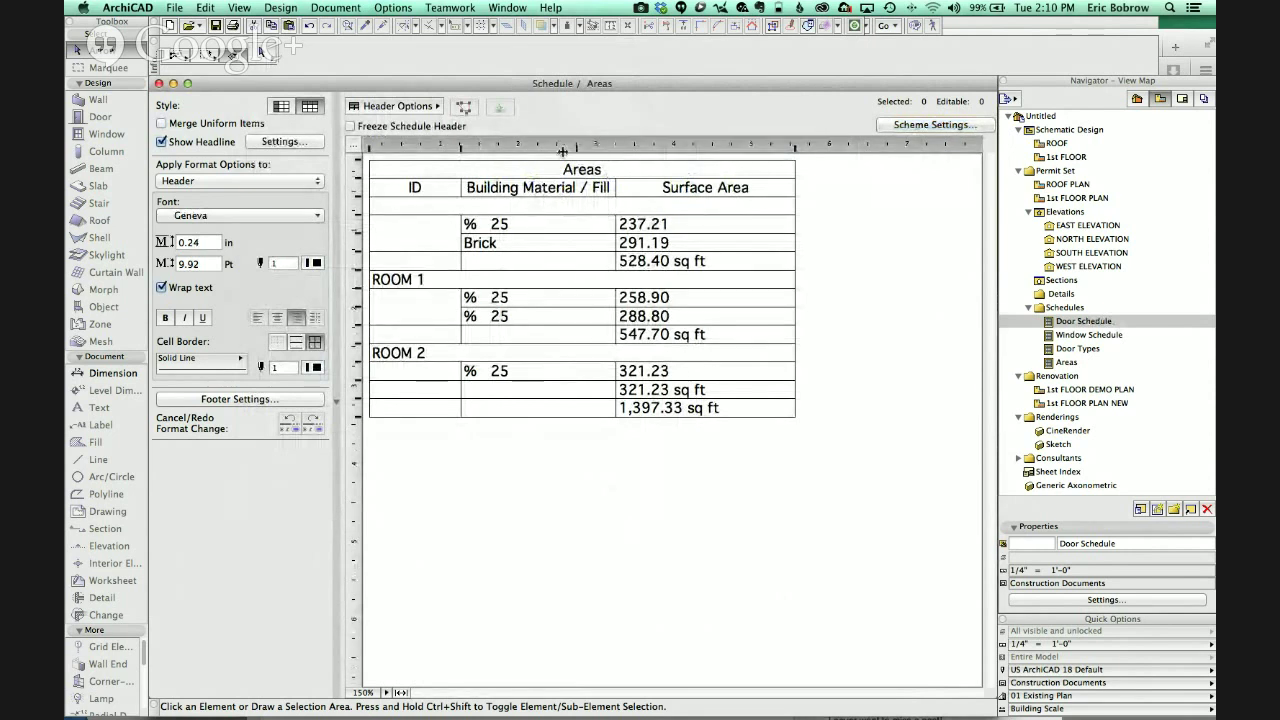
# - Narrow the Building Material / Fill column and increase the header row's height to fit its two-line heading
pyautogui.moveTo(562, 151); pyautogui.dragTo(557, 150)
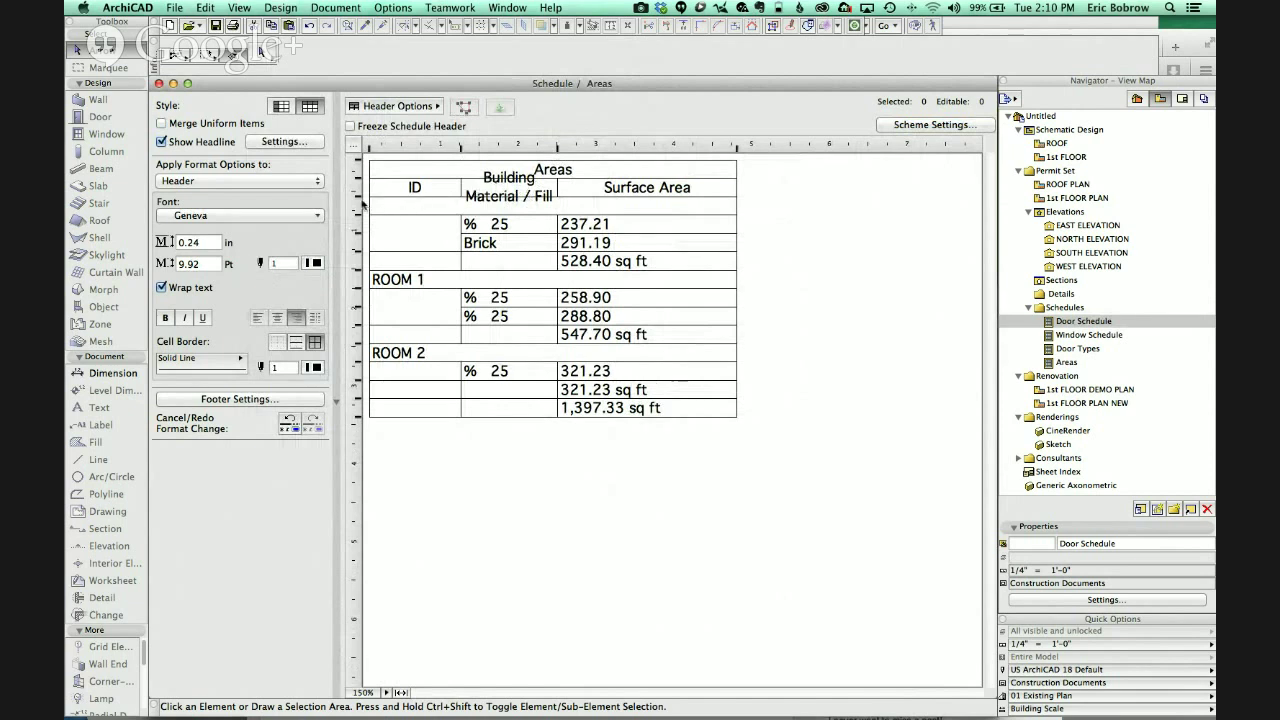
pyautogui.moveTo(359, 204); pyautogui.dragTo(361, 222)
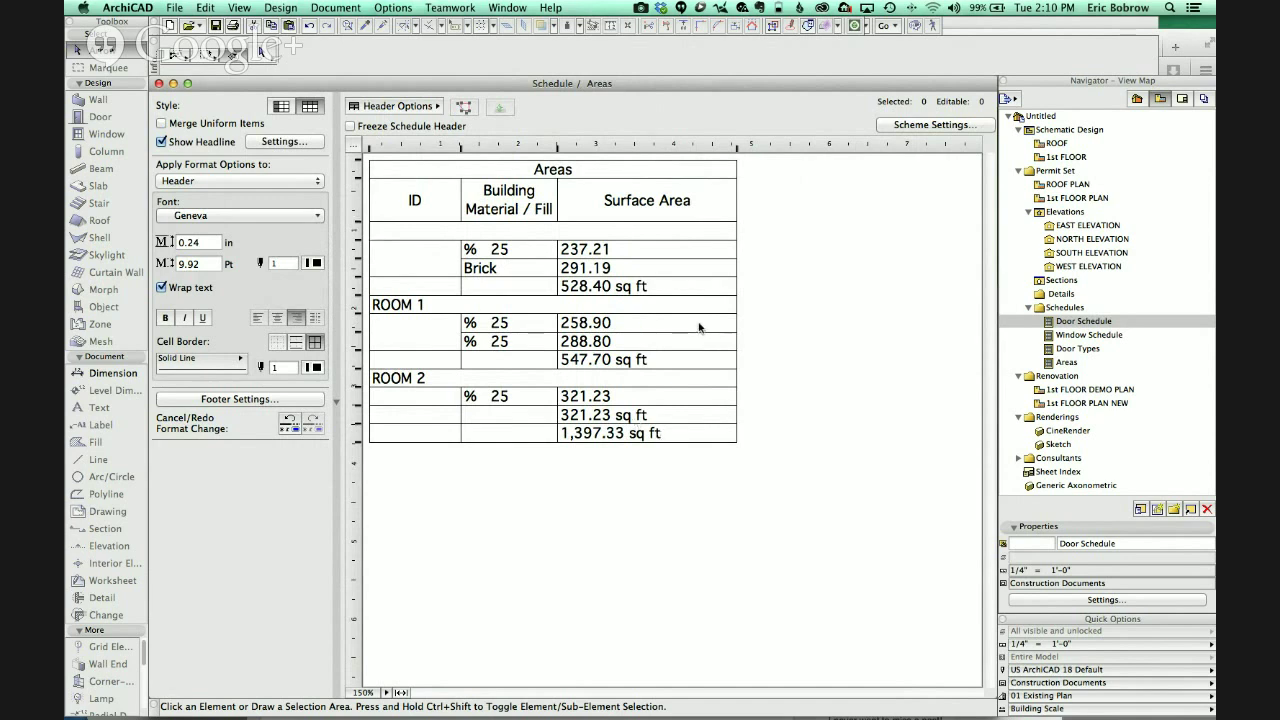
pyautogui.click(595, 327)
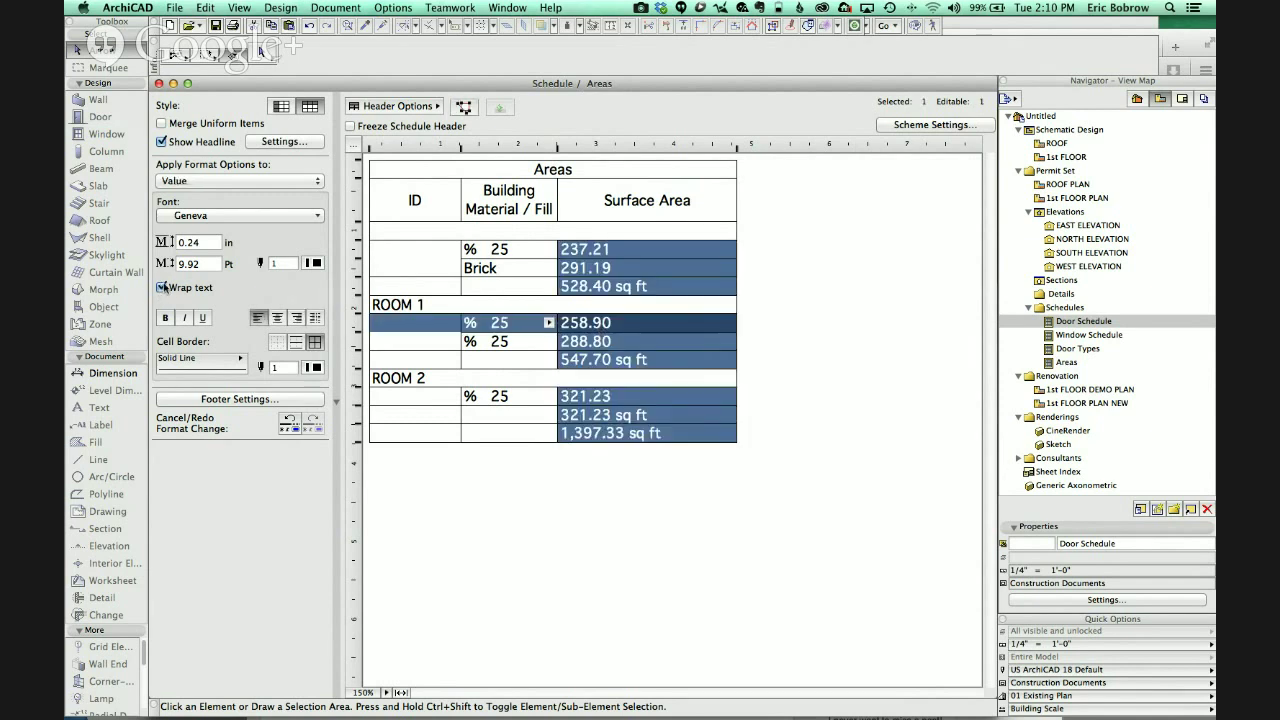
# - Add the general parameter Custom text 1 to the Areas scheme's schedule fields and accept the scheme settings
pyautogui.click(930, 125)
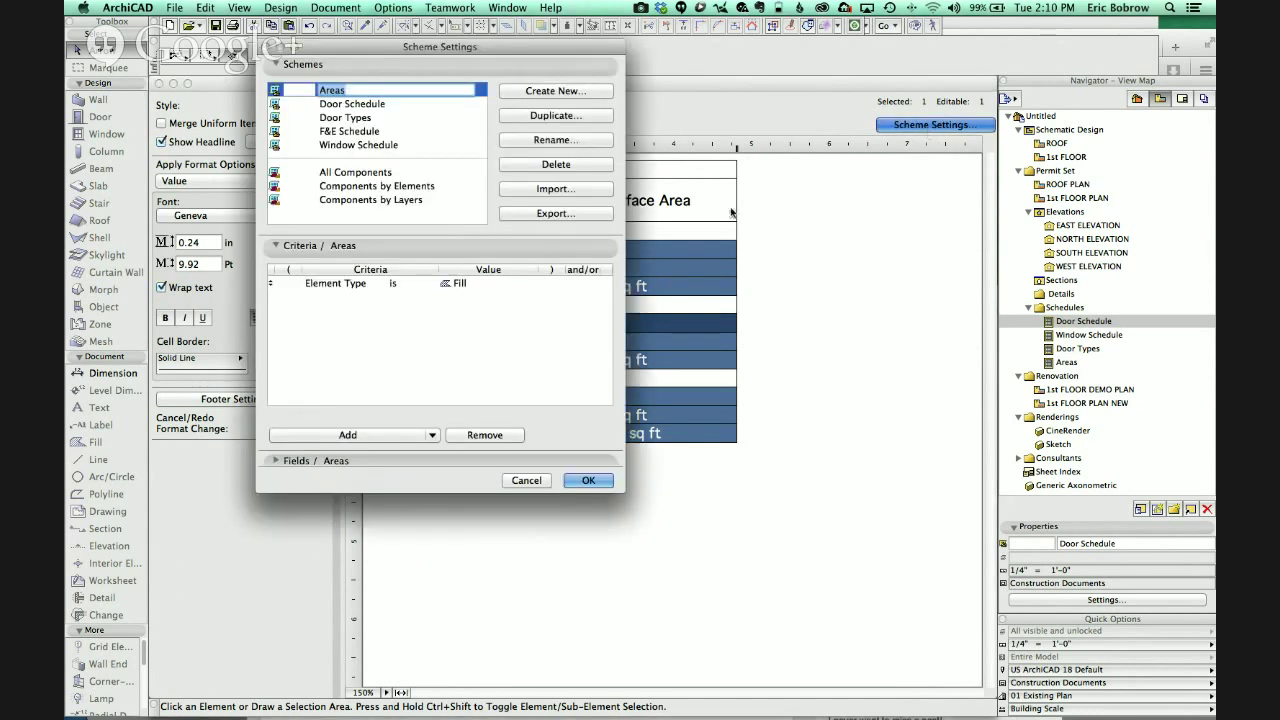
pyautogui.click(300, 461)
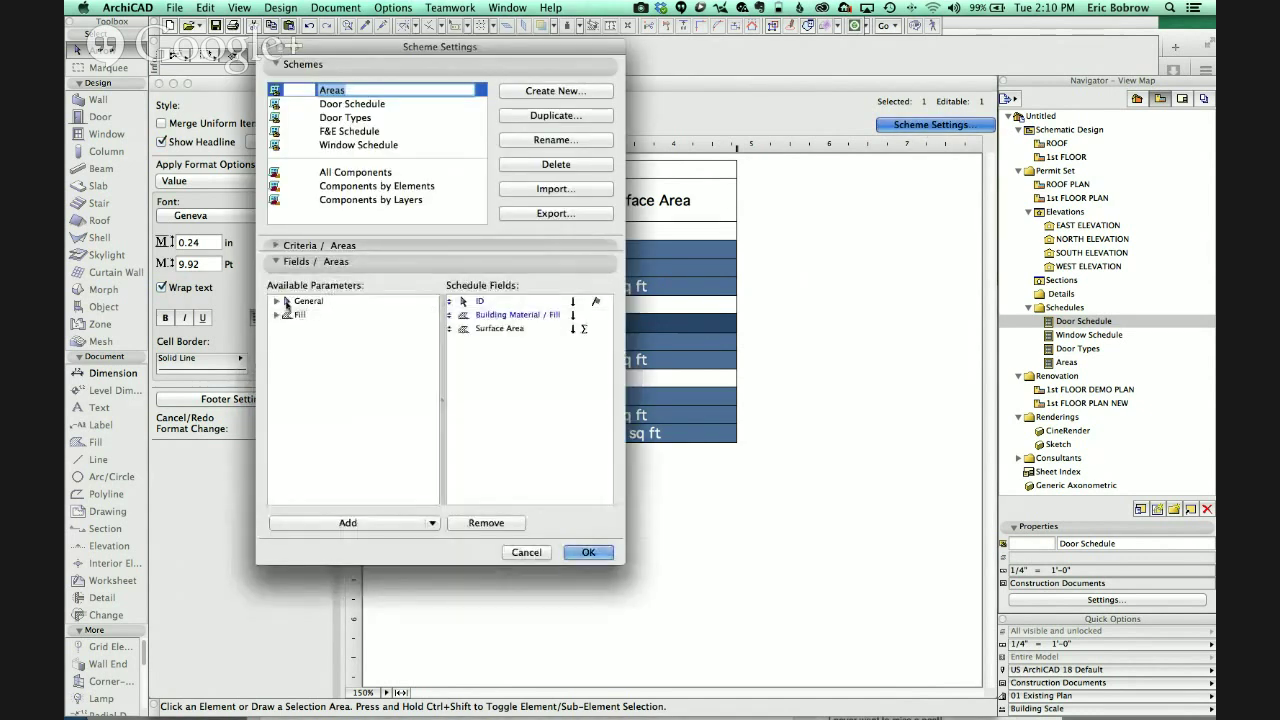
pyautogui.click(285, 301)
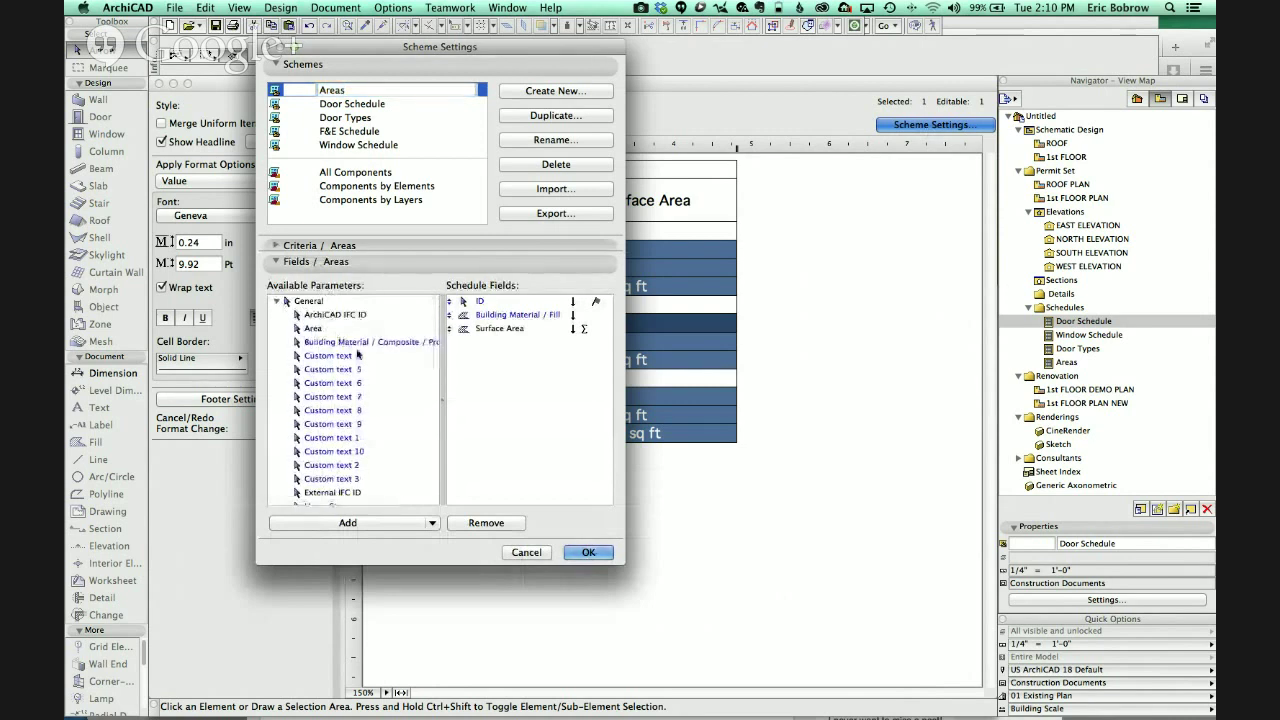
pyautogui.moveTo(345, 432); pyautogui.dragTo(551, 363)
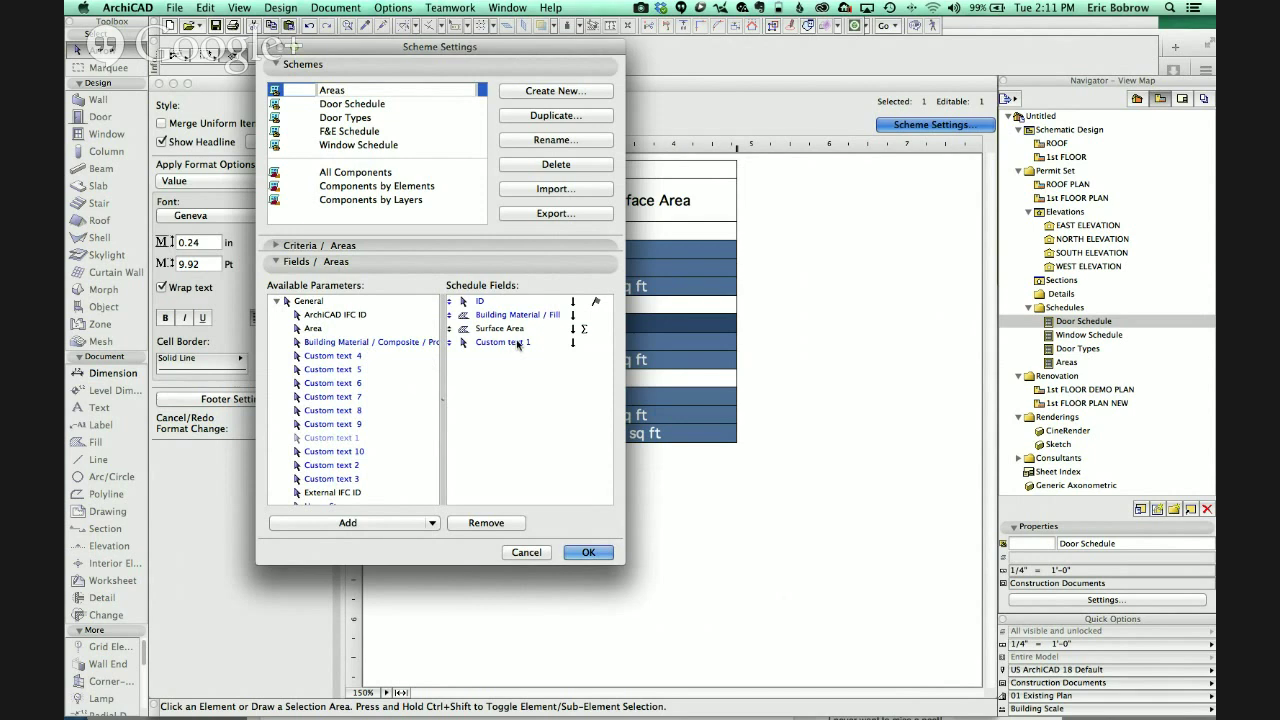
pyautogui.click(589, 553)
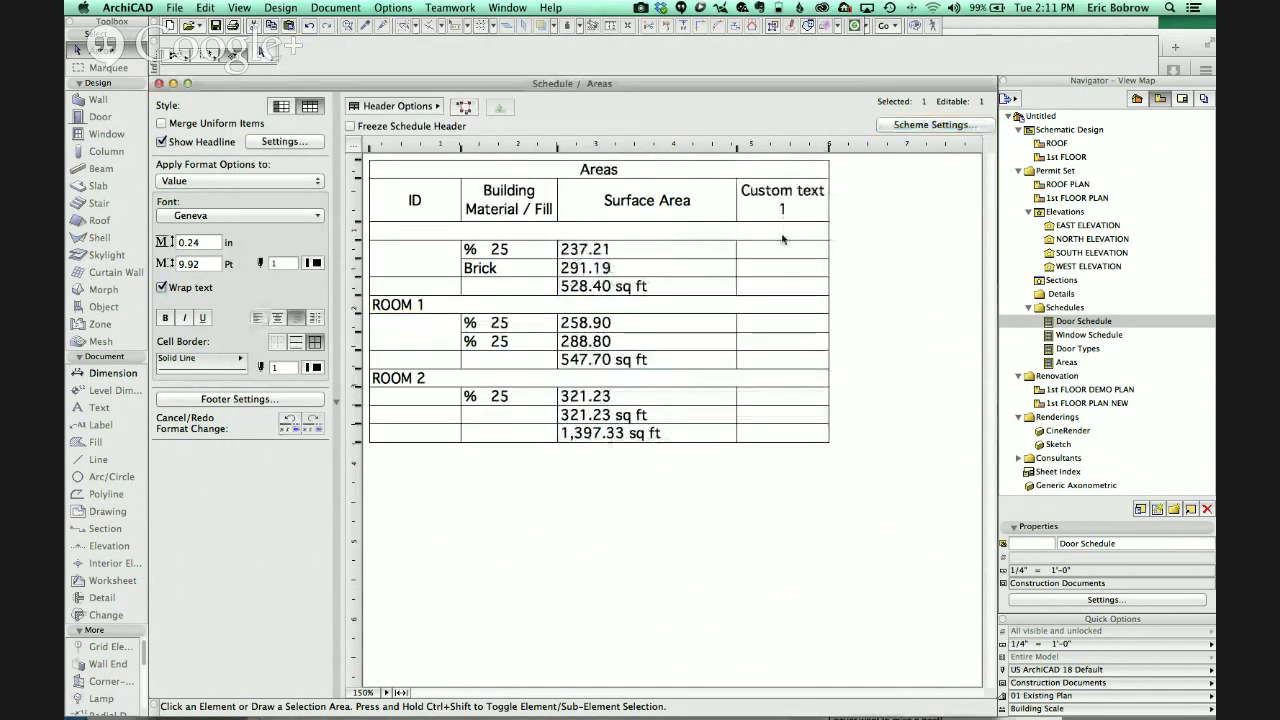
# - Enter "This is a long note" as Custom text 1 for the first fill under ROOM 1
pyautogui.click(763, 322)
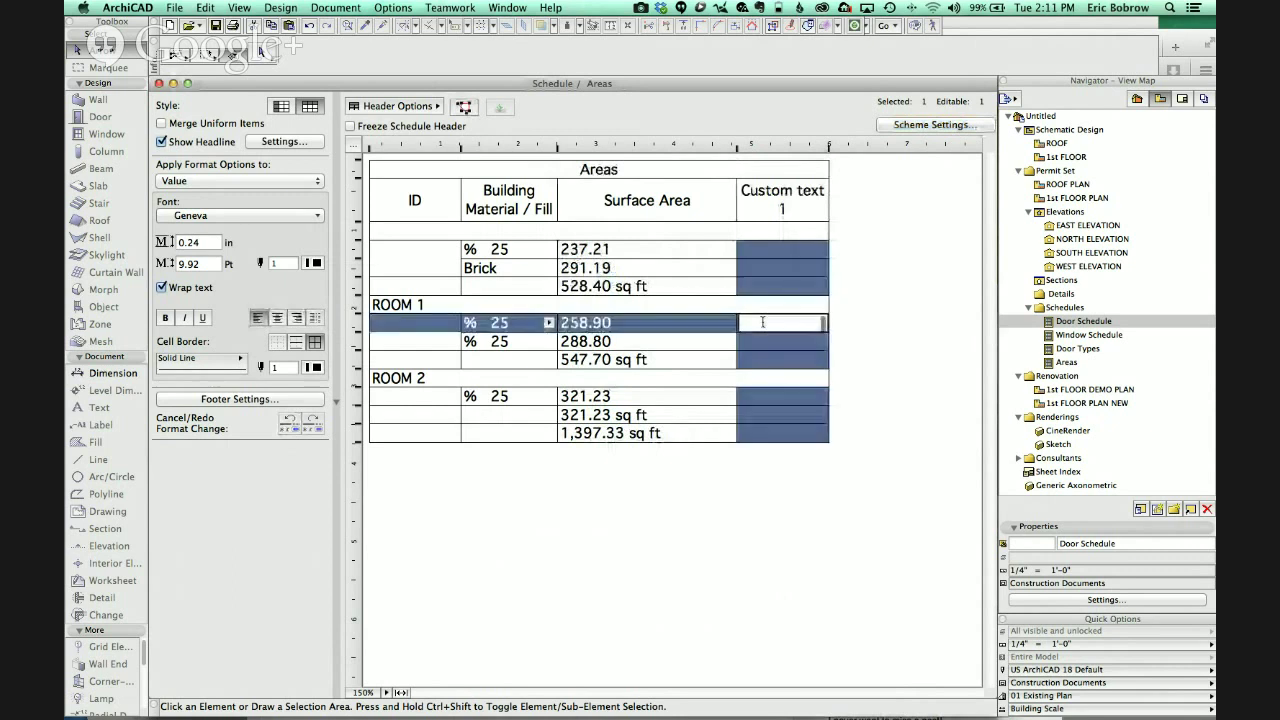
pyautogui.write('This i')
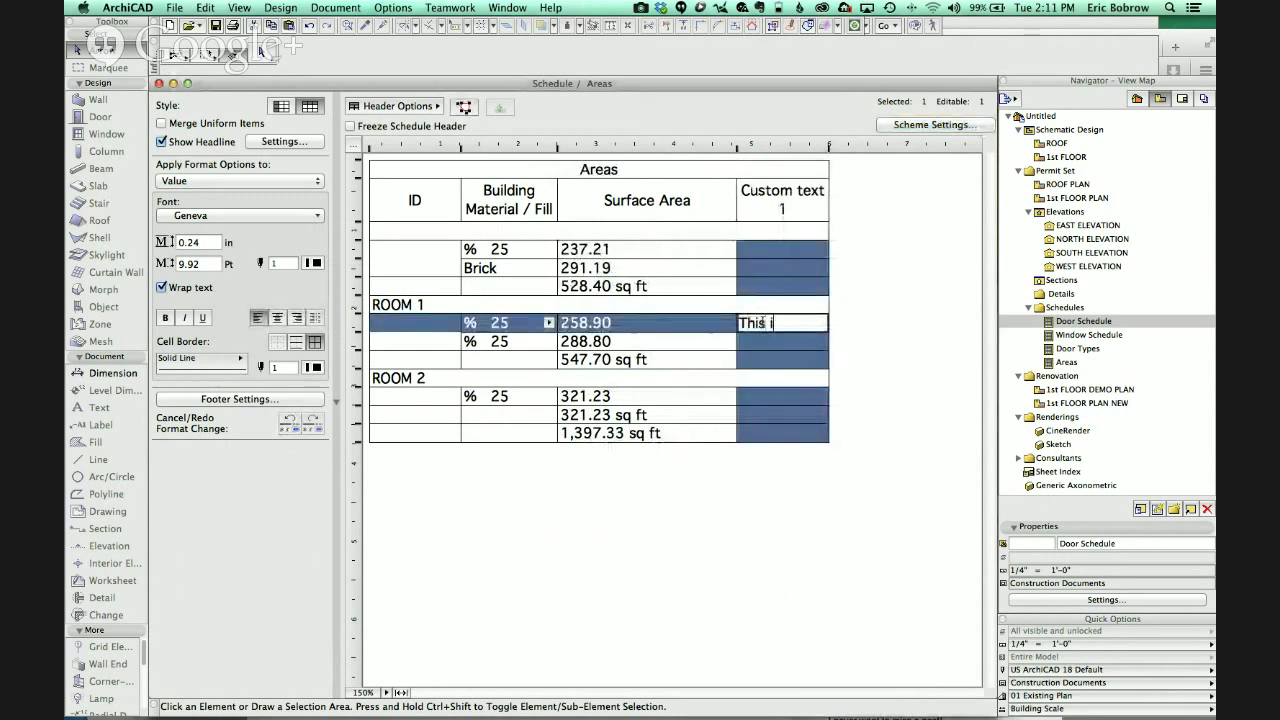
pyautogui.write('s a long note')
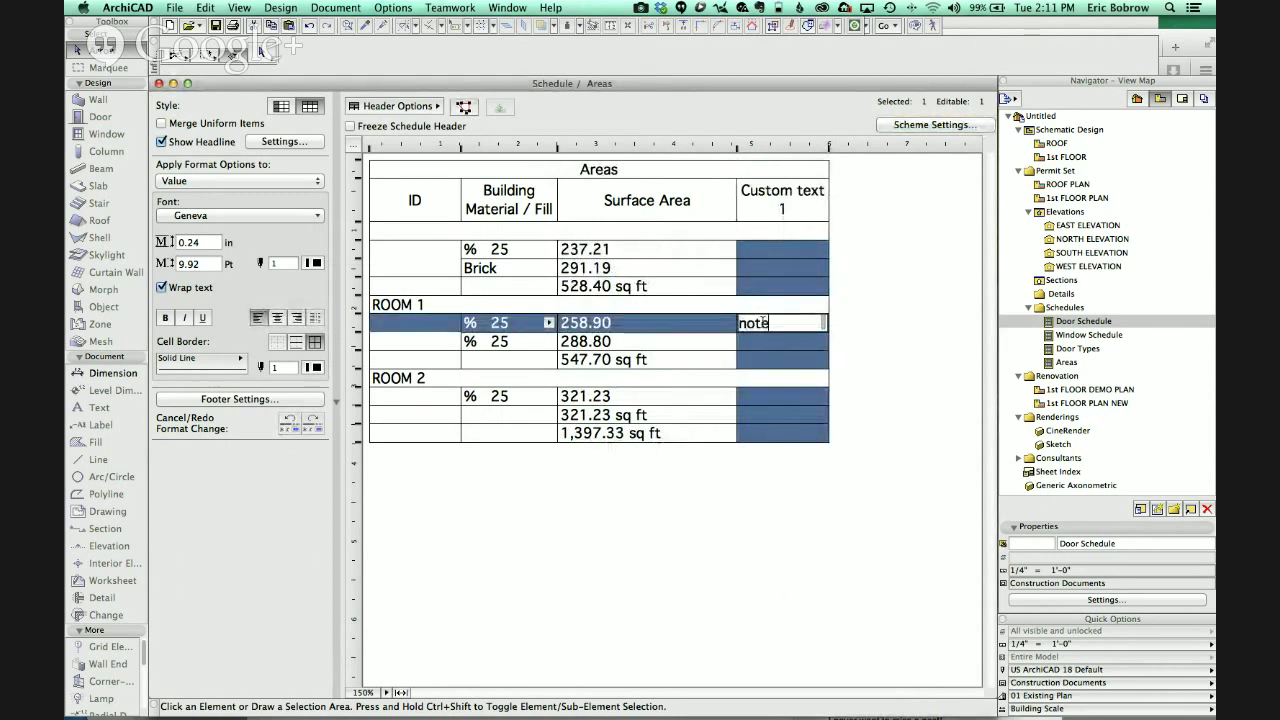
pyautogui.click(788, 476)
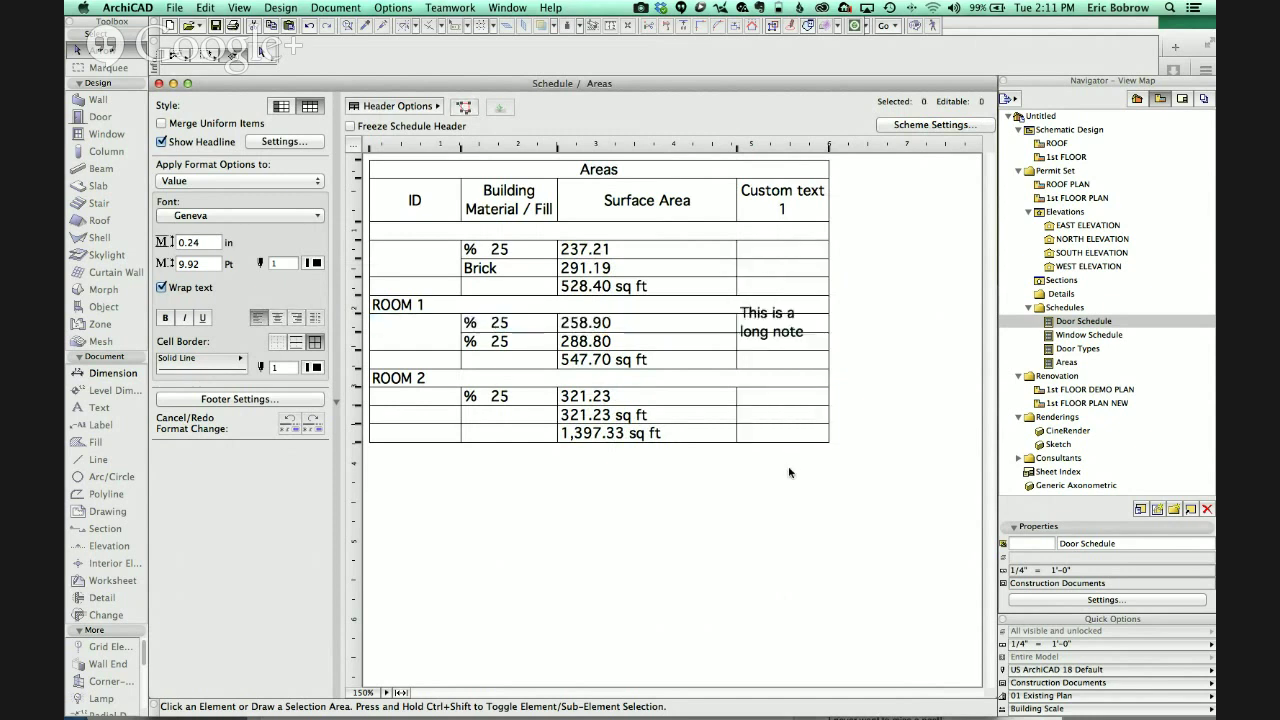
# - Turn off text wrapping for the Custom text 1 values in the Areas schedule
pyautogui.click(811, 327)
pyautogui.click(163, 288)
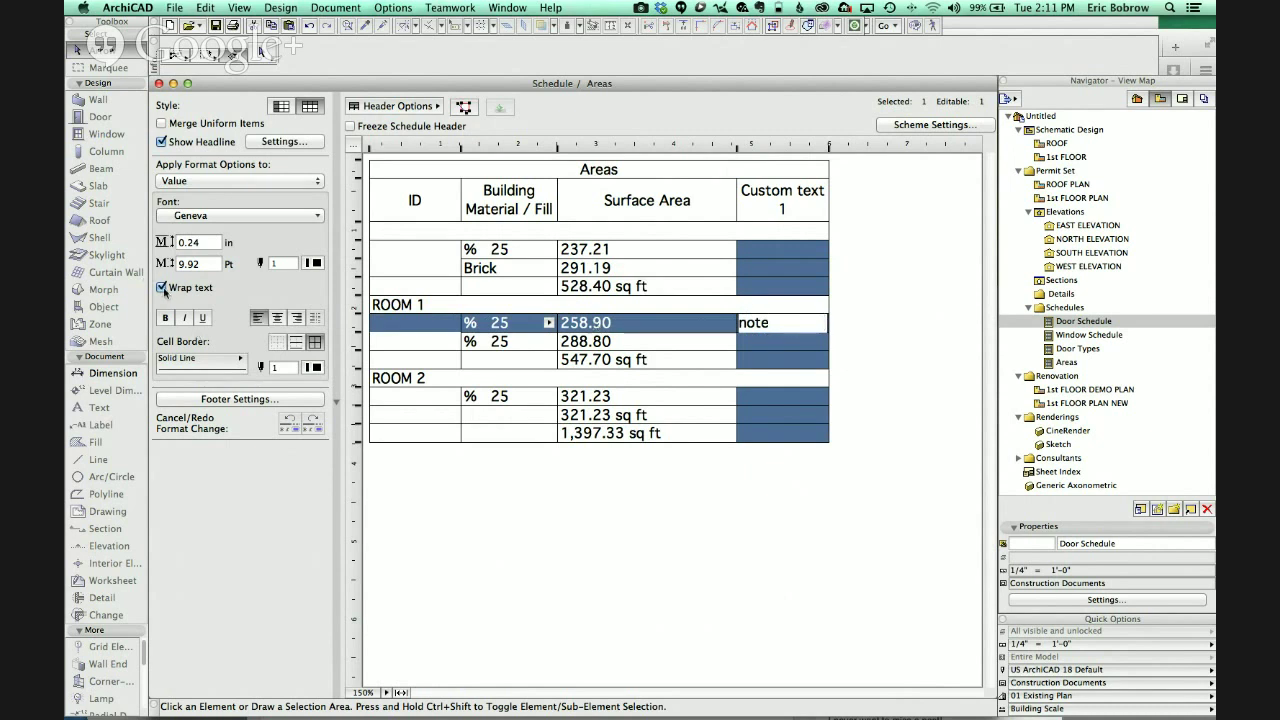
pyautogui.click(163, 288)
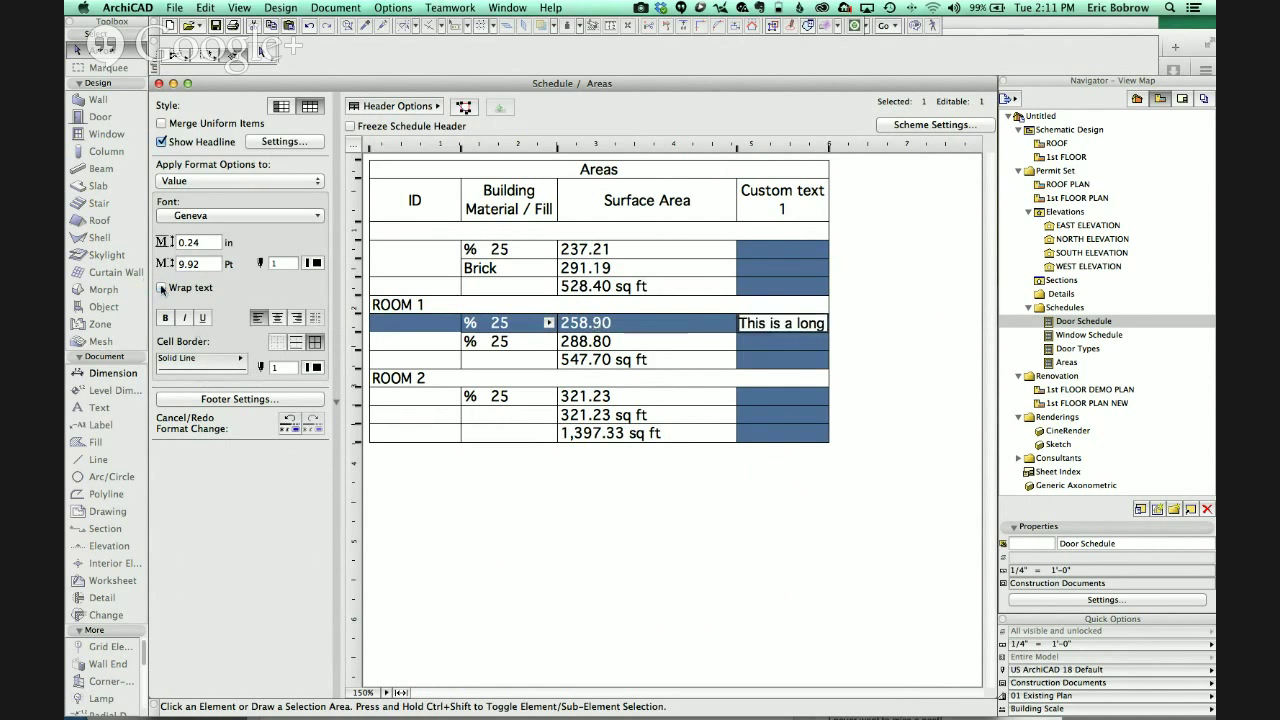
pyautogui.click(668, 551)
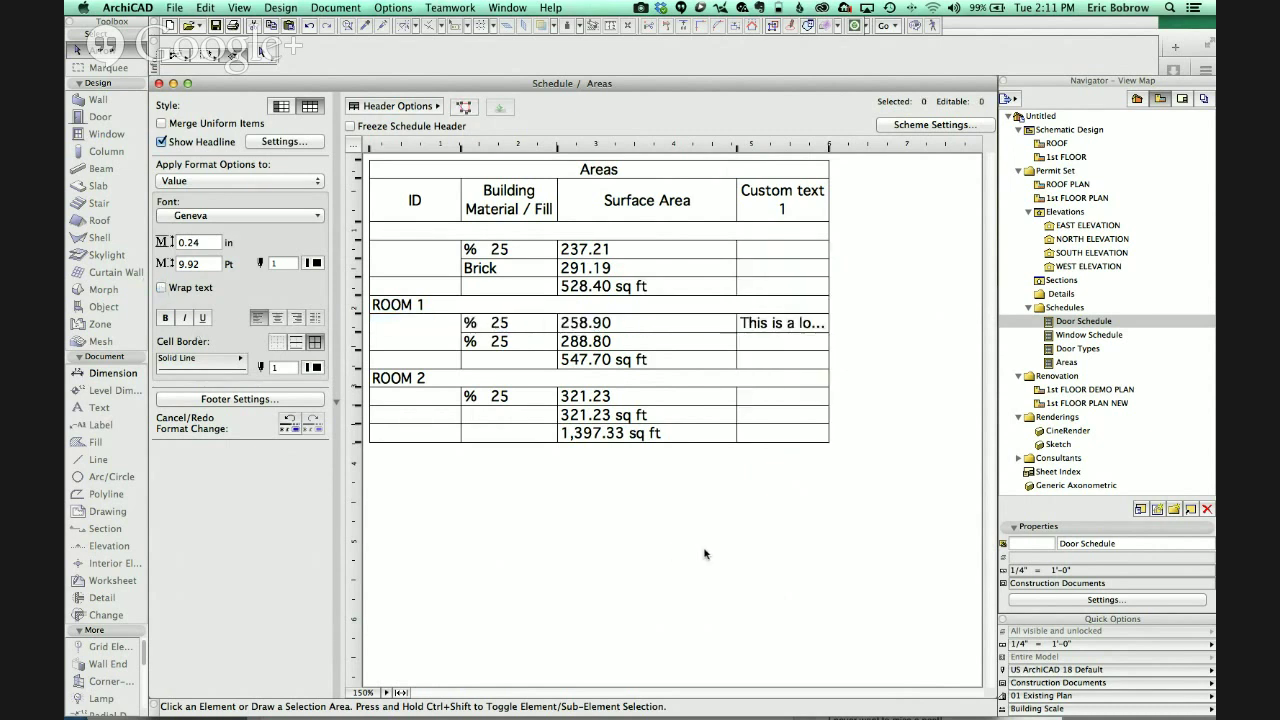
# - Turn text wrapping back on for the Custom text 1 values and clear the cell selection
pyautogui.click(790, 322)
pyautogui.click(162, 287)
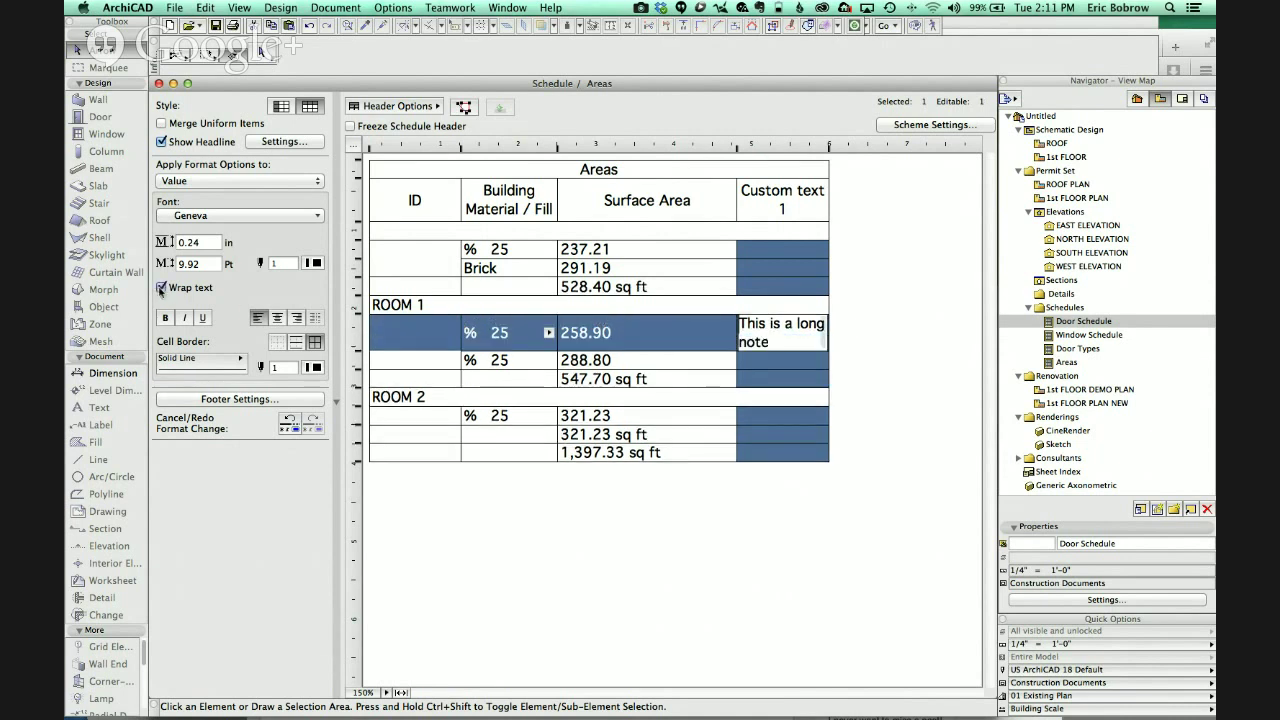
pyautogui.click(620, 563)
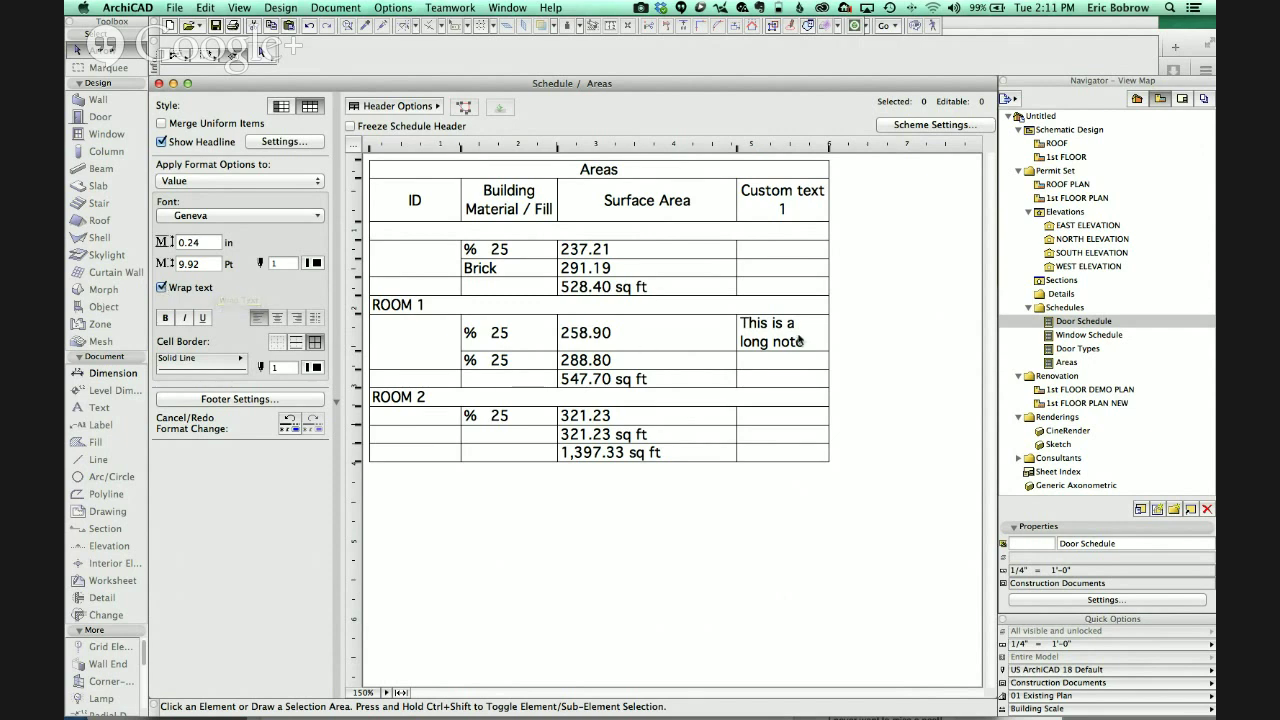
# - Turn text wrapping off with the first ROOM 1 surface area selected, and back on with its Custom text 1 cell selected
pyautogui.click(624, 332)
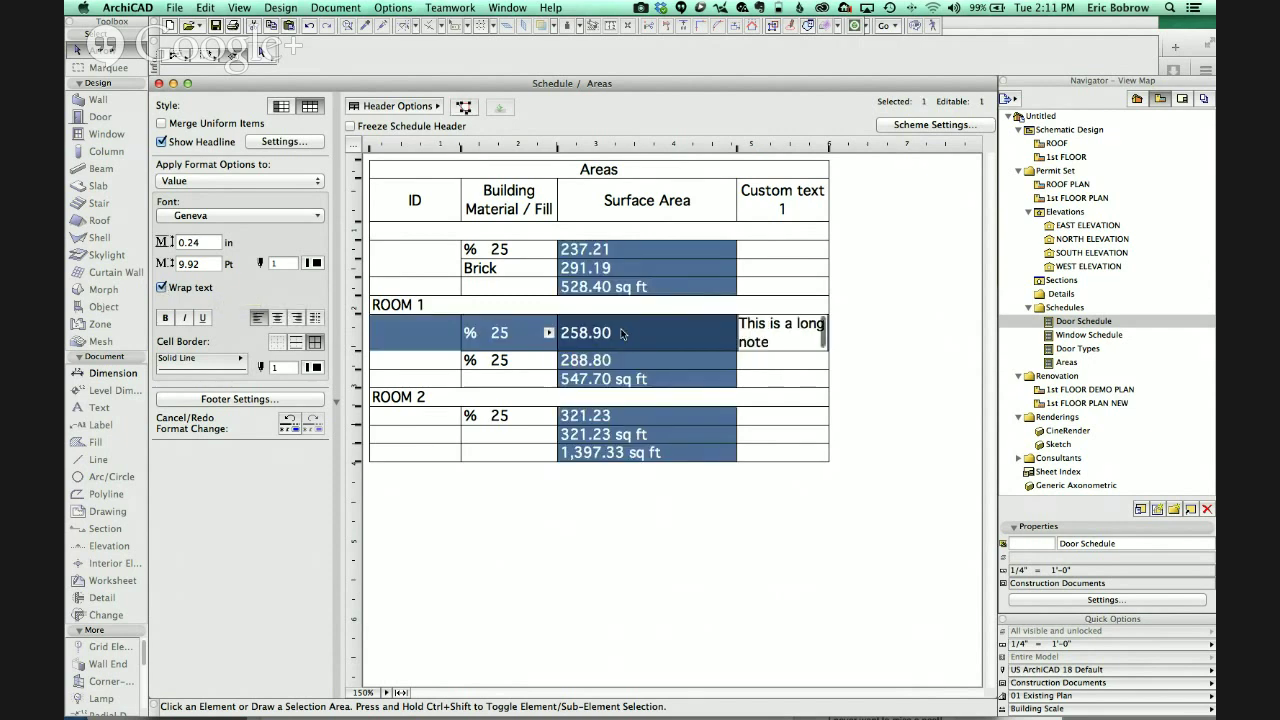
pyautogui.click(178, 289)
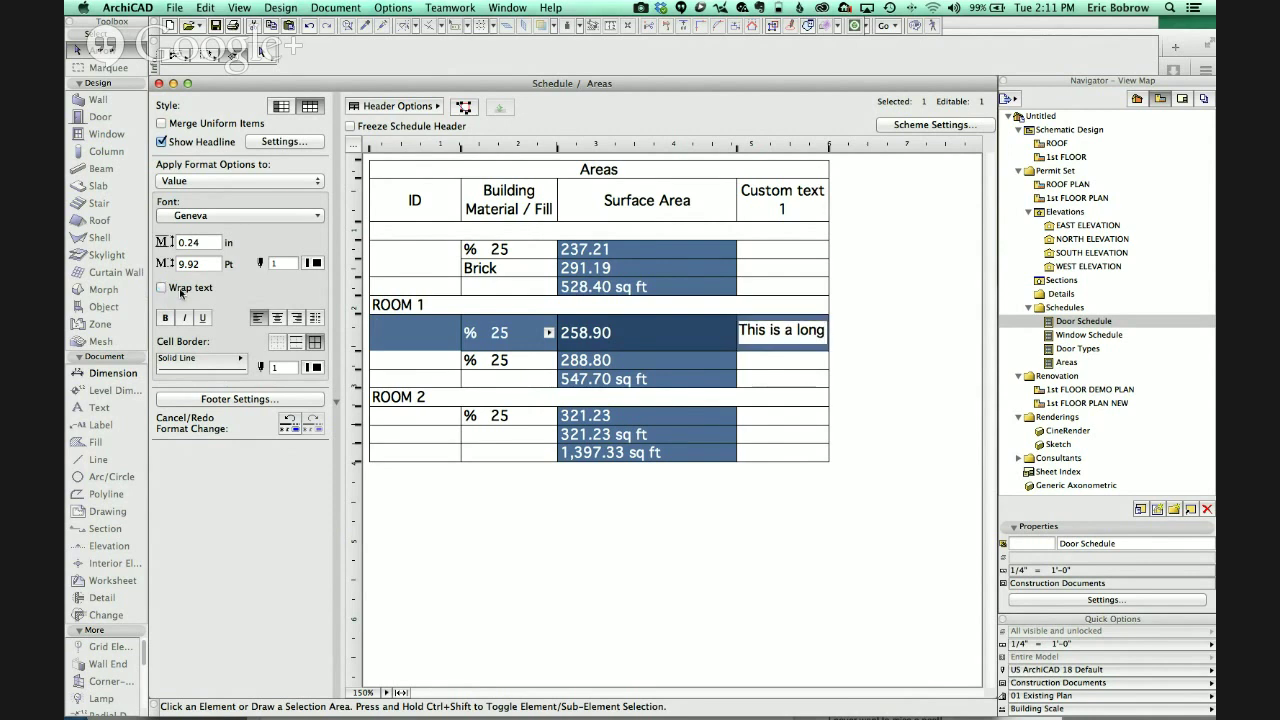
pyautogui.click(808, 339)
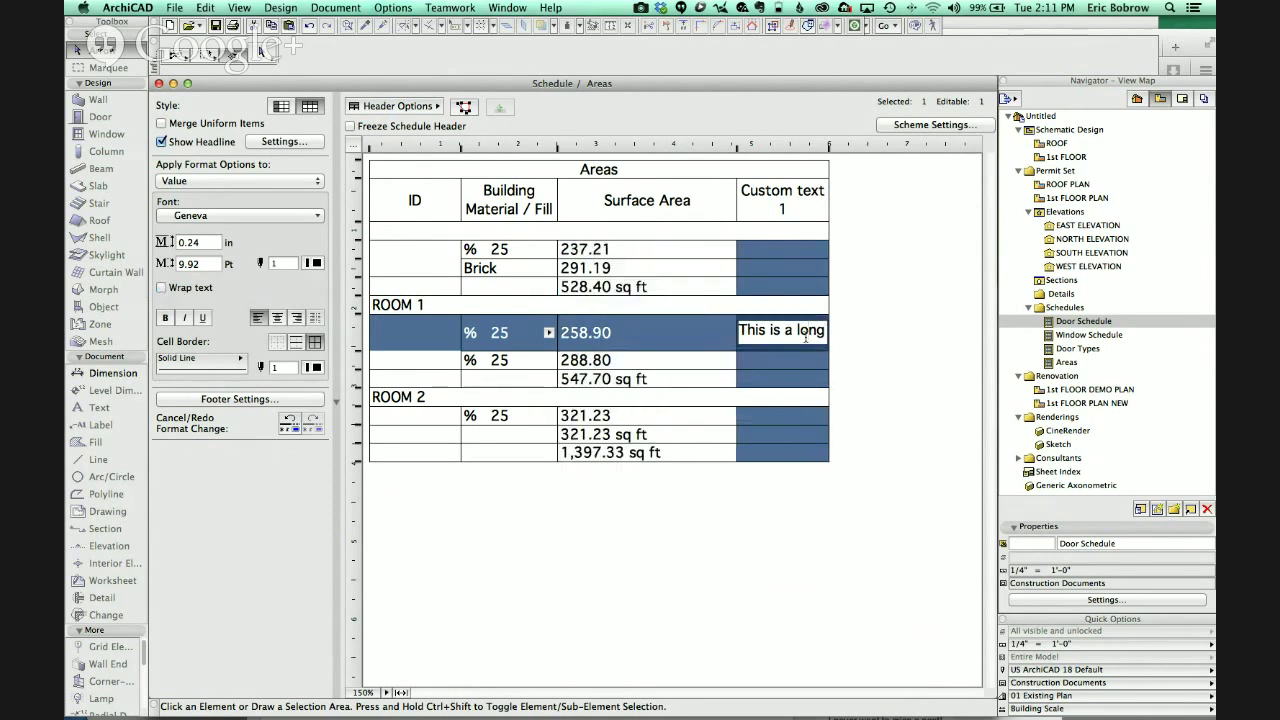
pyautogui.click(162, 288)
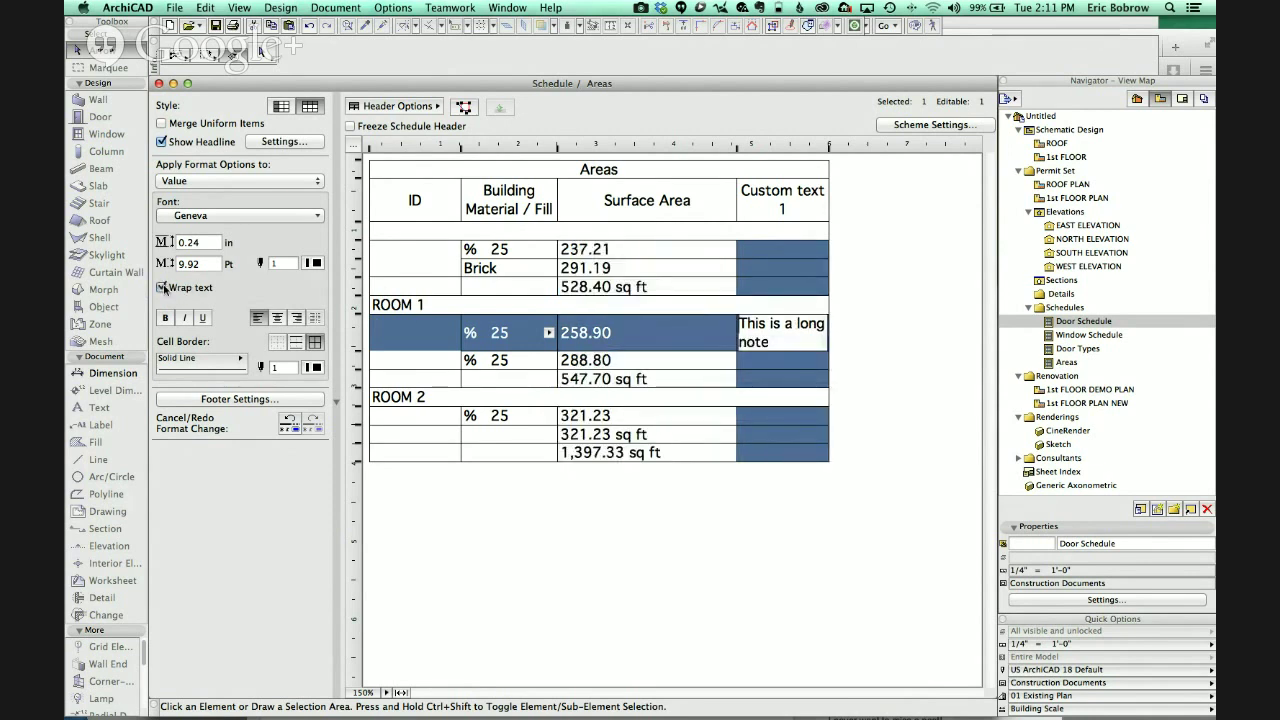
# - Toggle text wrapping off and on again with the second ROOM 1 fill's surface area selected, and clear the selection
pyautogui.click(619, 361)
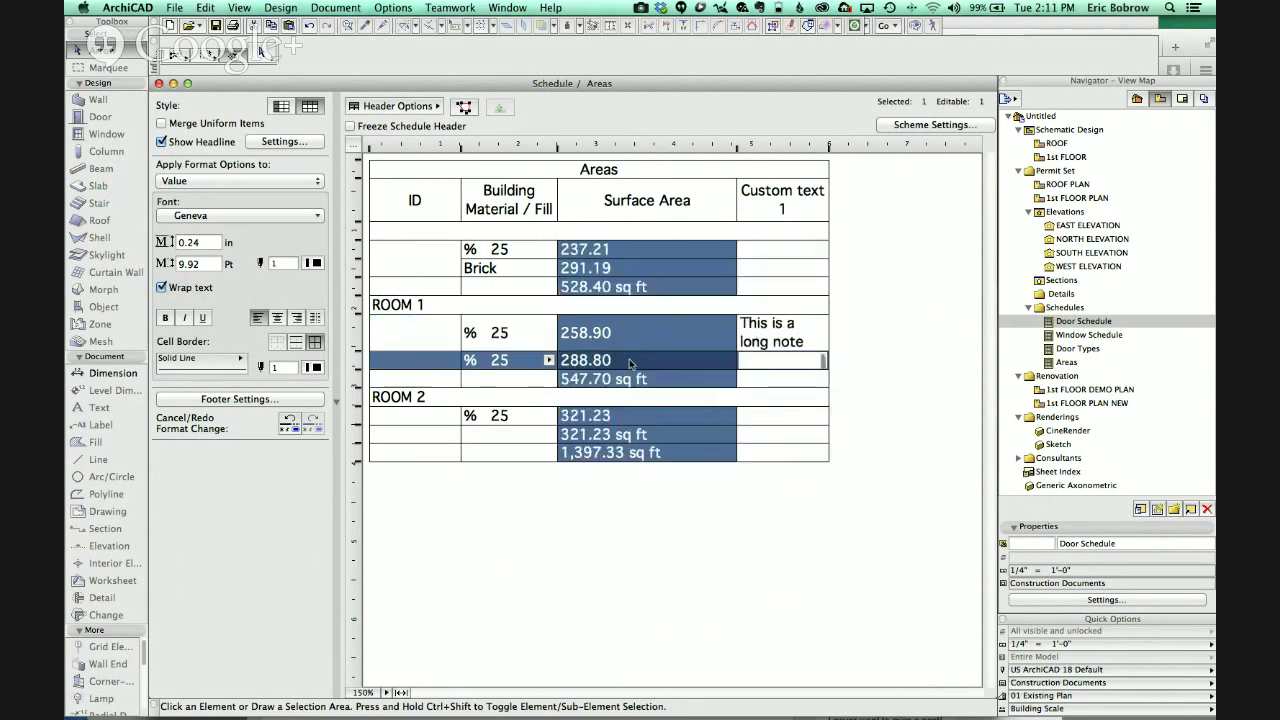
pyautogui.click(162, 288)
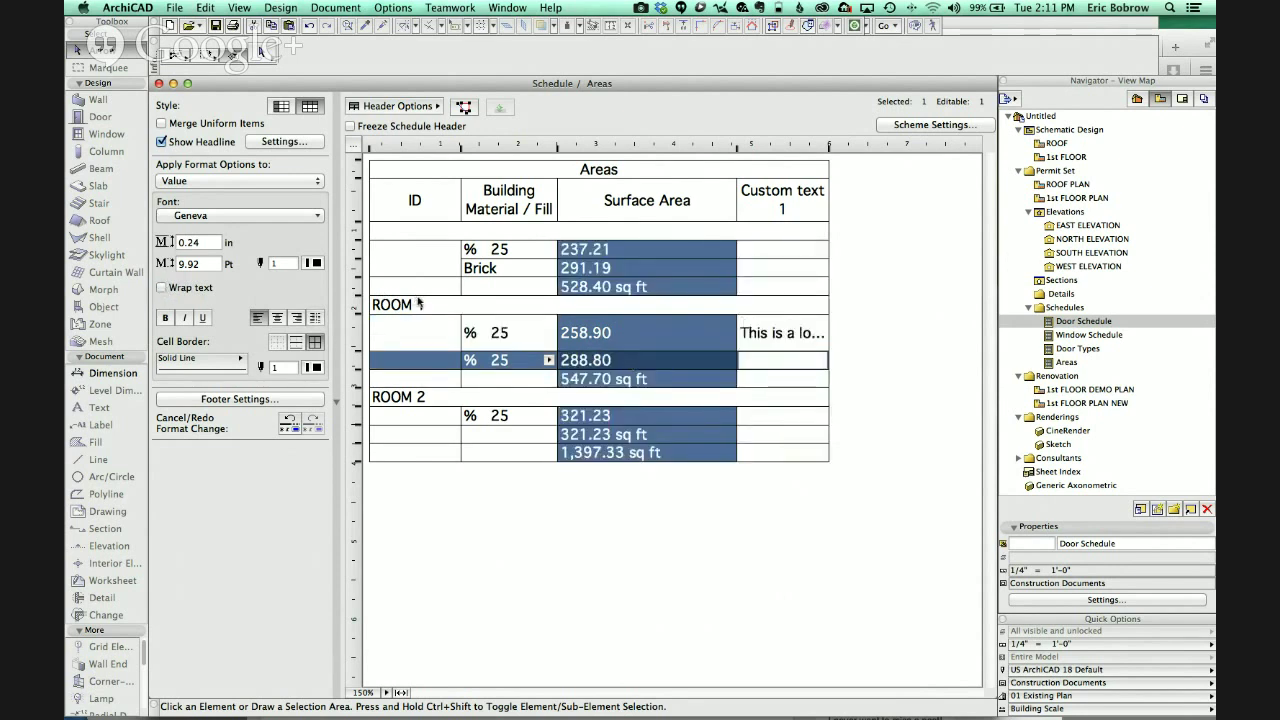
pyautogui.click(162, 288)
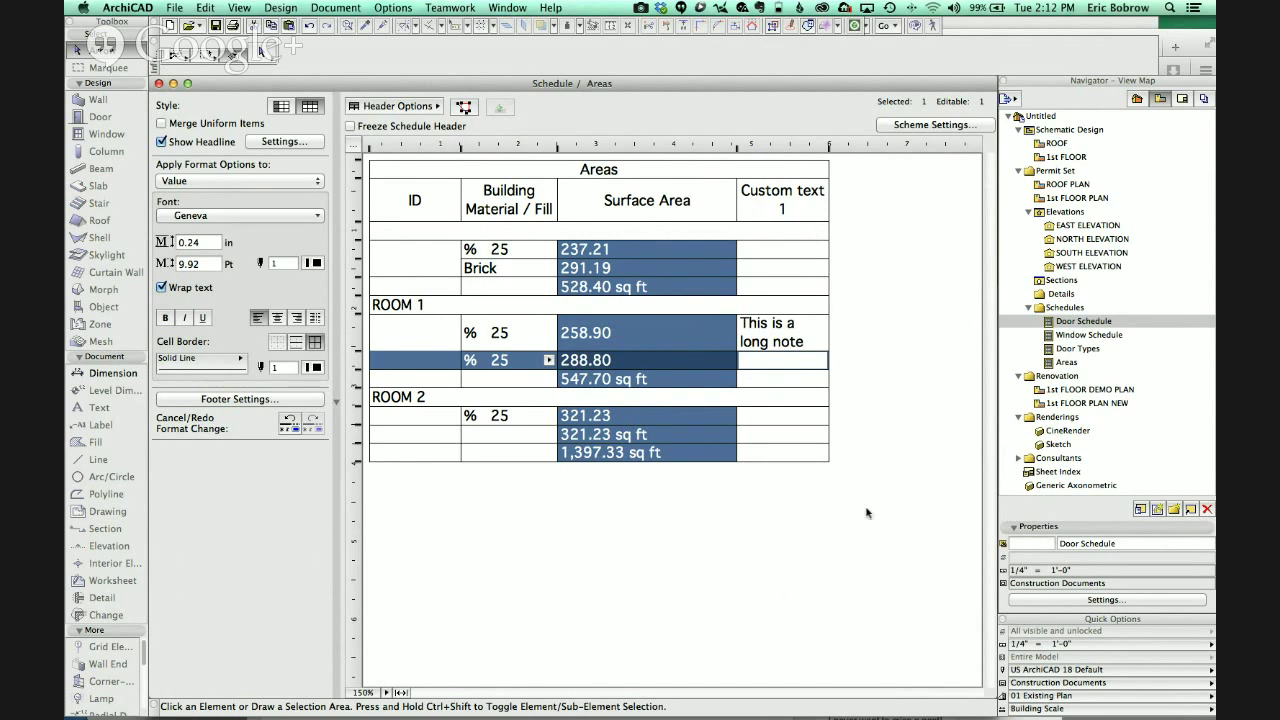
pyautogui.click(870, 538)
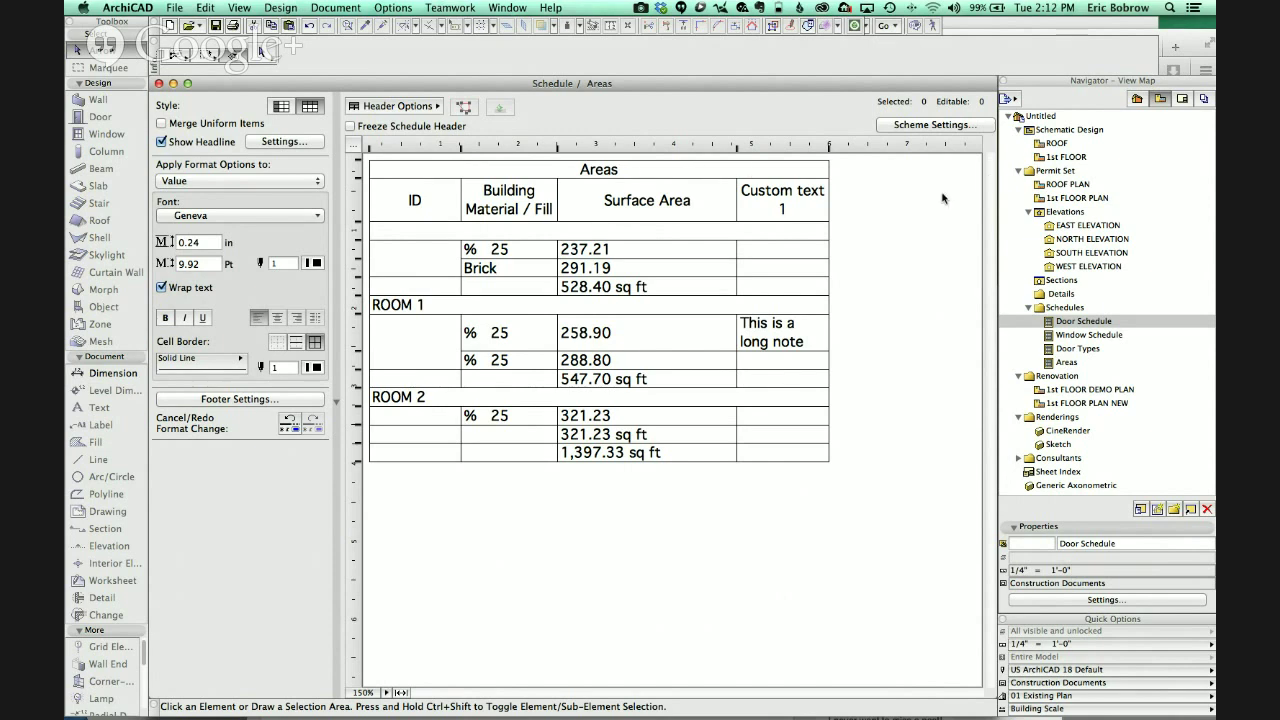
# - Open the Door Schedule view and show the criteria in its scheme settings
pyautogui.doubleClick(1054, 350)
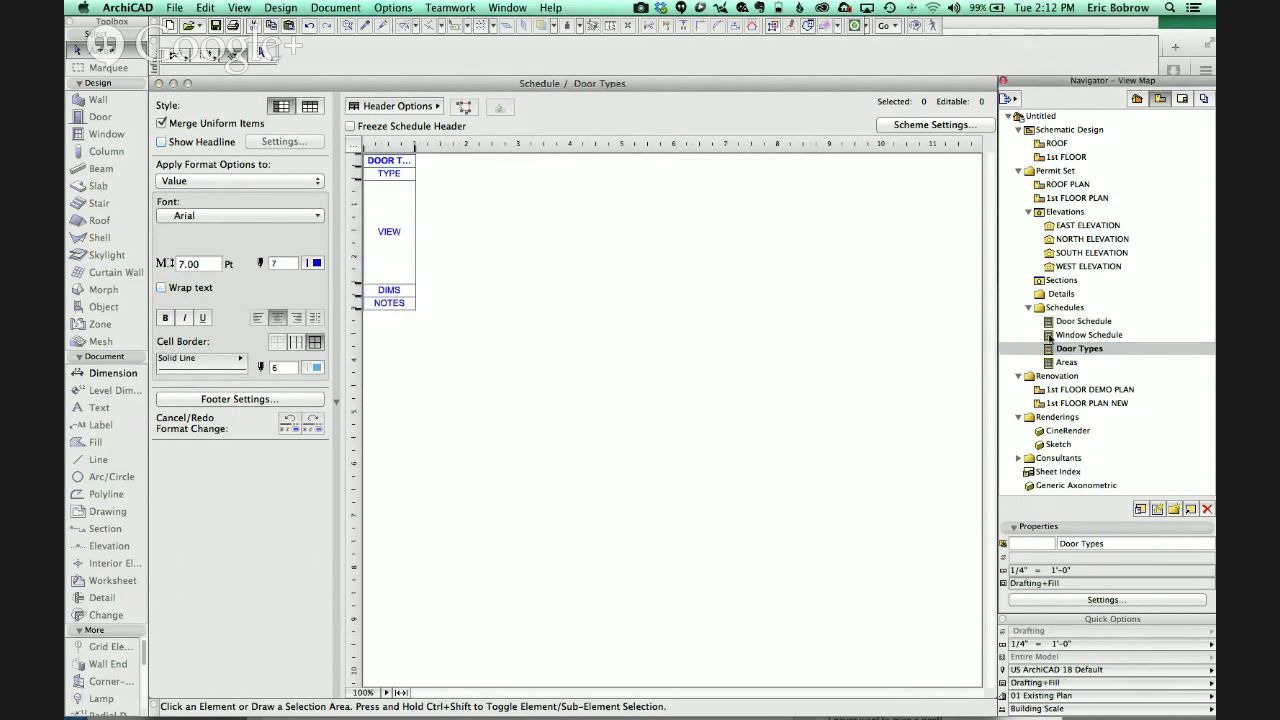
pyautogui.doubleClick(1050, 322)
pyautogui.click(945, 126)
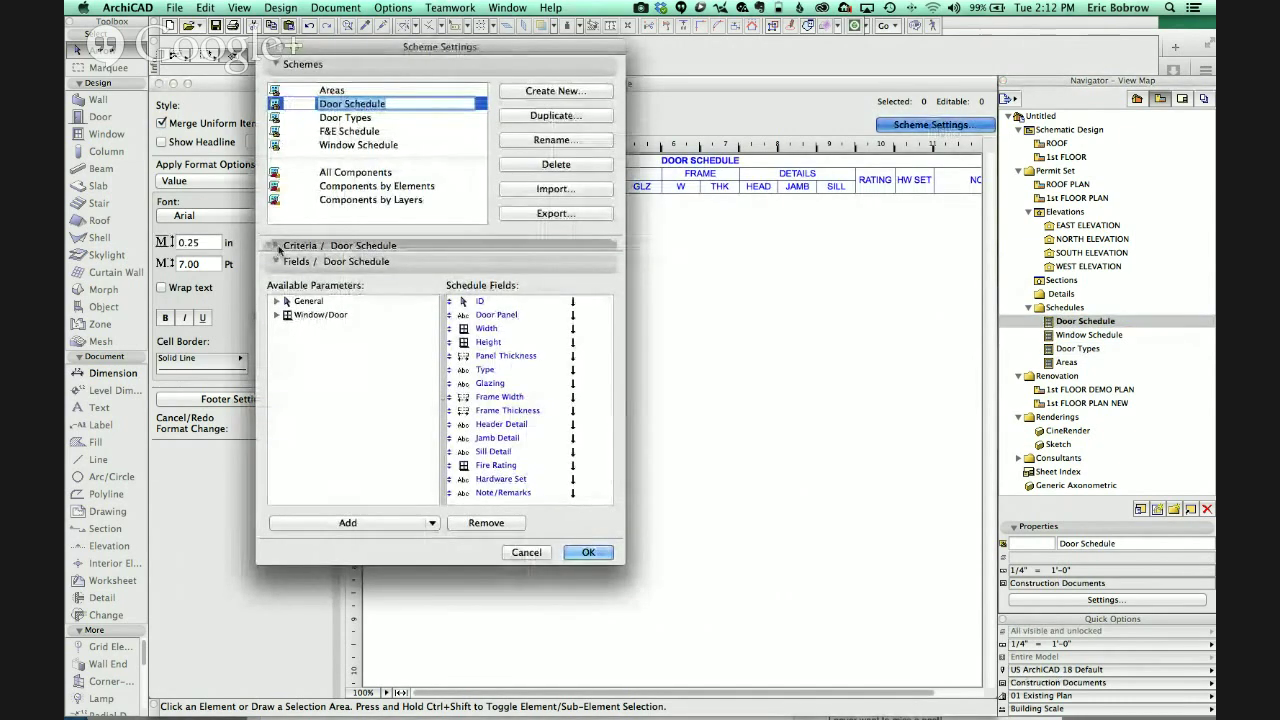
pyautogui.click(277, 246)
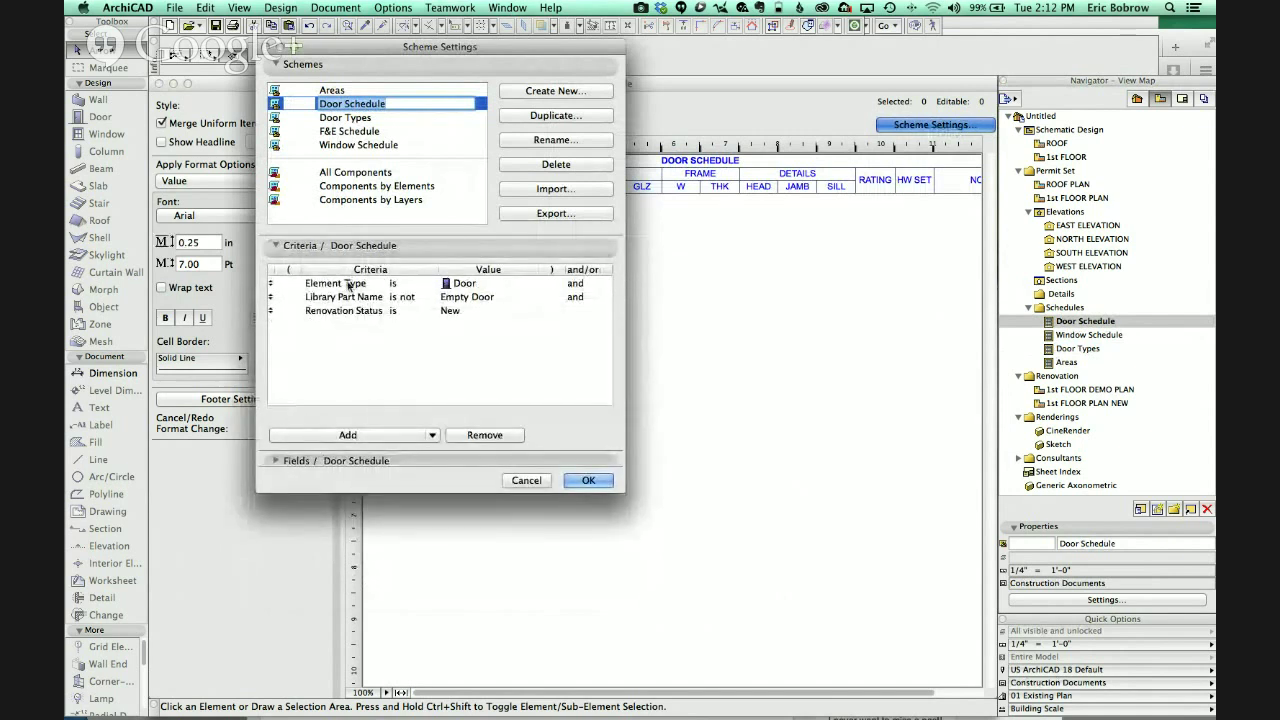
# - Look through the extended list of Element Type values for the first criterion, keeping Door selected
pyautogui.click(474, 286)
pyautogui.click(528, 284)
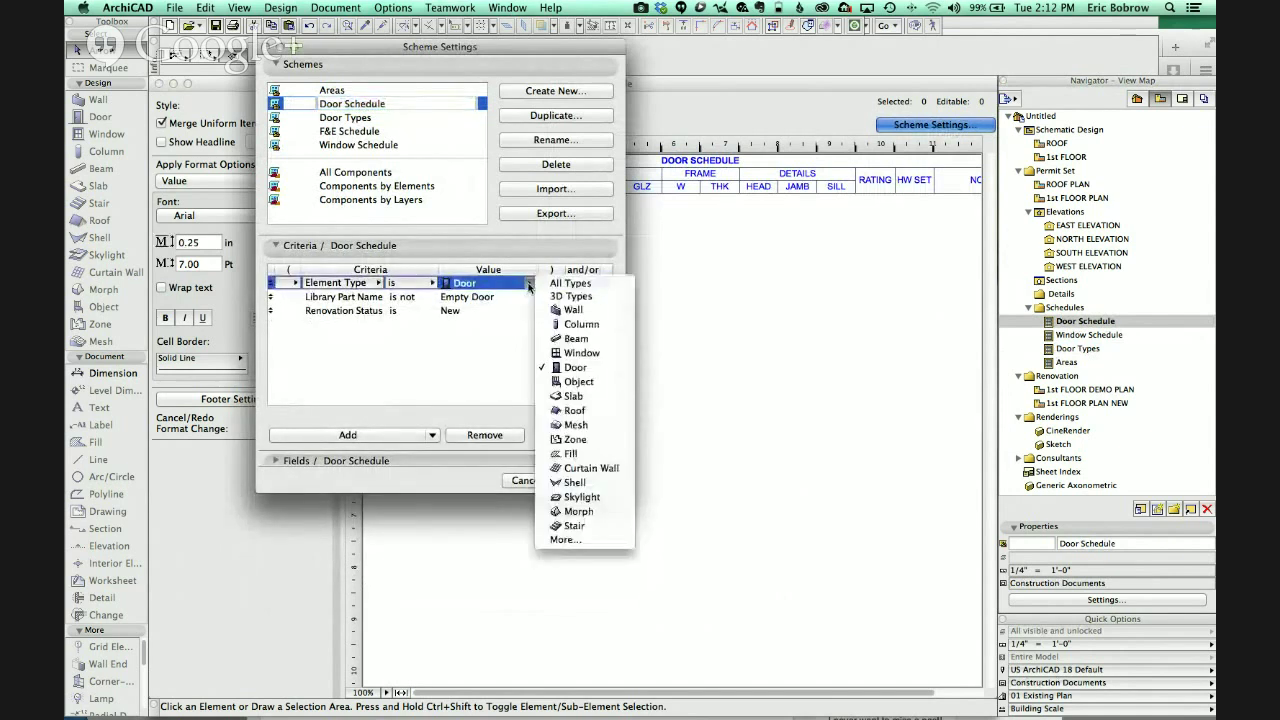
pyautogui.click(565, 540)
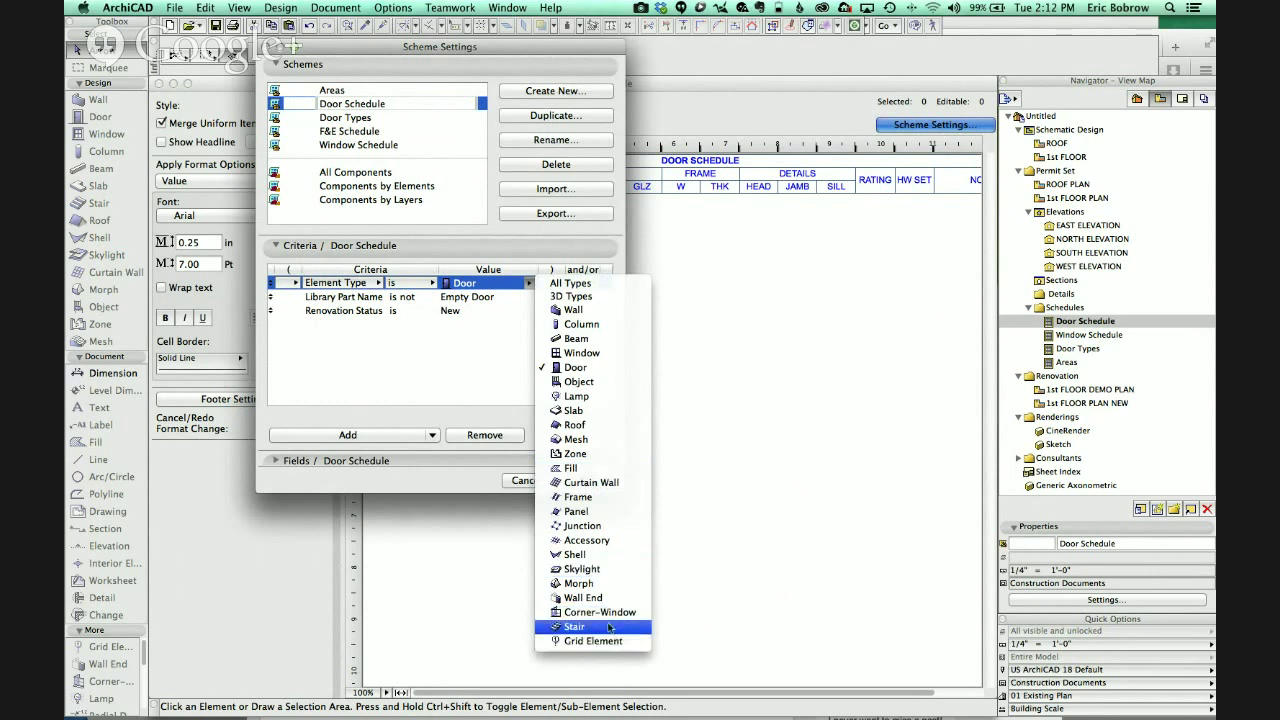
pyautogui.press('Escape')
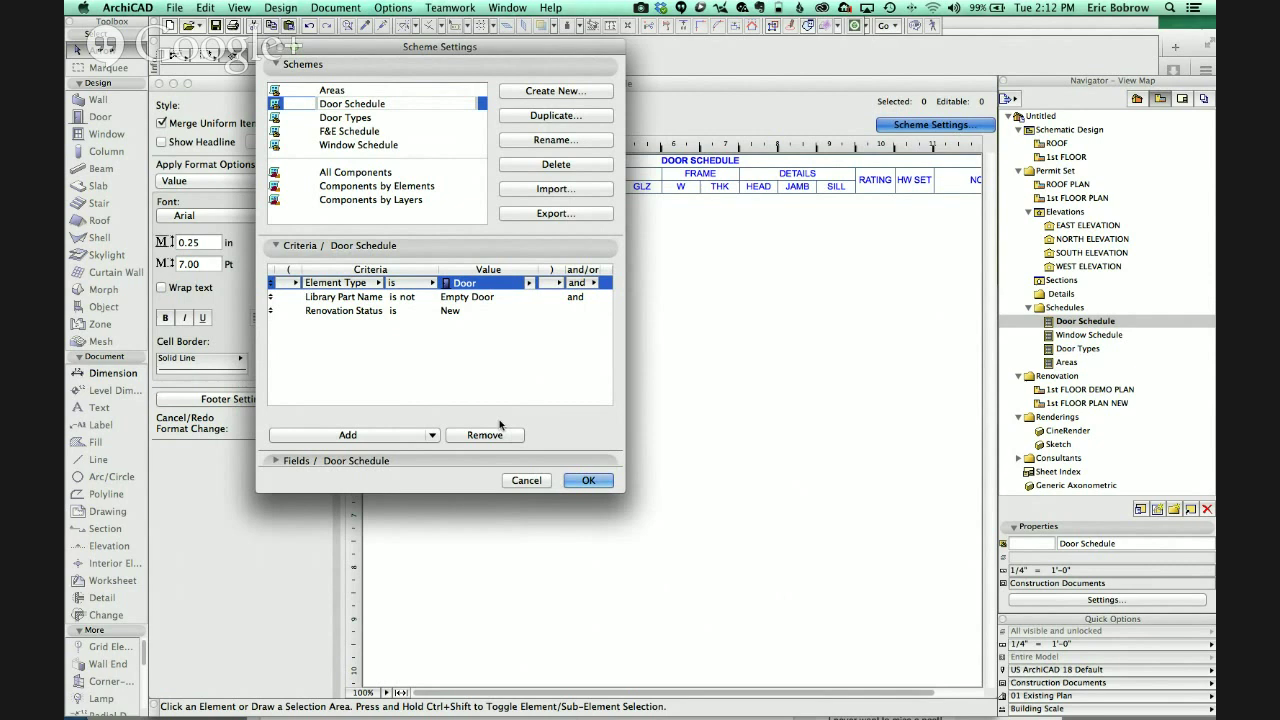
# - Add an Element Type is Curtain Wall criterion above the existing Door Schedule criteria
pyautogui.click(347, 434)
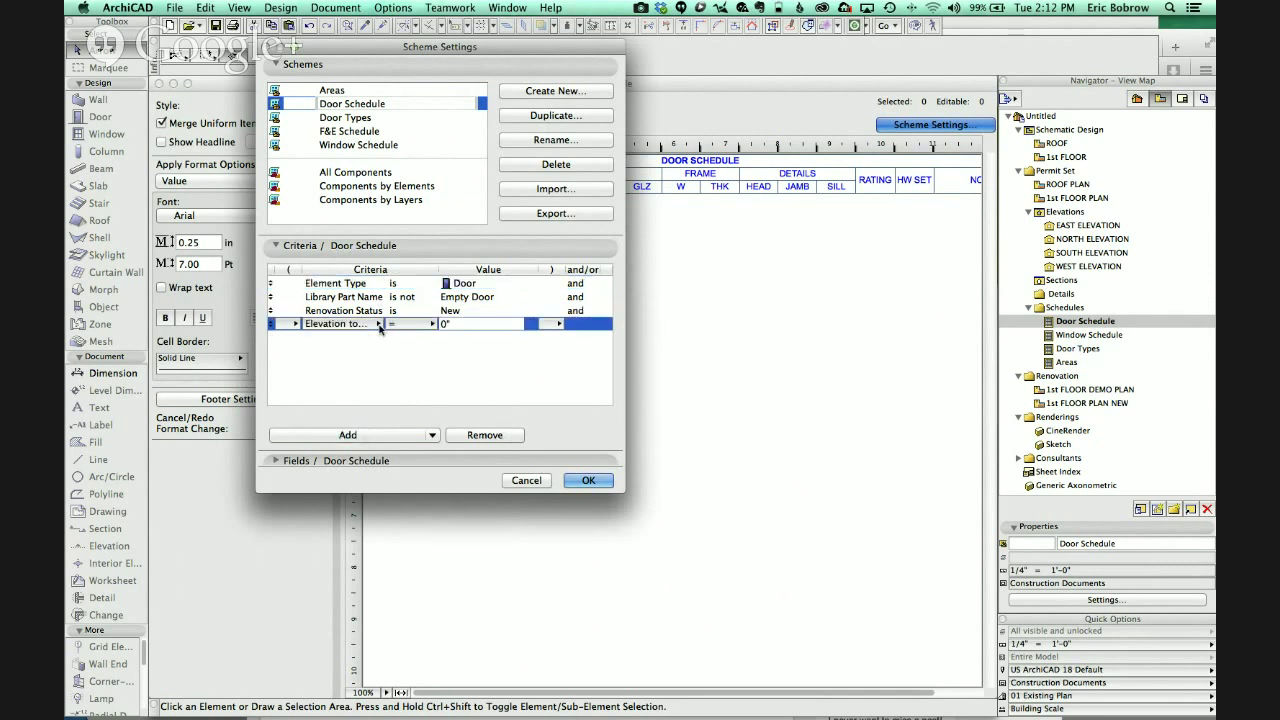
pyautogui.moveTo(272, 324); pyautogui.dragTo(270, 283)
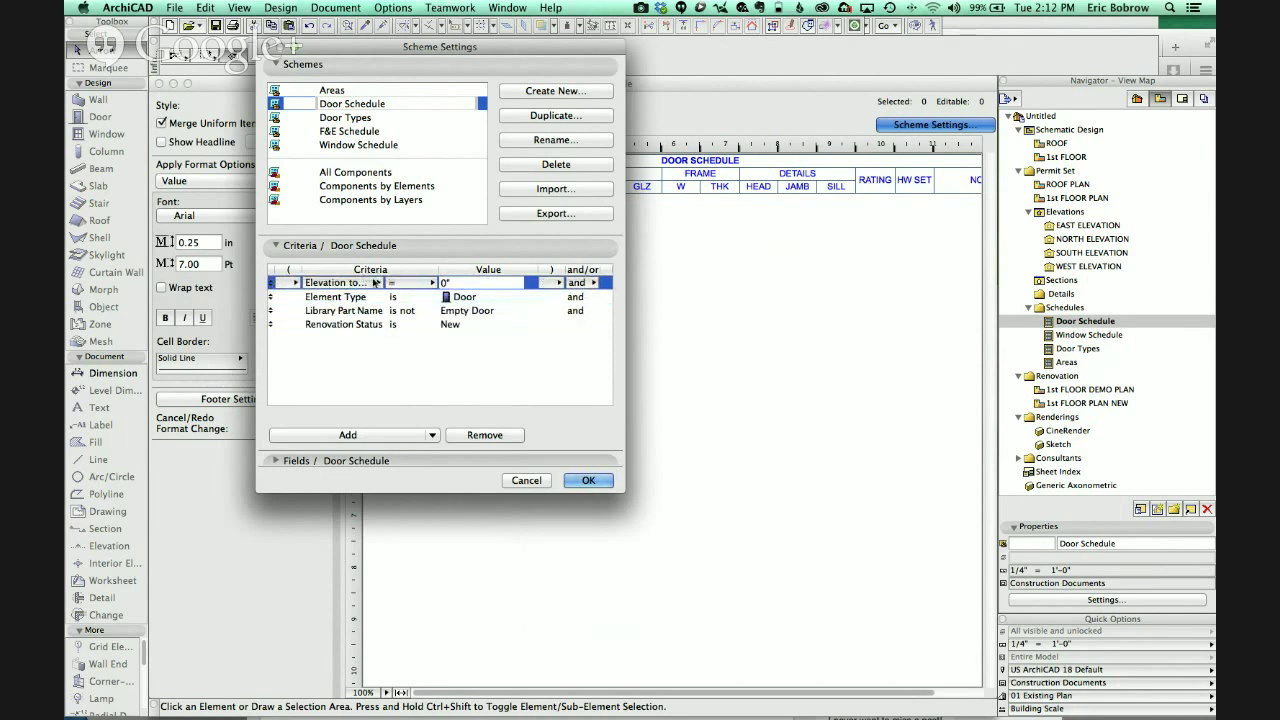
pyautogui.click(374, 283)
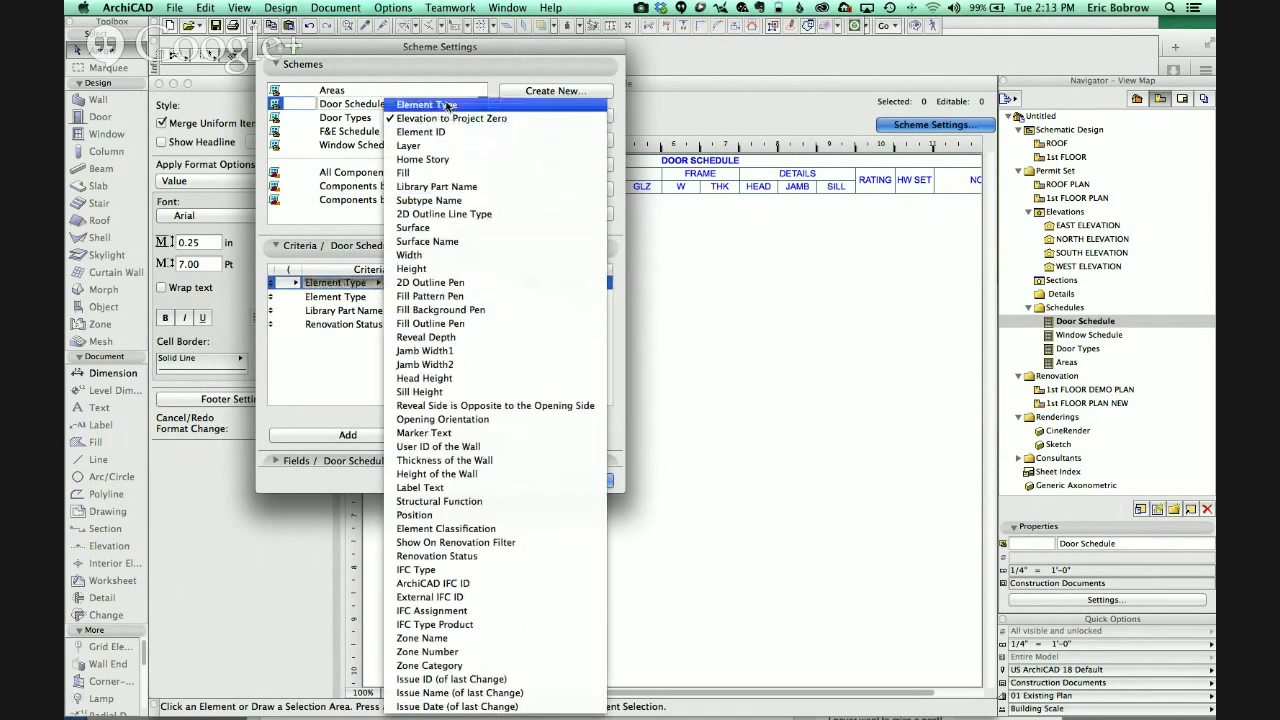
pyautogui.click(446, 105)
pyautogui.click(530, 284)
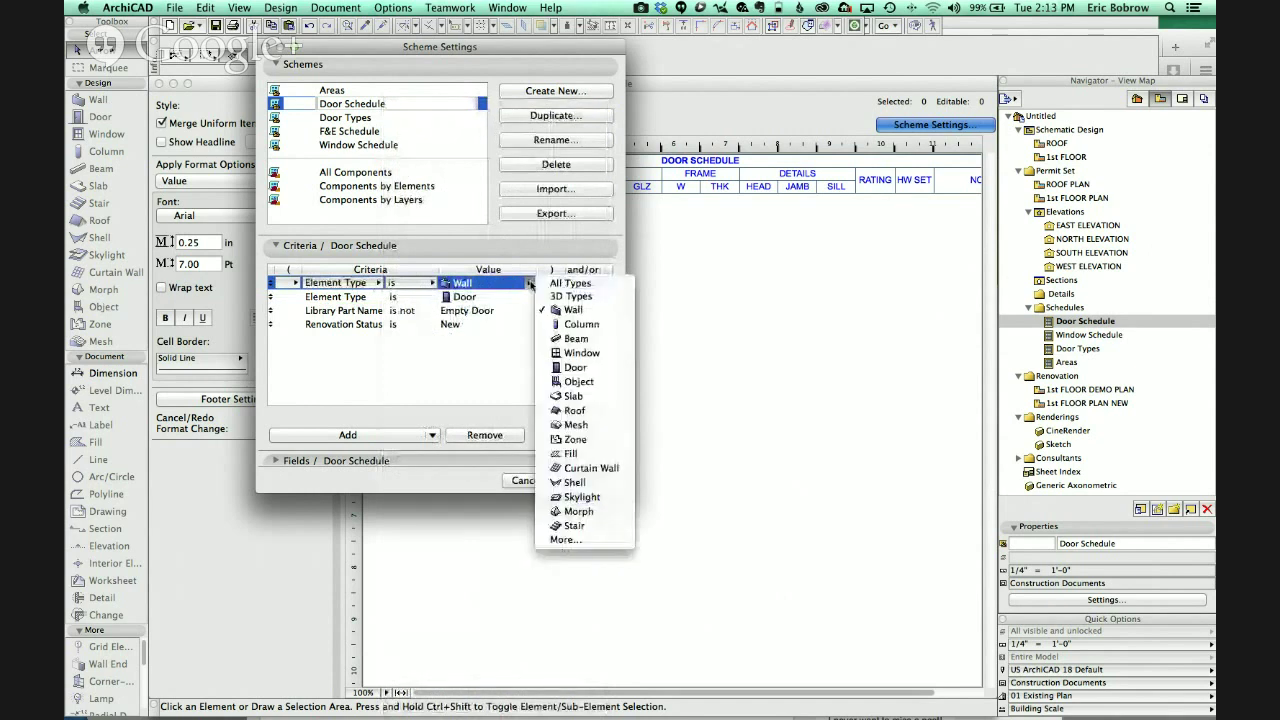
pyautogui.click(601, 469)
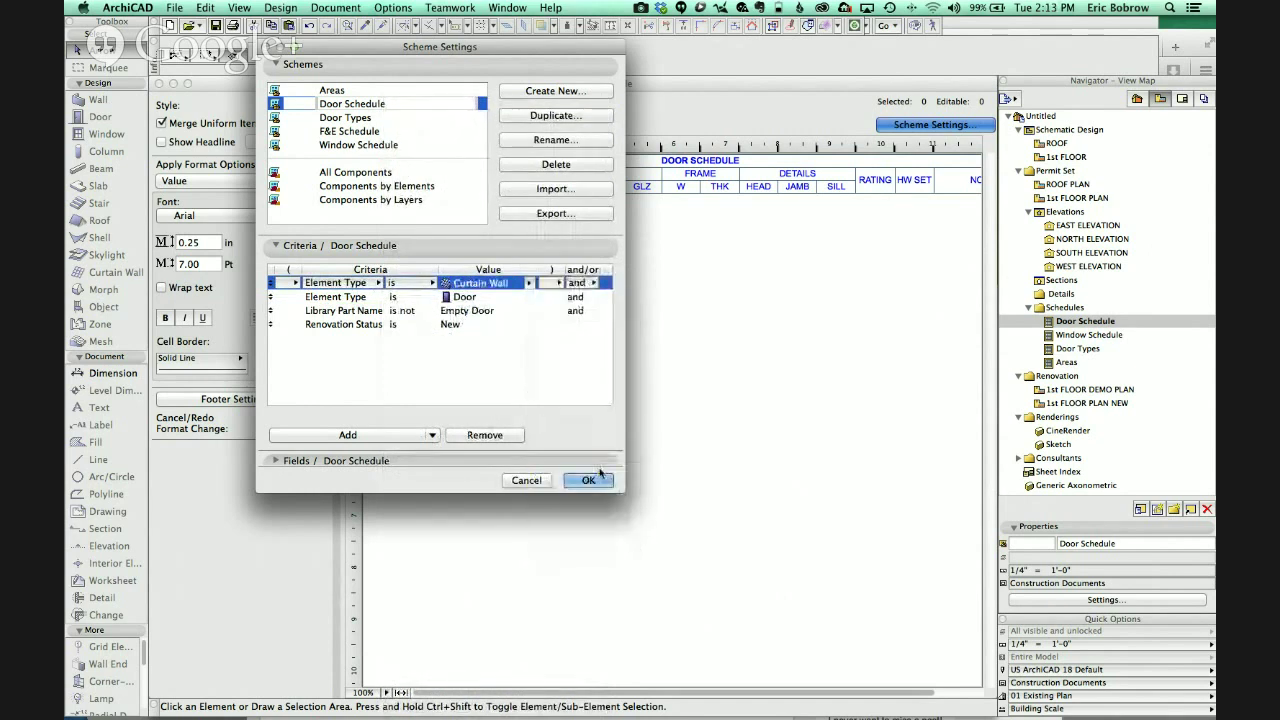
# - Change the element type of the new first criterion to Panel, found among the extended values
pyautogui.click(530, 284)
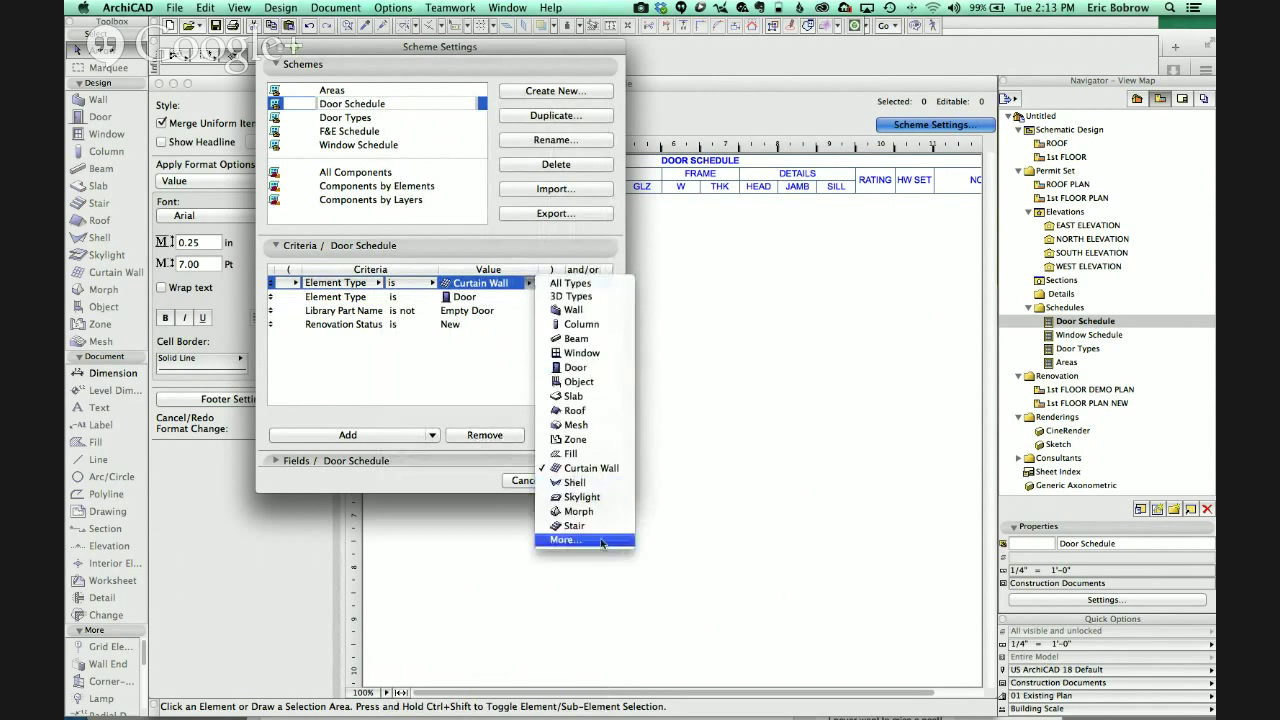
pyautogui.click(565, 540)
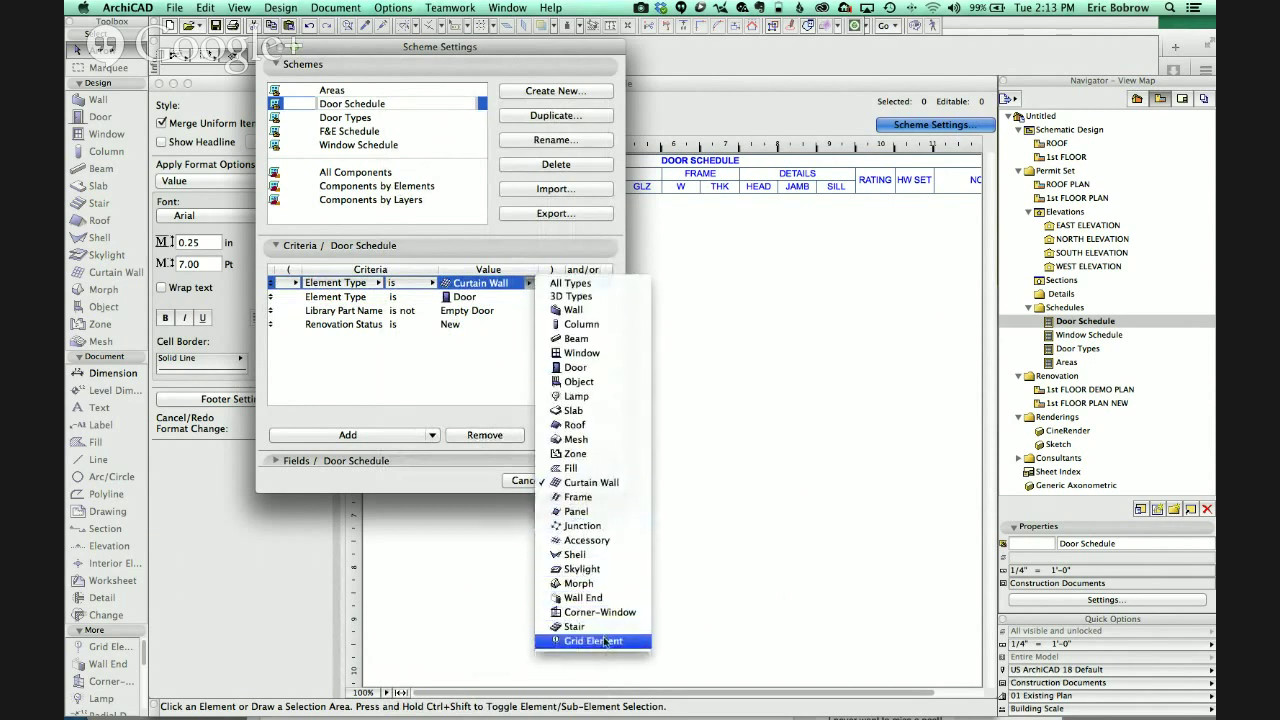
pyautogui.click(577, 514)
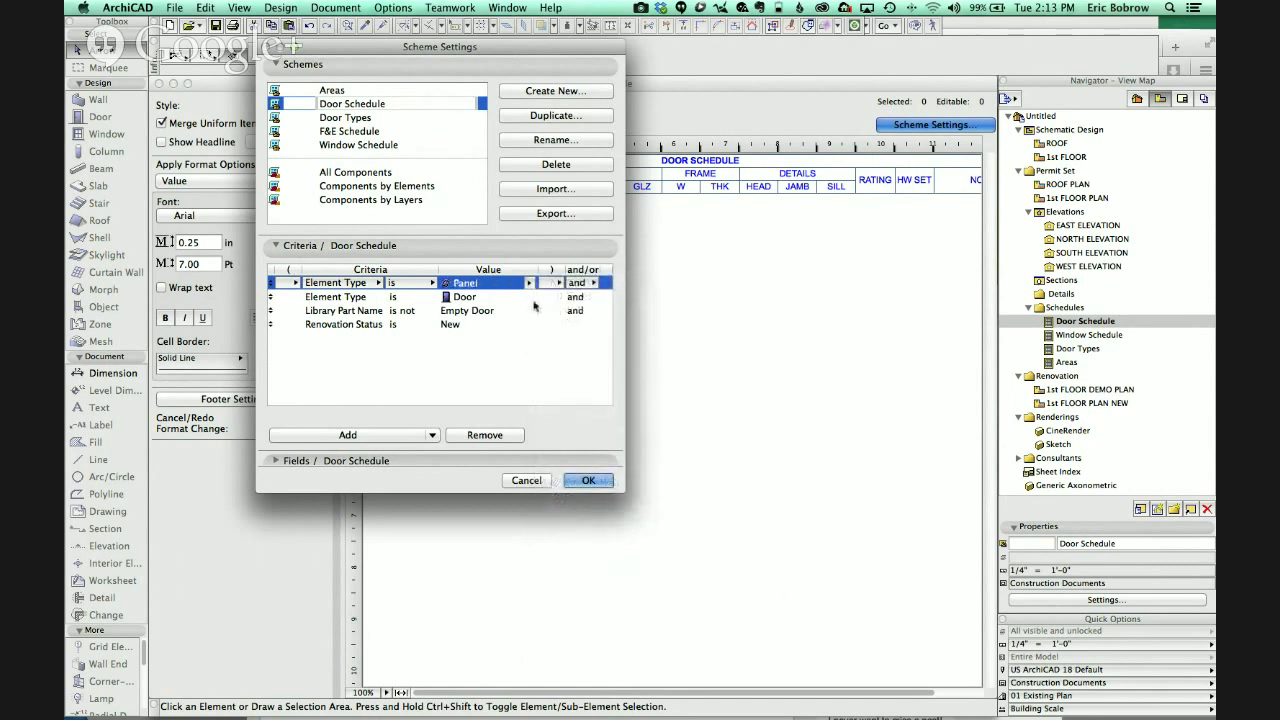
# - Look through the extended element types for the Door criterion, keeping Door selected, and cancel the scheme changes
pyautogui.click(478, 302)
pyautogui.click(529, 297)
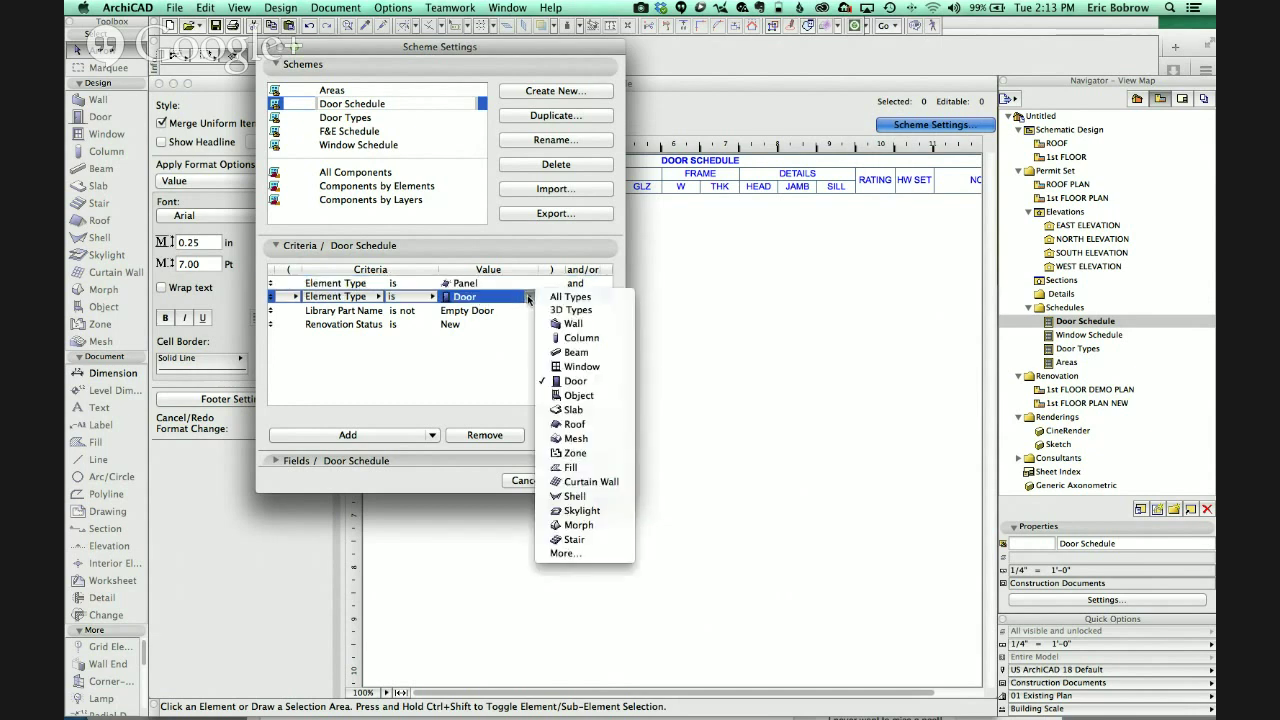
pyautogui.click(575, 554)
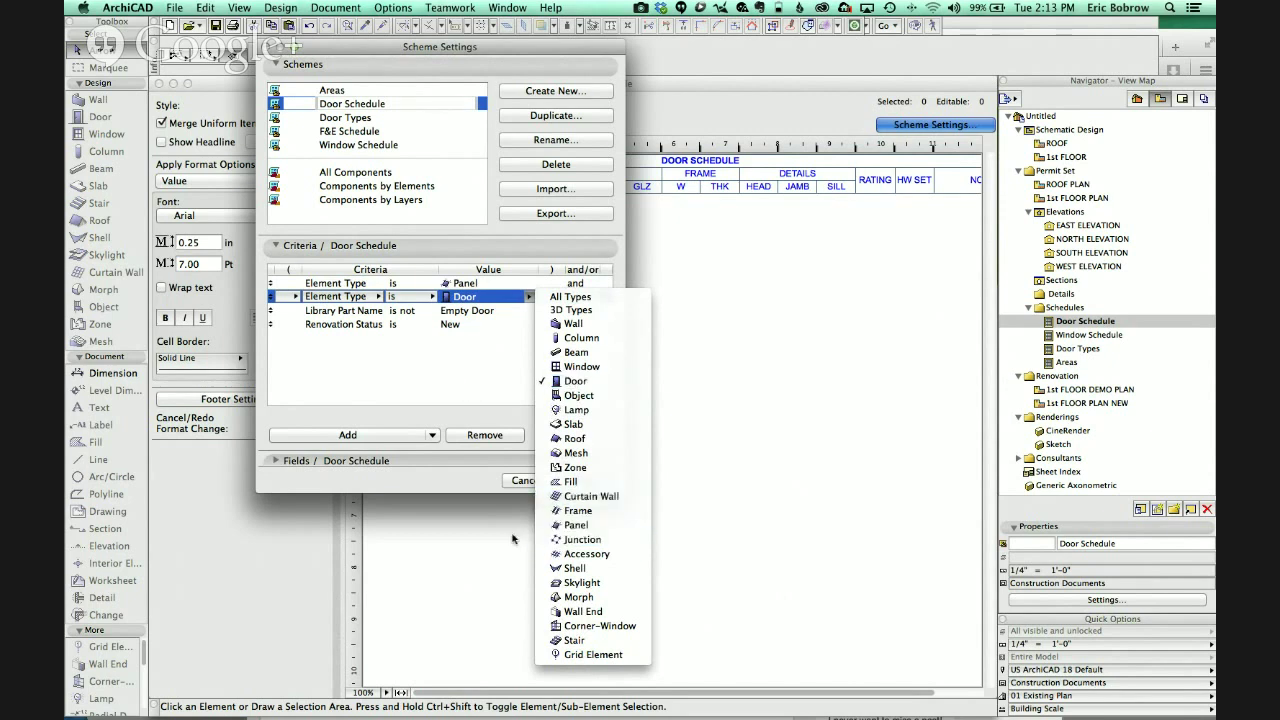
pyautogui.click(461, 485)
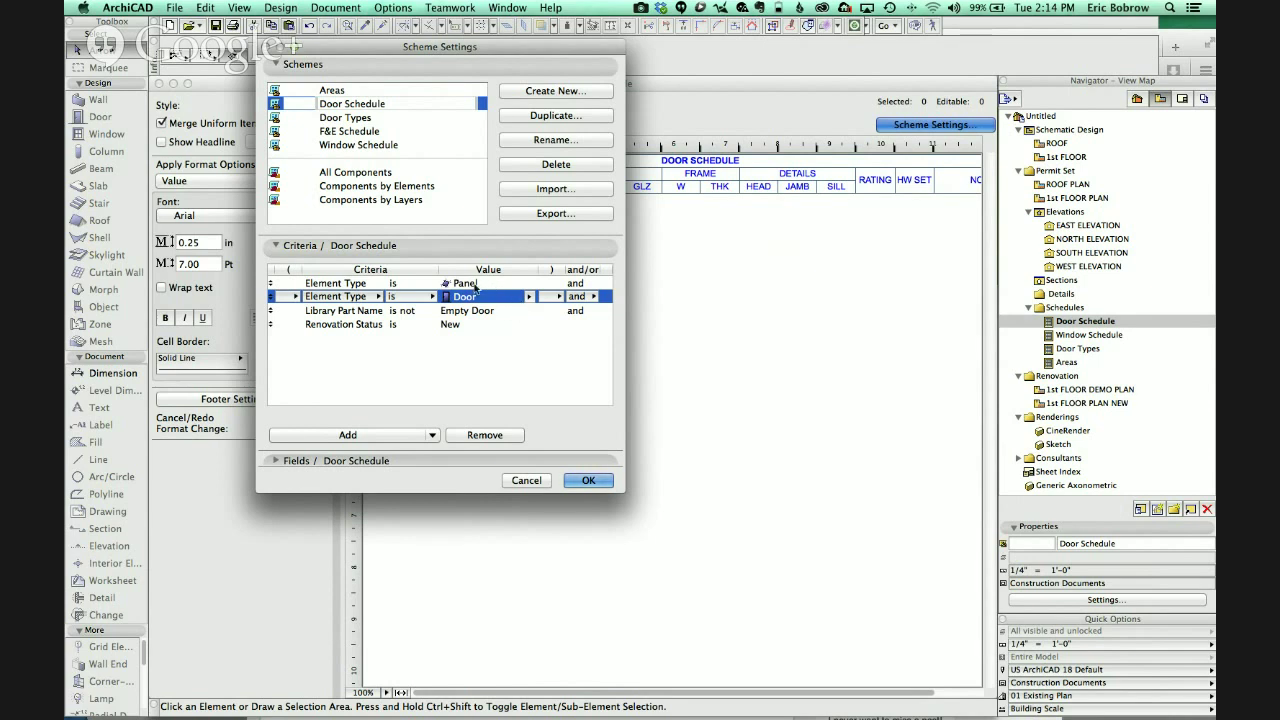
pyautogui.click(528, 297)
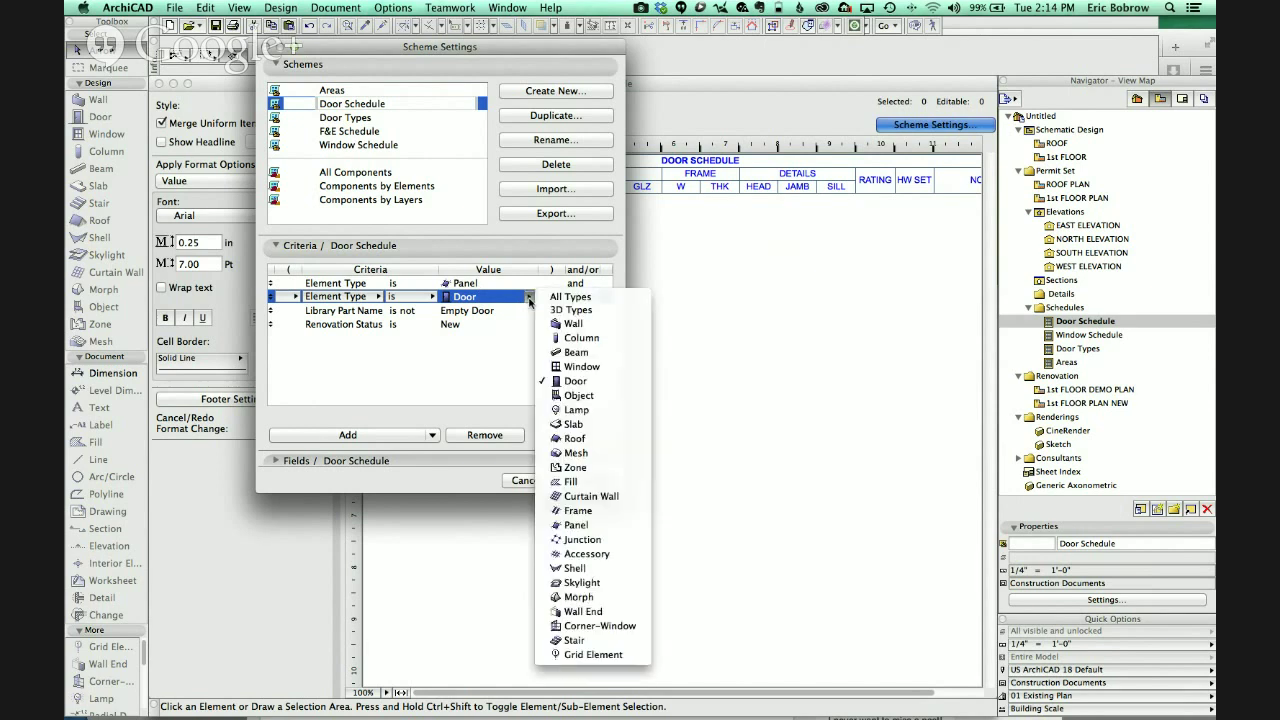
pyautogui.click(521, 373)
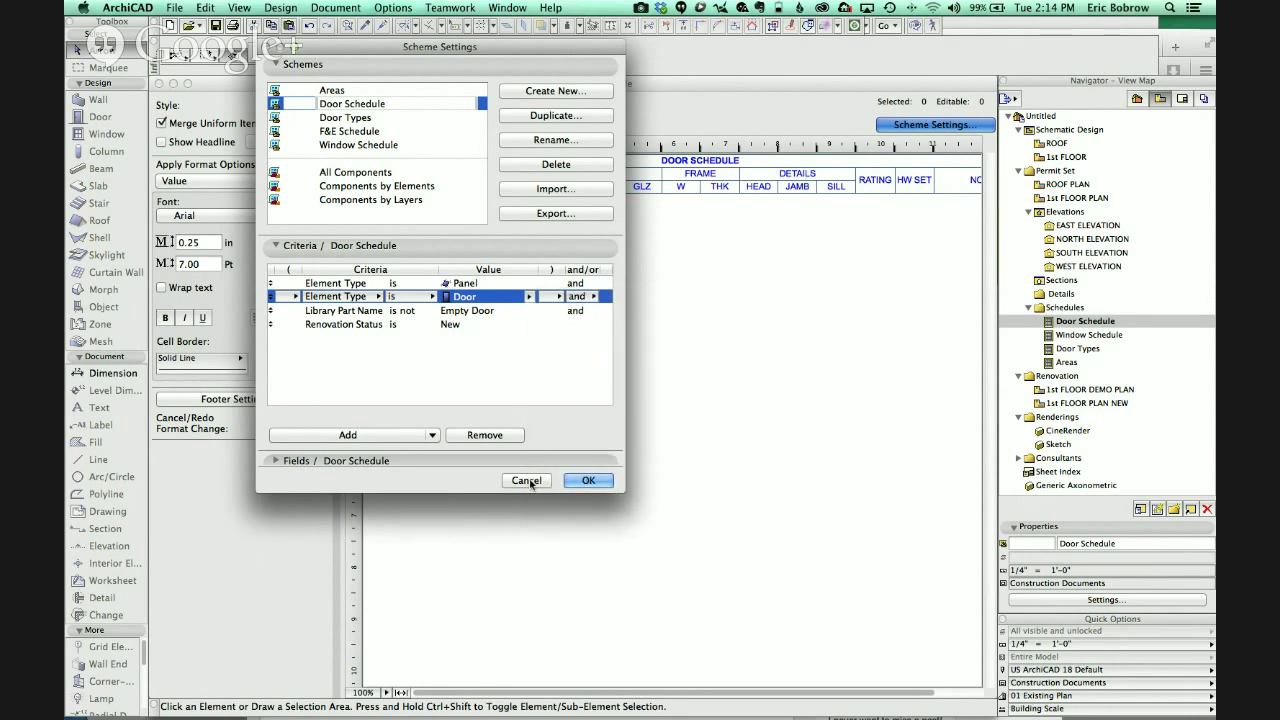
pyautogui.click(527, 481)
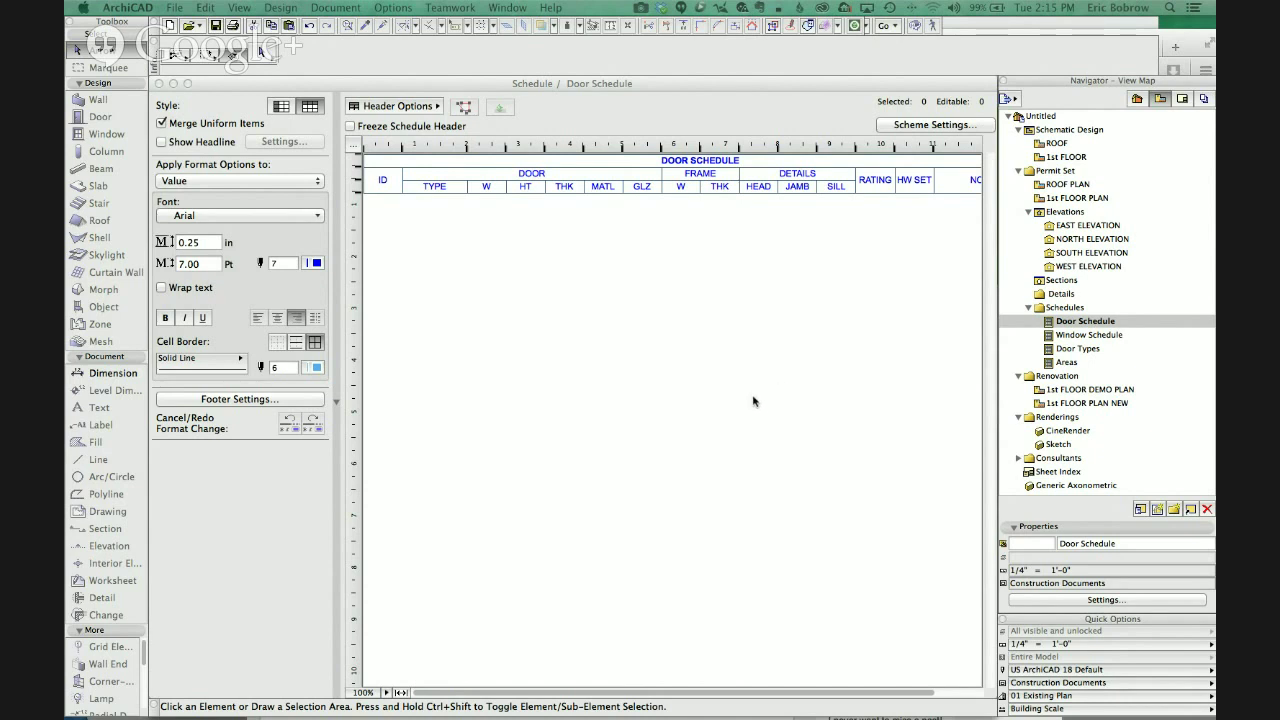
# - Reopen the Door Schedule's scheme settings and put an opening parenthesis before the Renovation Status is New criterion
pyautogui.click(926, 127)
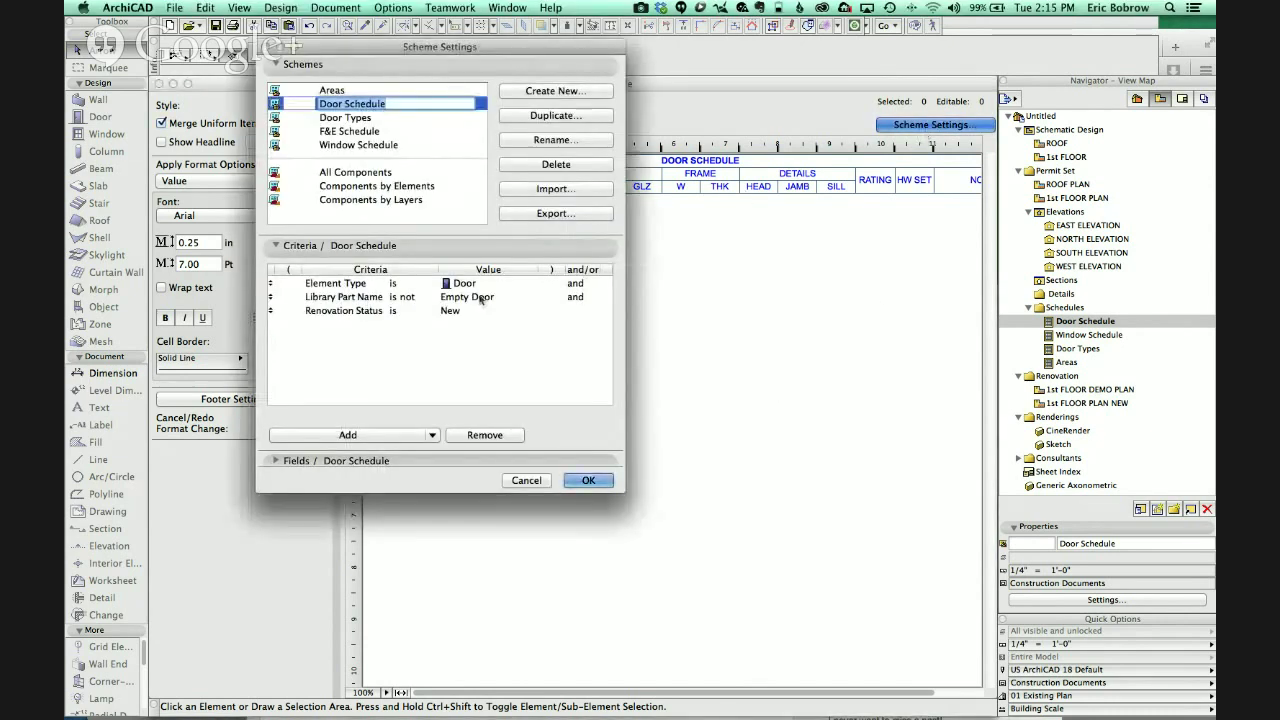
pyautogui.click(456, 311)
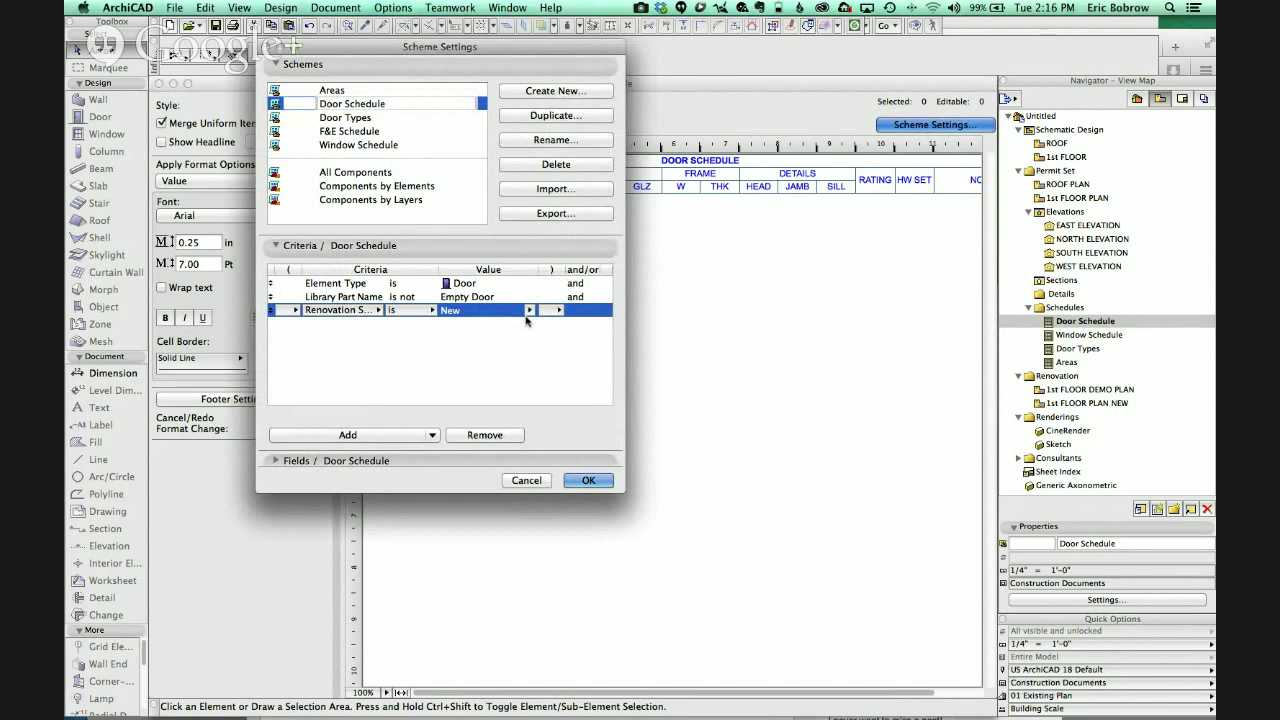
pyautogui.click(299, 311)
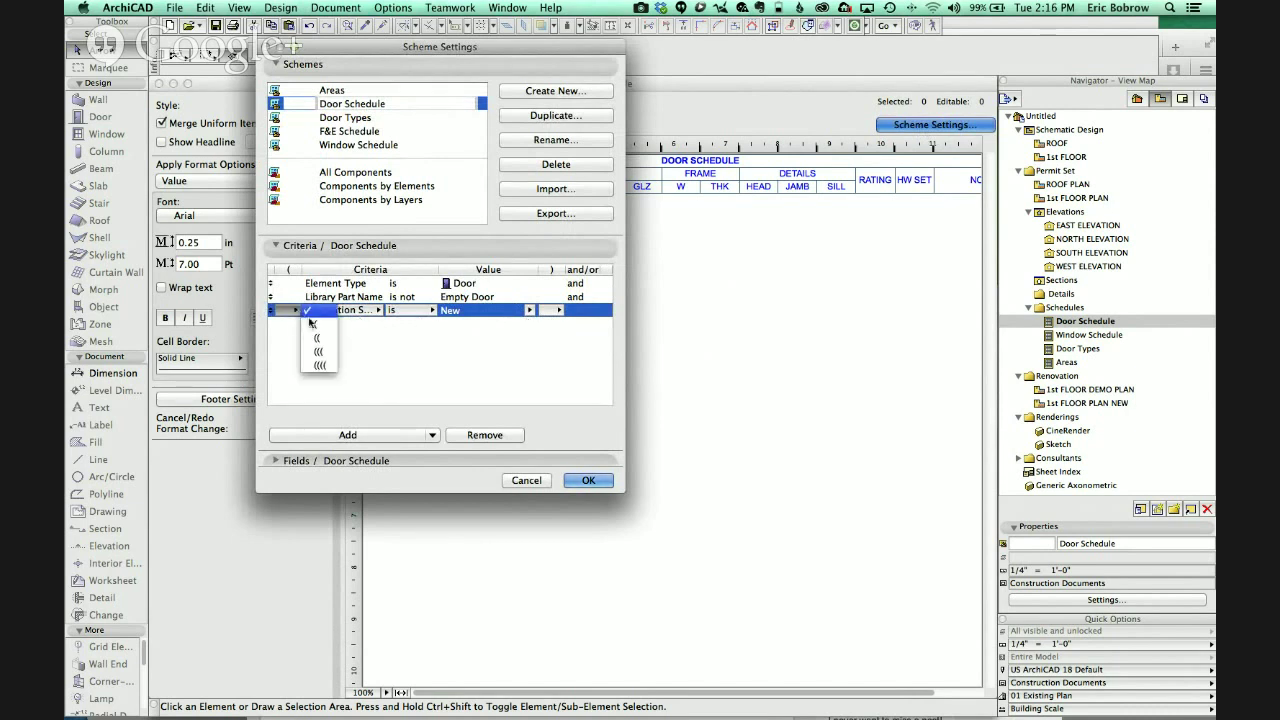
pyautogui.click(318, 326)
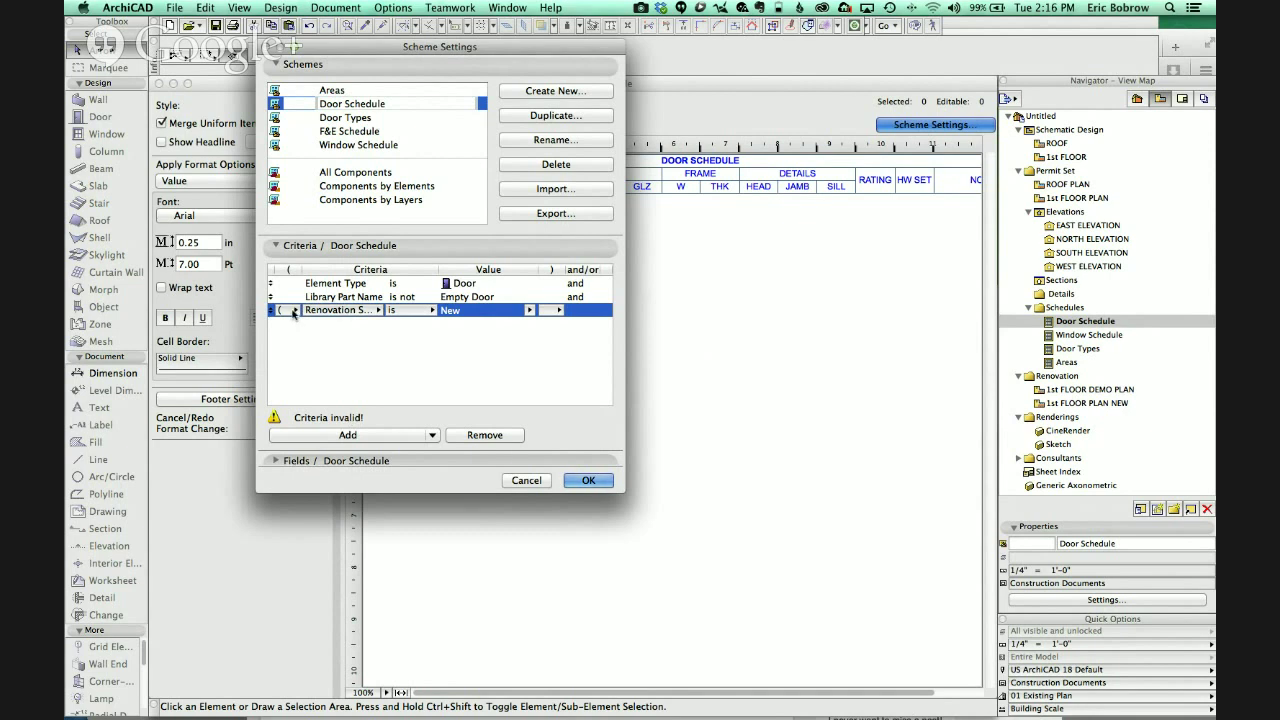
# - Add a Renovation Status is Existing criterion at the end of the Door Schedule criteria
pyautogui.click(347, 435)
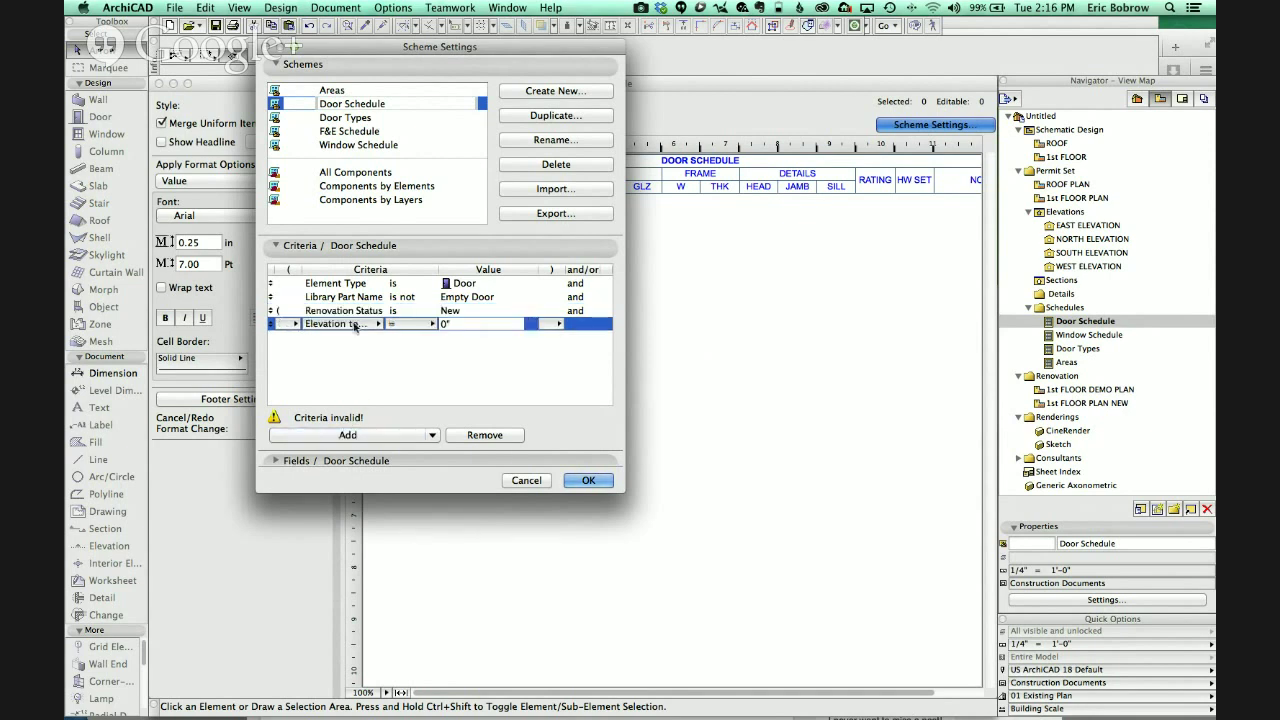
pyautogui.click(357, 323)
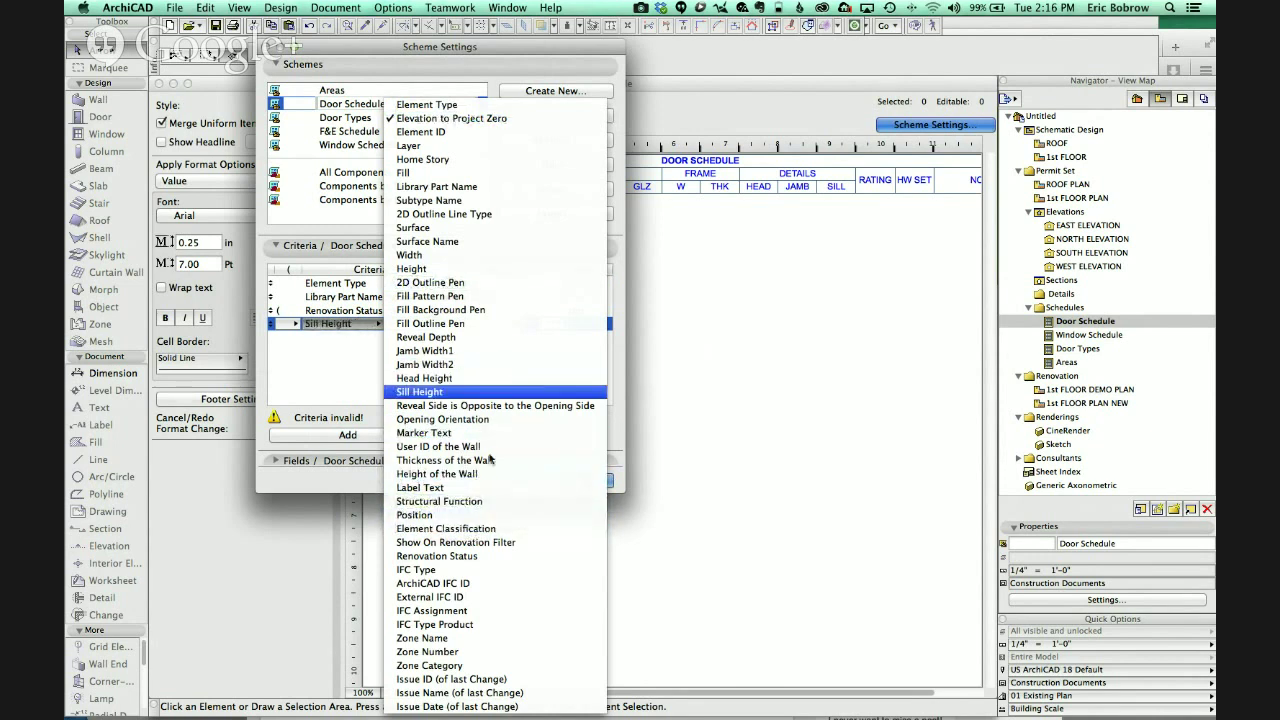
pyautogui.click(484, 557)
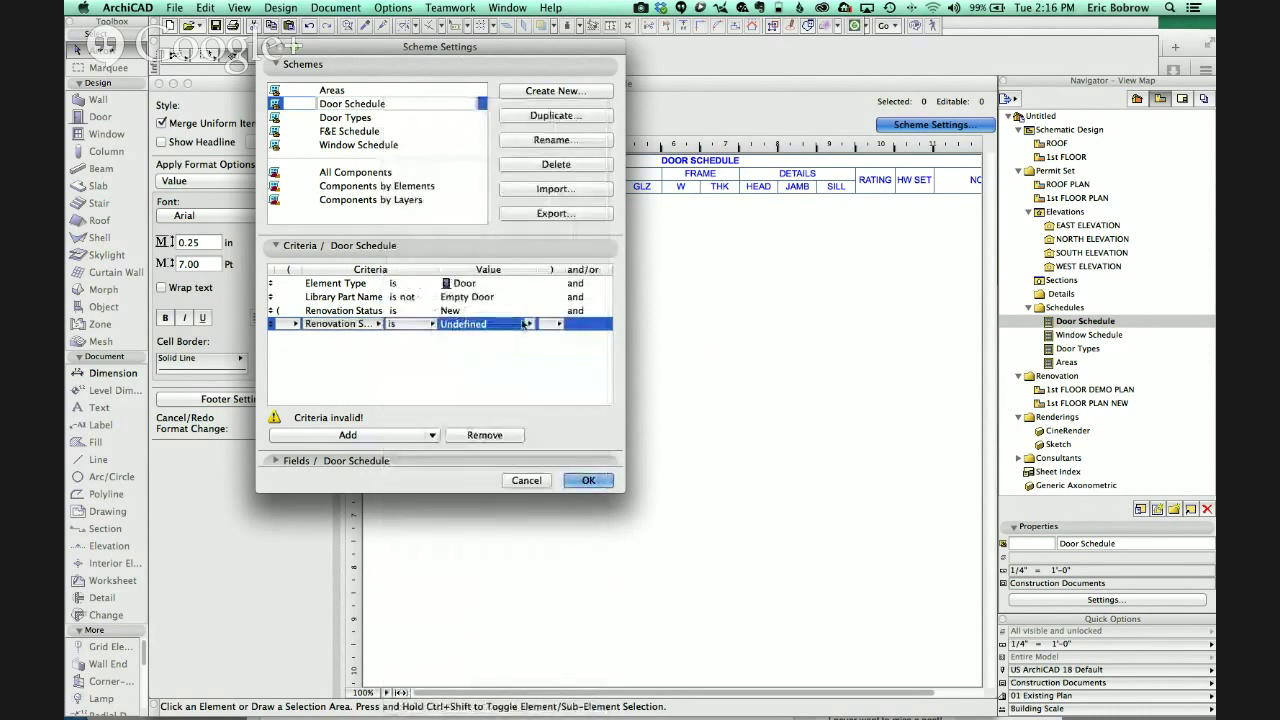
pyautogui.click(528, 324)
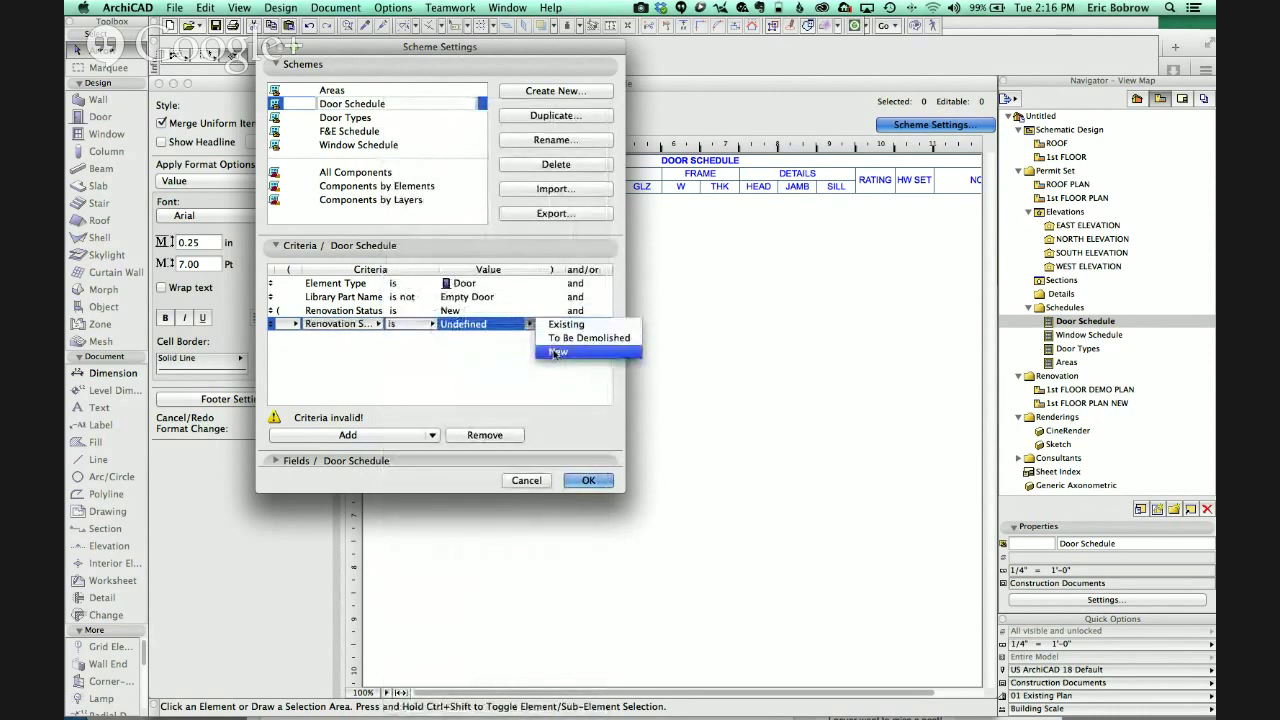
pyautogui.click(564, 324)
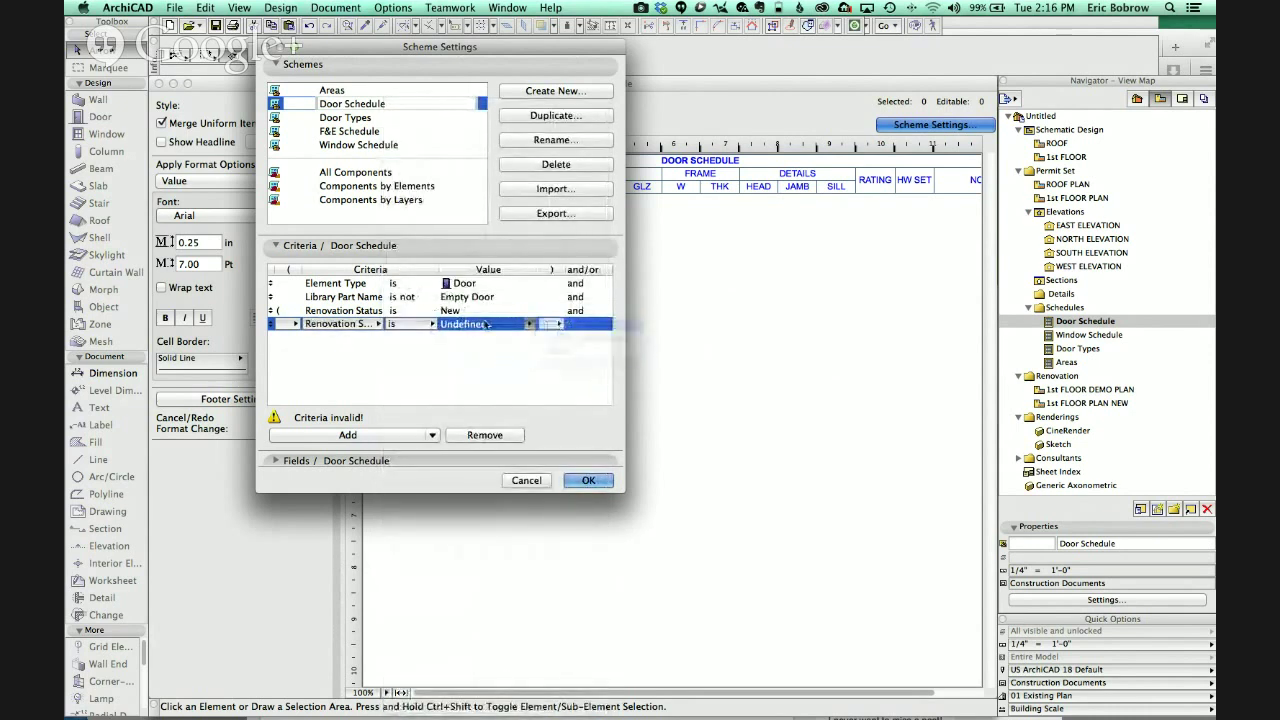
# - Put a closing parenthesis after the Existing criterion and join the New and Existing criteria with or
pyautogui.click(550, 325)
pyautogui.click(570, 340)
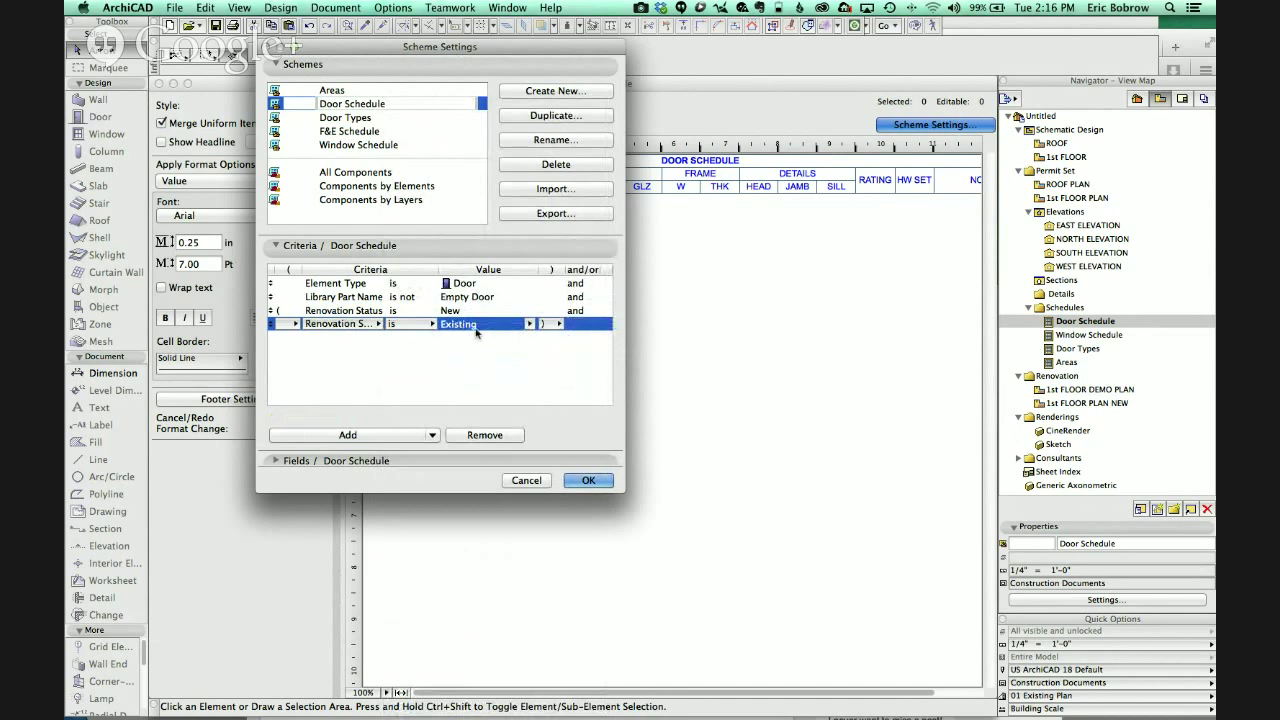
pyautogui.click(588, 311)
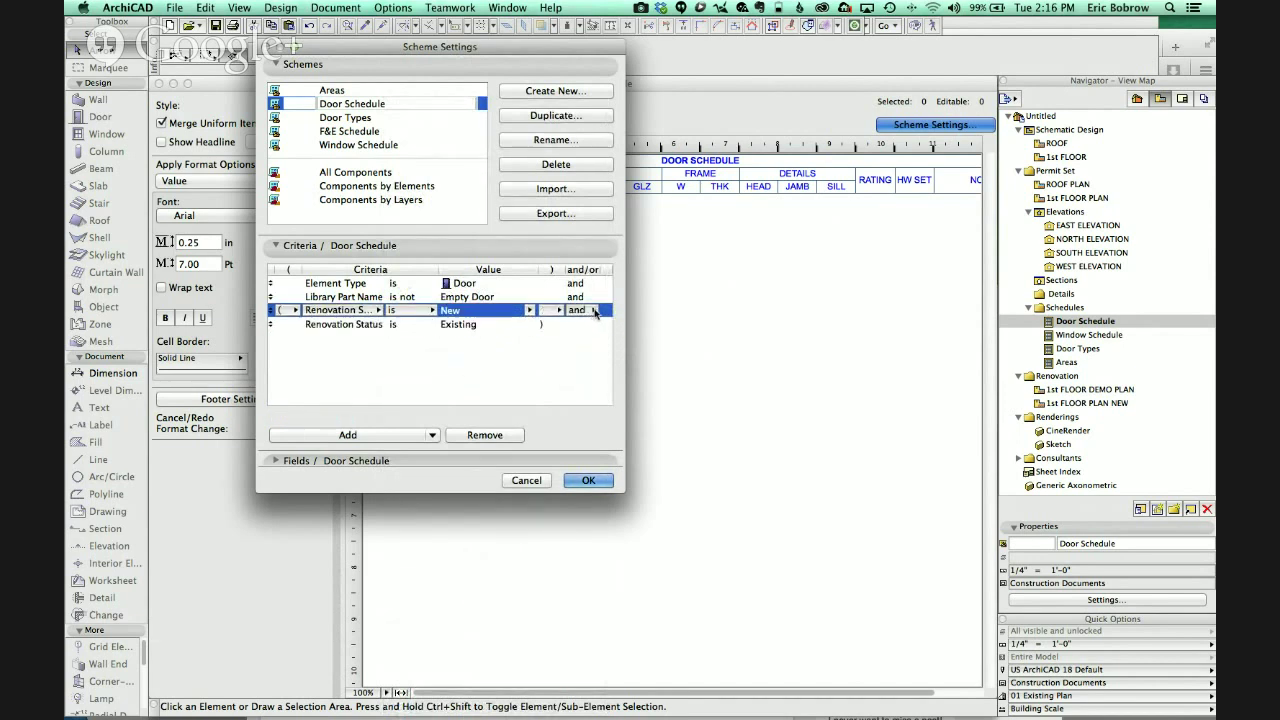
pyautogui.click(595, 311)
pyautogui.click(614, 325)
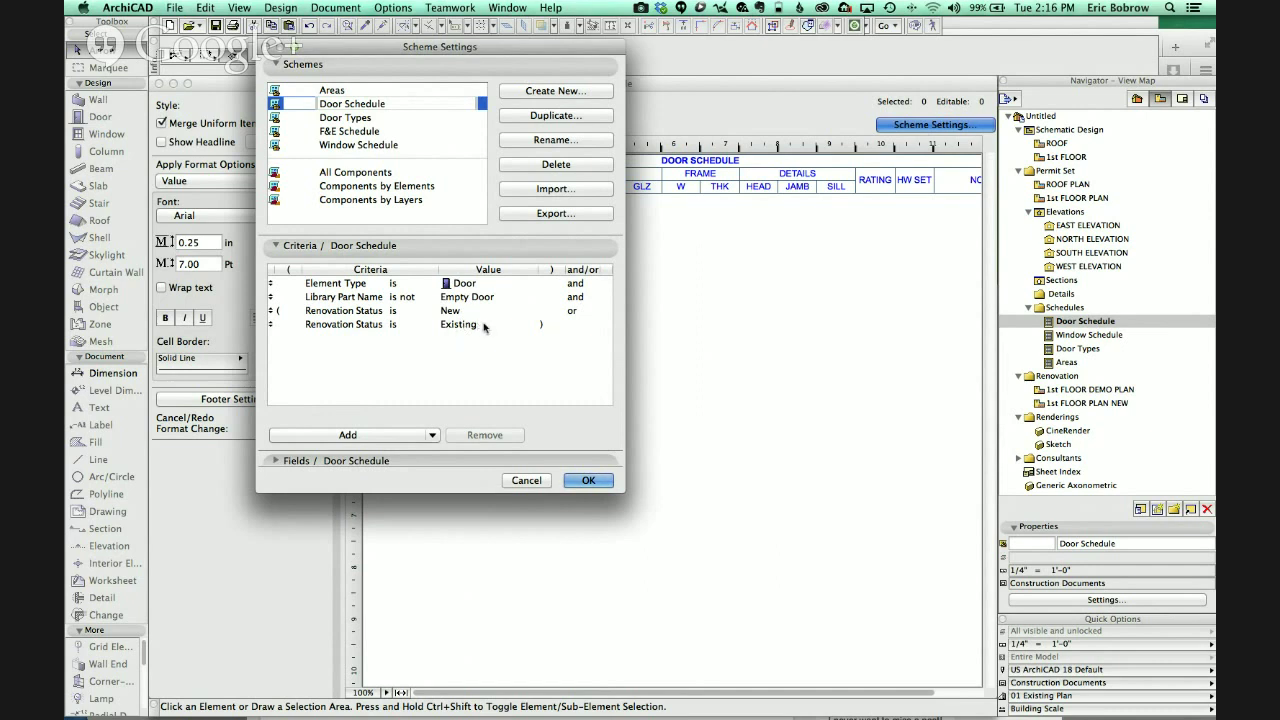
# - Check the comparison options of the Existing renovation status criterion, keeping is, and cancel the scheme changes
pyautogui.click(407, 330)
pyautogui.click(433, 325)
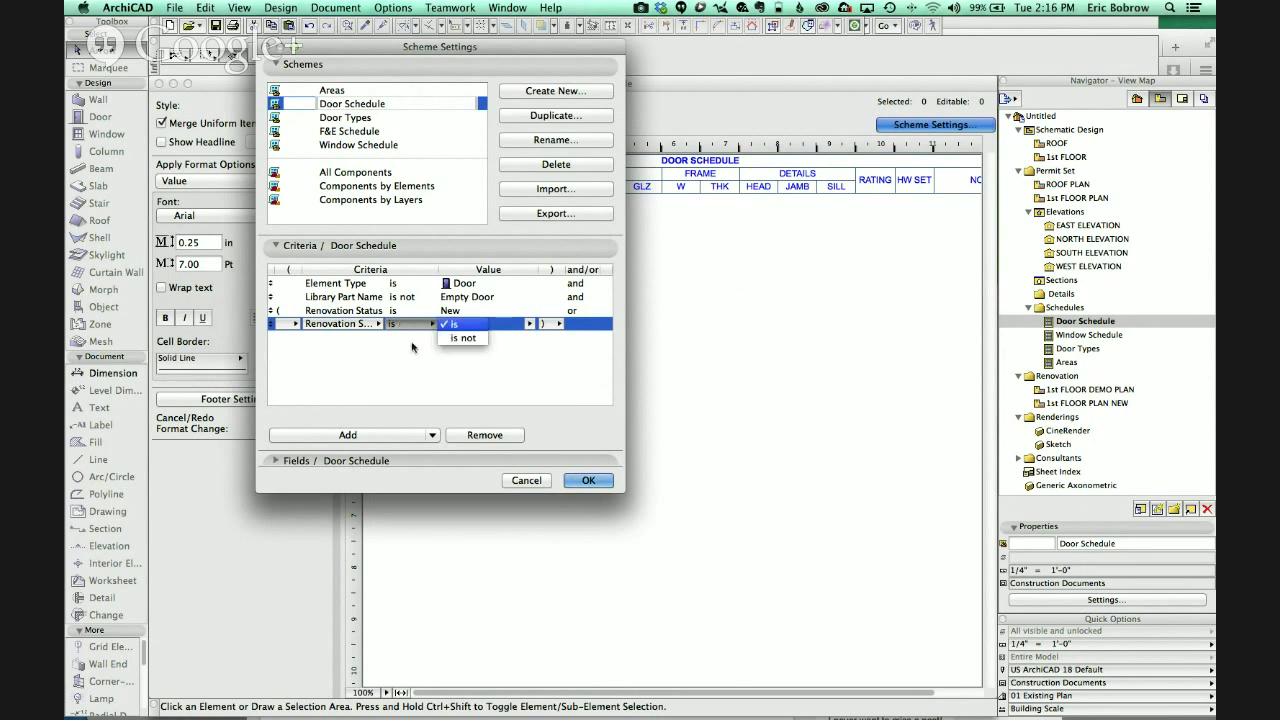
pyautogui.click(403, 350)
pyautogui.click(403, 350)
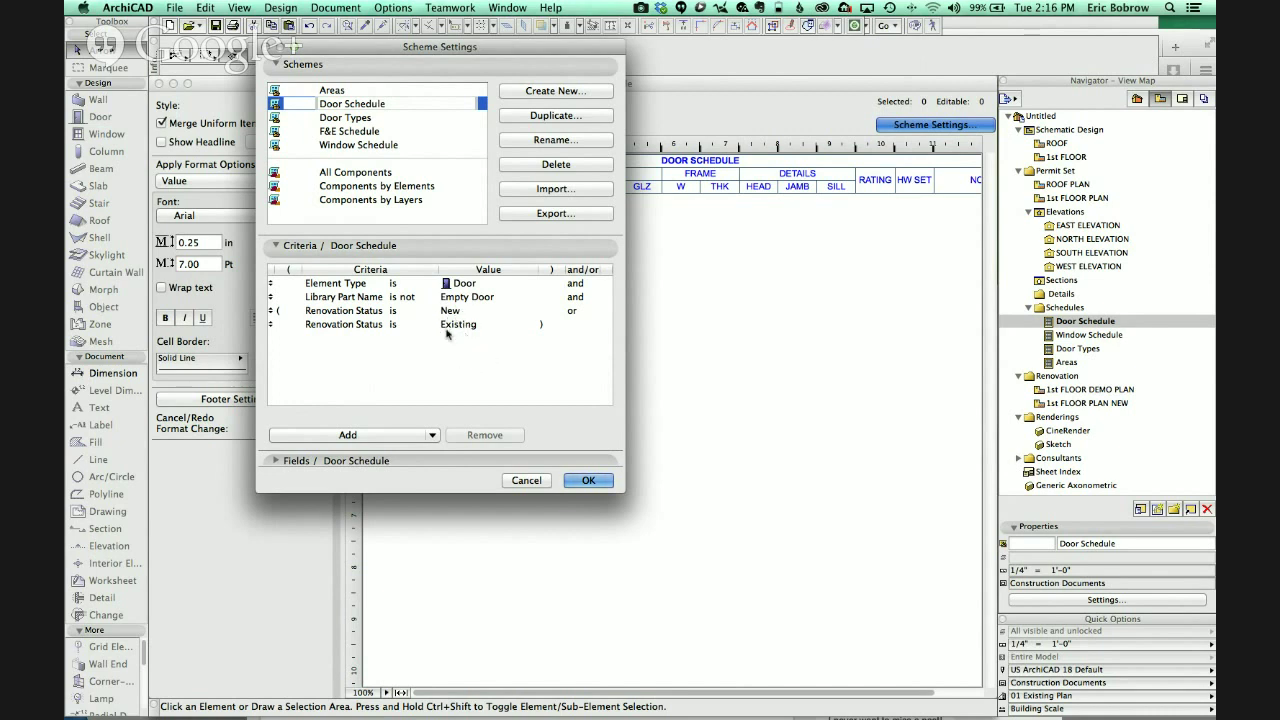
pyautogui.click(541, 325)
pyautogui.click(527, 481)
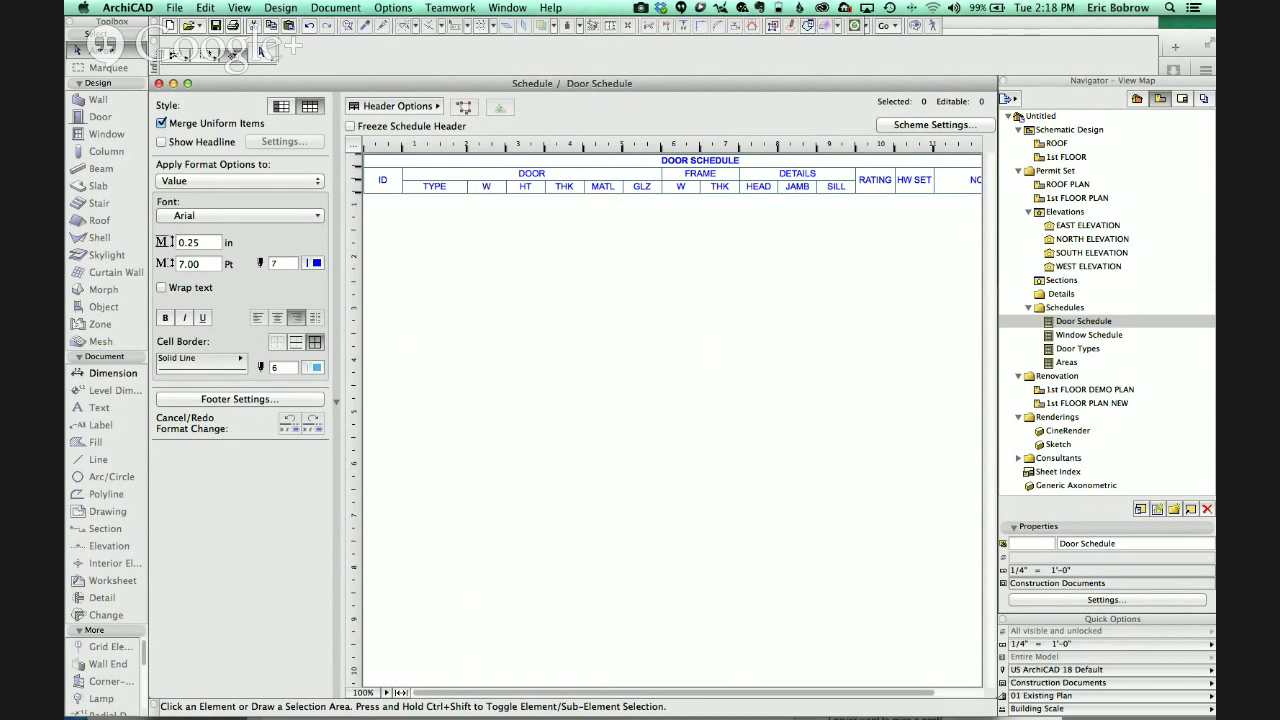
# - Switch to Mail and show the Hangout Questions message about ArchiCAD 18 automatic interior dimensioning
pyautogui.press('super+Tab')
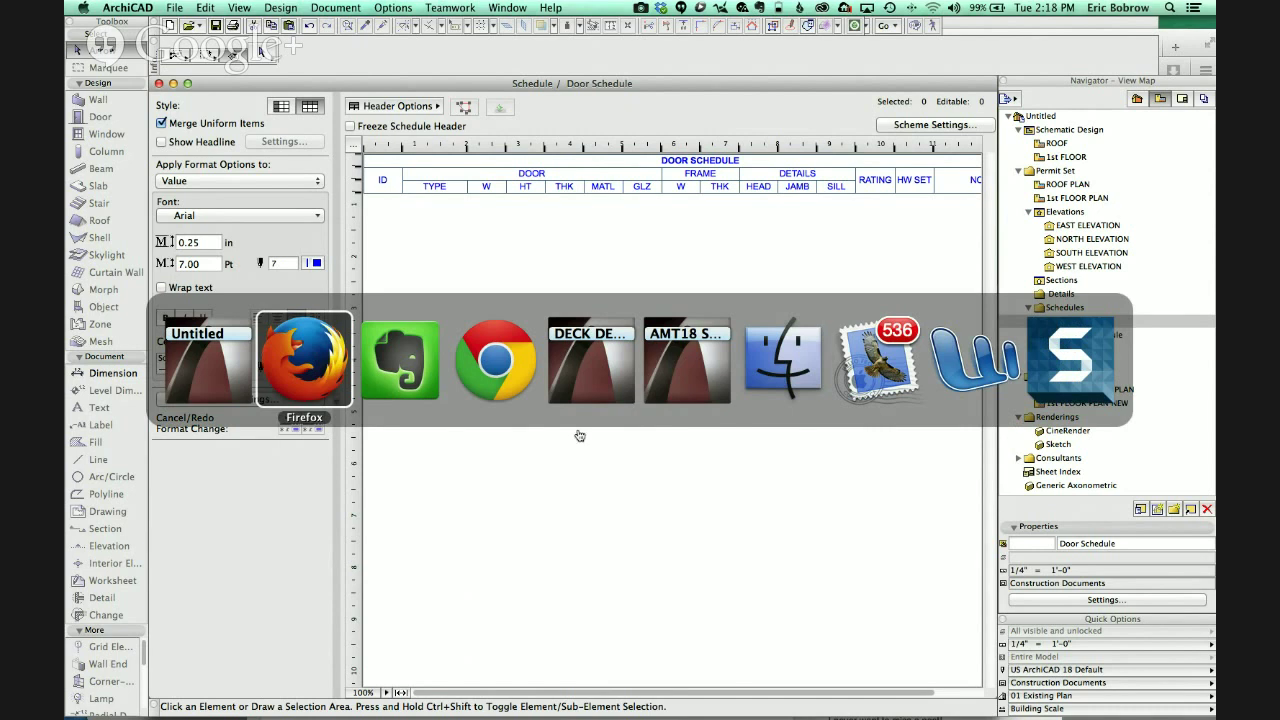
pyautogui.click(412, 370)
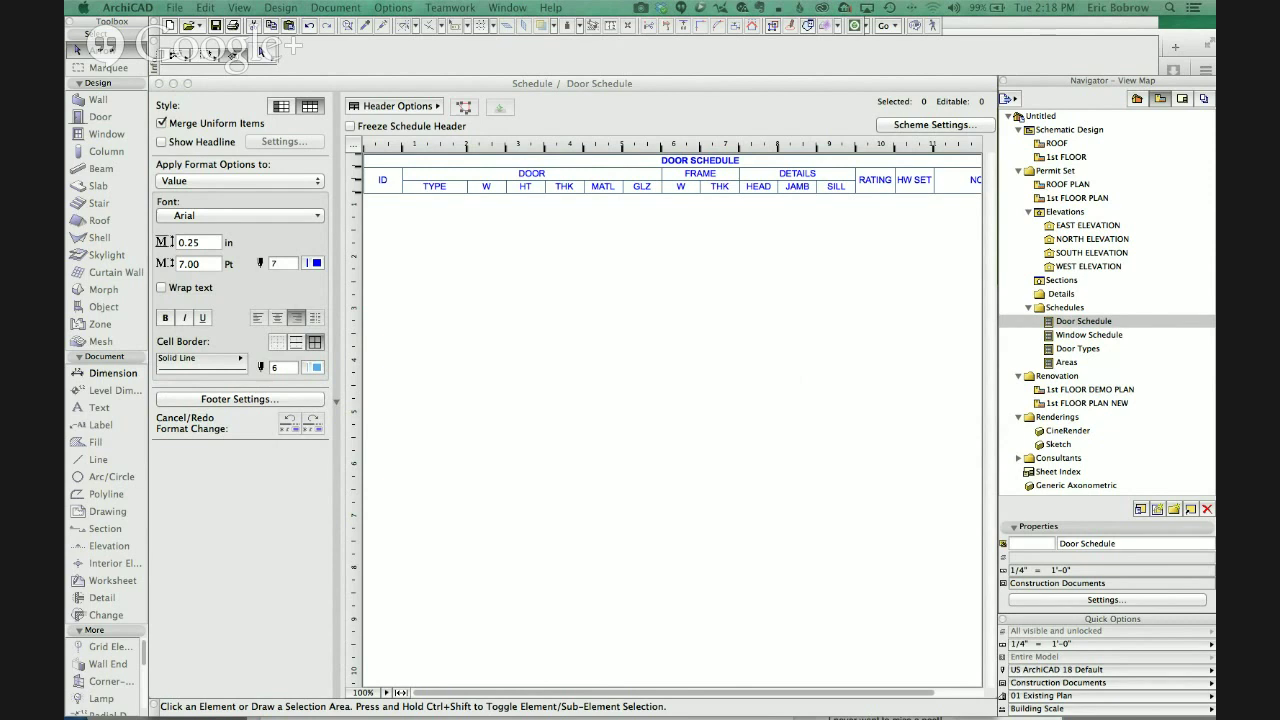
pyautogui.press('super+Tab')
pyautogui.hotkey('shift', 'Tab')
pyautogui.hotkey('shift', 'Tab')
pyautogui.hotkey('shift', 'Tab')
pyautogui.hotkey('shift', 'Tab')
pyautogui.press('Escape')
pyautogui.press('super+Tab')
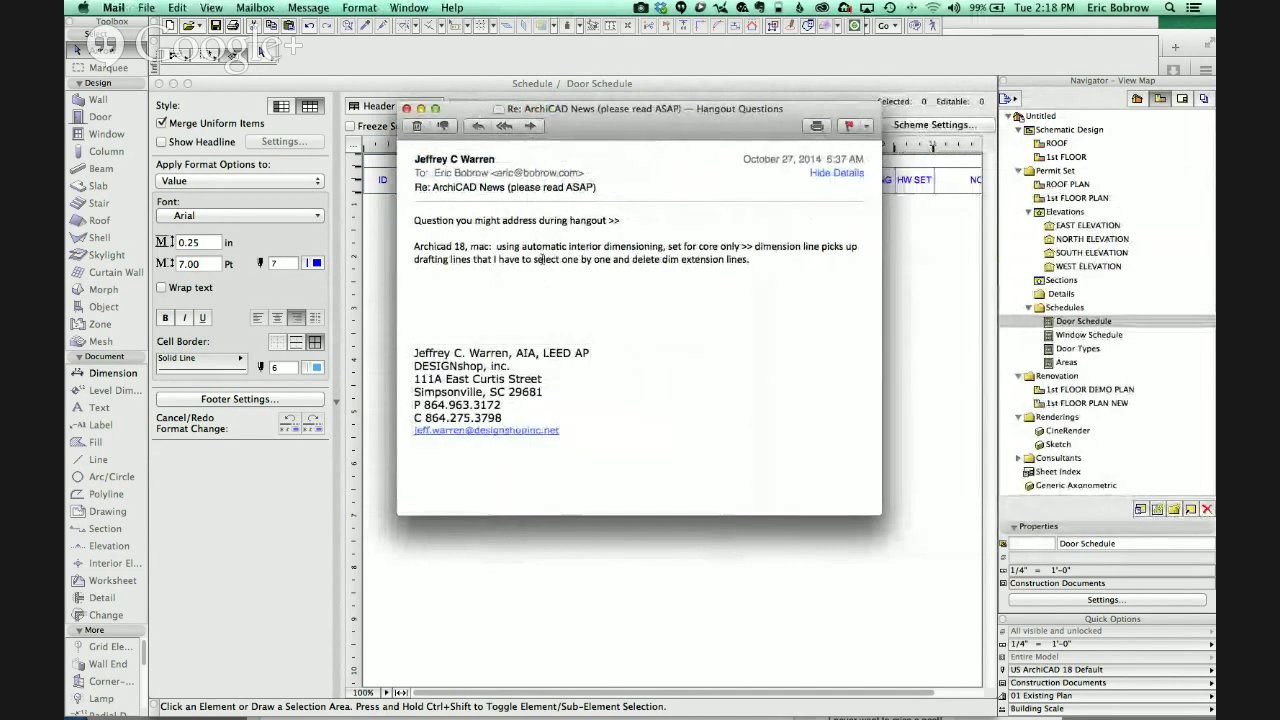
# - Highlight the question about core-only interior dimensions picking up drafting lines, and close the message
pyautogui.moveTo(495, 246); pyautogui.dragTo(769, 264)
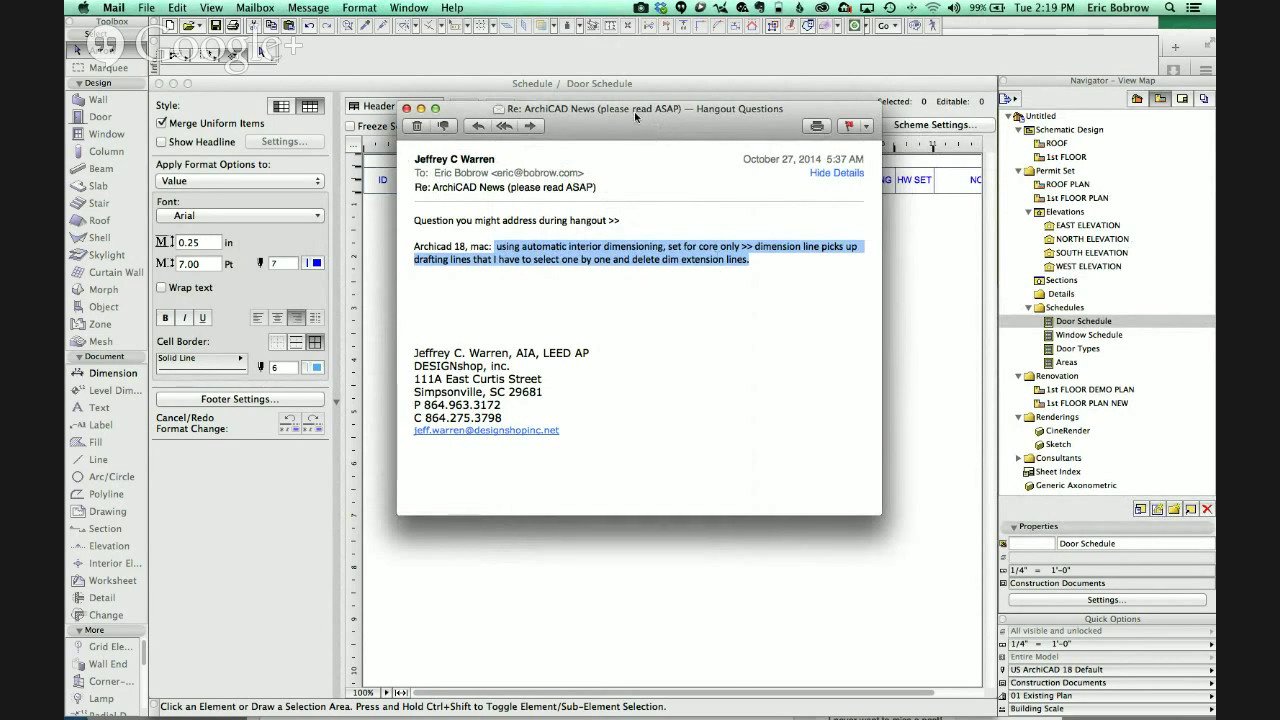
pyautogui.press('super+w')
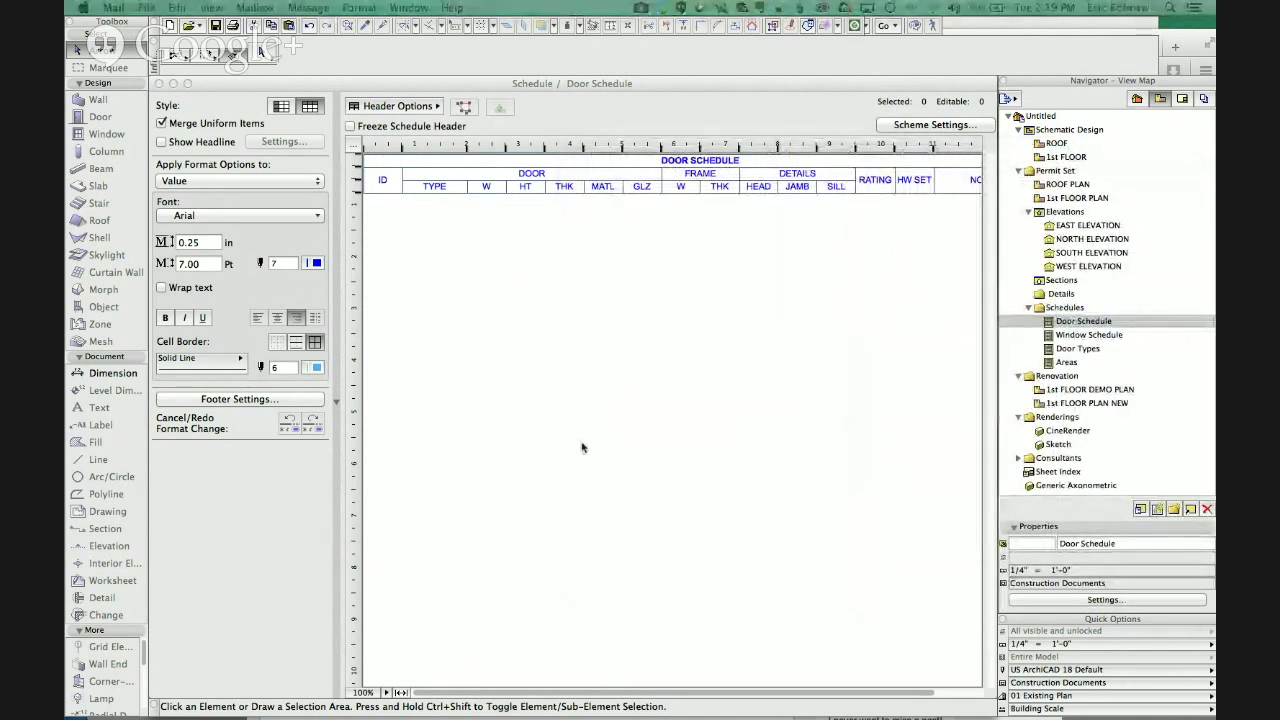
pyautogui.press('super+Tab')
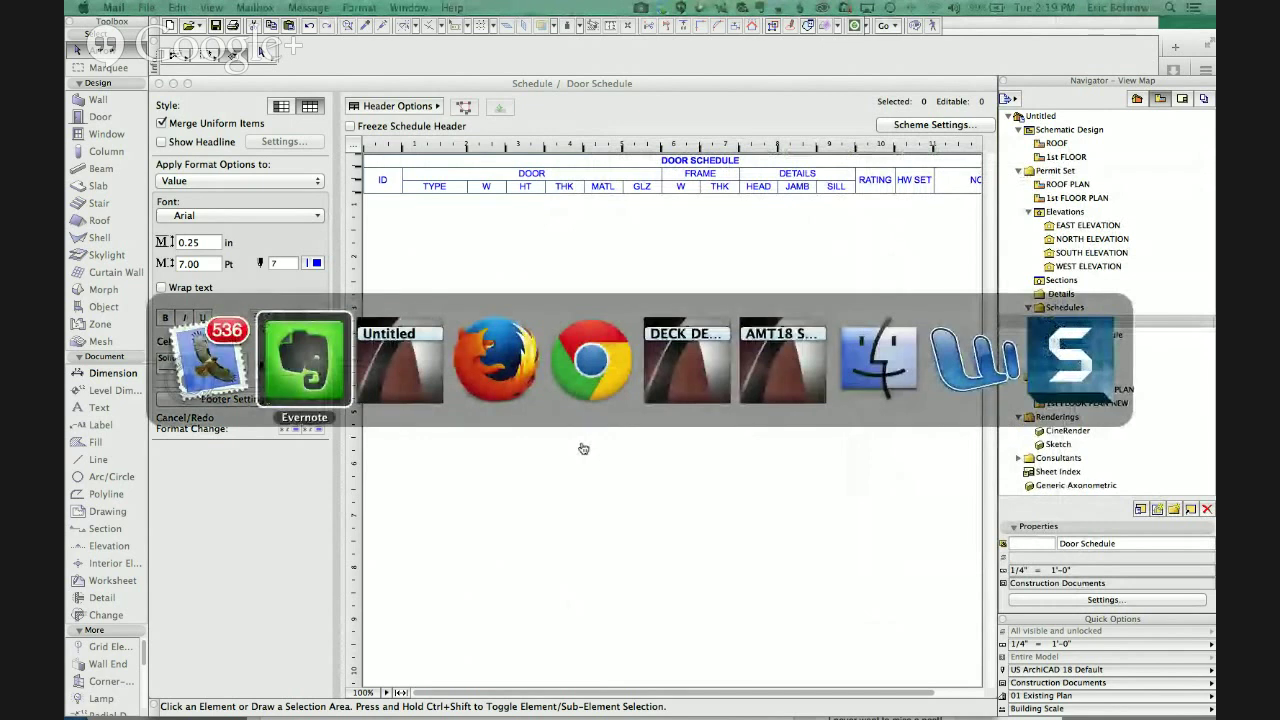
# - Switch back to ArchiCAD, show the 1st floor plan, and check the Automatic Dimensioning commands for exterior and interior dimensions
pyautogui.press('super+Tab')
pyautogui.press('F2')
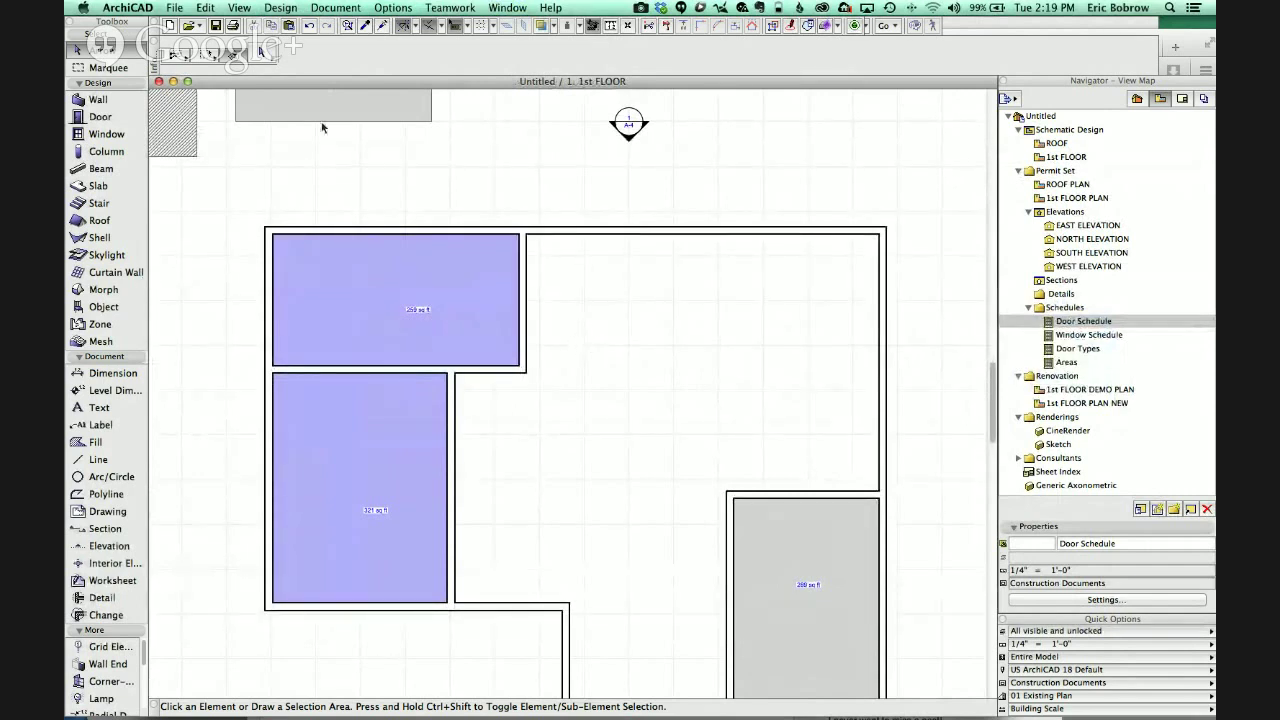
pyautogui.click(325, 8)
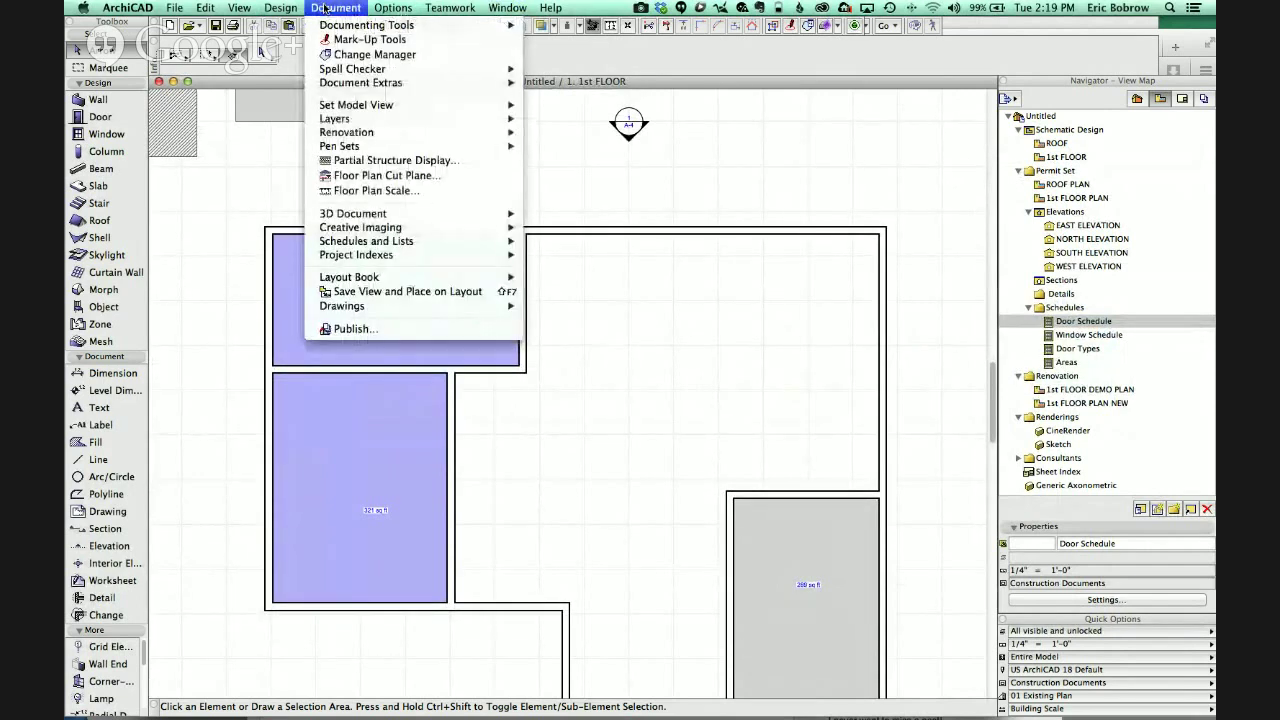
pyautogui.moveTo(341, 84)
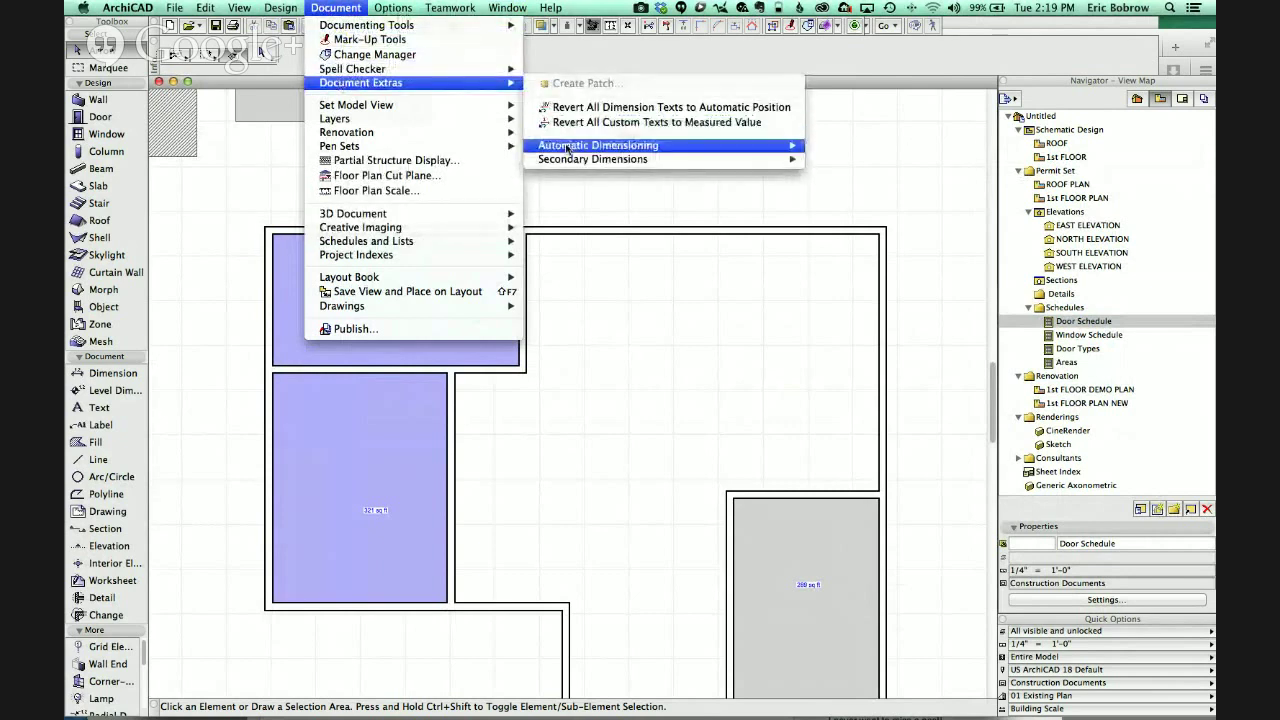
pyautogui.moveTo(570, 148)
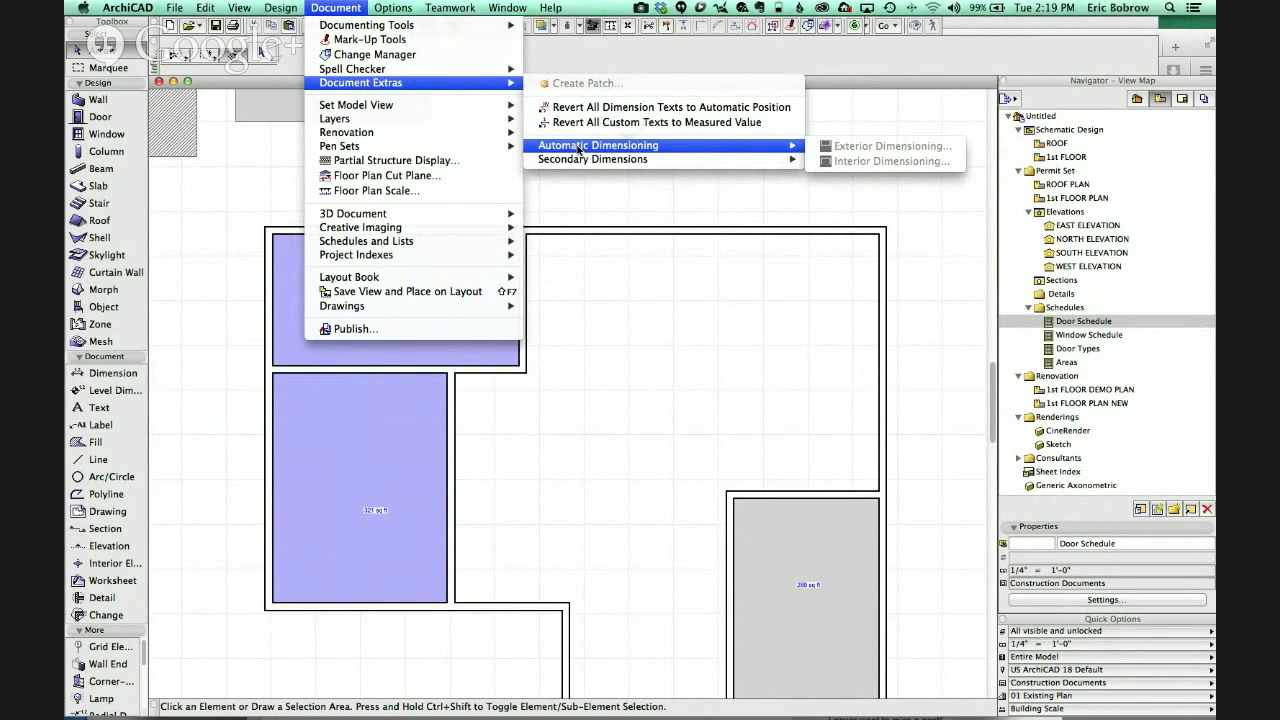
pyautogui.click(870, 163)
pyautogui.click(131, 102)
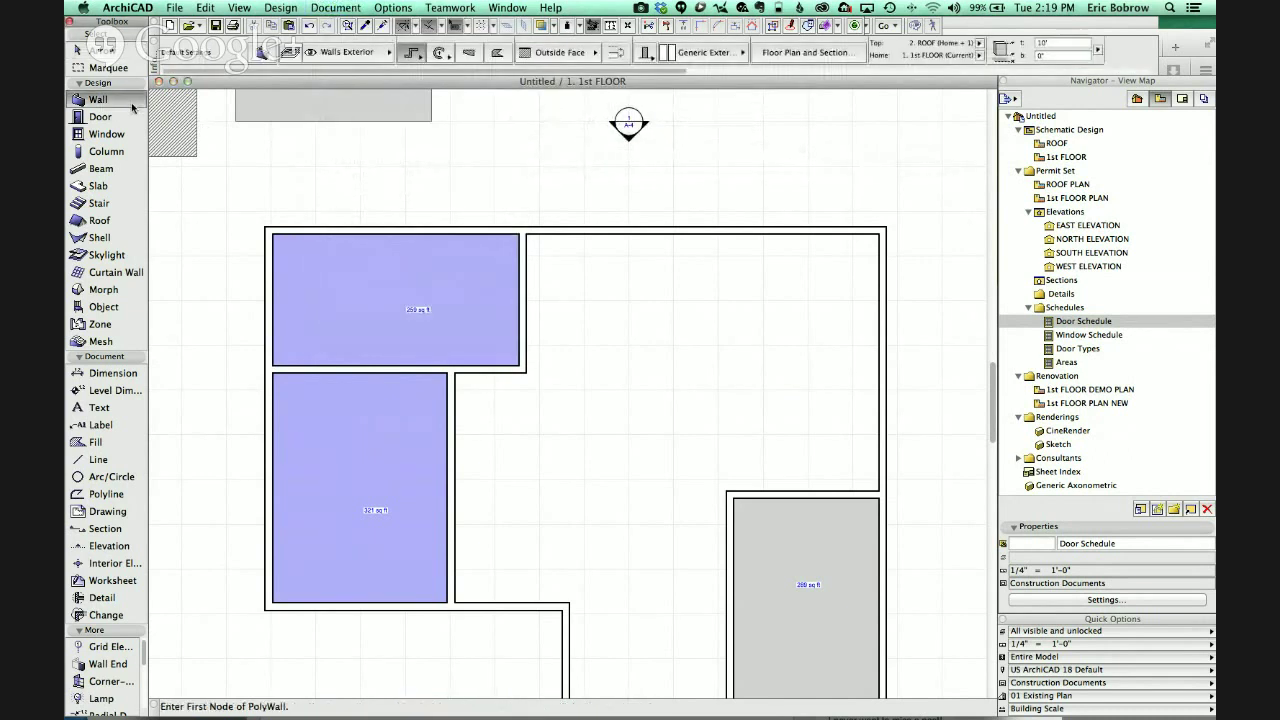
pyautogui.press('super+a')
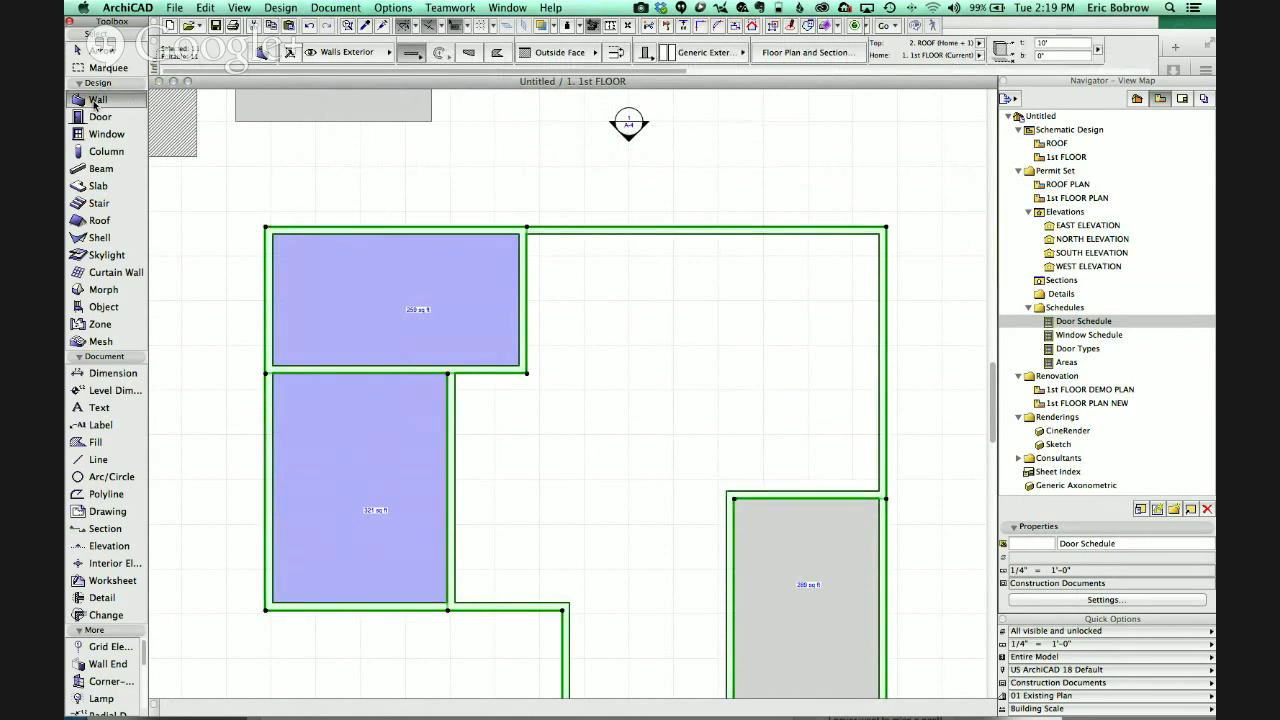
pyautogui.click(337, 8)
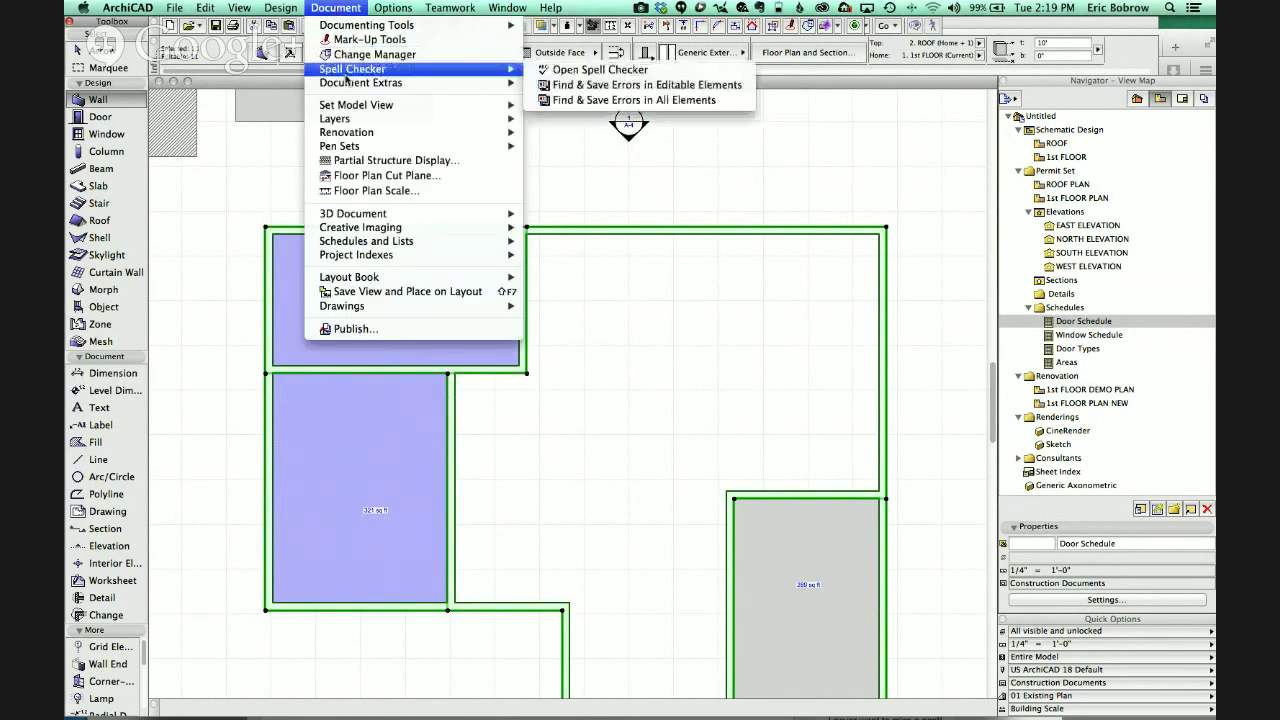
pyautogui.moveTo(640, 145)
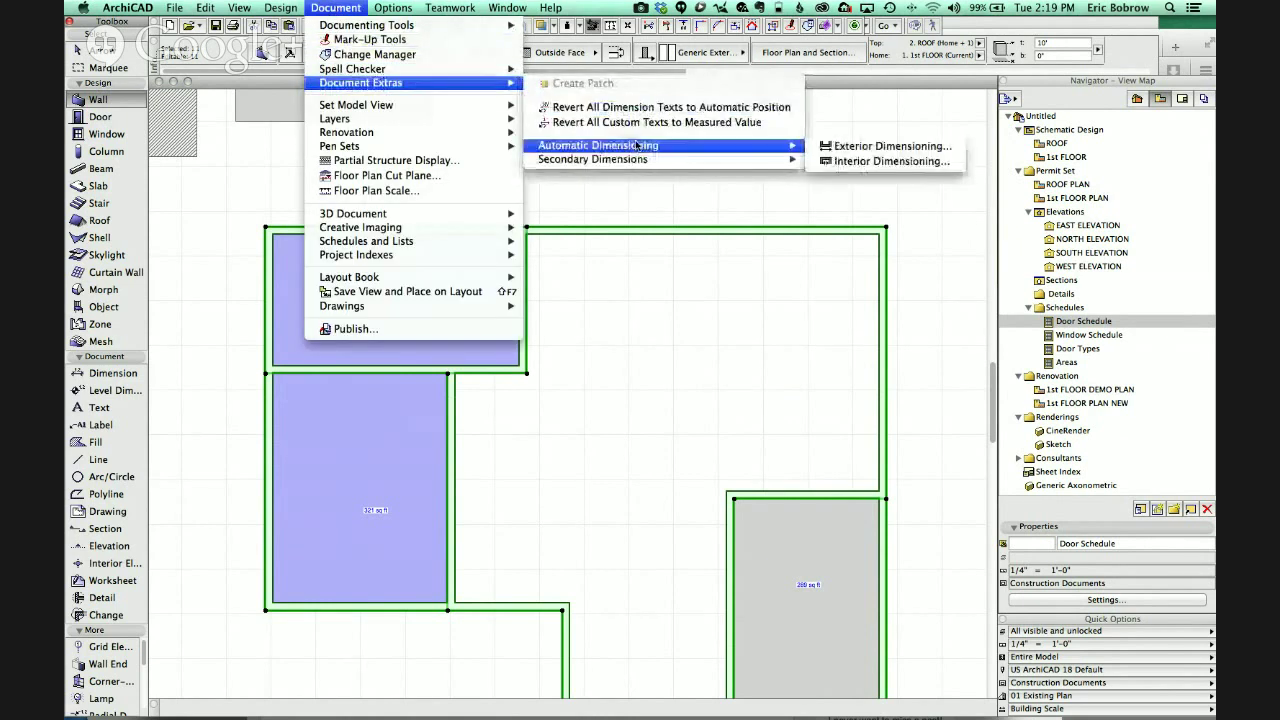
pyautogui.click(864, 152)
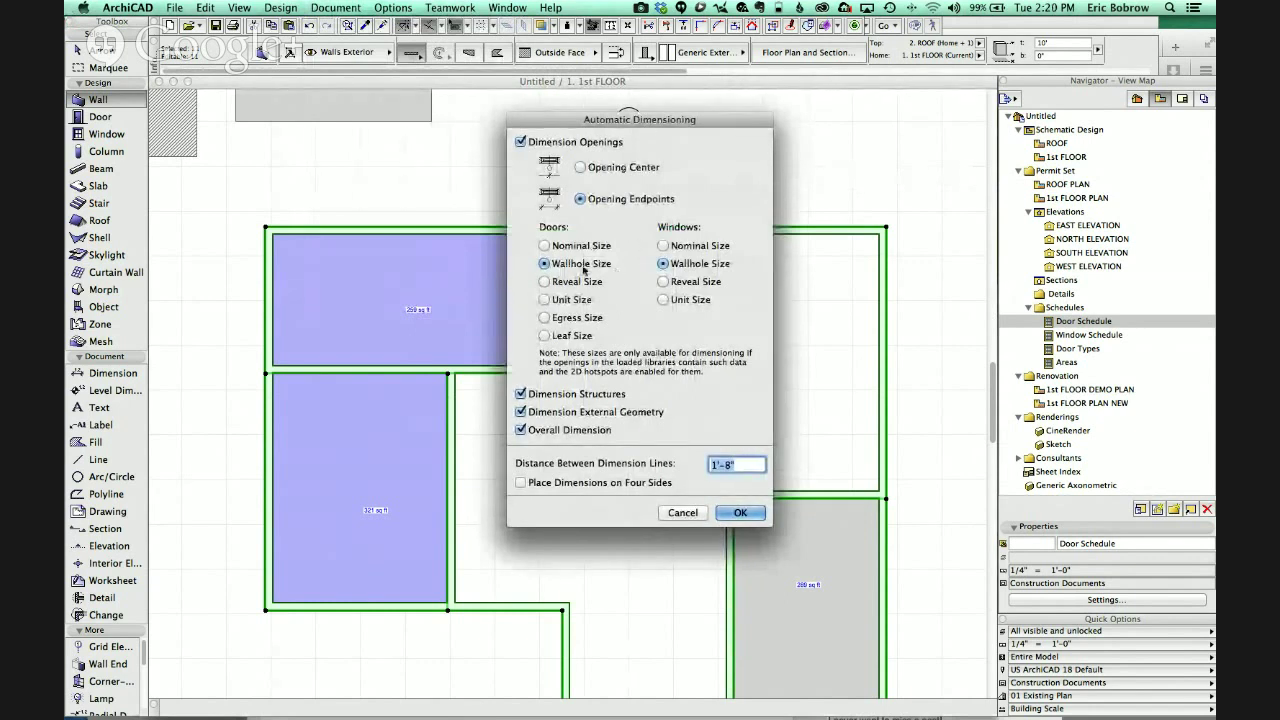
pyautogui.click(740, 512)
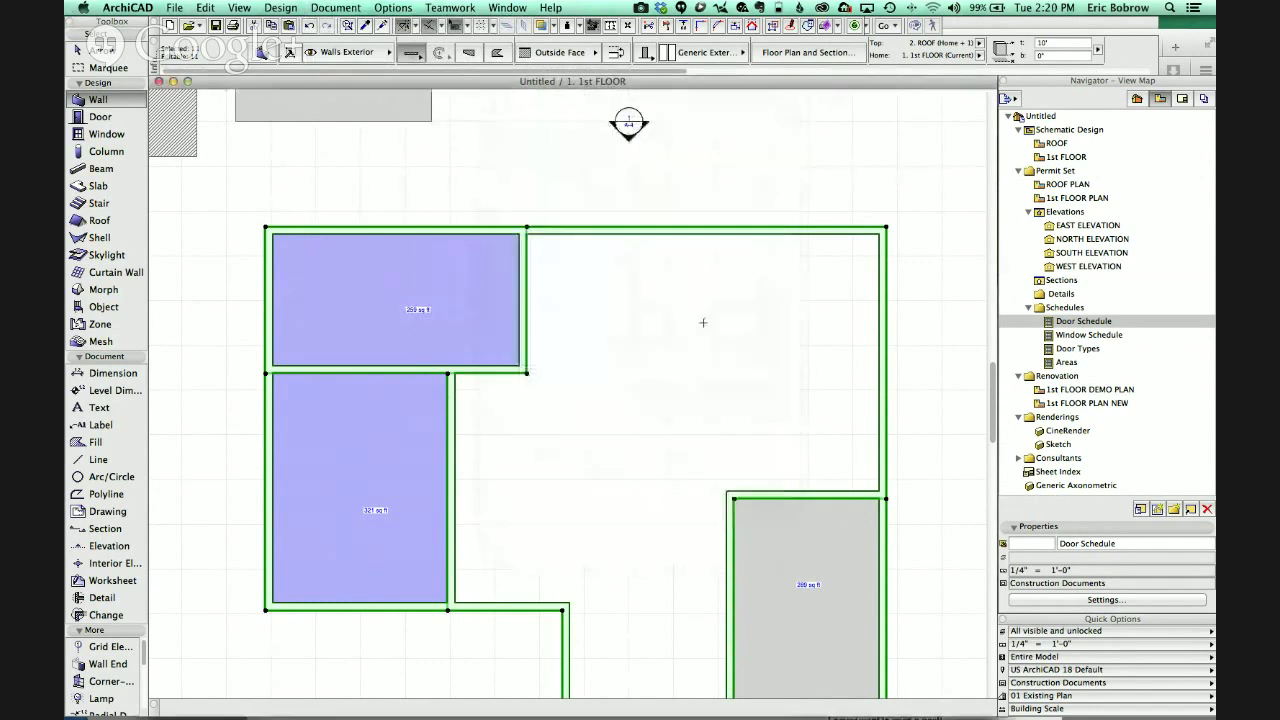
# - Place two double hung windows in the large room, one in its upper exterior wall and one in its right exterior wall
pyautogui.click(104, 134)
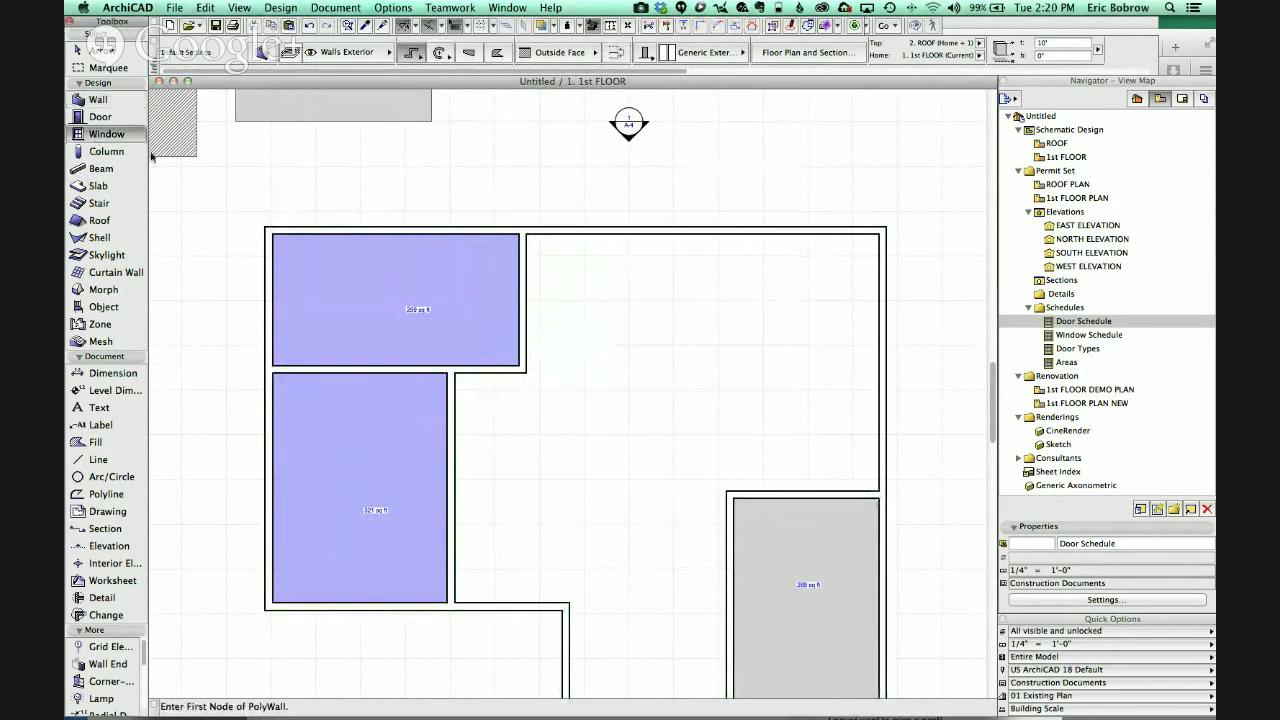
pyautogui.click(592, 218)
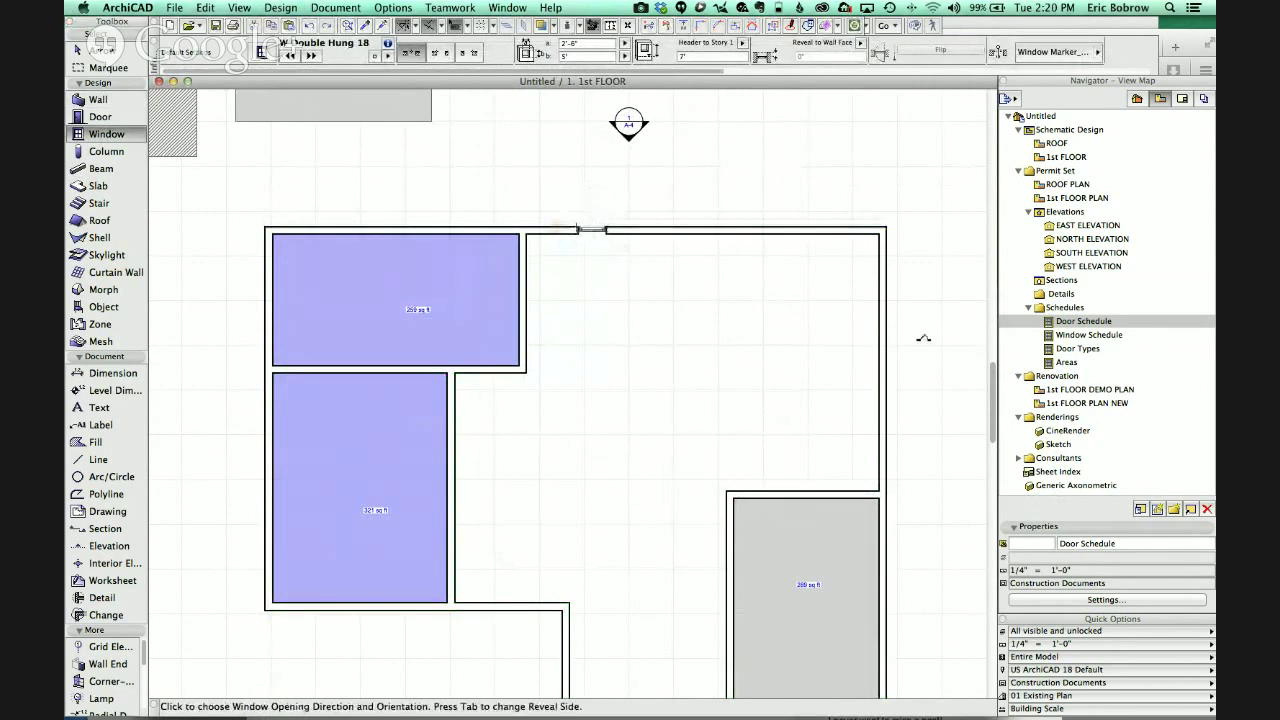
pyautogui.click(591, 246)
pyautogui.click(886, 349)
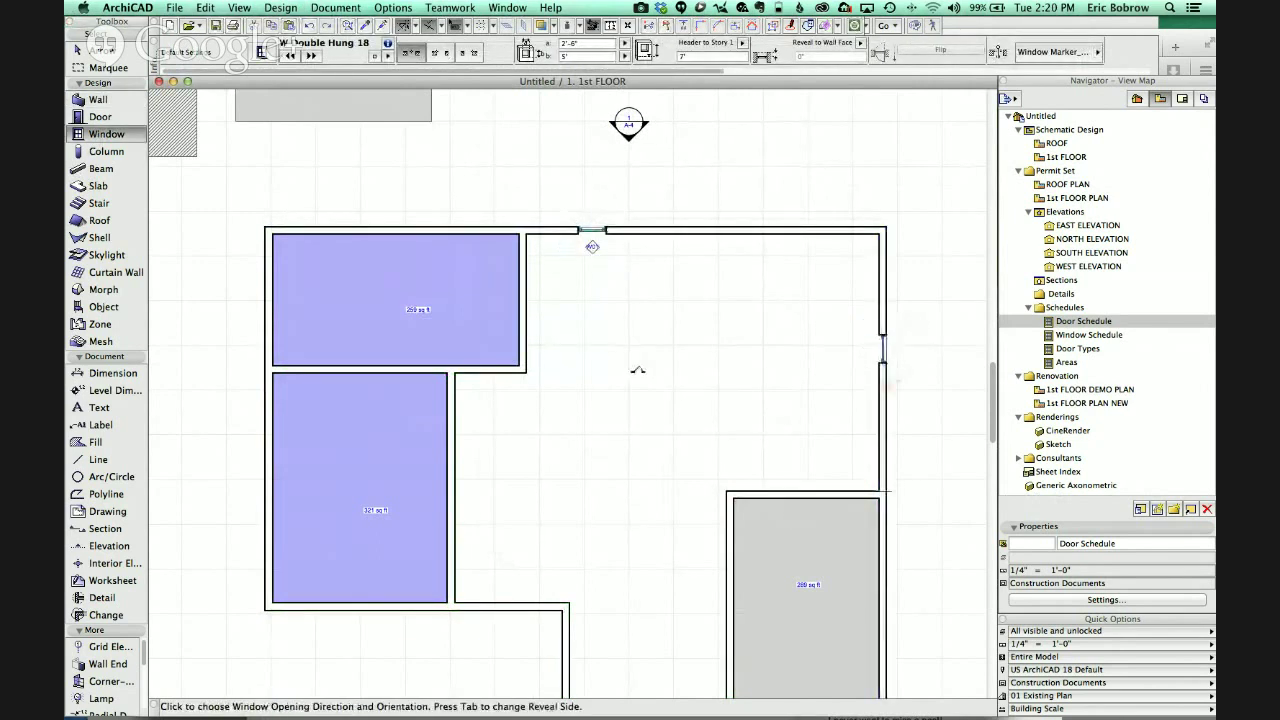
pyautogui.click(551, 428)
# - Place a door in the short lower exterior wall beside the lower purple zone, swinging into the large room
pyautogui.click(102, 120)
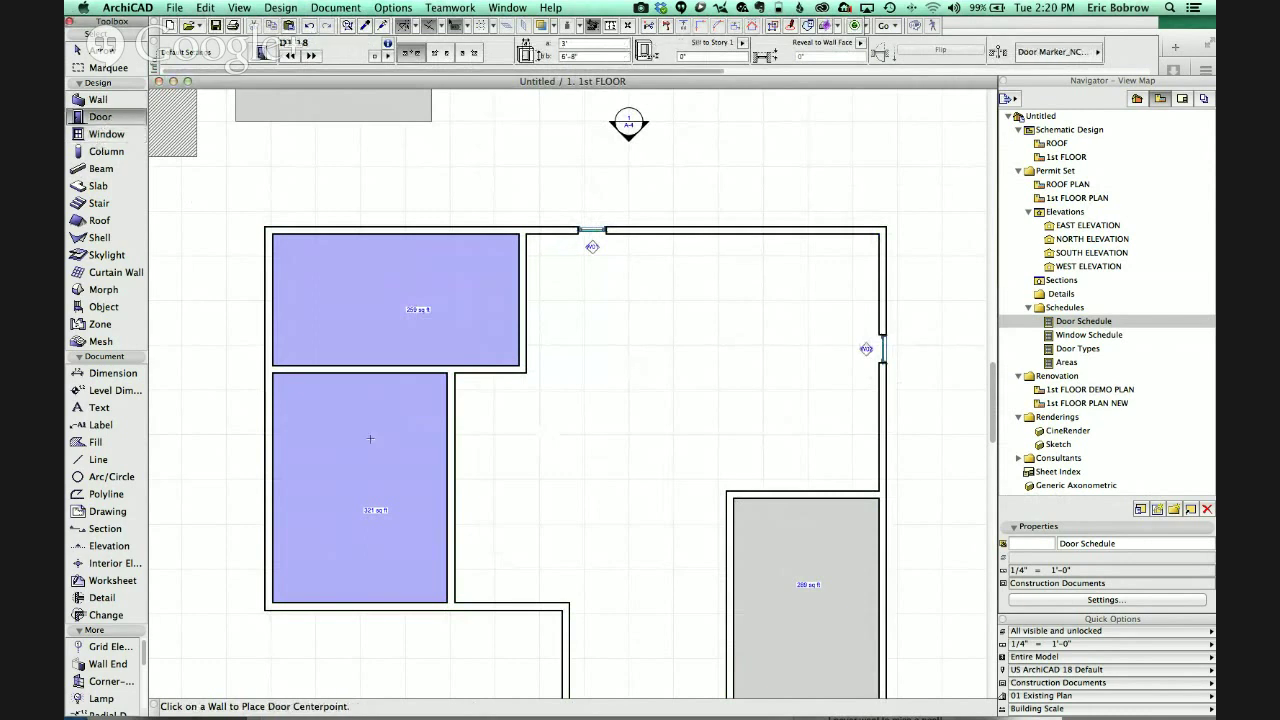
pyautogui.click(511, 610)
pyautogui.click(545, 592)
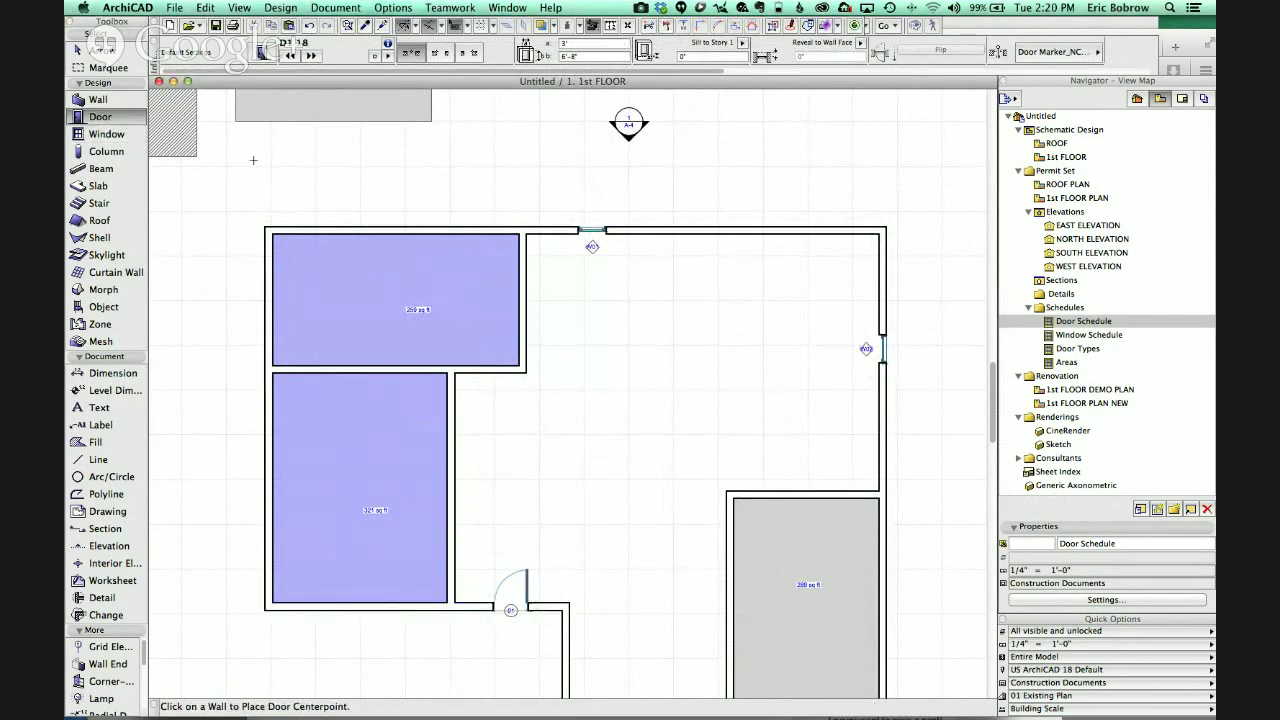
# - Select all walls and add automatic exterior dimensions on four sides, using the upper wall for direction and placing the innermost line above it
pyautogui.click(115, 100)
pyautogui.press('super+a')
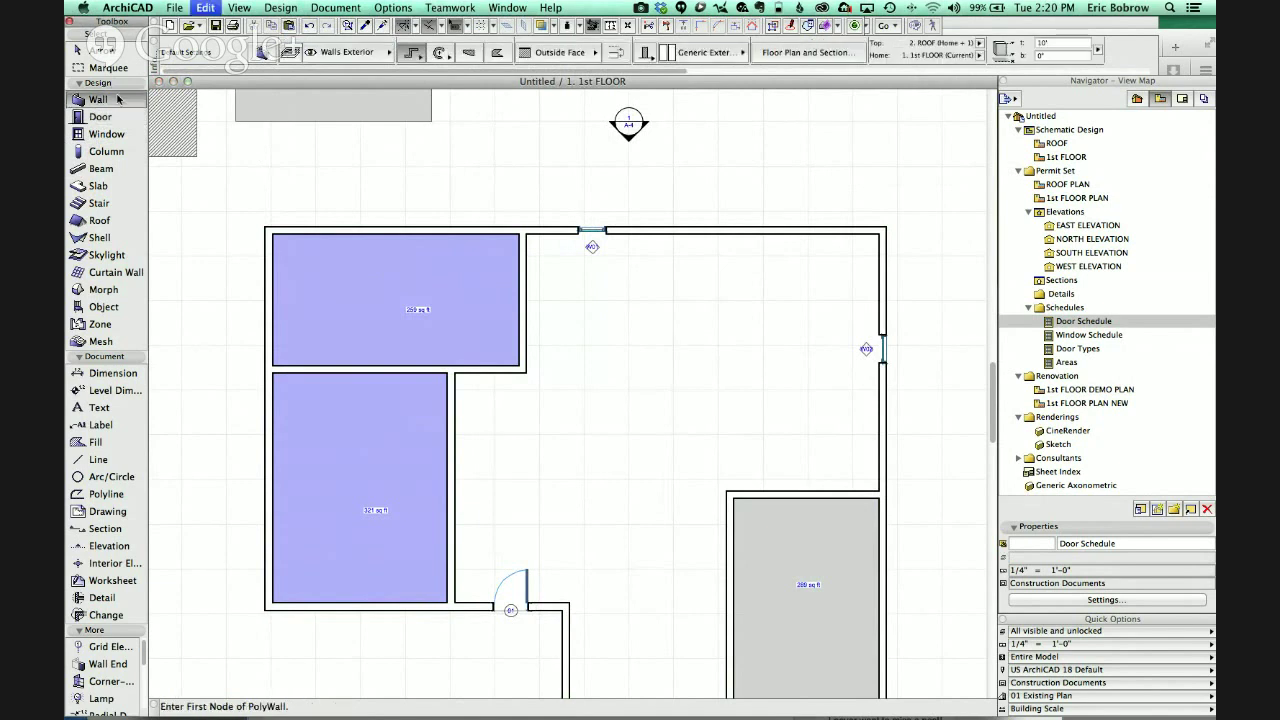
pyautogui.click(396, 8)
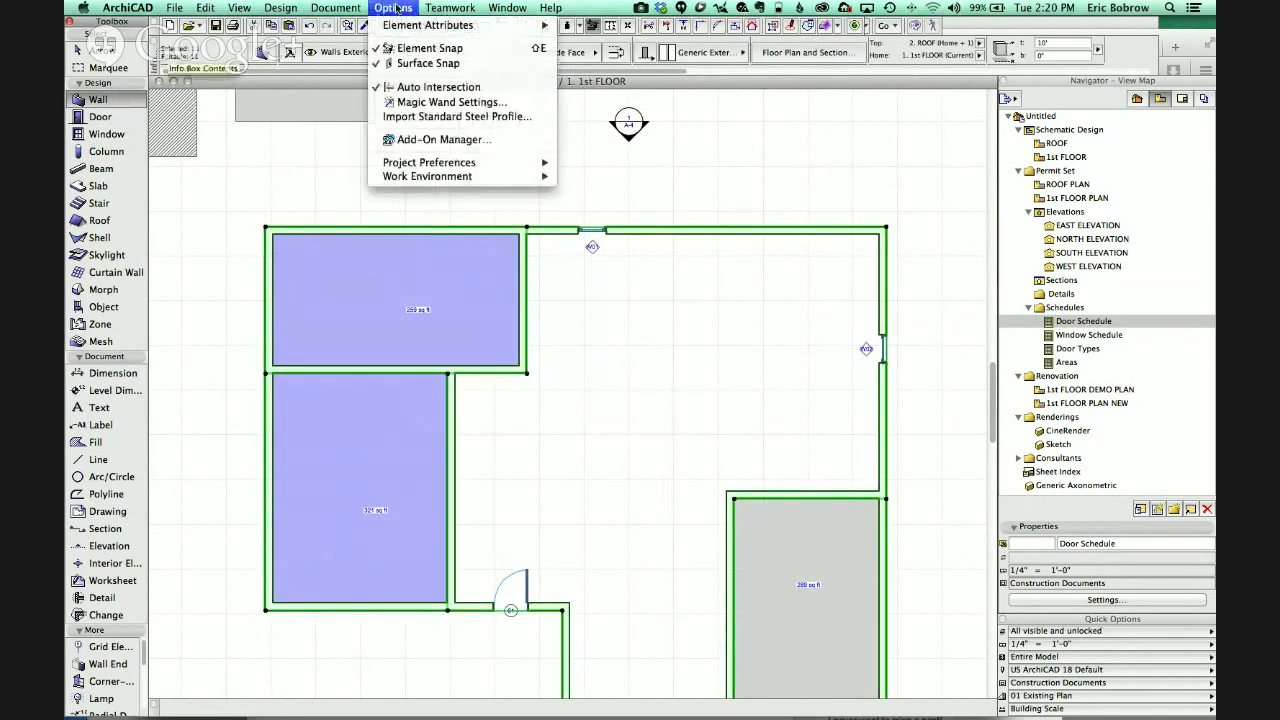
pyautogui.moveTo(428, 179)
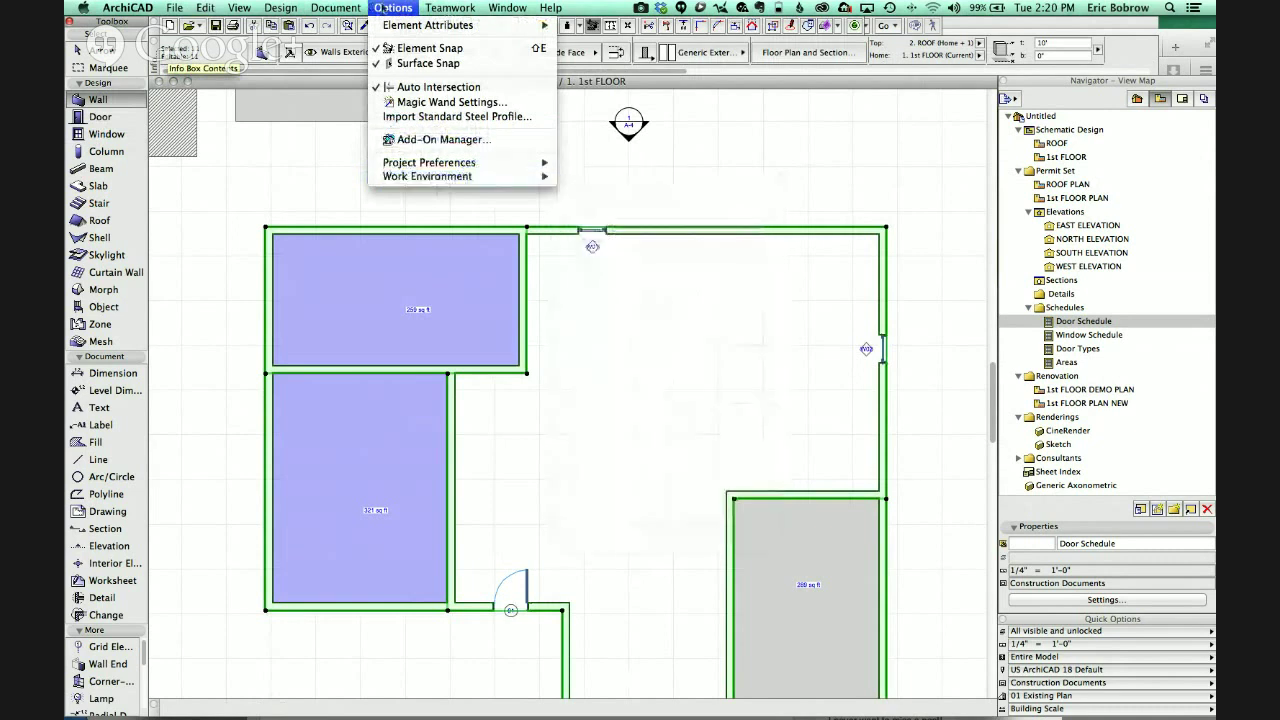
pyautogui.moveTo(430, 77)
pyautogui.click(857, 149)
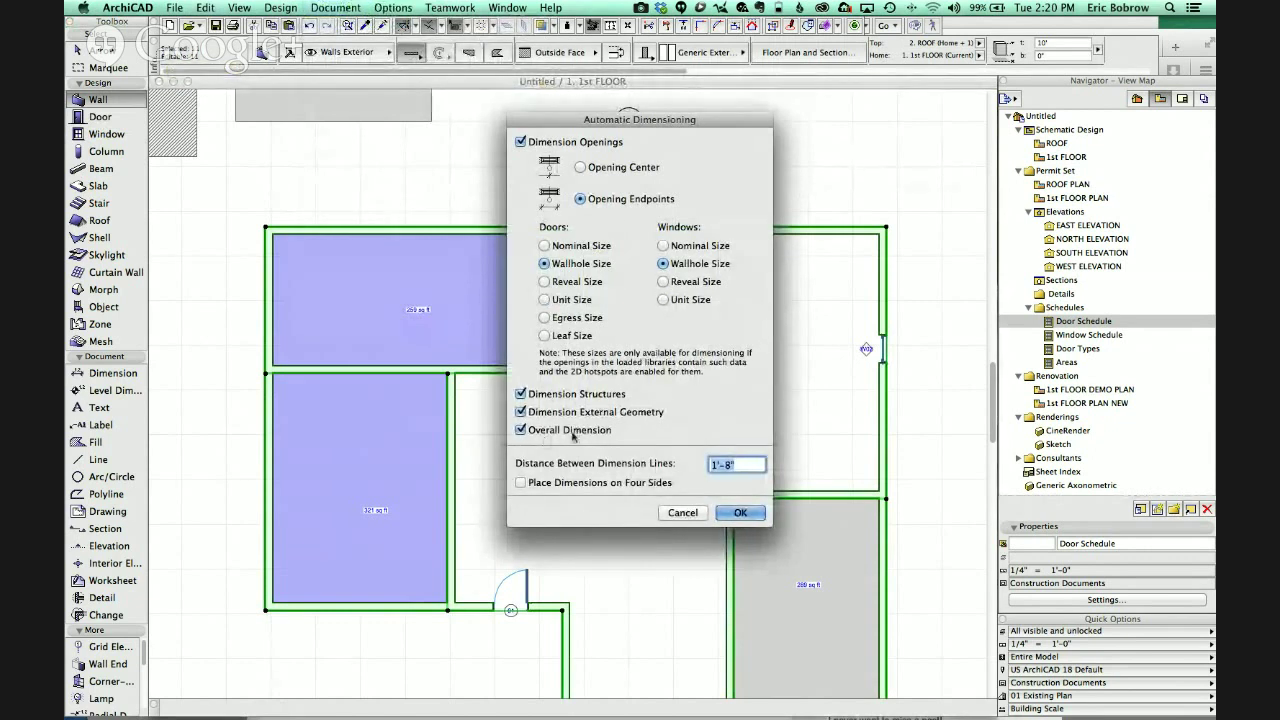
pyautogui.click(726, 468)
pyautogui.click(522, 483)
pyautogui.click(741, 511)
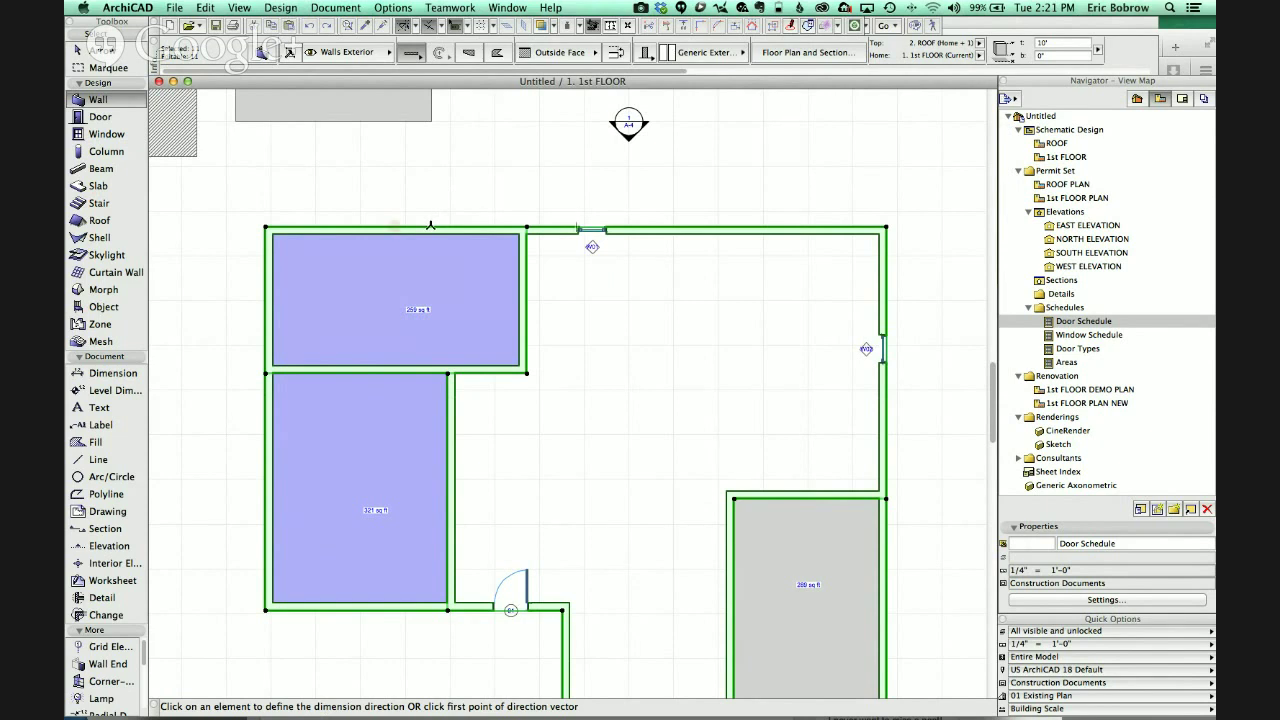
pyautogui.click(395, 226)
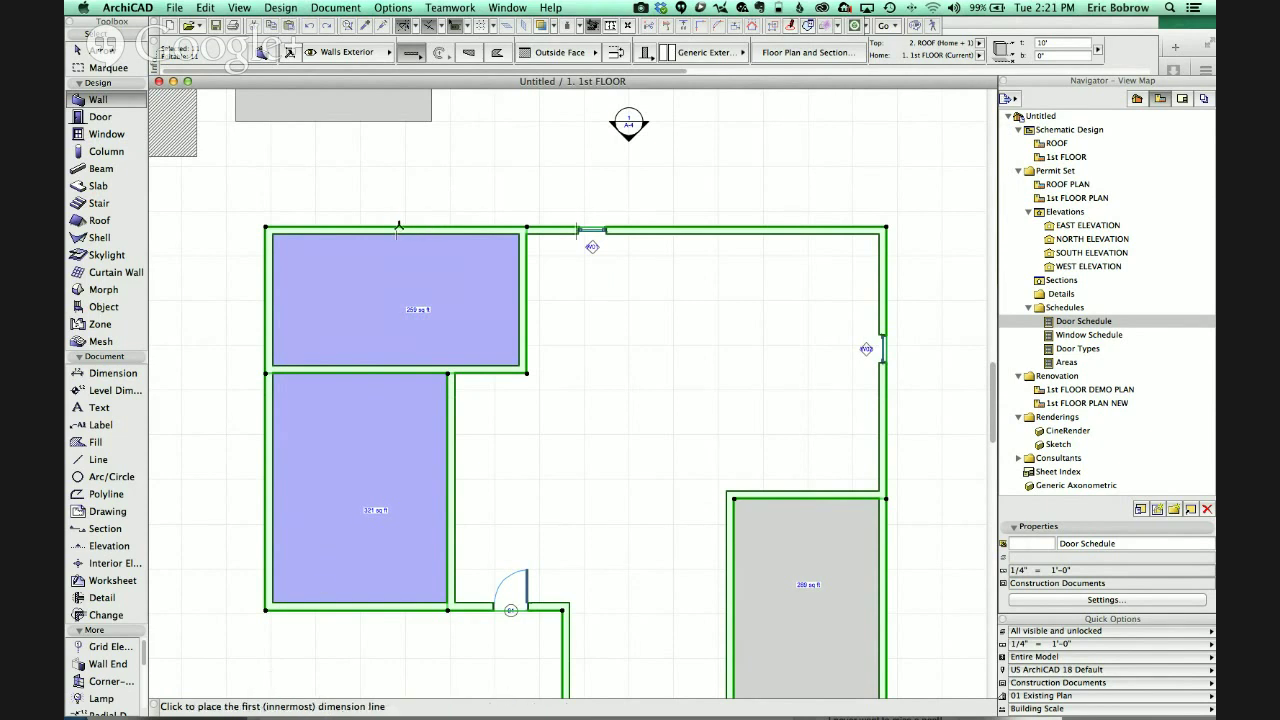
pyautogui.click(402, 152)
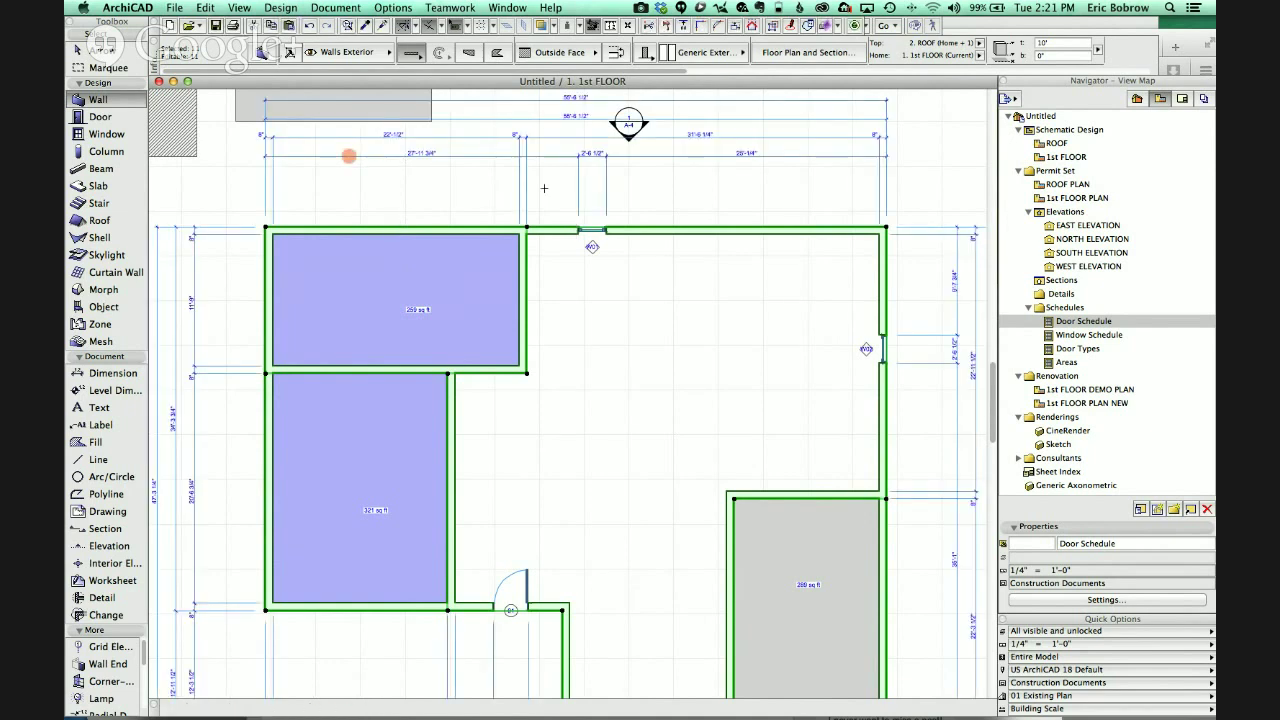
# - Examine the separate exterior dimension lines above and below the plan, covering openings, structures, external geometry and overall length
pyautogui.moveTo(540, 231)
pyautogui.mouseDown(button='middle')
pyautogui.moveTo(540, 300)
pyautogui.moveTo(545, 262)
pyautogui.moveTo(583, 271)
pyautogui.mouseUp(button='middle')
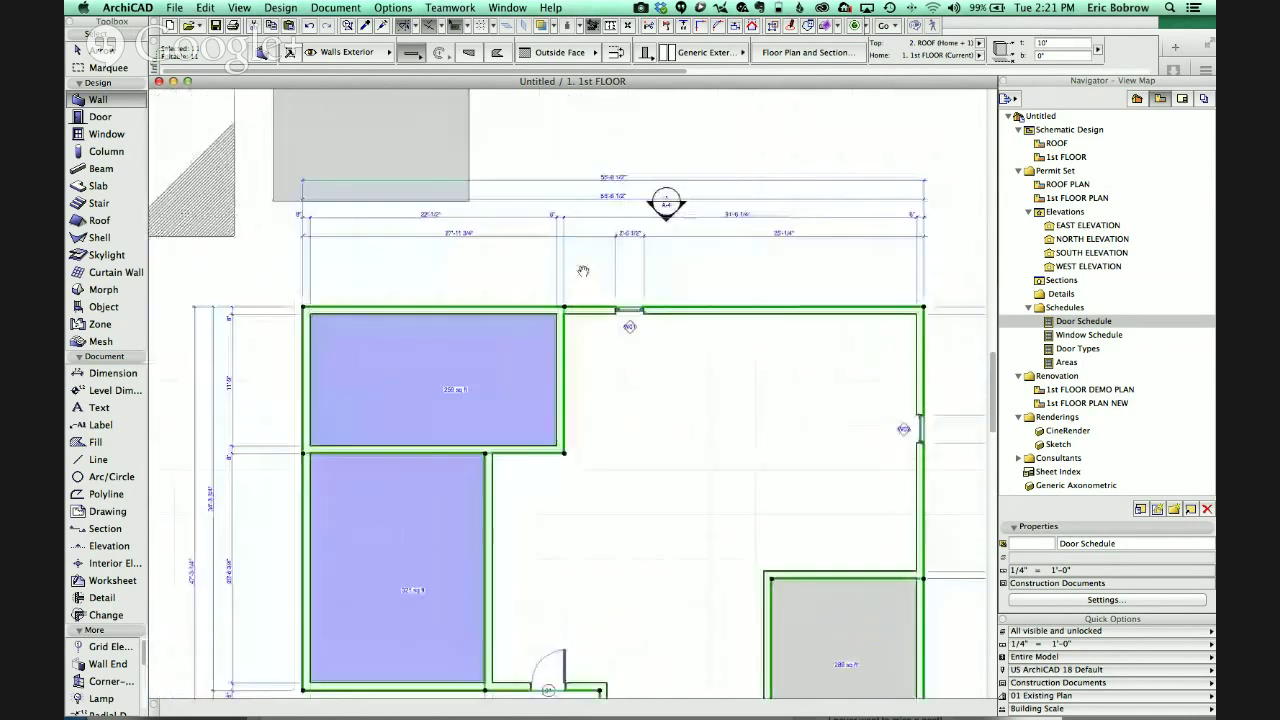
pyautogui.click(479, 238)
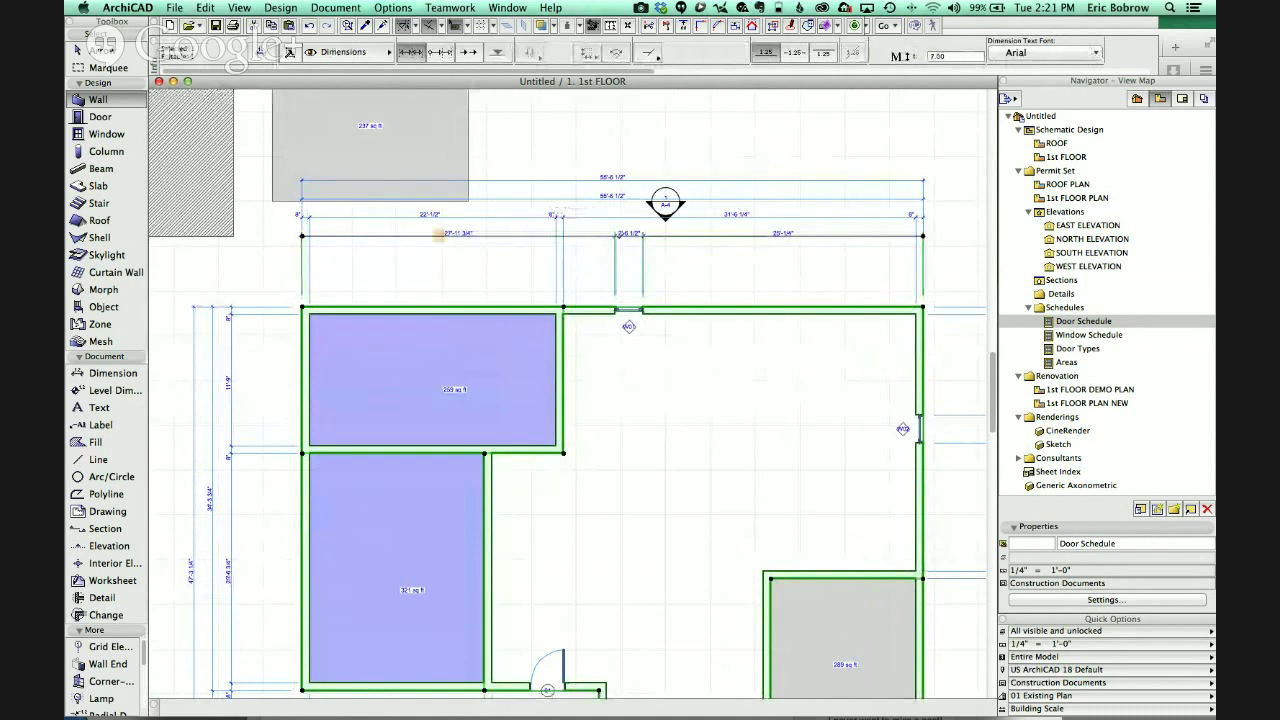
pyautogui.press('Escape')
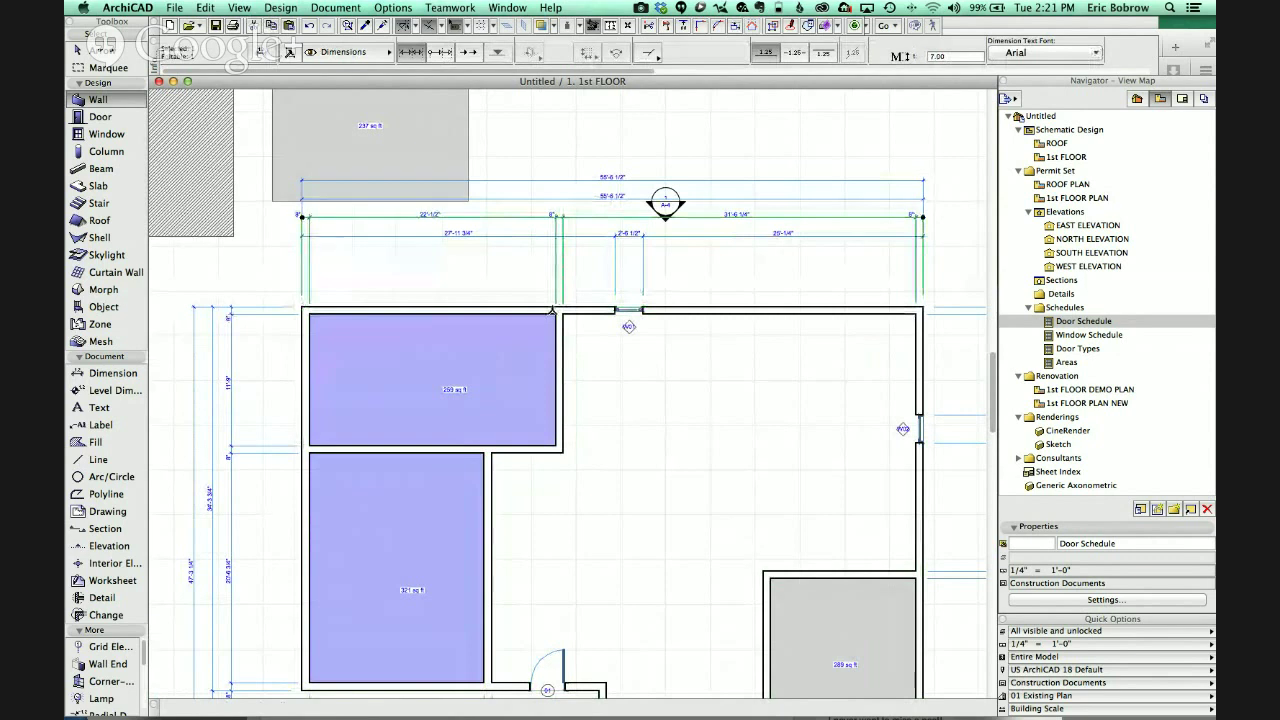
pyautogui.click(538, 190)
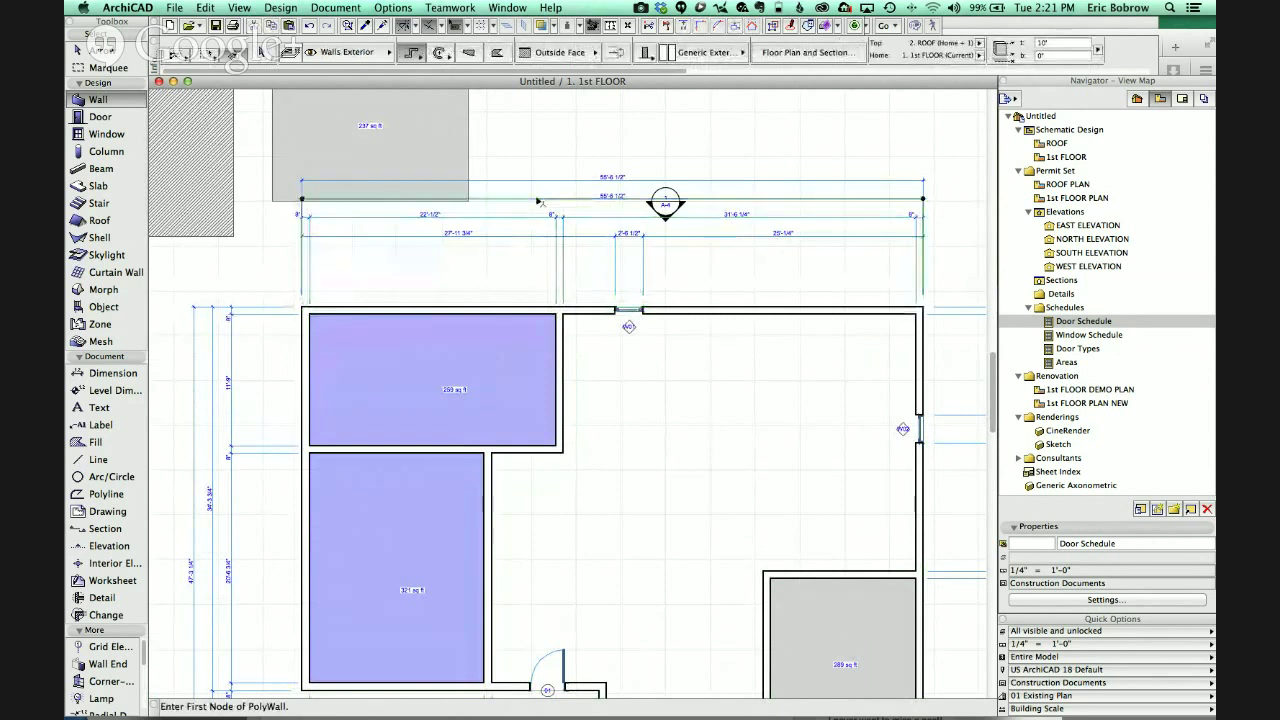
pyautogui.press('Escape')
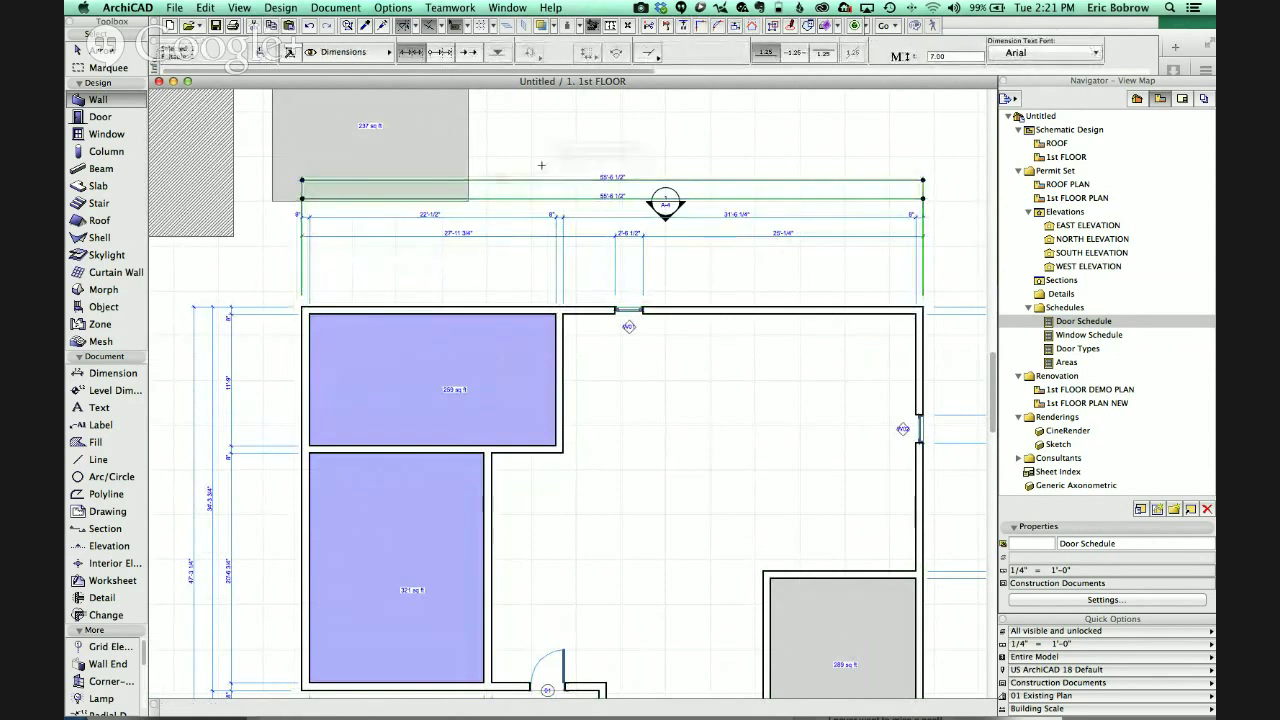
pyautogui.scroll(-10, 520, 316)
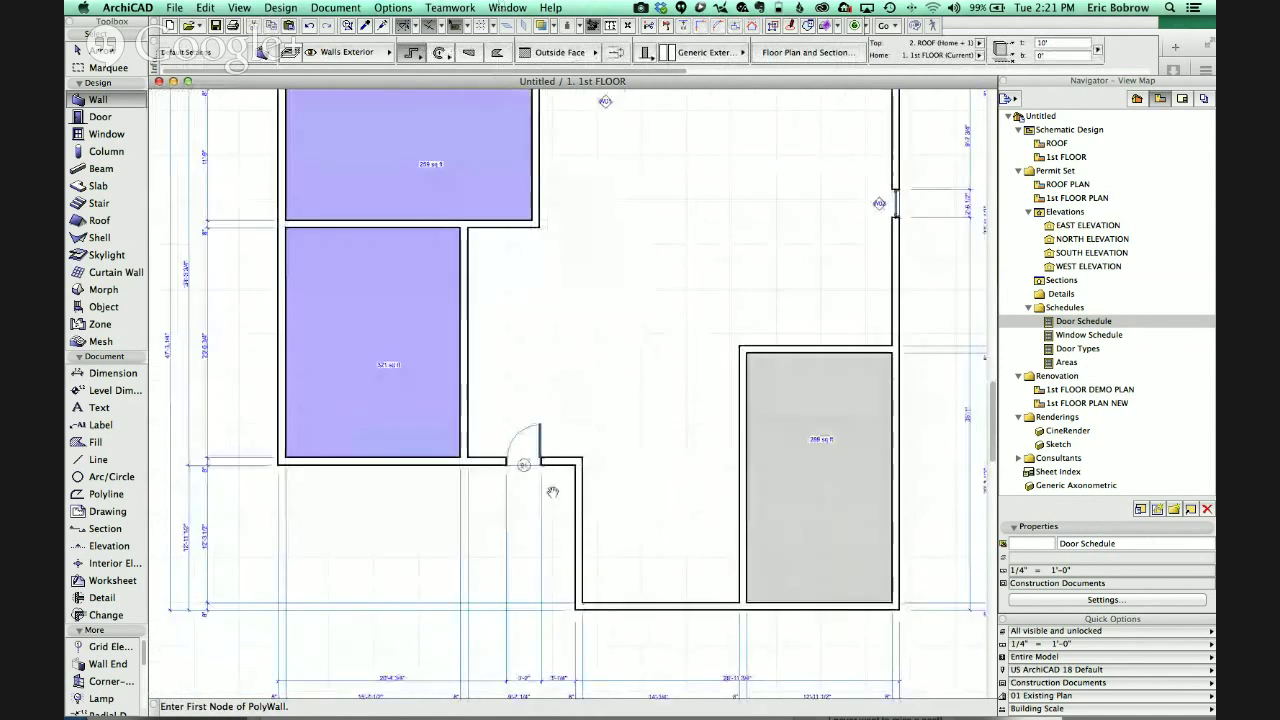
pyautogui.scroll(-1, 519, 349)
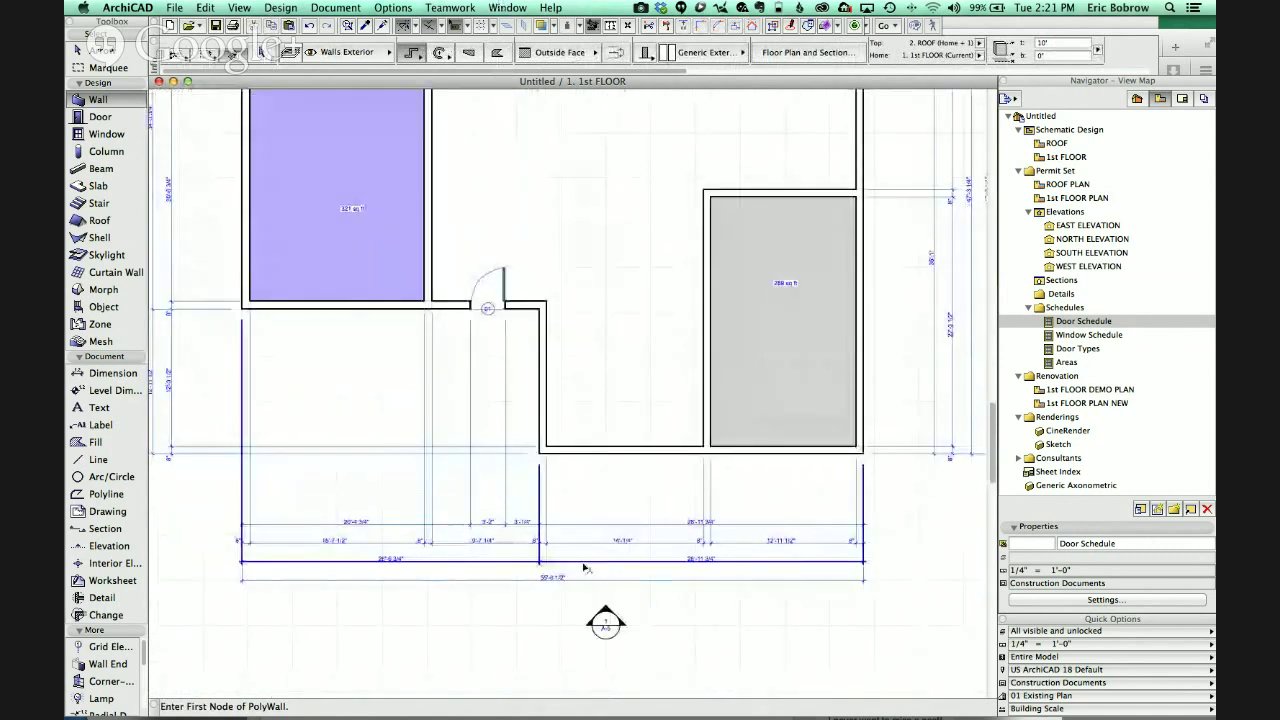
pyautogui.click(586, 562)
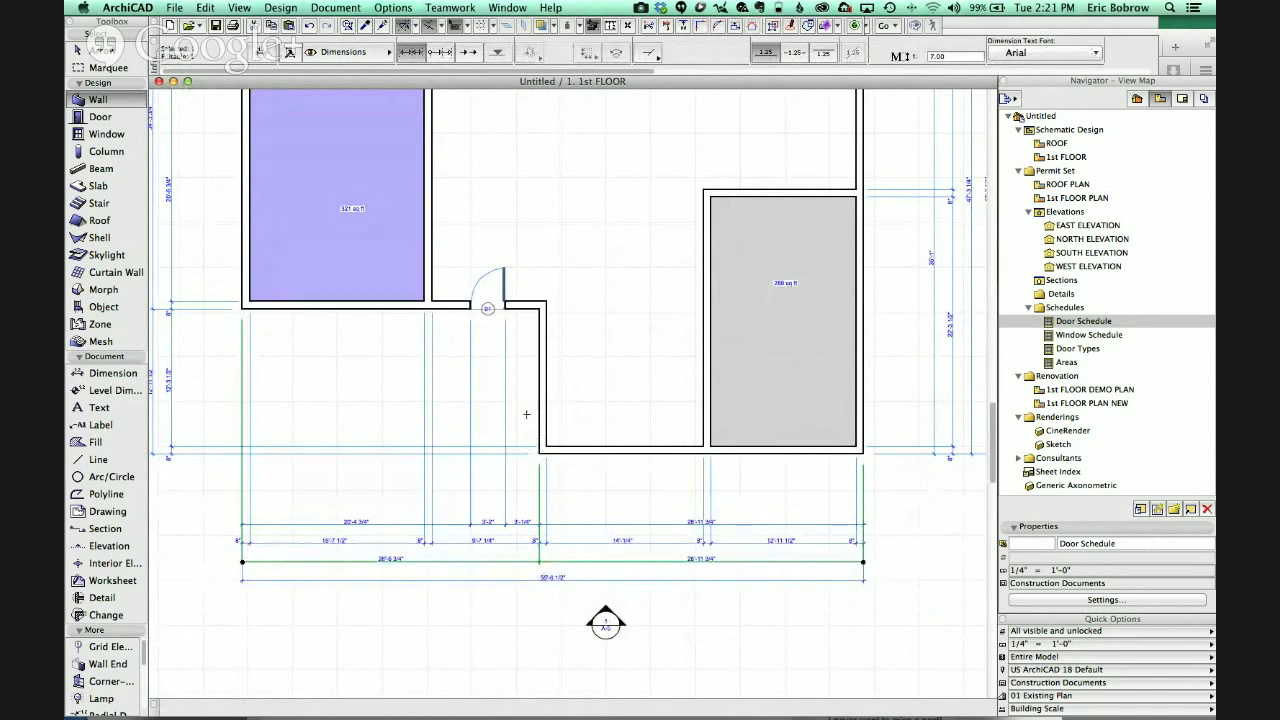
pyautogui.press('Escape')
pyautogui.click(585, 580)
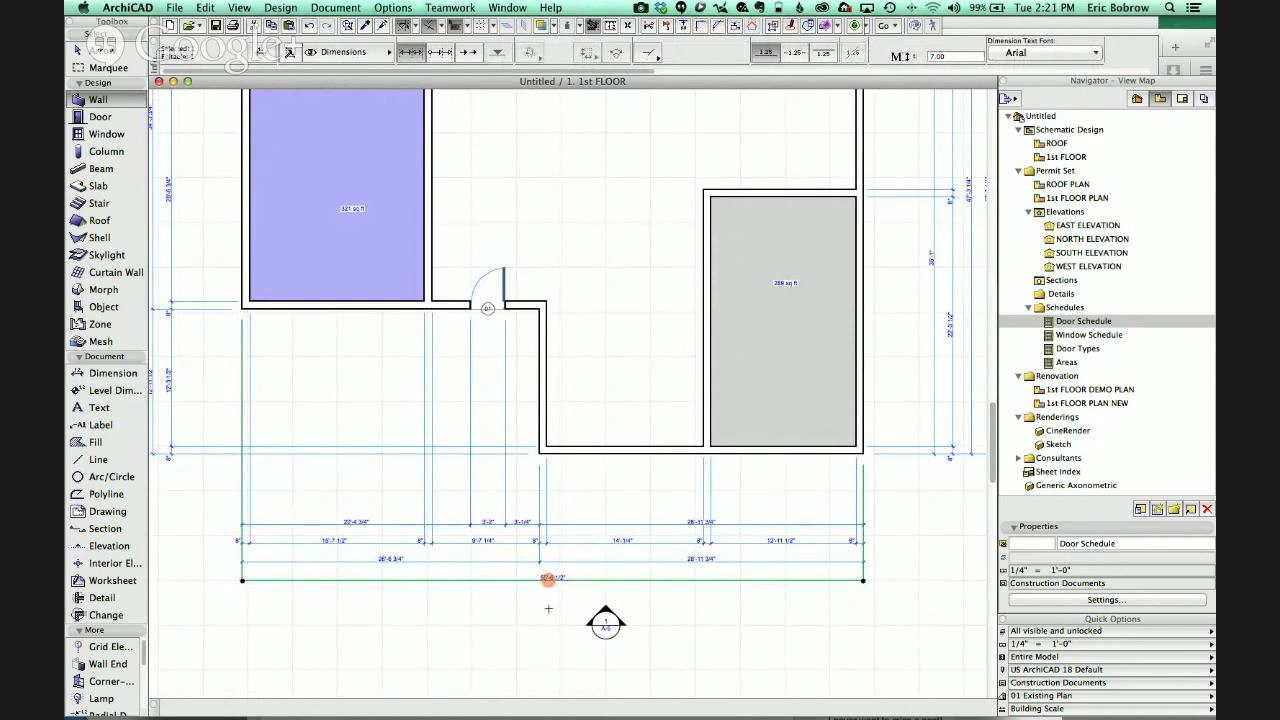
# - Delete the redundant outermost overall dimension line above the plan
pyautogui.scroll(-4, 548, 608)
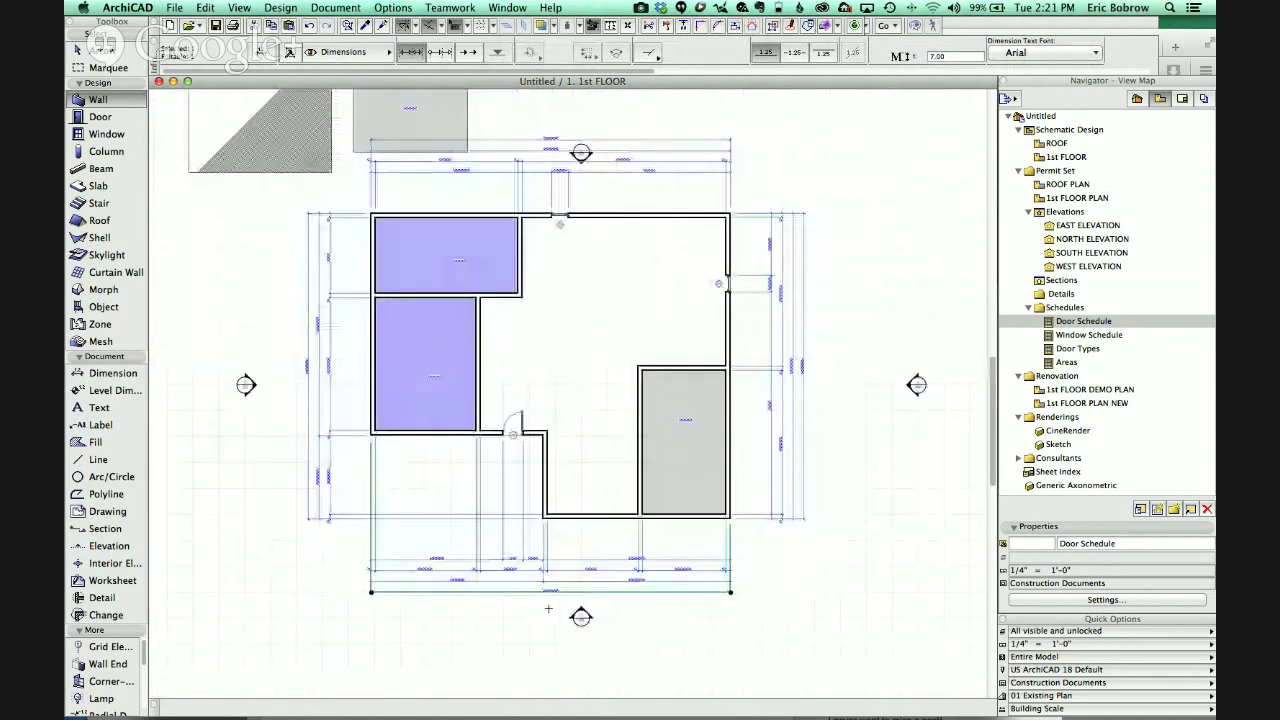
pyautogui.scroll(-2, 548, 608)
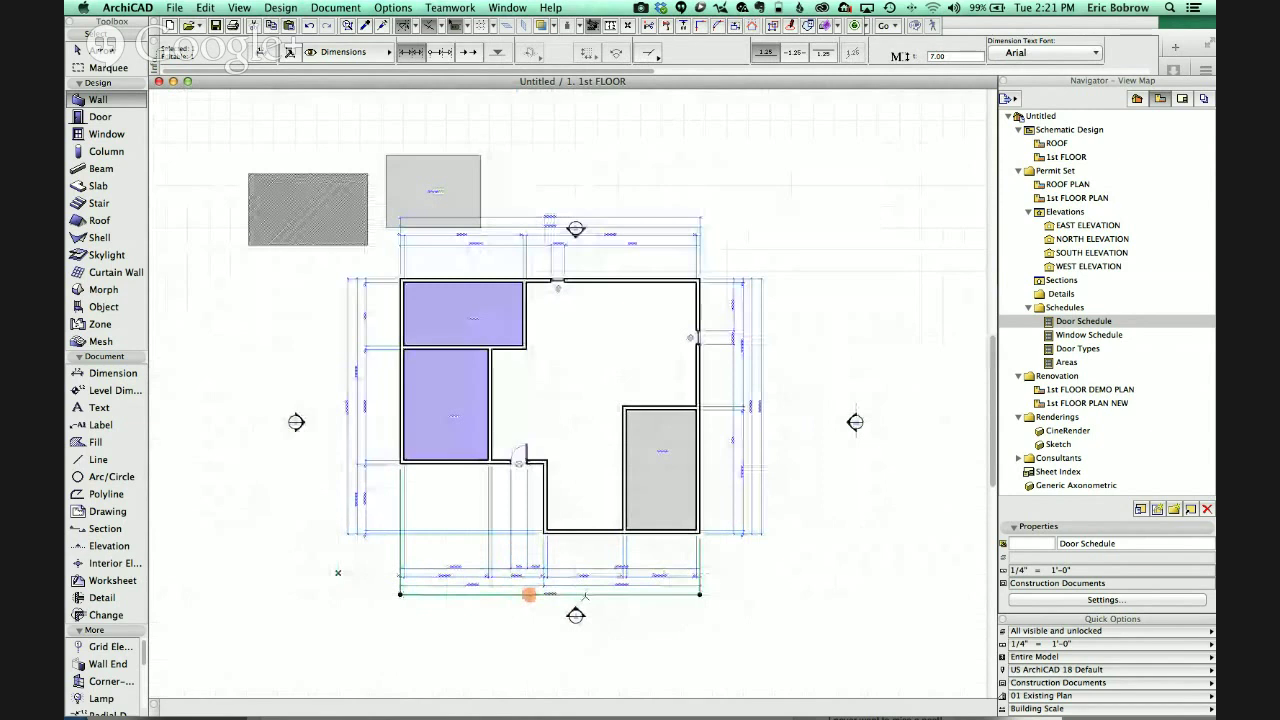
pyautogui.click(633, 218)
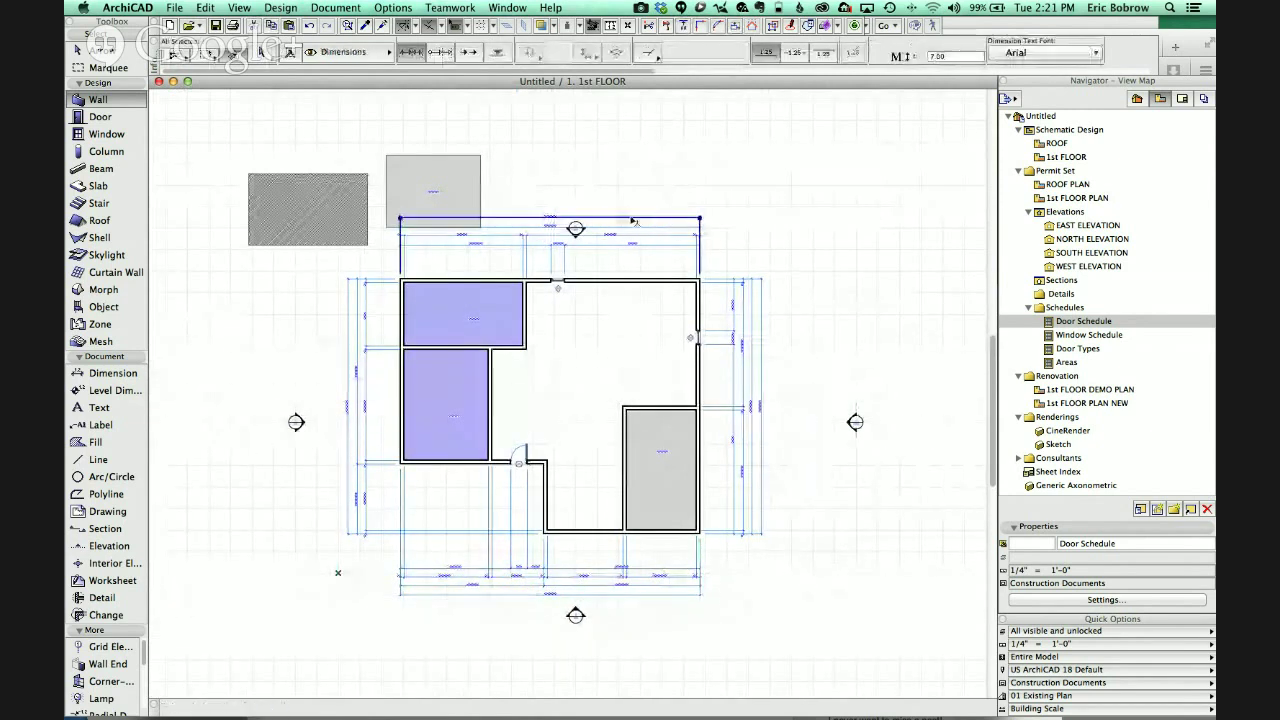
pyautogui.press('Escape')
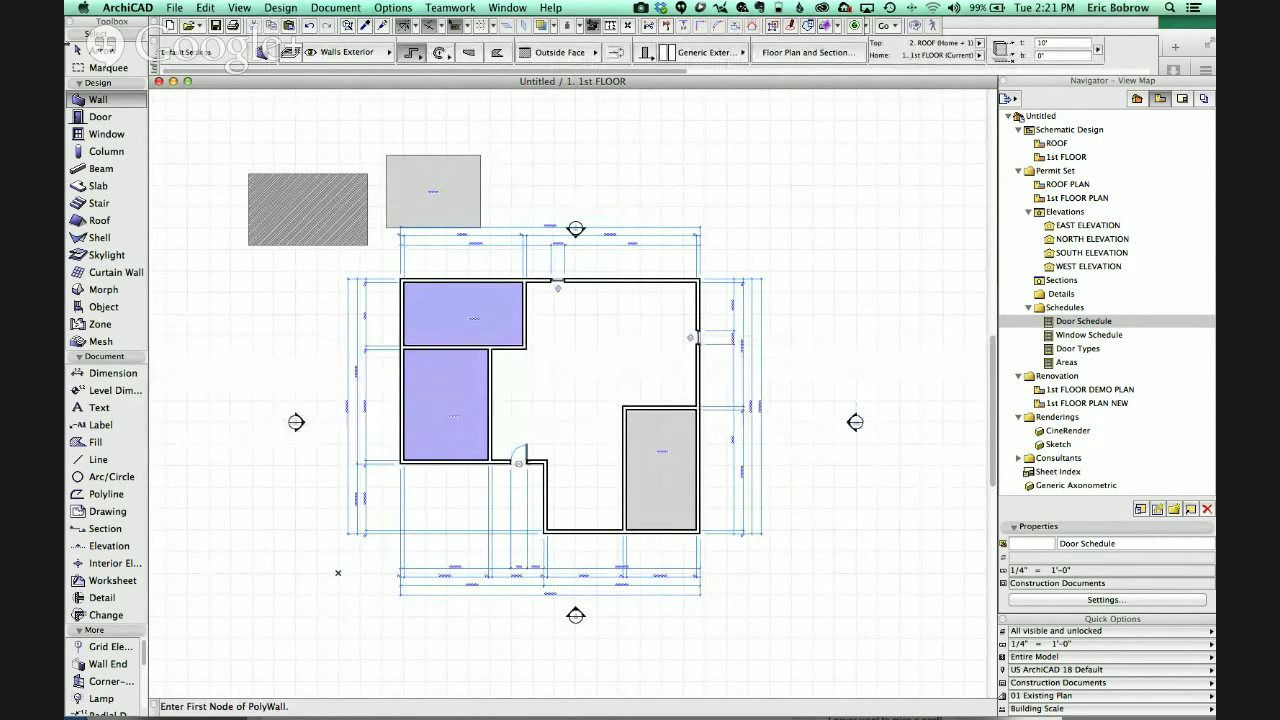
# - Move the three exterior dimension lines above the plan farther up, clear of the north elevation marker
pyautogui.click(80, 50)
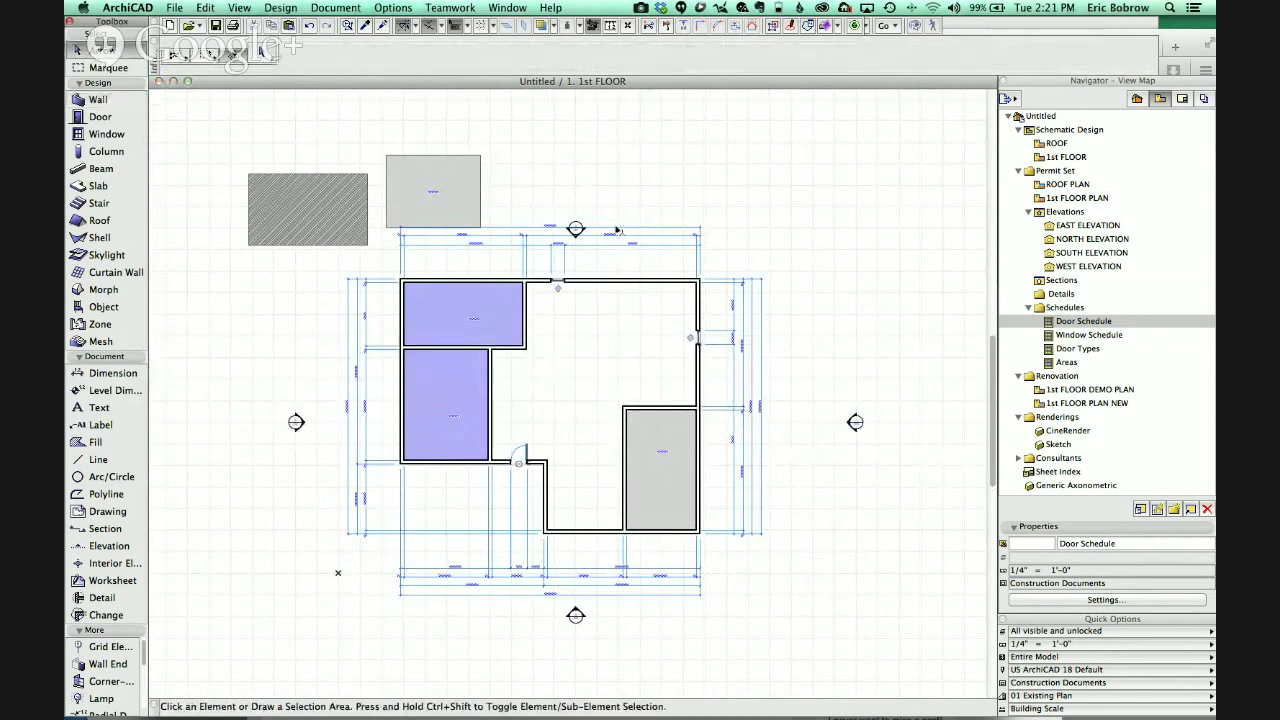
pyautogui.click(673, 243)
pyautogui.click(676, 232)
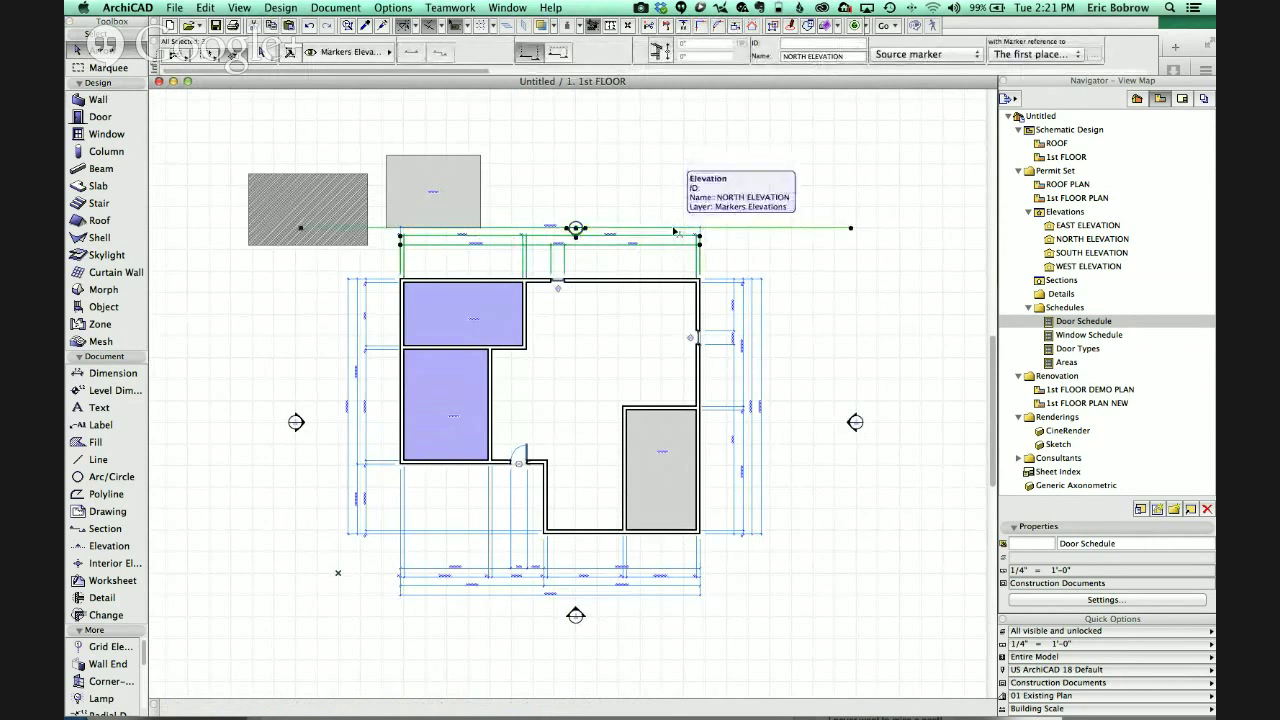
pyautogui.click(635, 228)
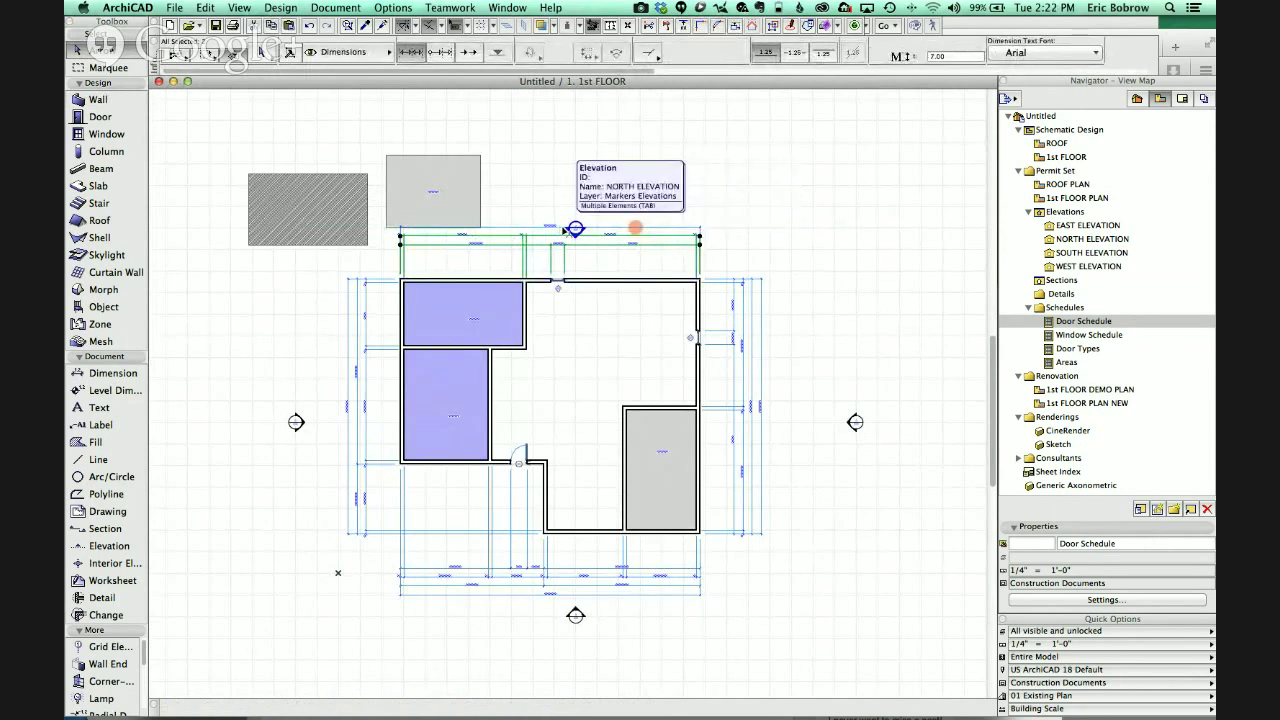
pyautogui.click(621, 227)
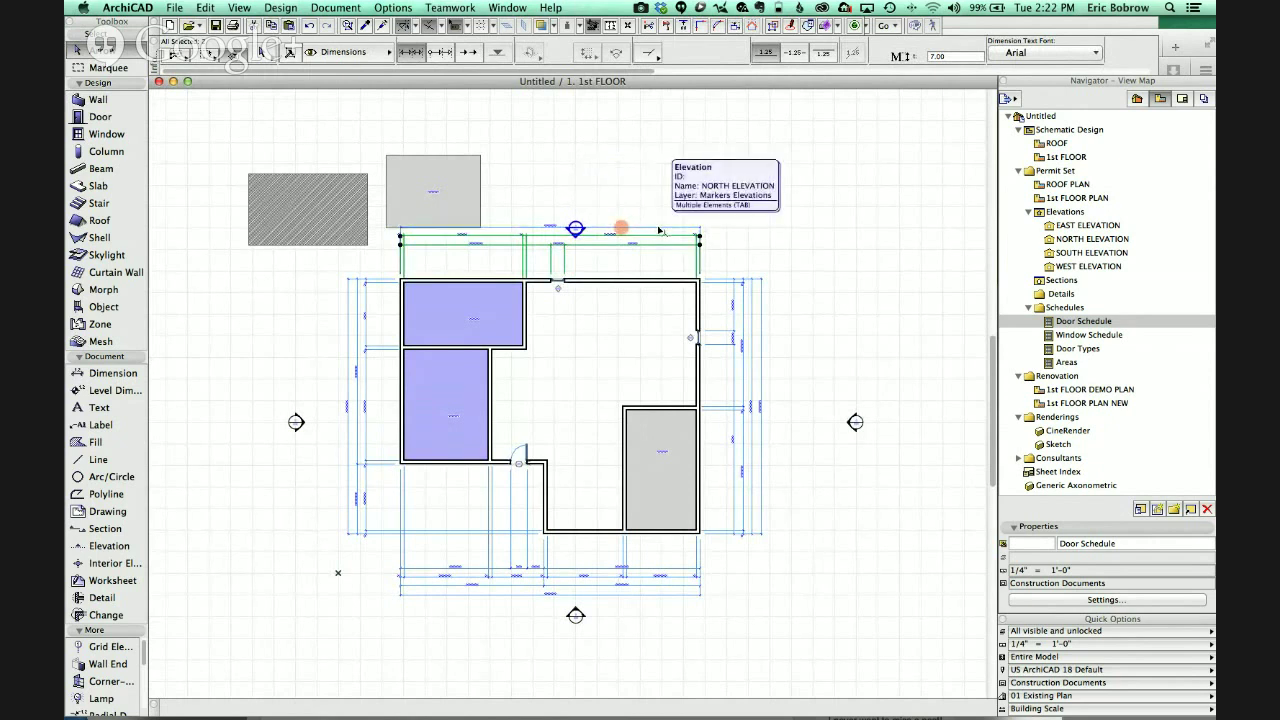
pyautogui.press('Tab')
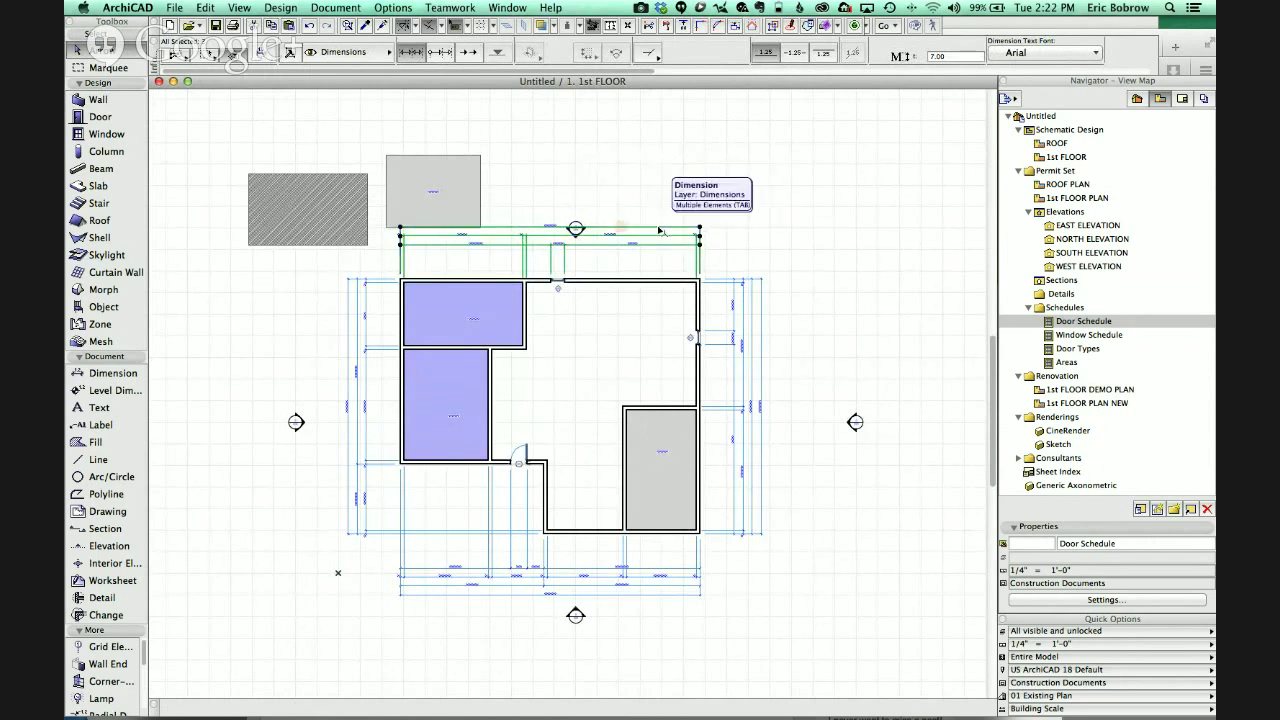
pyautogui.press('super+d')
pyautogui.click(656, 227)
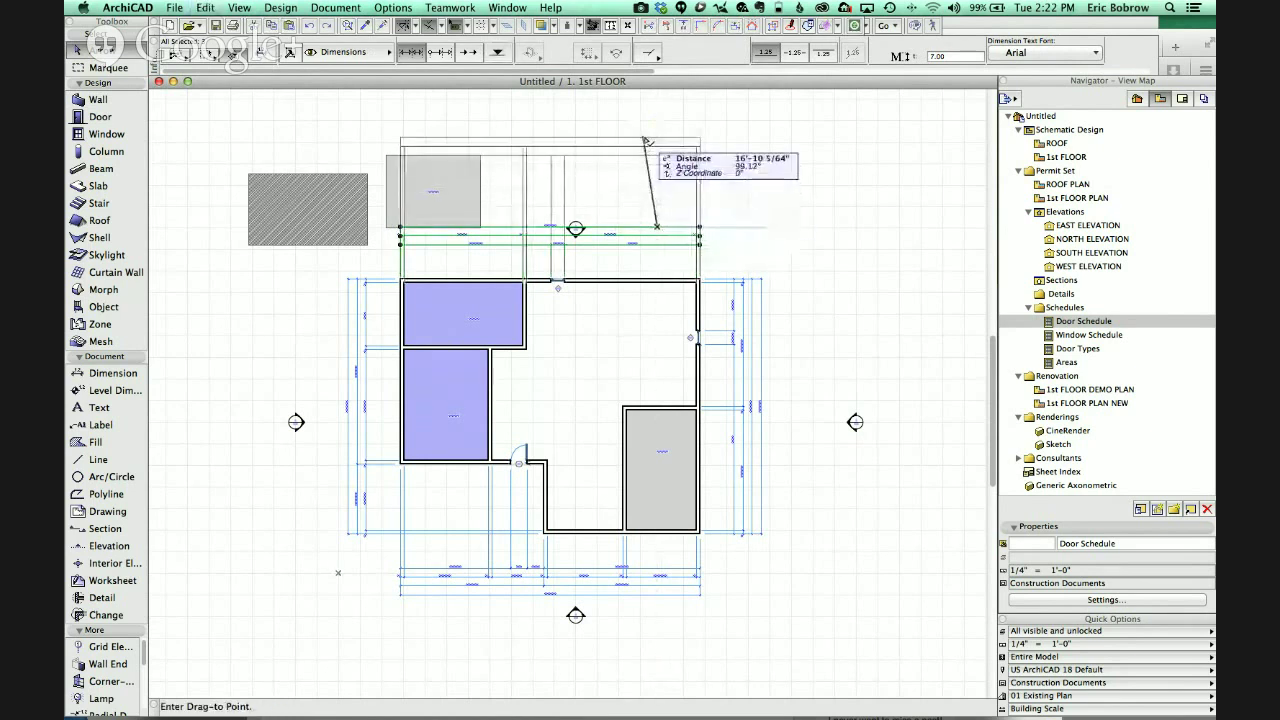
pyautogui.click(645, 131)
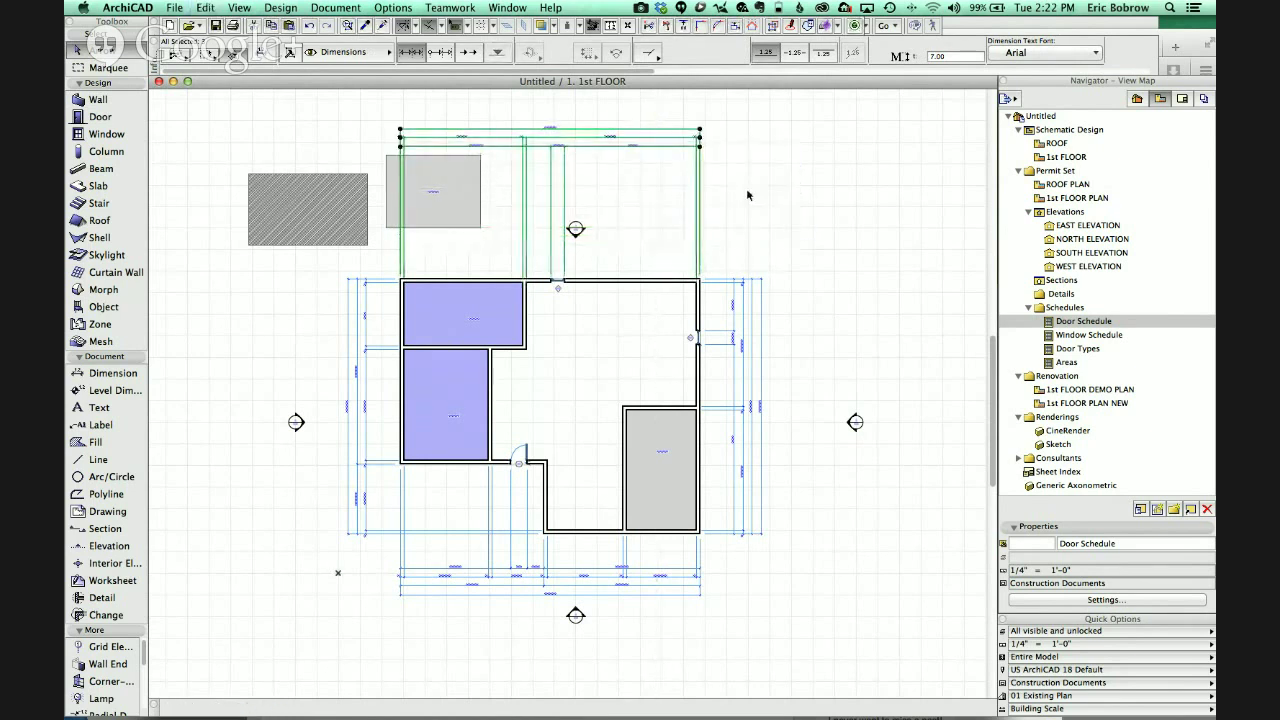
pyautogui.click(735, 228)
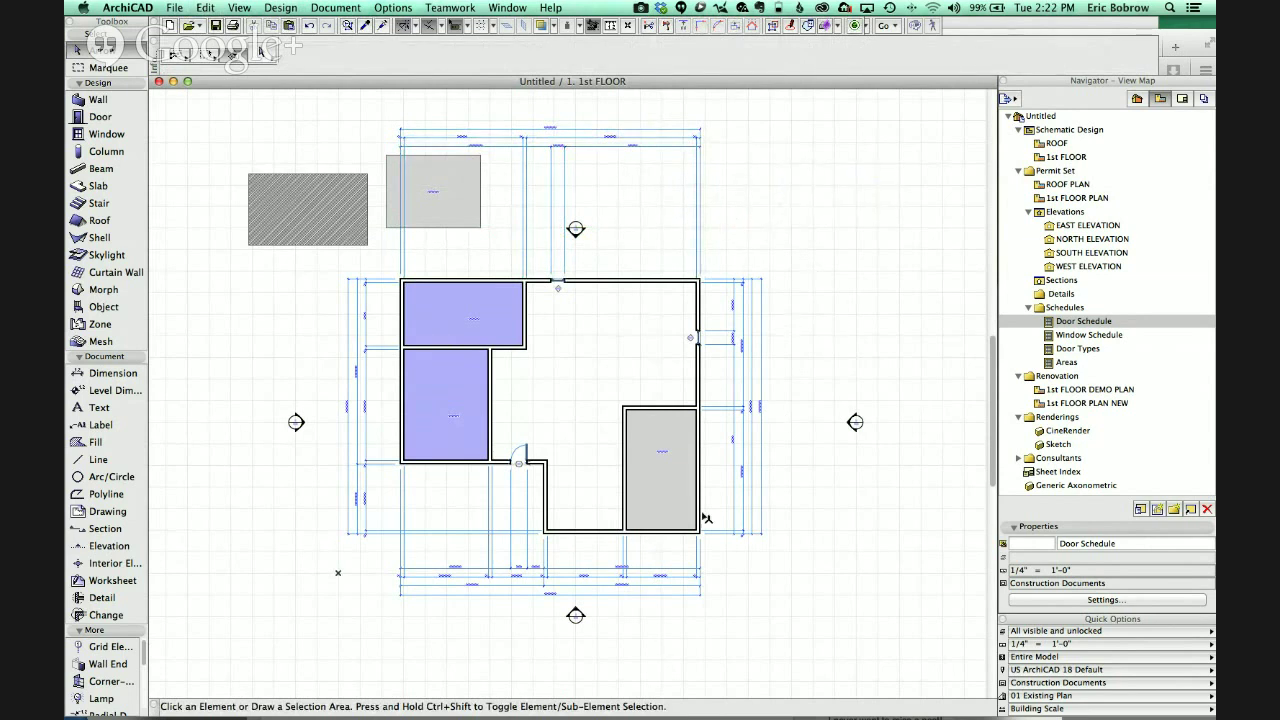
# - Select all walls and start automatic interior dimensioning with column endpoints and Dimension Core Only
pyautogui.scroll(5, 668, 525)
pyautogui.scroll(-2, 555, 515)
pyautogui.moveTo(555, 514); pyautogui.dragTo(800, 512, button='middle')
pyautogui.scroll(2, 800, 512)
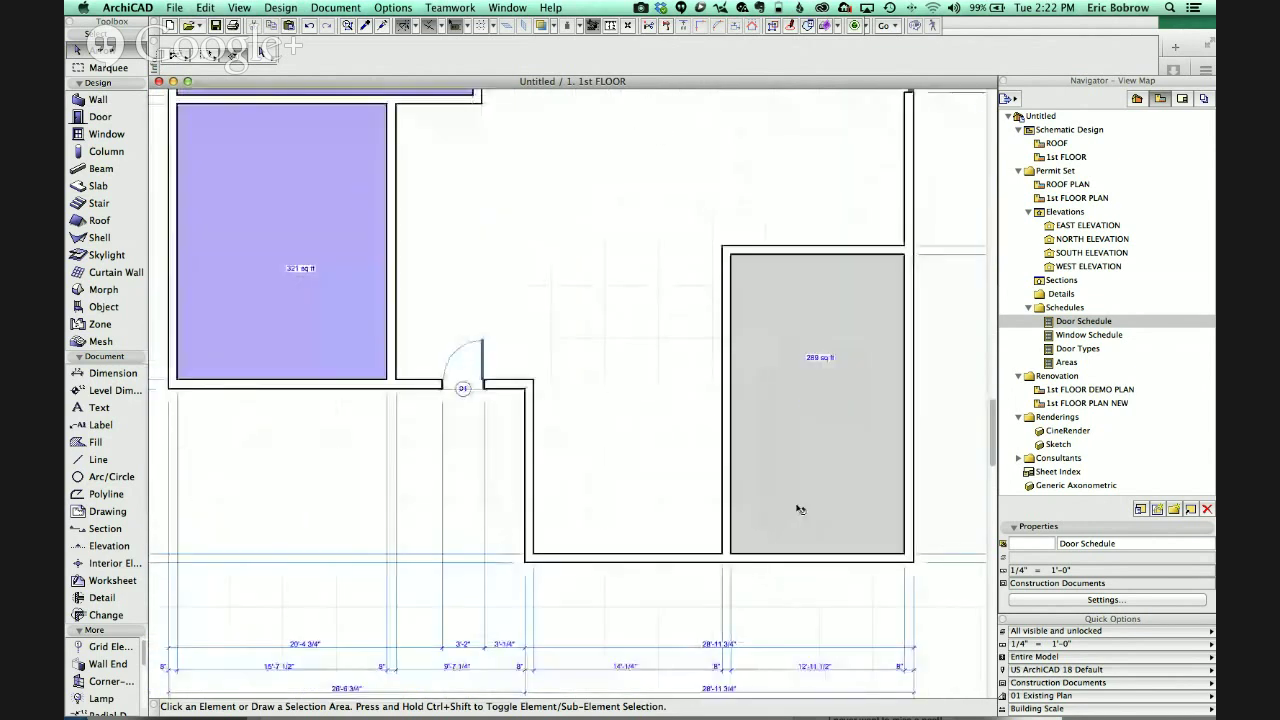
pyautogui.click(98, 100)
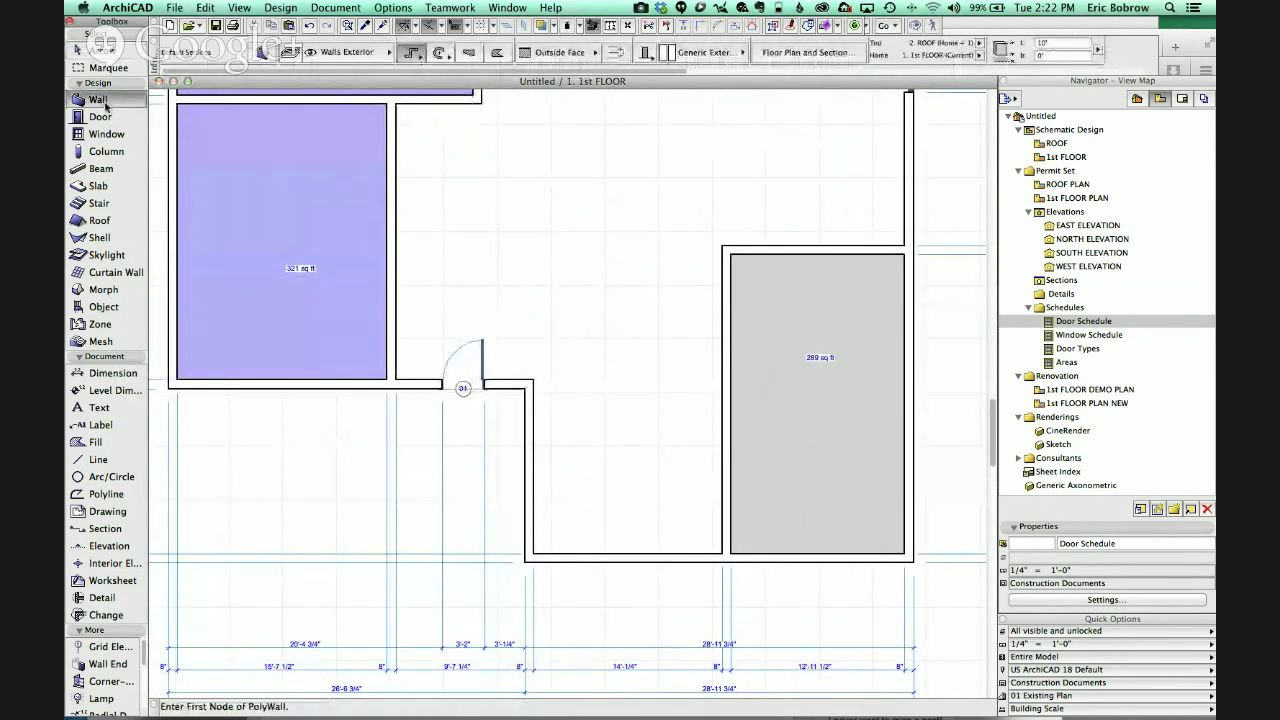
pyautogui.press('super+a')
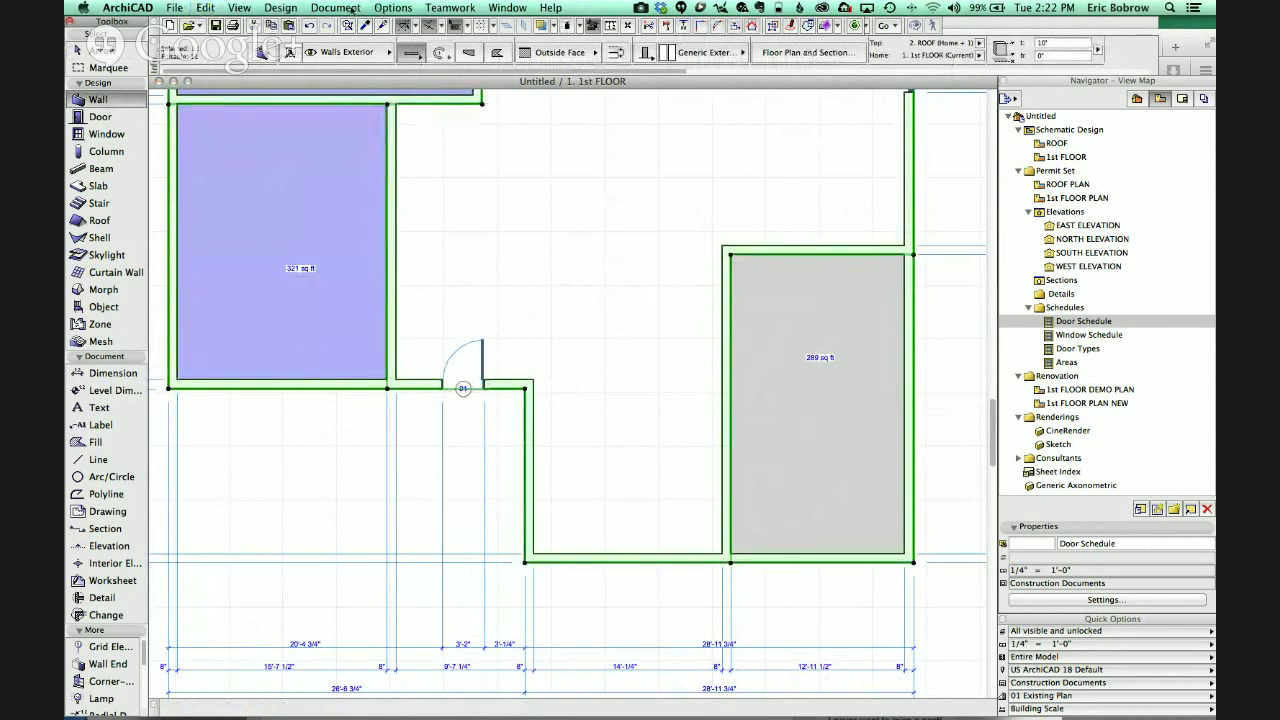
pyautogui.click(352, 9)
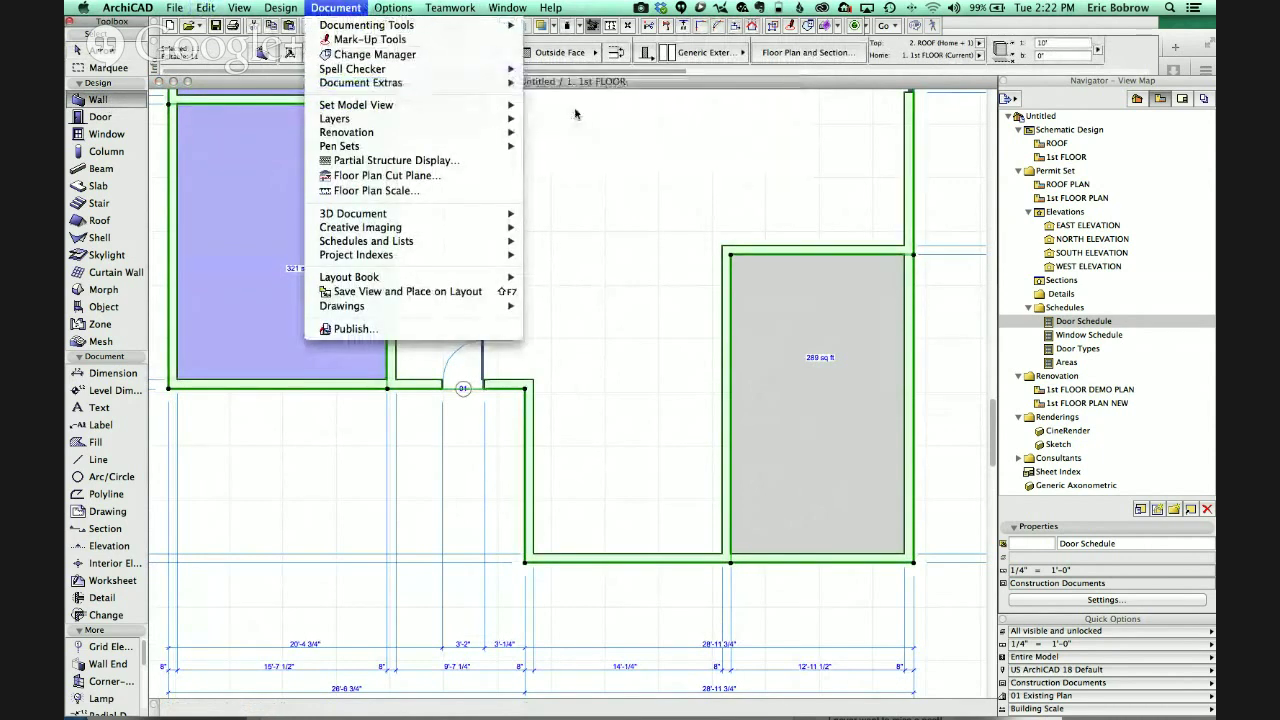
pyautogui.moveTo(360, 83)
pyautogui.moveTo(700, 146)
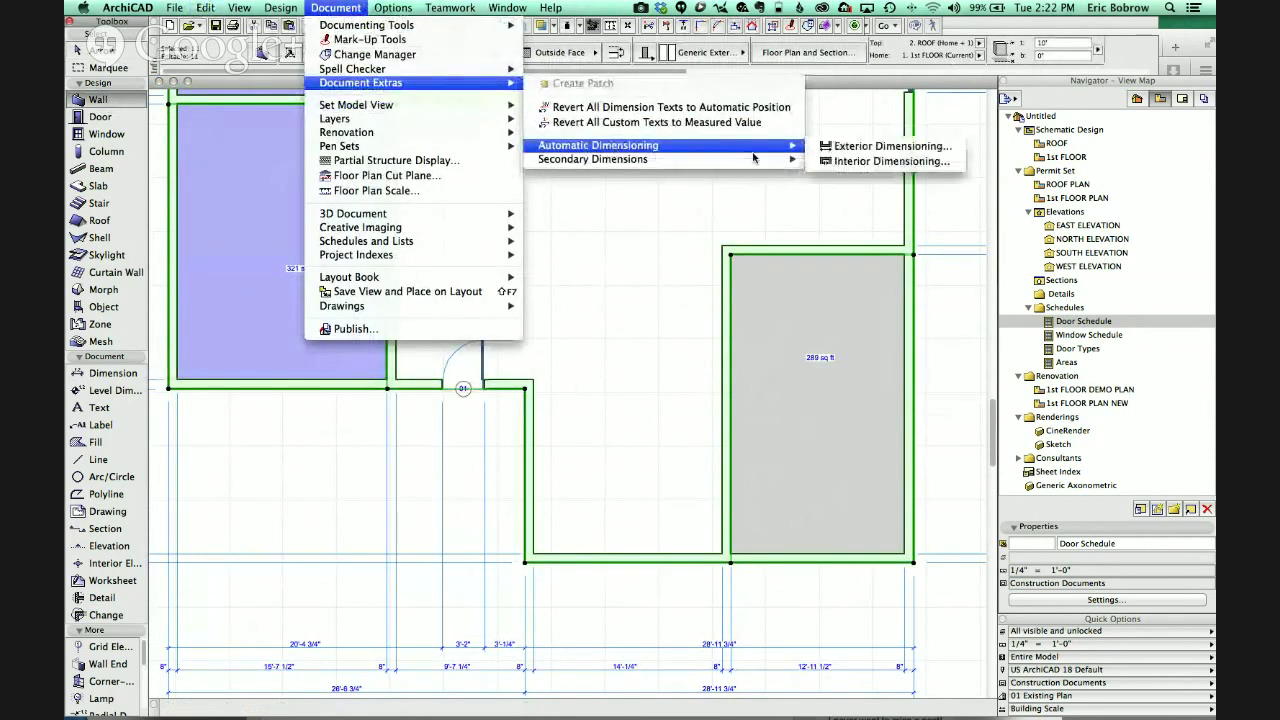
pyautogui.click(842, 162)
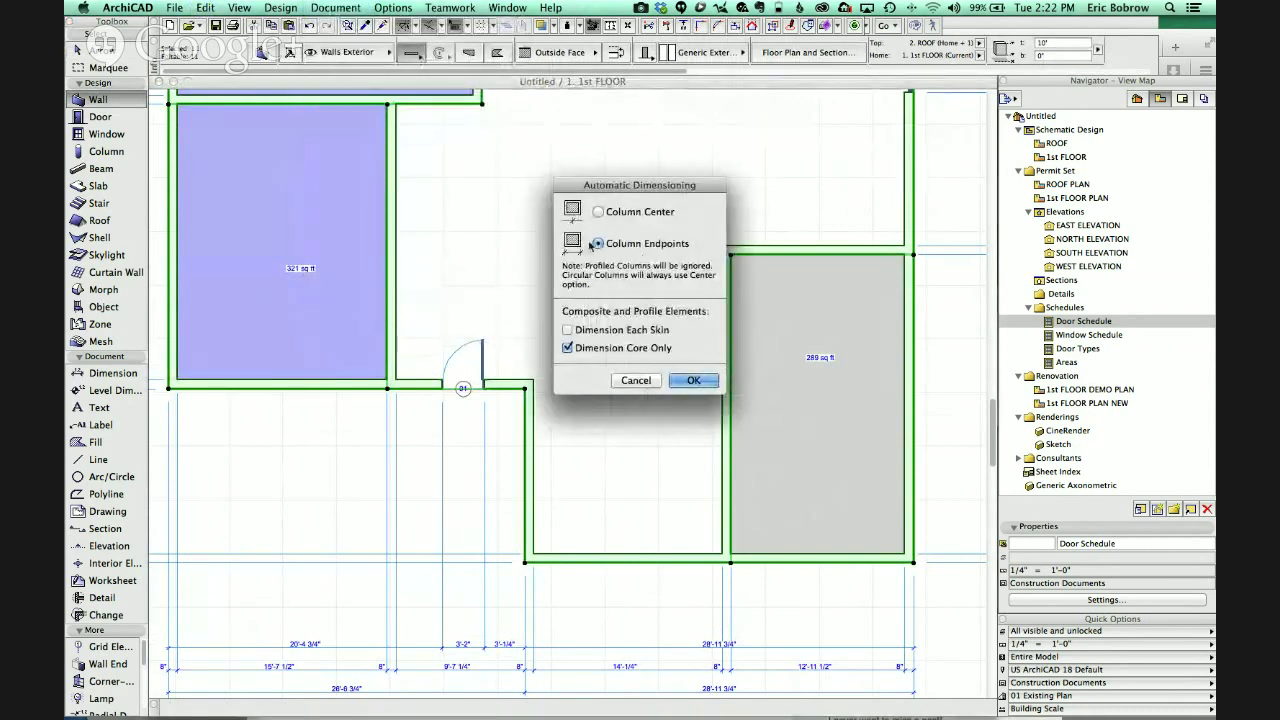
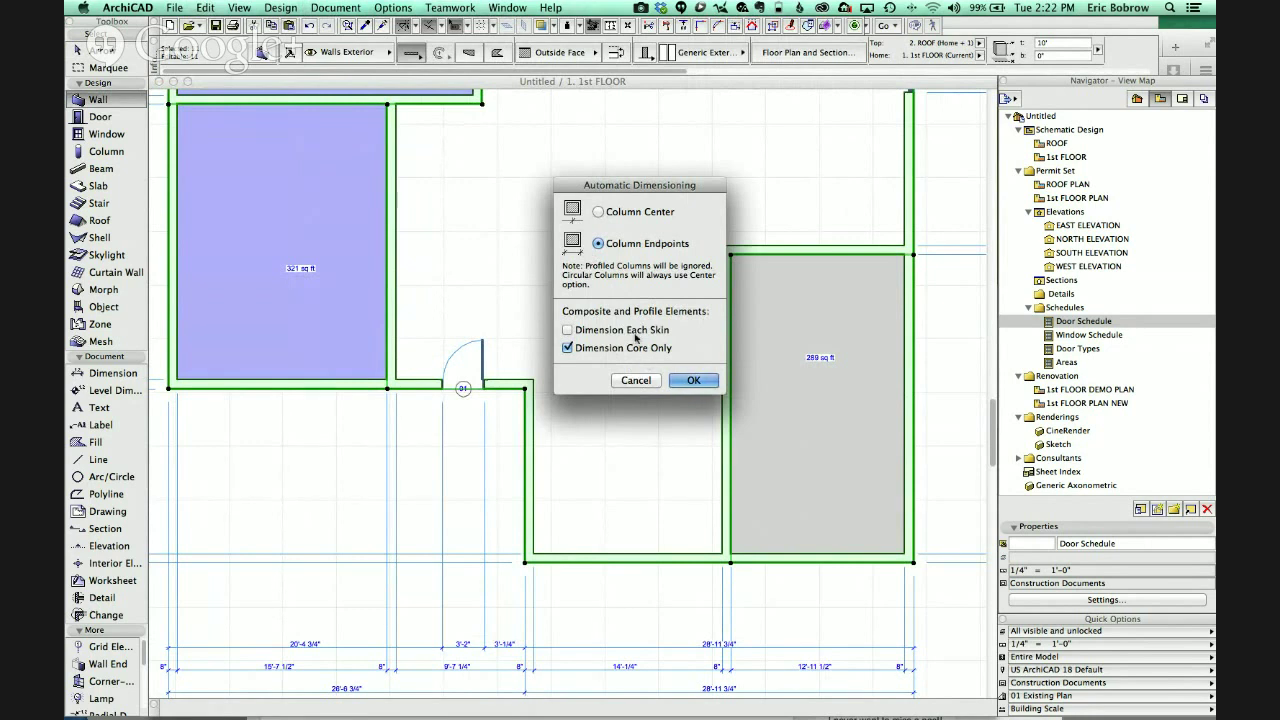
pyautogui.click(694, 381)
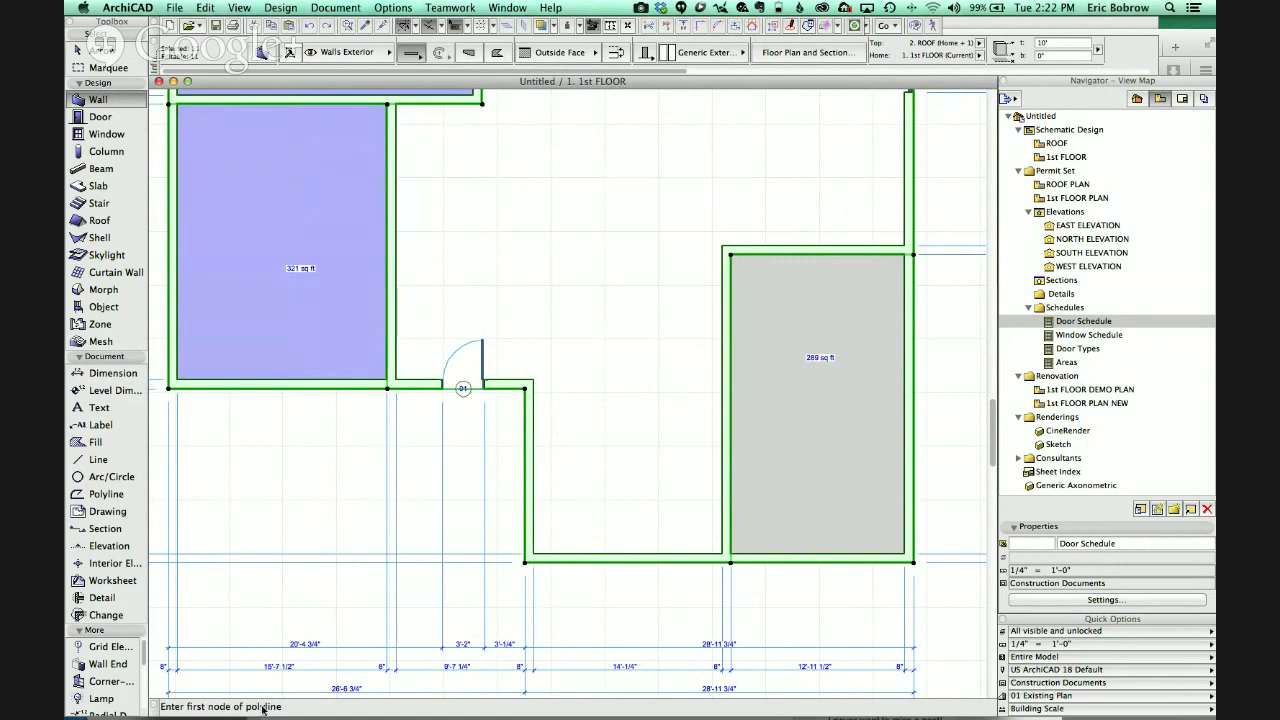
# - Draw a horizontal line across the plan through the lower purple and gray zones, and place its interior dimension line just above the gray zone
pyautogui.click(155, 307)
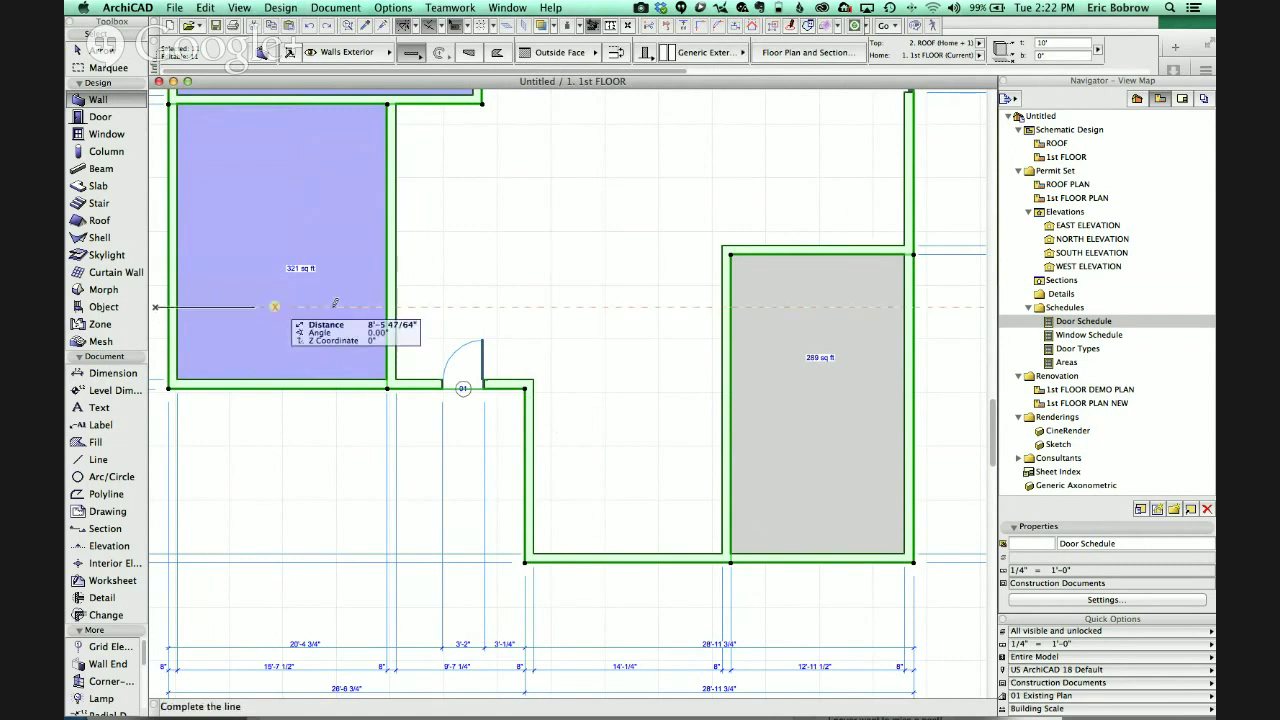
pyautogui.click(940, 307)
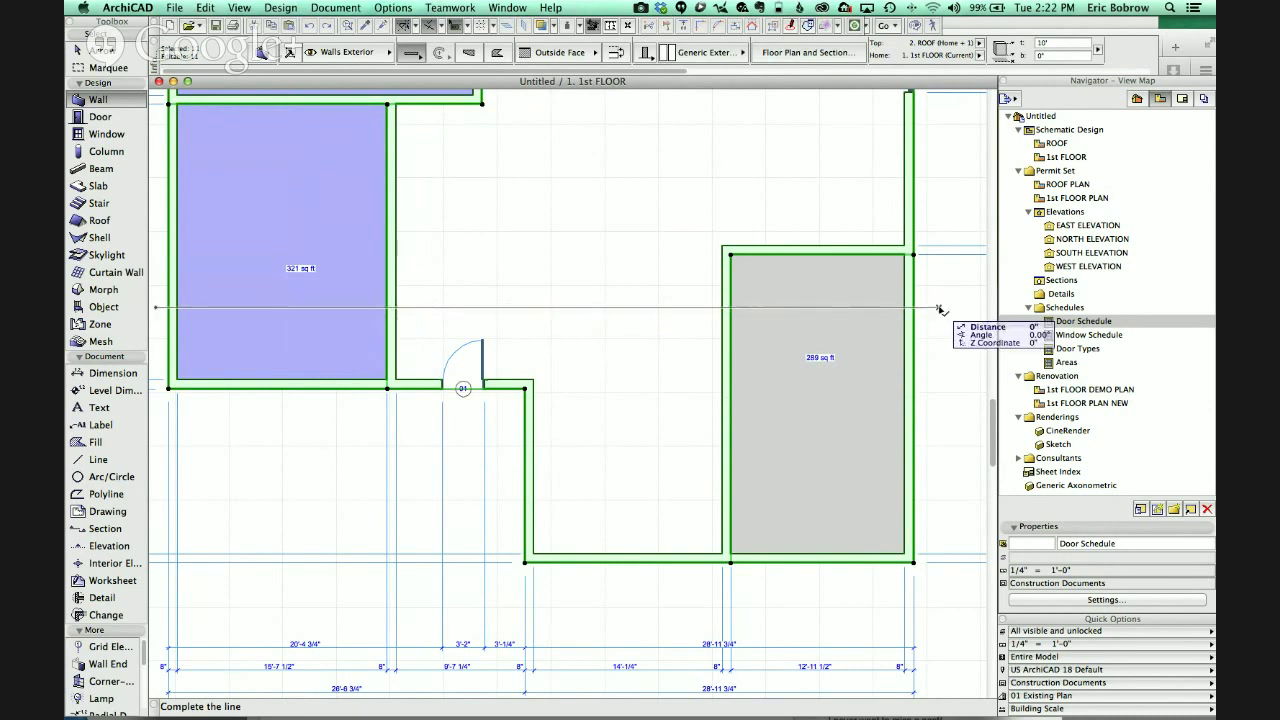
pyautogui.click(941, 306)
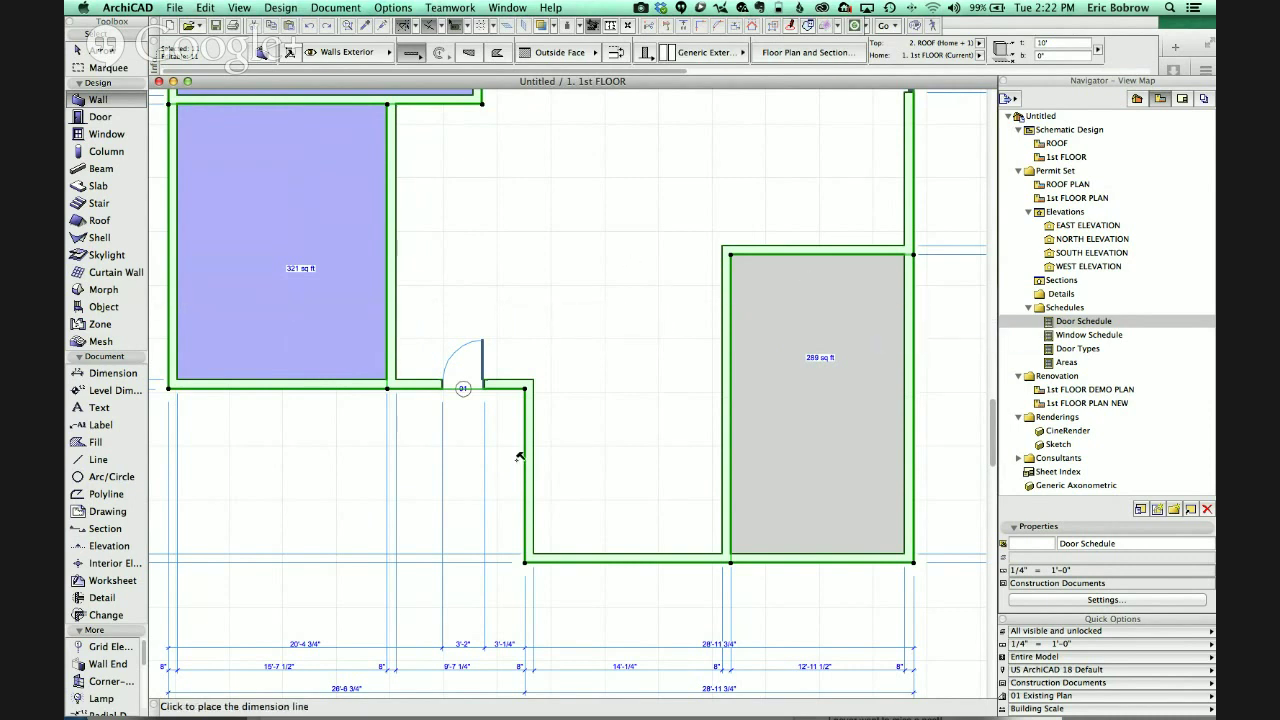
pyautogui.click(566, 175)
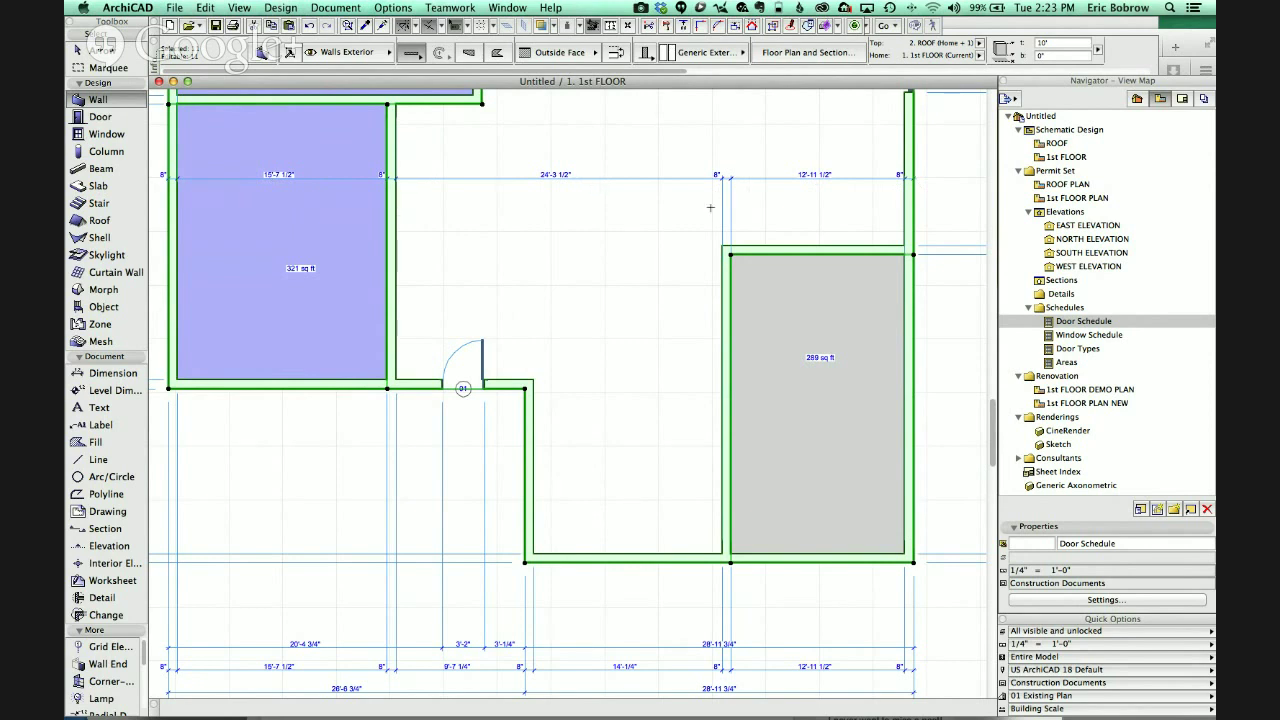
pyautogui.press('Escape')
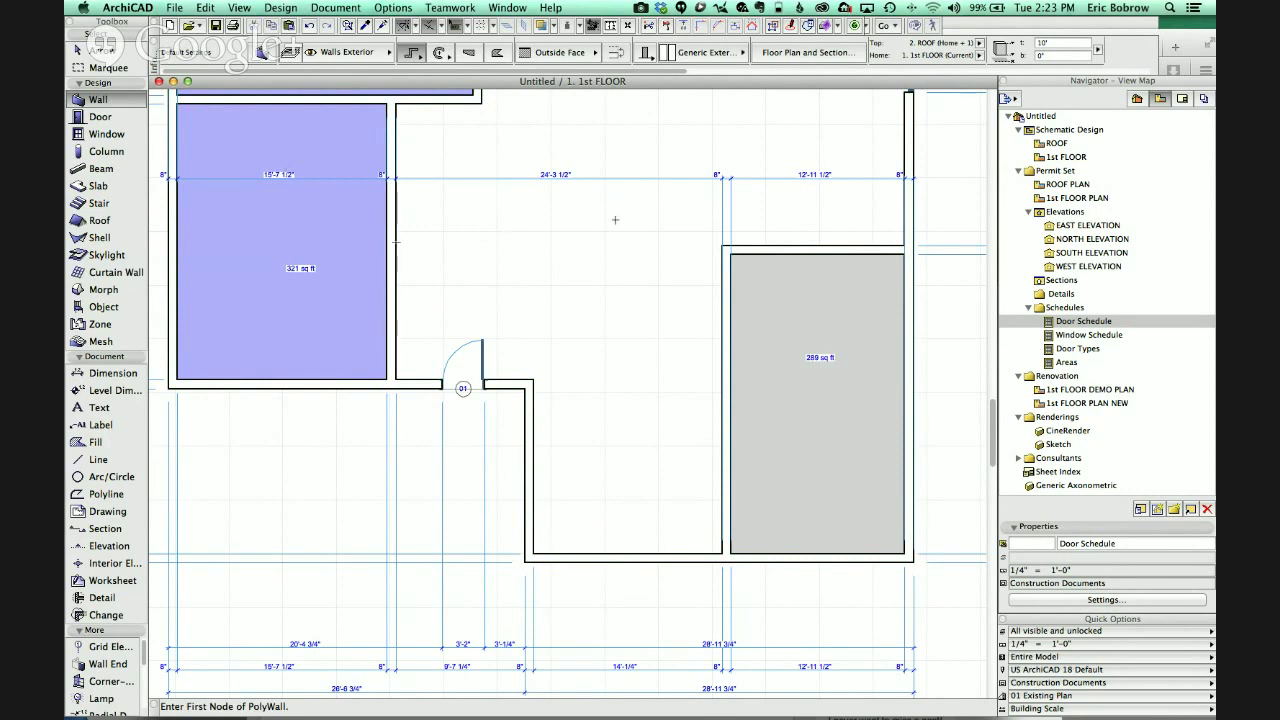
# - Change all walls to a composite structure using Brick o/ 2x6 Wood Studs
pyautogui.press('super+a')
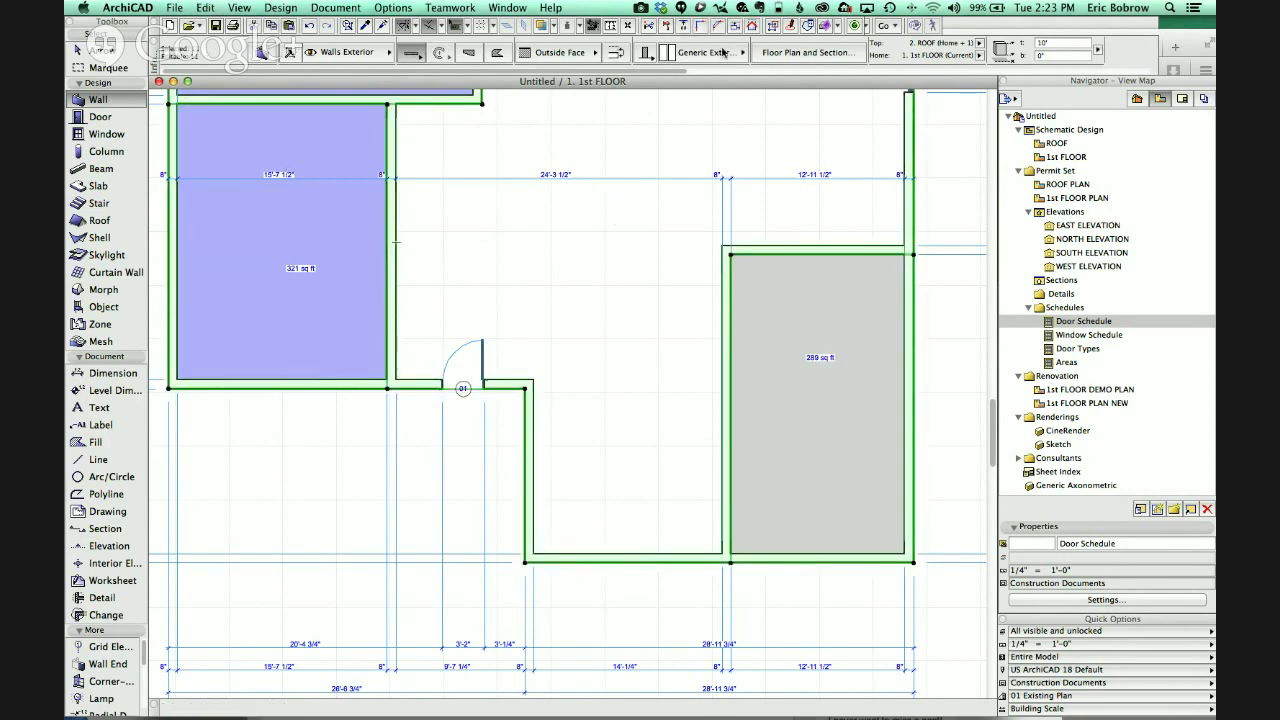
pyautogui.click(650, 54)
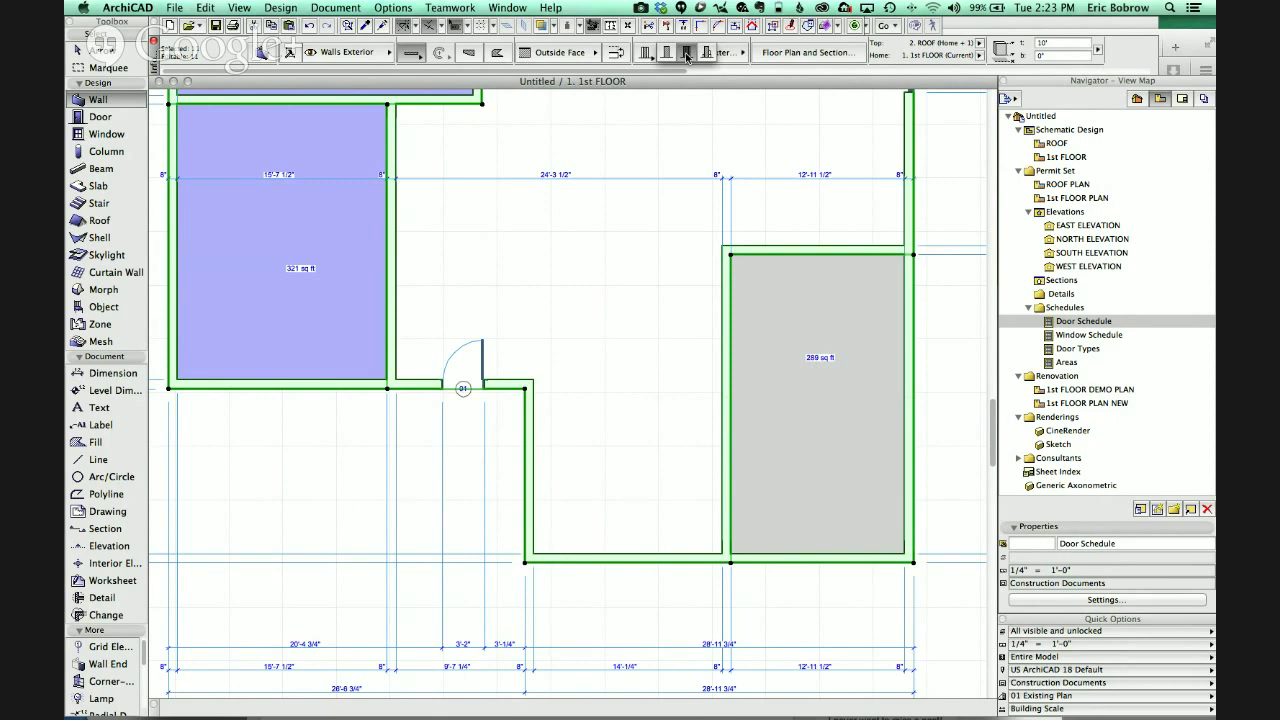
pyautogui.click(688, 55)
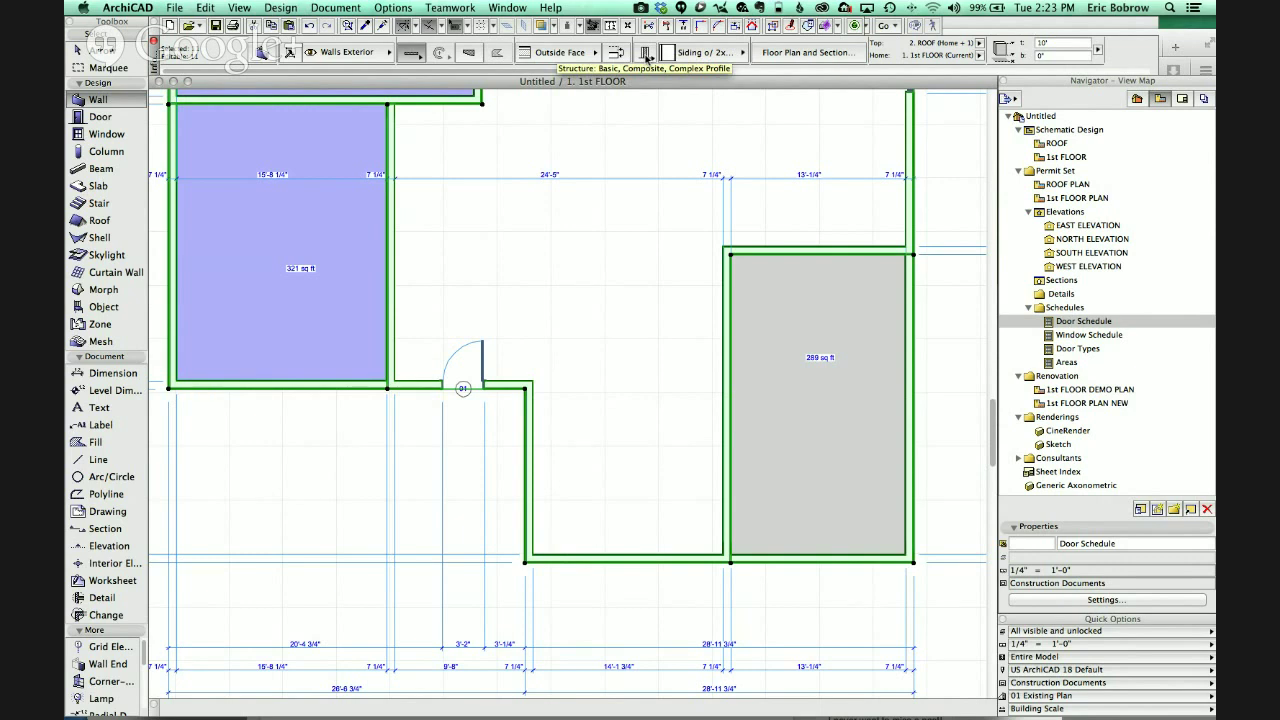
pyautogui.click(702, 52)
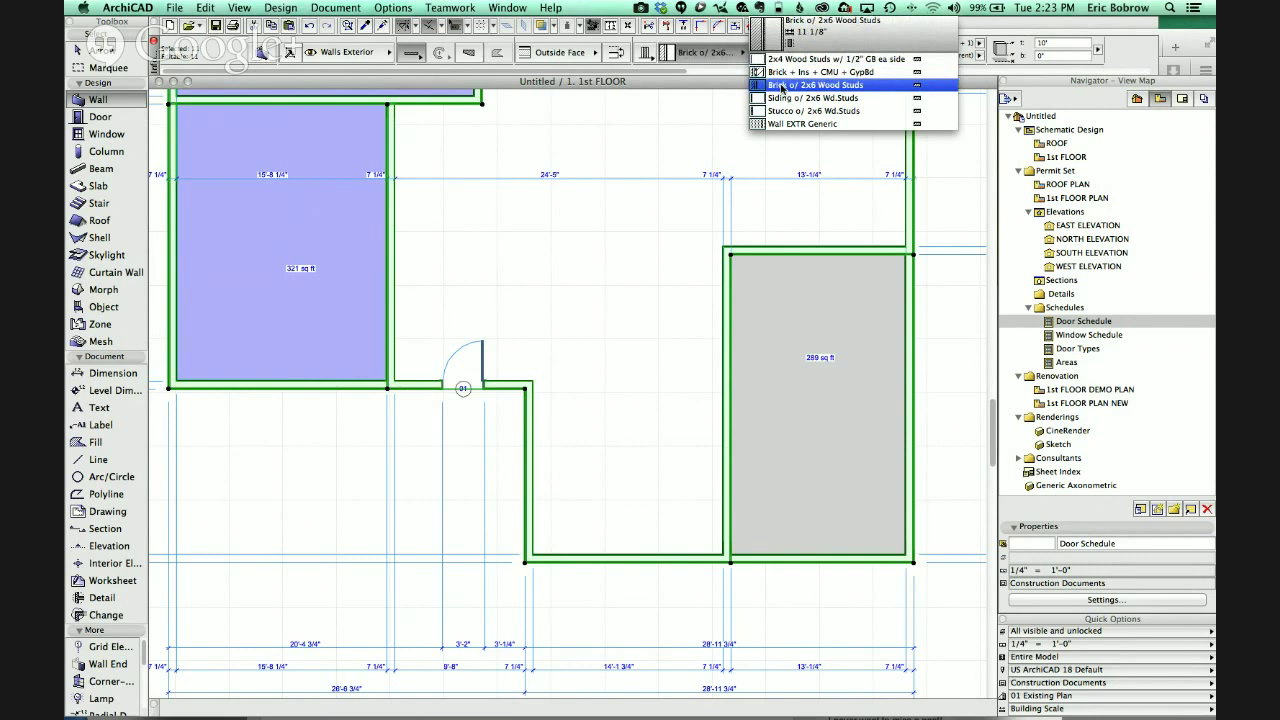
pyautogui.click(783, 86)
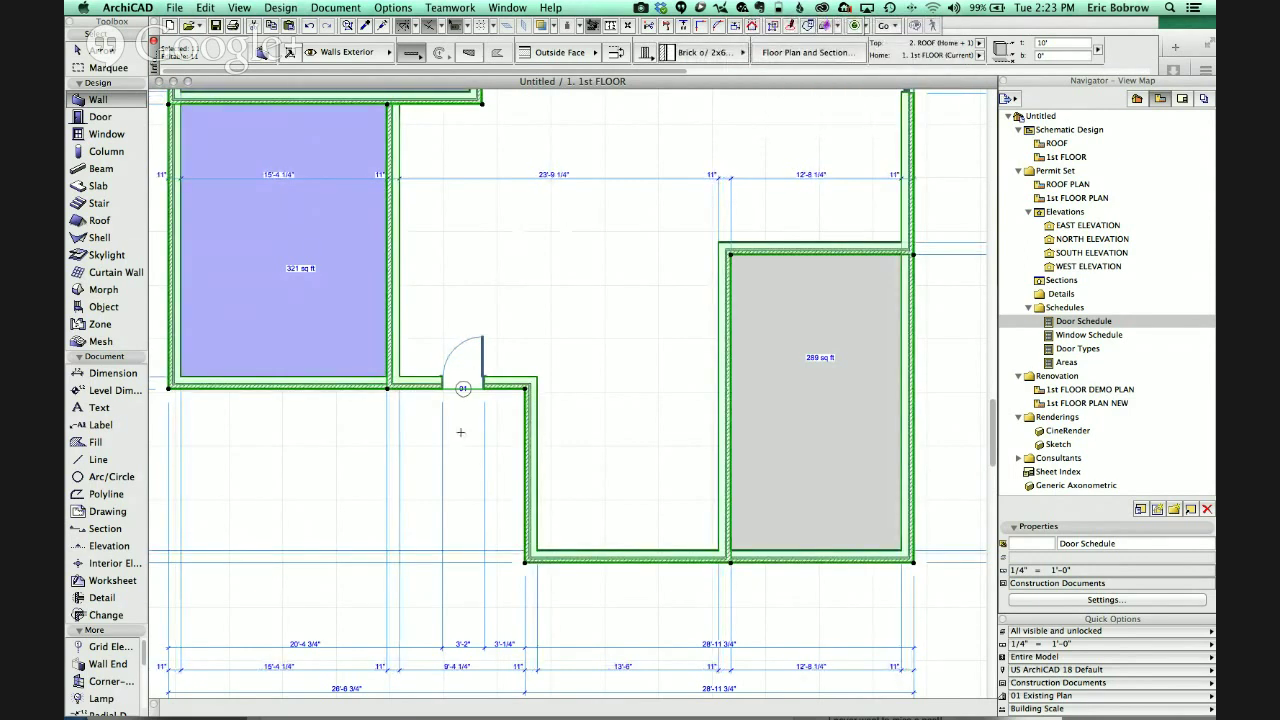
pyautogui.press('Escape')
# - Change the five interior walls bounding the purple and gray zones to the 2x4 Wood Studs w/ 1/2" GB ea side composite
pyautogui.scroll(5, 440, 286)
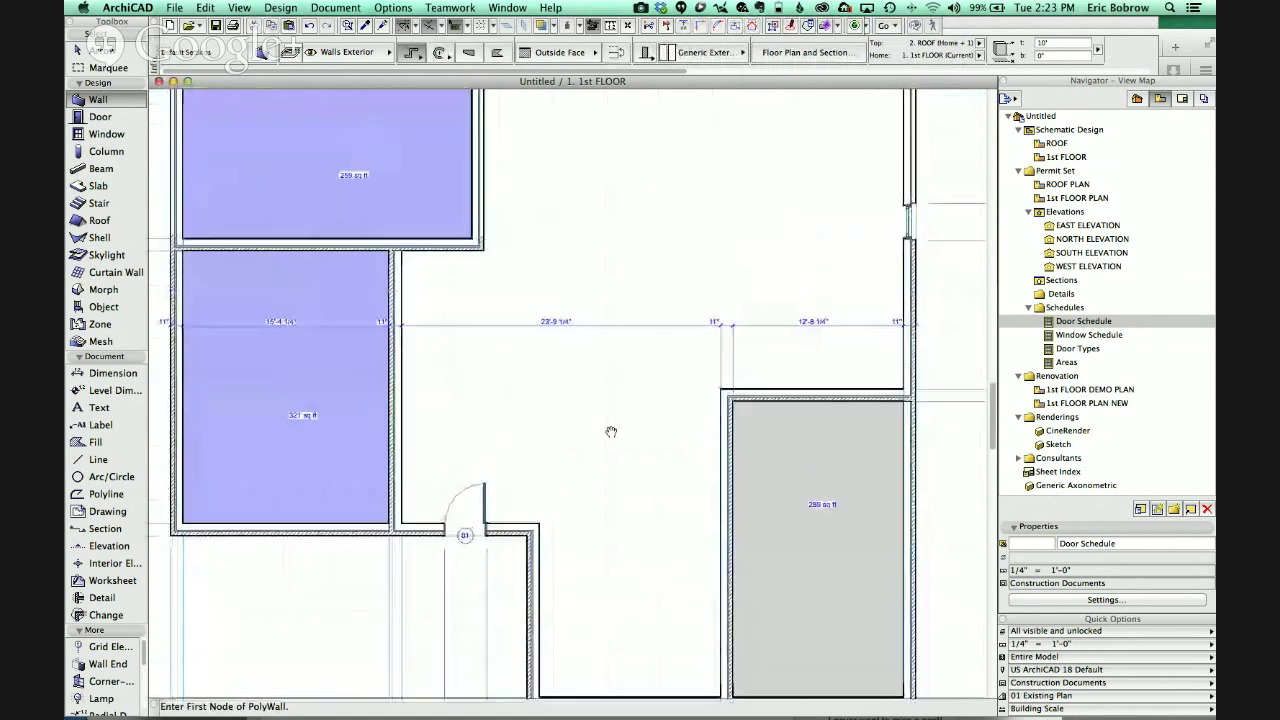
pyautogui.keyDown('shift'); pyautogui.click(394, 302); pyautogui.keyUp('shift')
pyautogui.keyDown('shift'); pyautogui.click(423, 250); pyautogui.keyUp('shift')
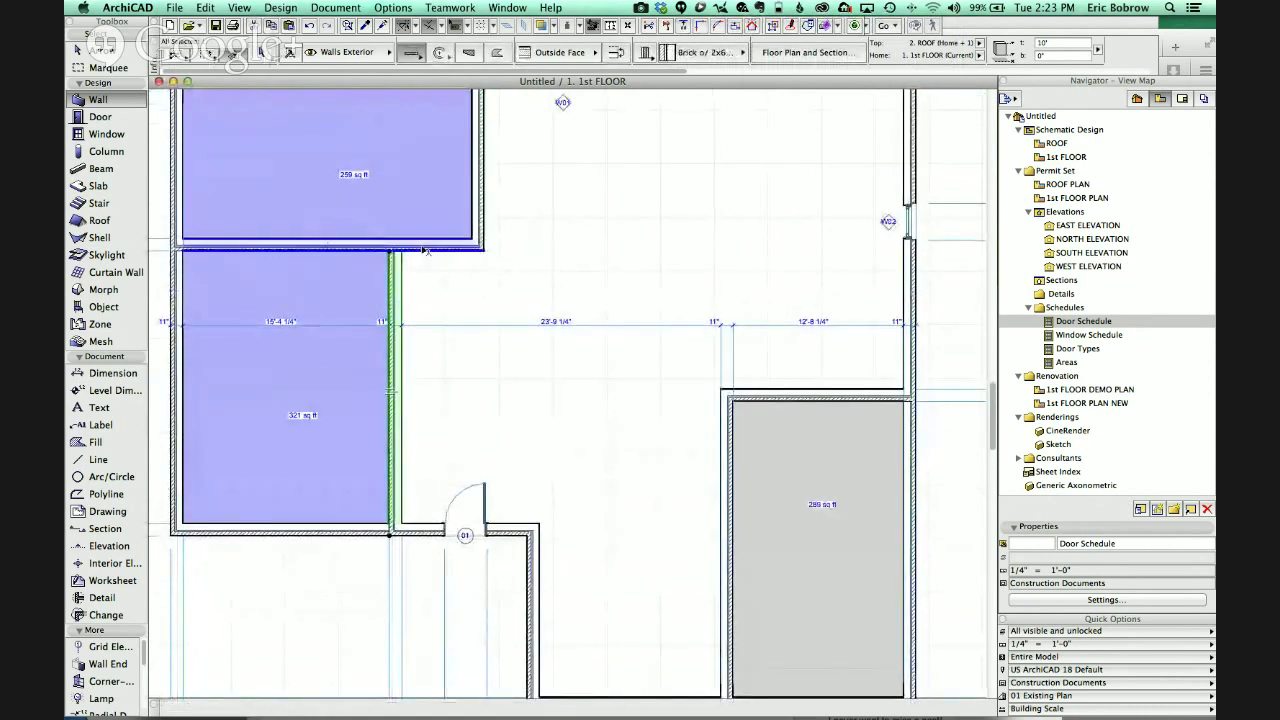
pyautogui.keyDown('shift'); pyautogui.click(728, 420); pyautogui.keyUp('shift')
pyautogui.keyDown('shift'); pyautogui.click(782, 397); pyautogui.keyUp('shift')
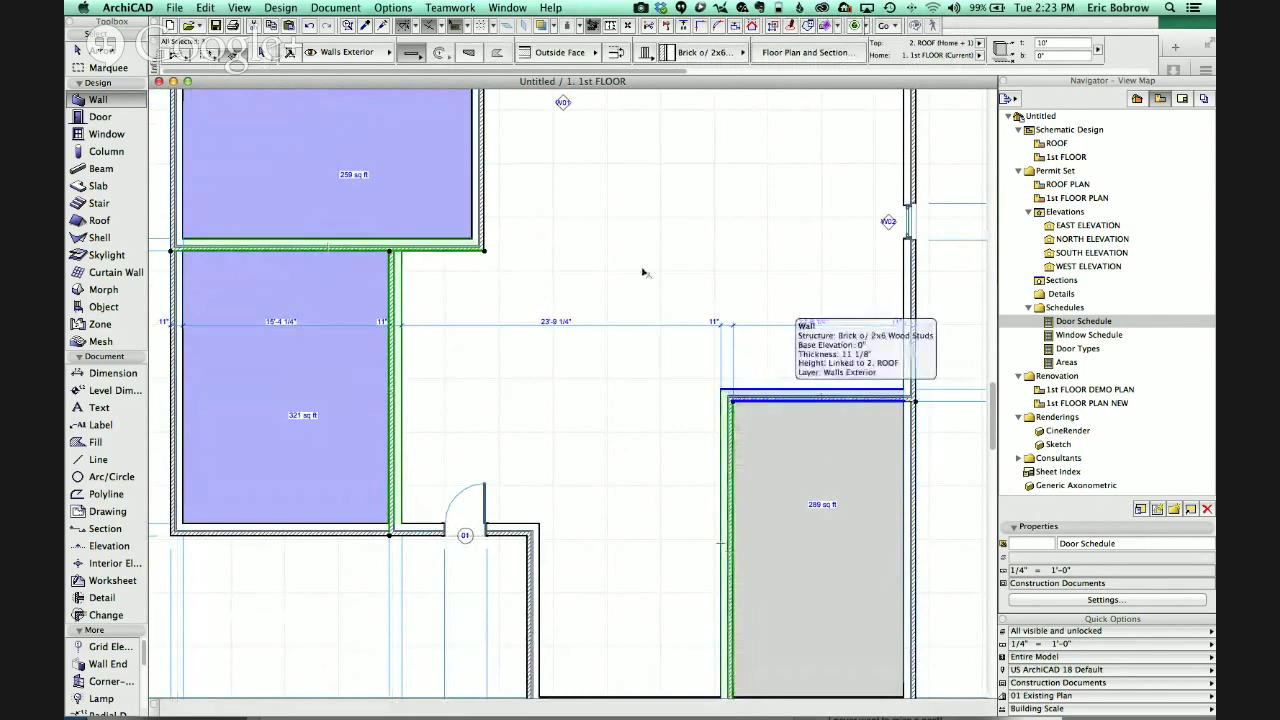
pyautogui.keyDown('shift'); pyautogui.click(480, 175); pyautogui.keyUp('shift')
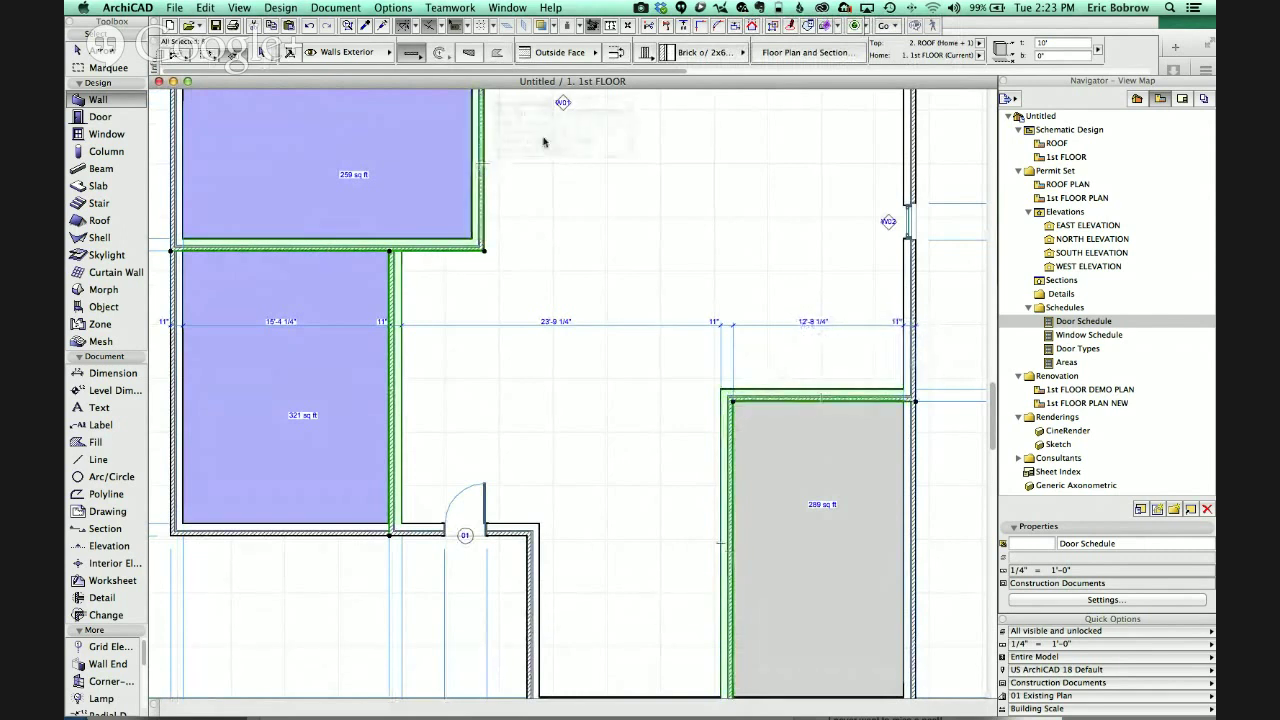
pyautogui.click(679, 53)
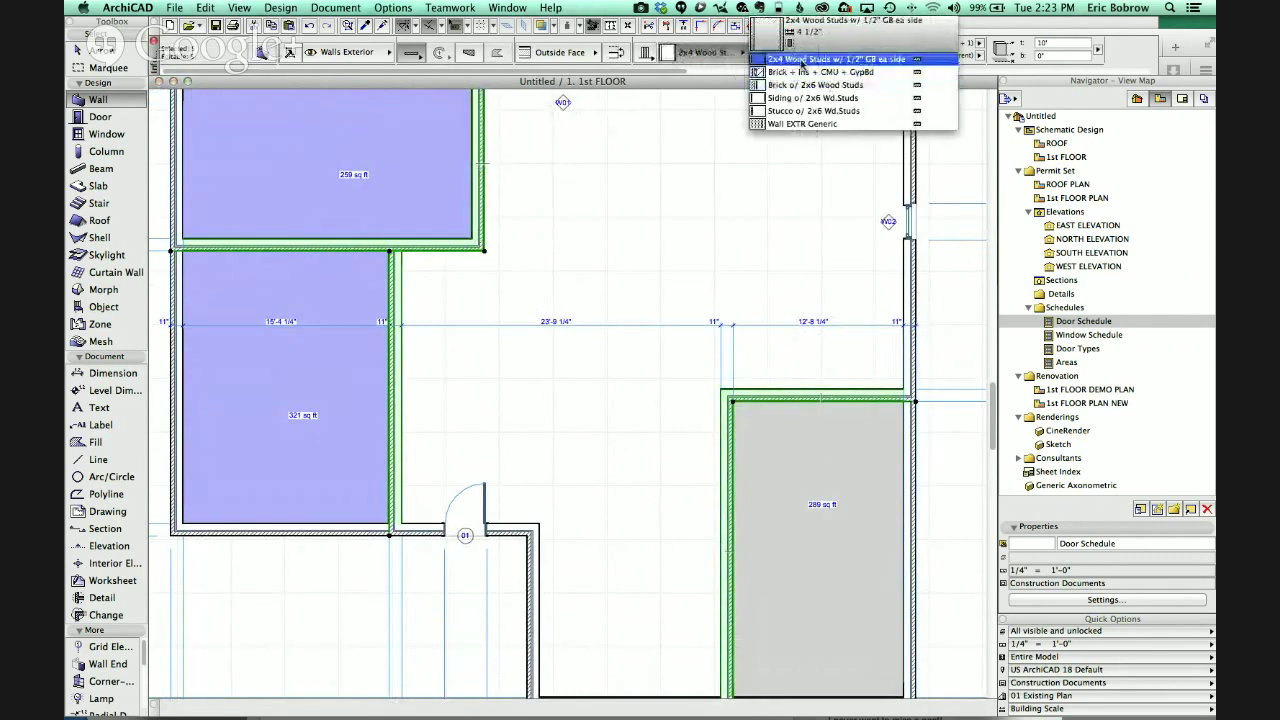
pyautogui.click(830, 59)
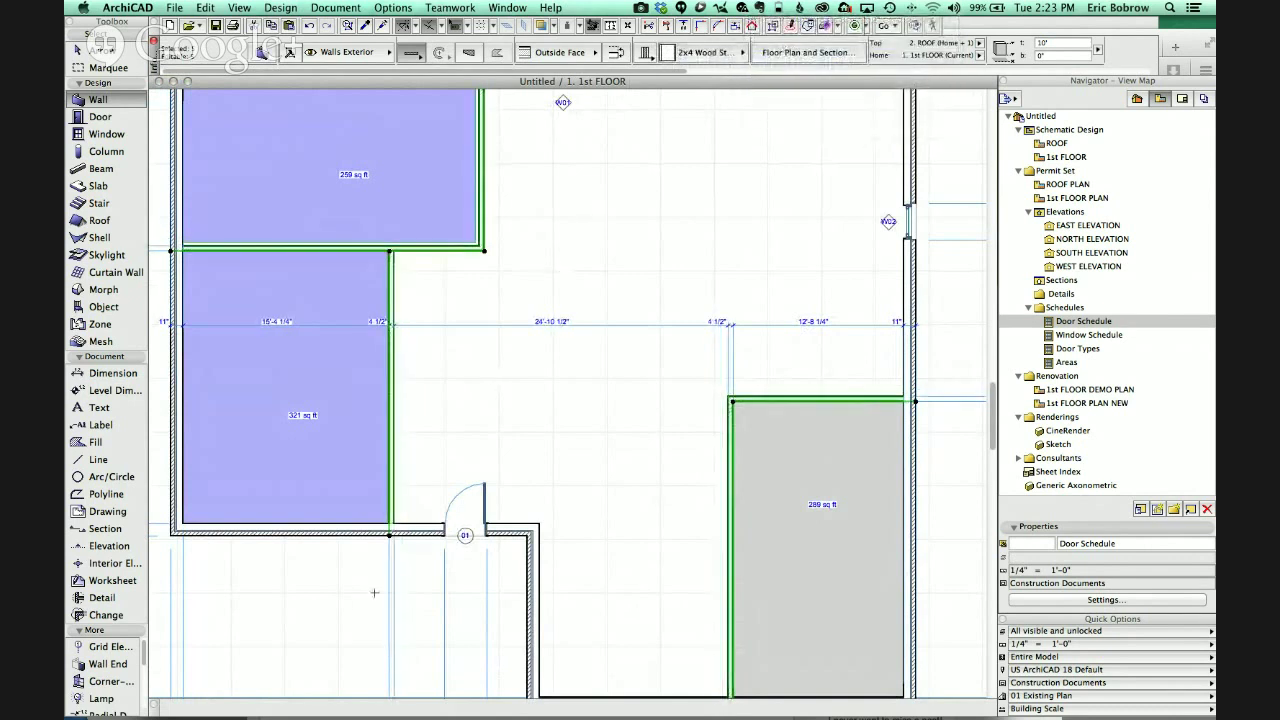
pyautogui.press('Escape')
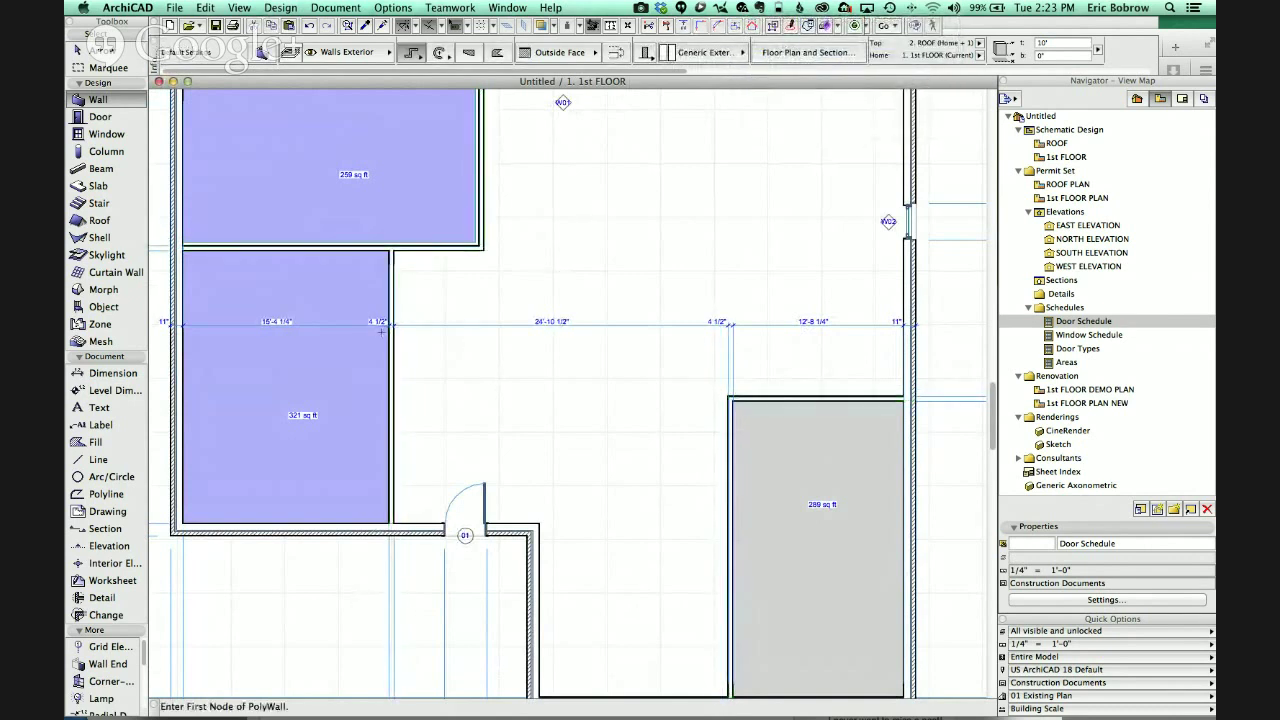
# - Examine where the interior dimension's tick marks meet the faces of the wall beside the lower purple zone
pyautogui.scroll(5, 423, 321)
pyautogui.scroll(5, 482, 305)
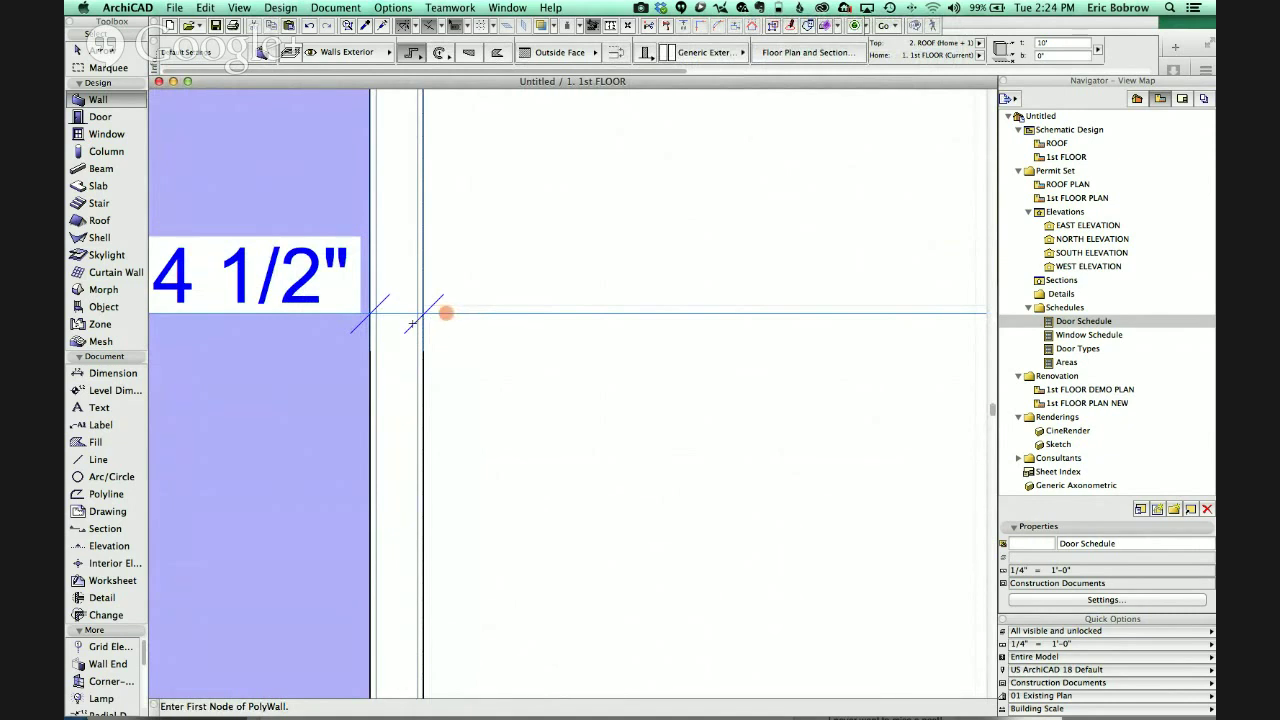
pyautogui.scroll(-5, 412, 323)
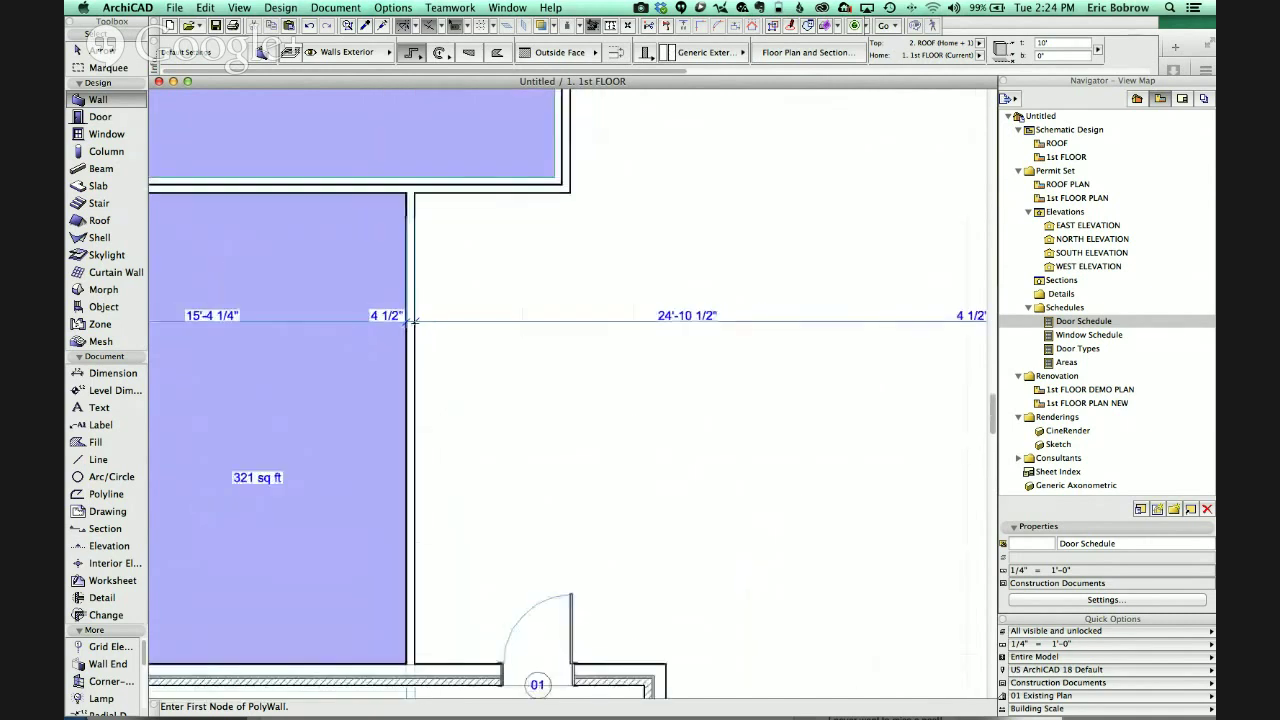
# - Start automatic interior dimensioning for all walls, using column endpoints and dimensioning only the core of composite elements
pyautogui.scroll(4, 440, 323)
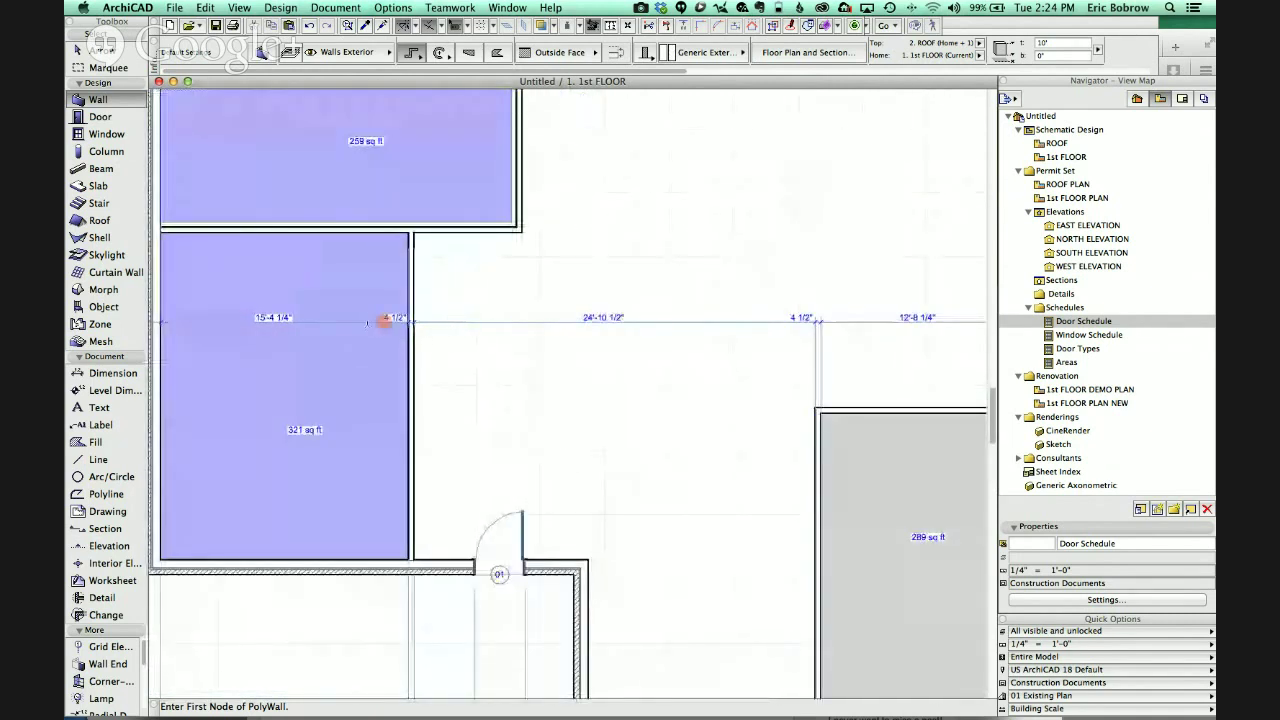
pyautogui.click(119, 100)
pyautogui.press('super+a')
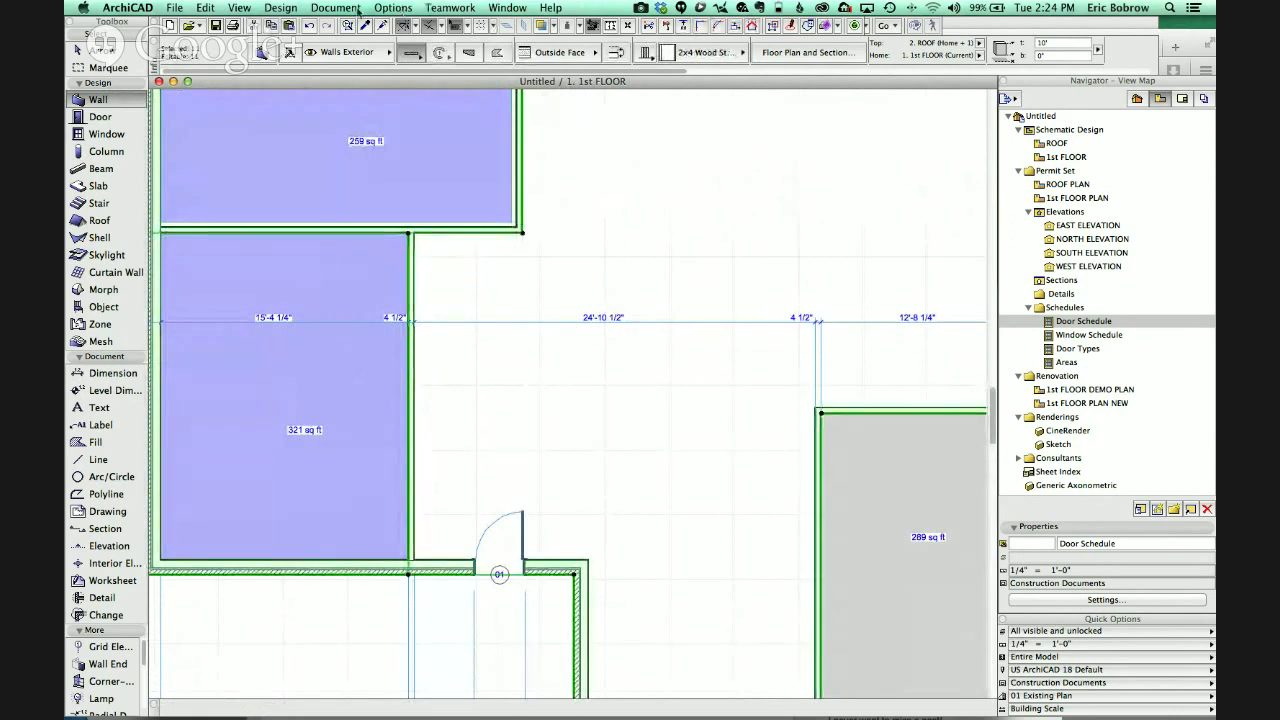
pyautogui.click(358, 9)
pyautogui.moveTo(450, 86)
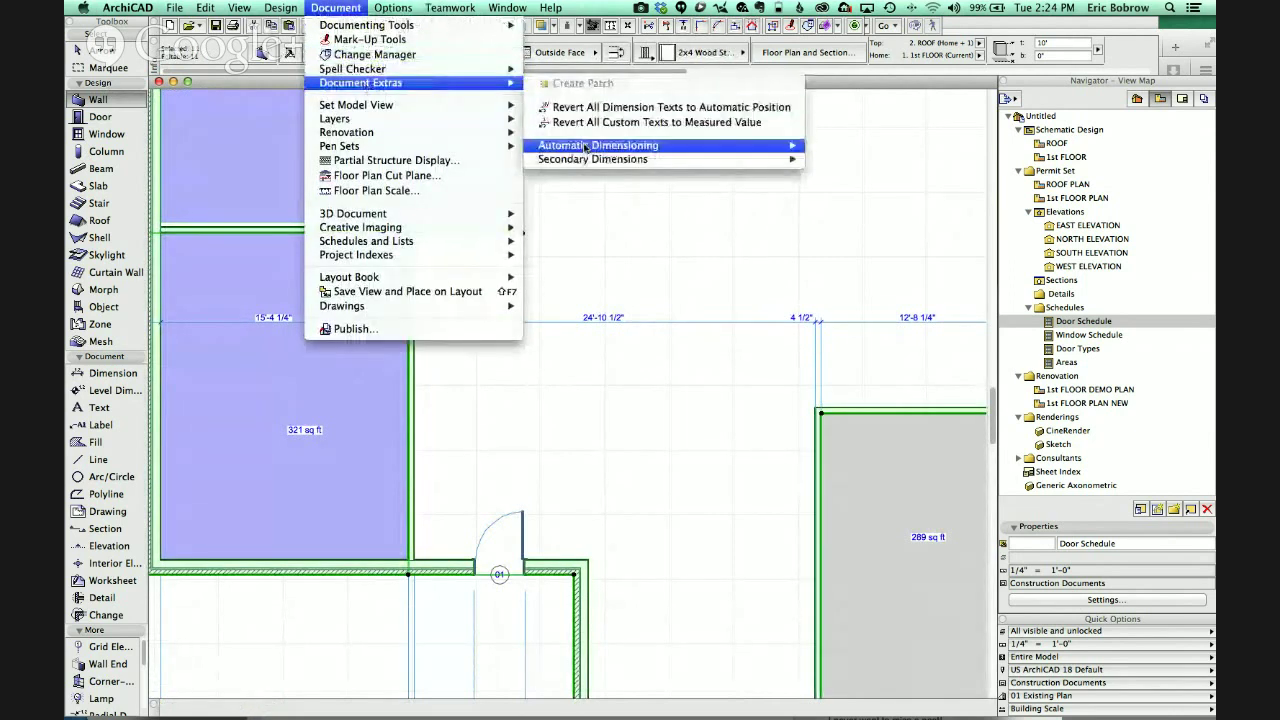
pyautogui.moveTo(585, 147)
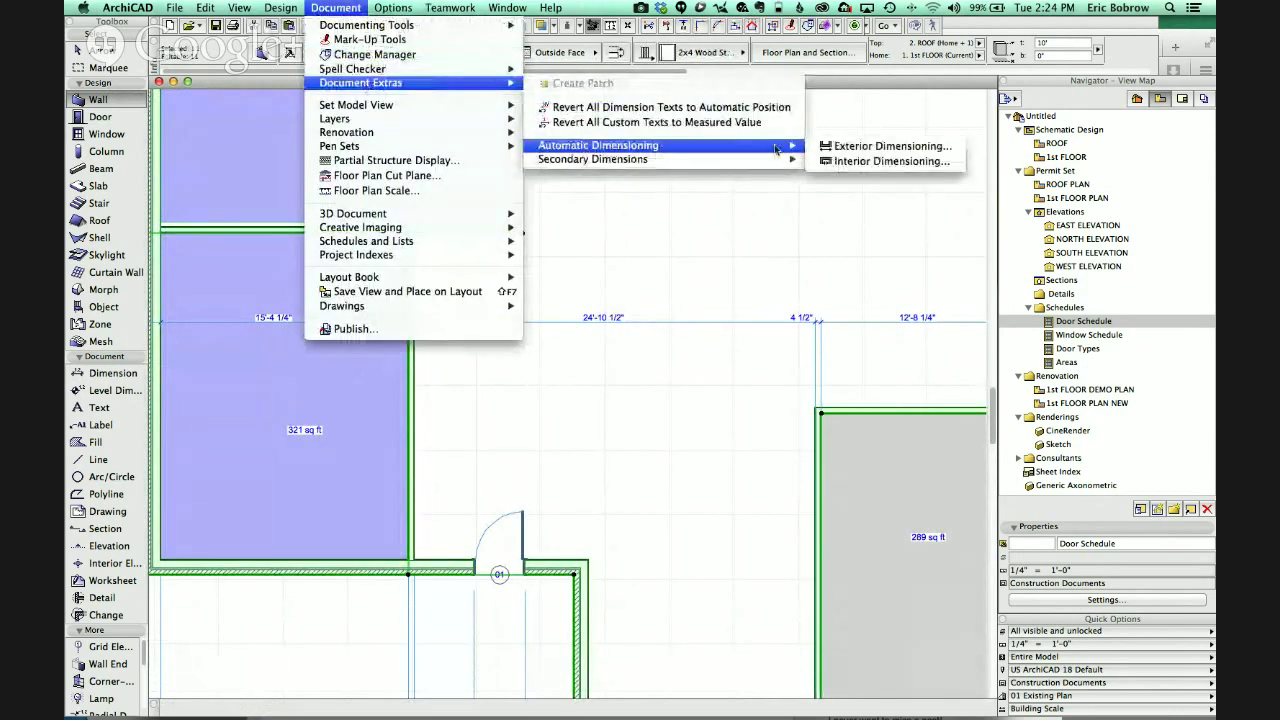
pyautogui.click(850, 163)
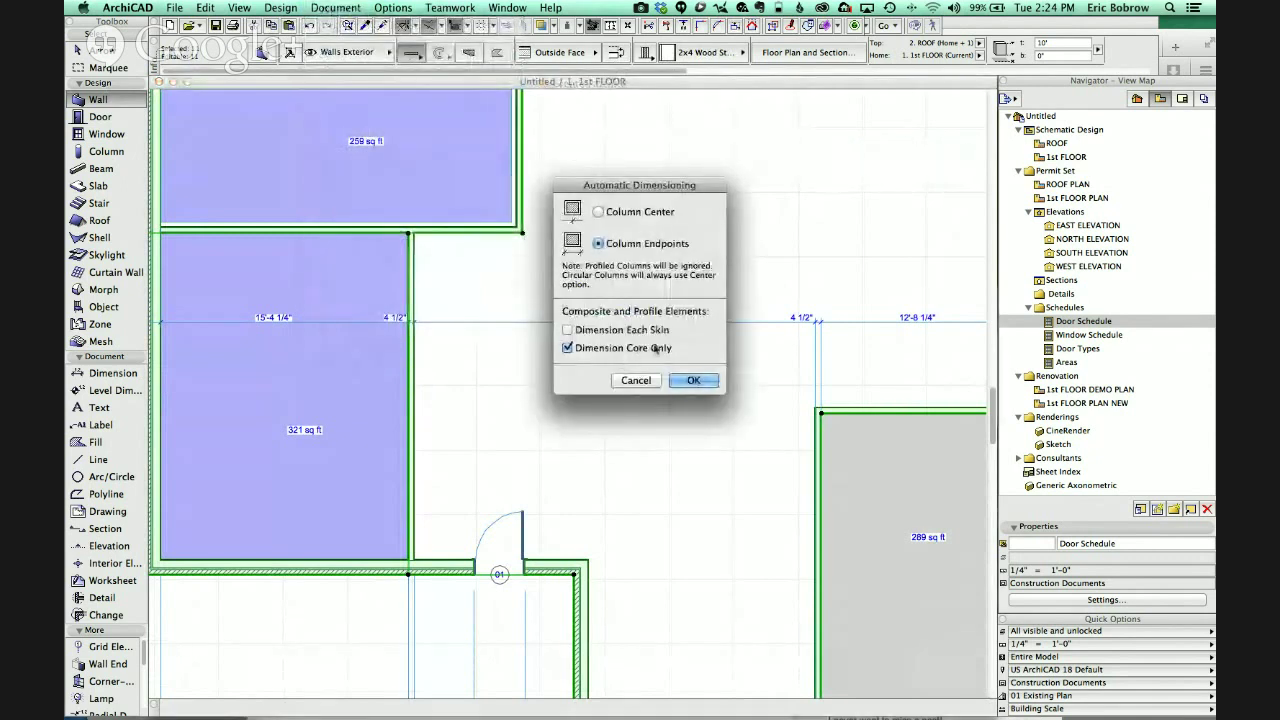
pyautogui.click(694, 380)
# - Draw a dimensioning line across the plan through the lower purple and gray zones, place the core dimensions below the existing interior chain, and compare both chains
pyautogui.moveTo(376, 408); pyautogui.dragTo(414, 400, button='middle')
pyautogui.scroll(-3, 410, 395)
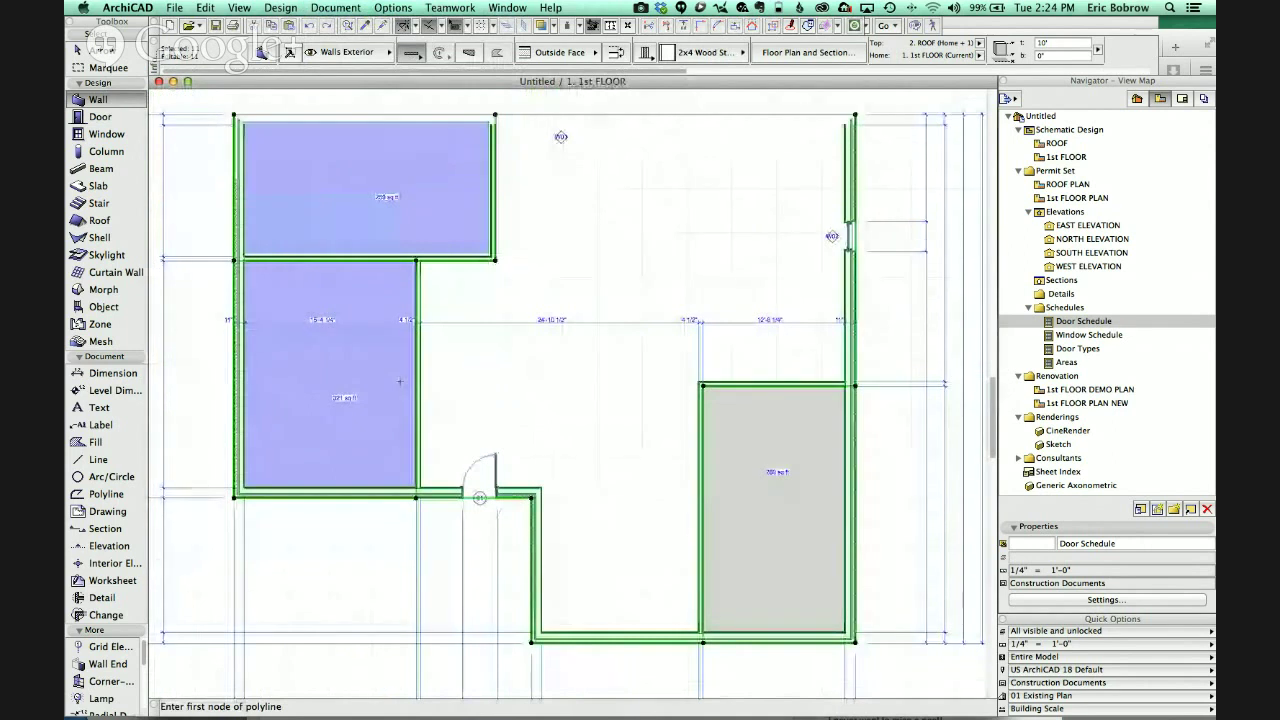
pyautogui.click(222, 398)
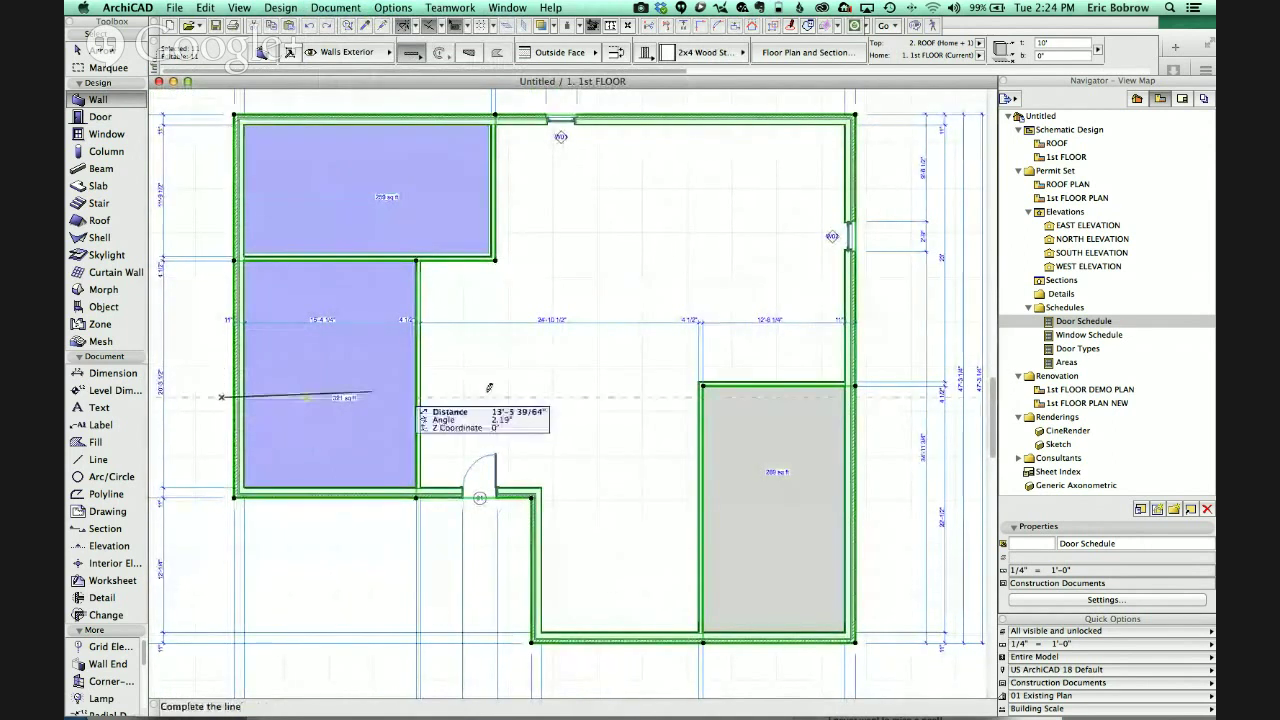
pyautogui.click(875, 400)
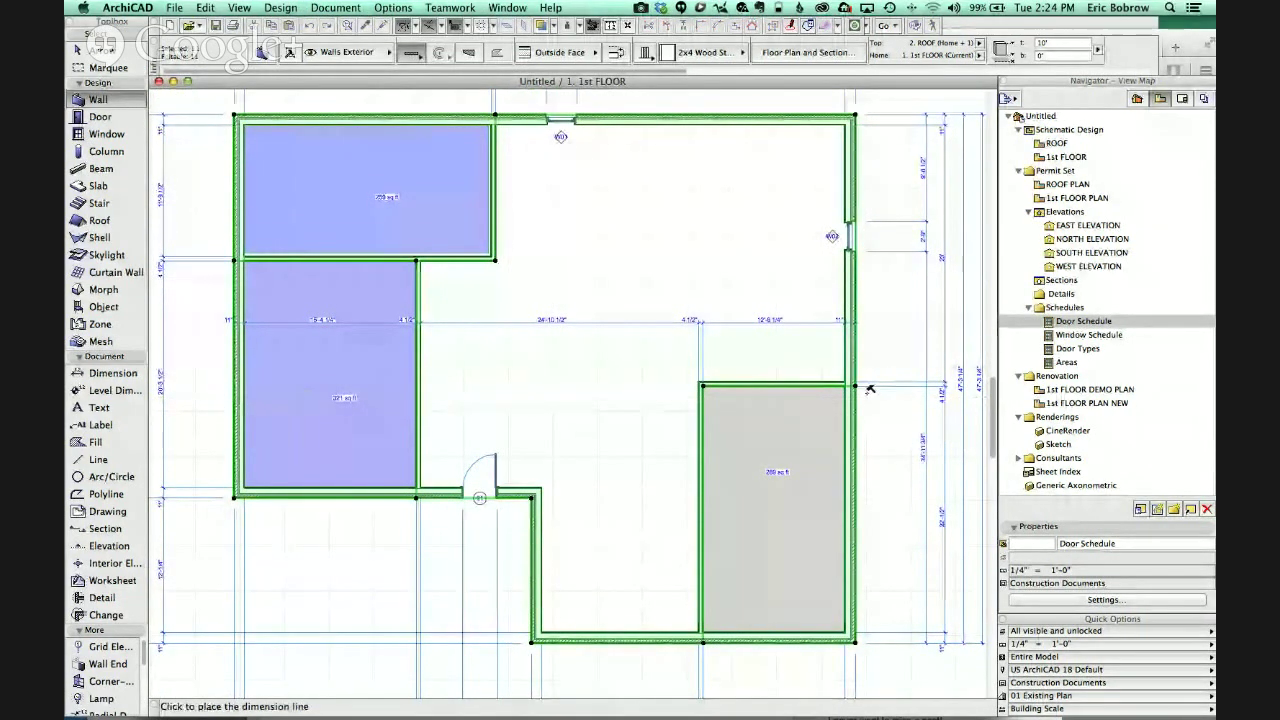
pyautogui.click(647, 345)
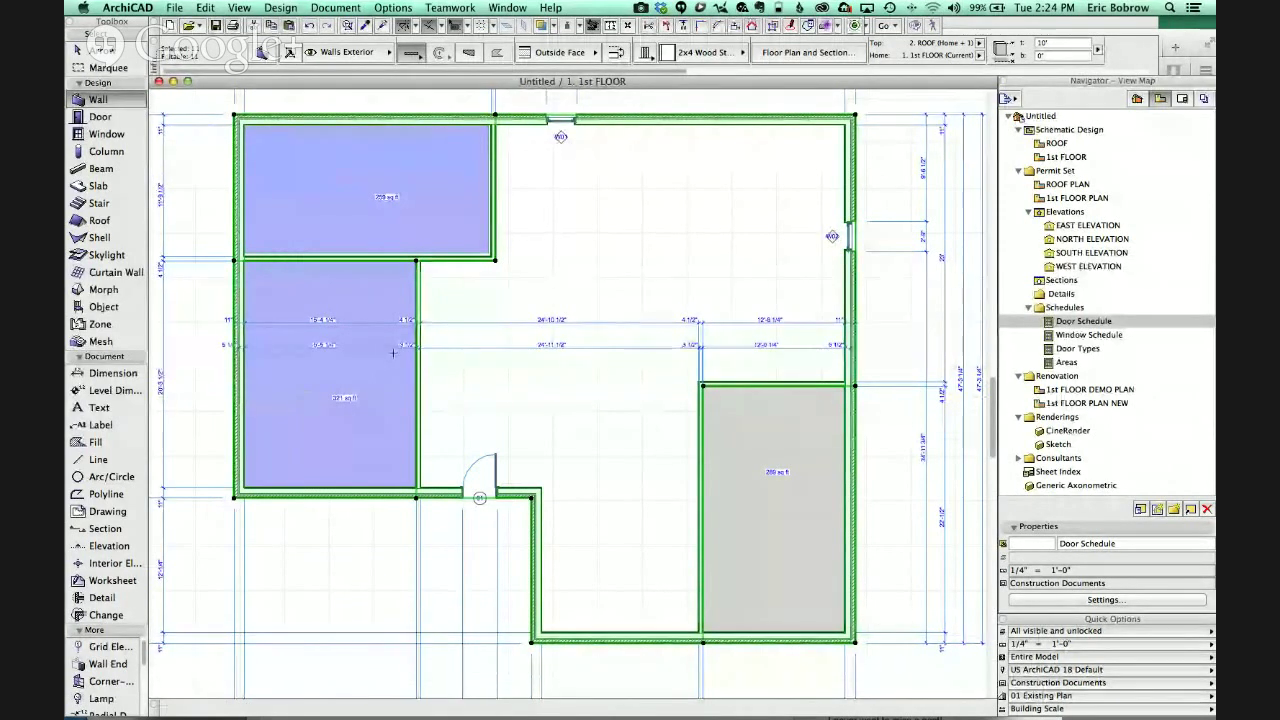
pyautogui.scroll(10, 393, 352)
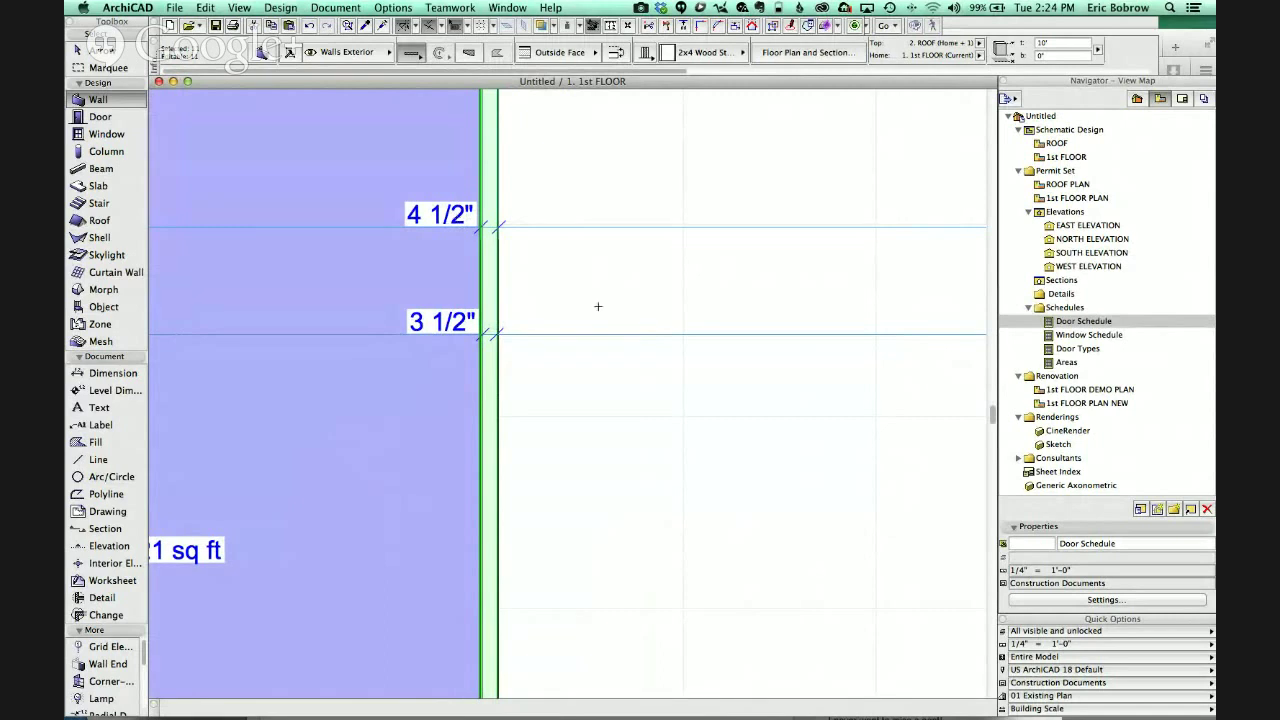
pyautogui.scroll(-5, 540, 331)
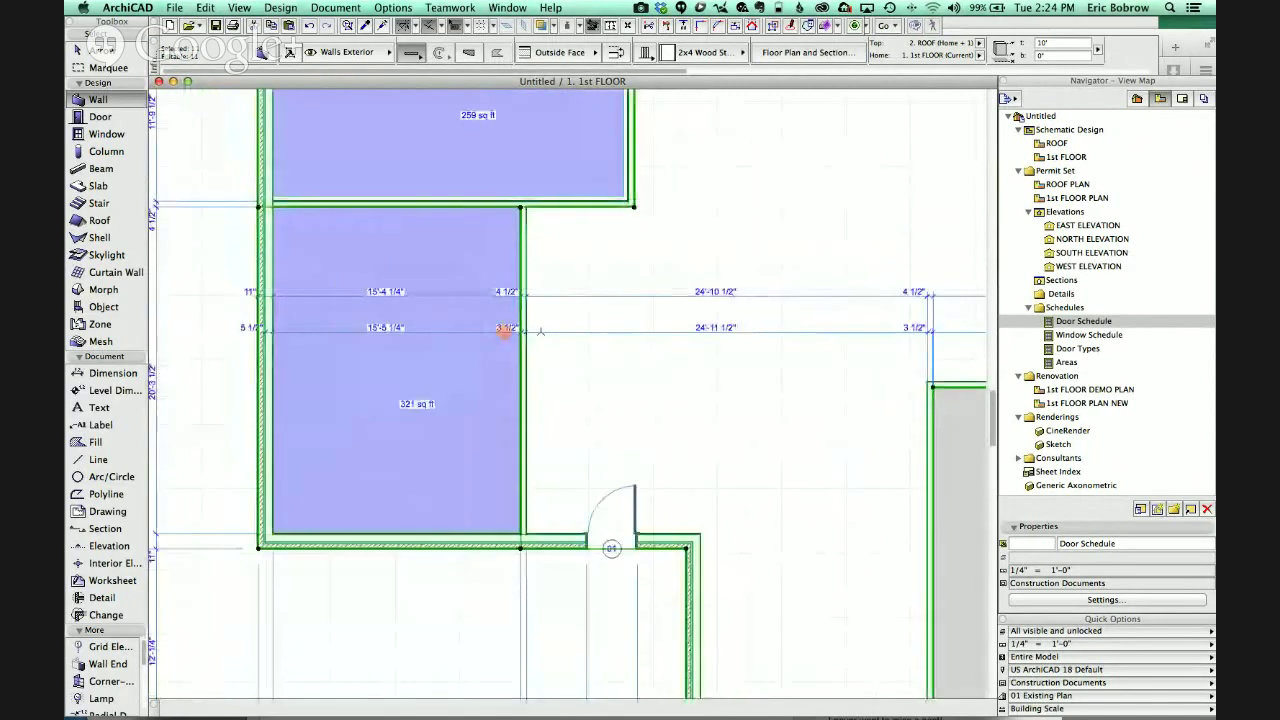
# - Switch to Mail and highlight the viewer's phrase "dimension line picks up drafting lines" in the question
pyautogui.press('super+Tab')
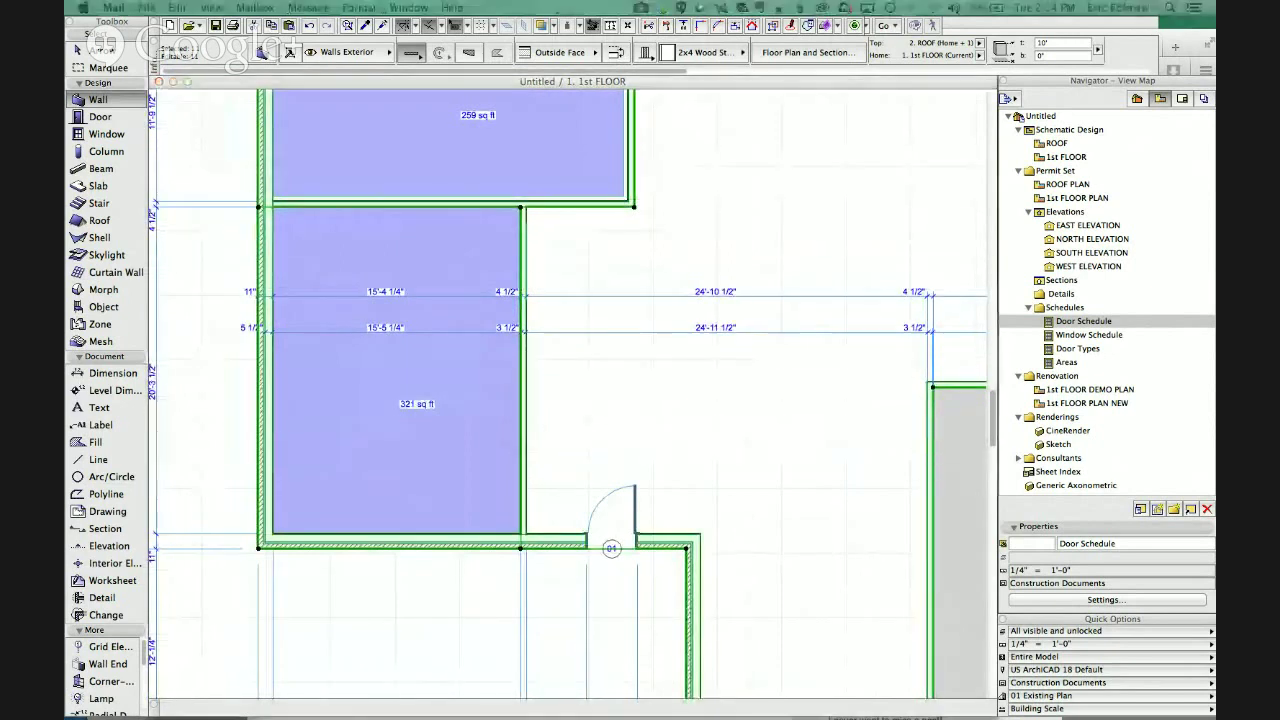
pyautogui.moveTo(756, 287); pyautogui.dragTo(470, 303)
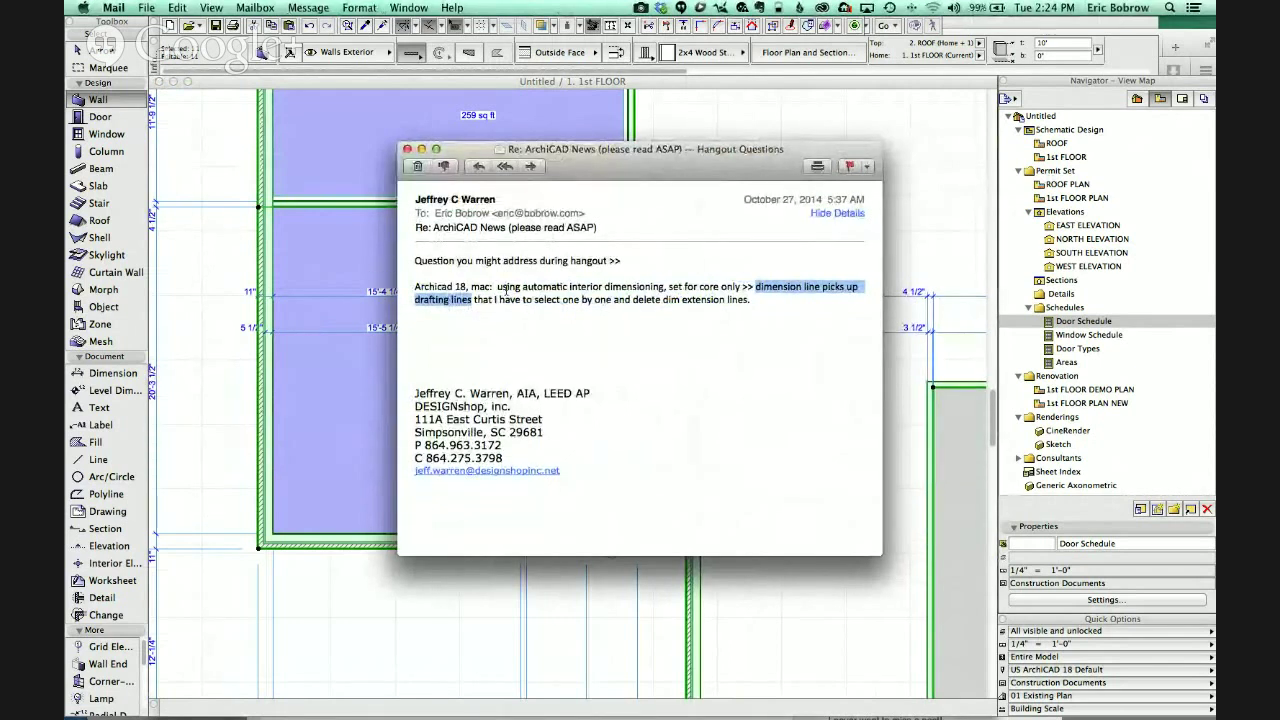
pyautogui.press('super+m')
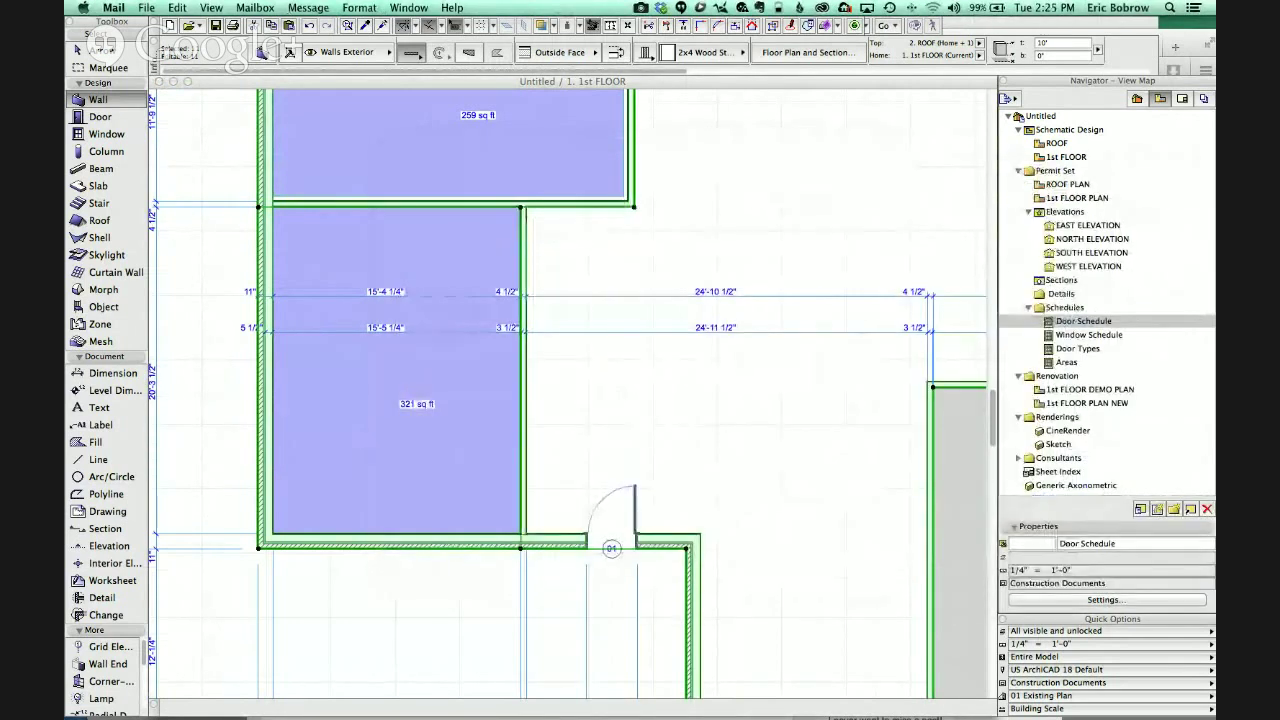
# - Return to ArchiCAD, set the line category to Drafting Line, and draw three connected lines forming an open-bottomed shape across the interior dimensions
pyautogui.click(186, 386)
pyautogui.click(98, 460)
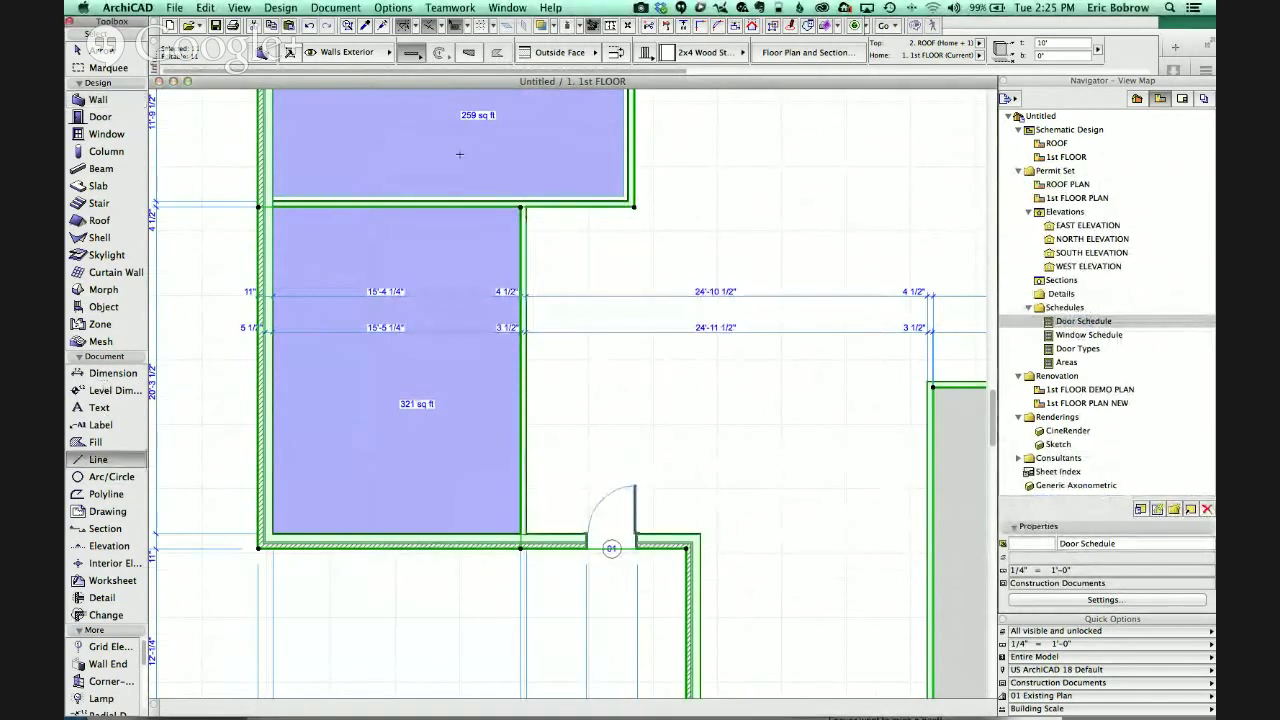
pyautogui.press('Escape')
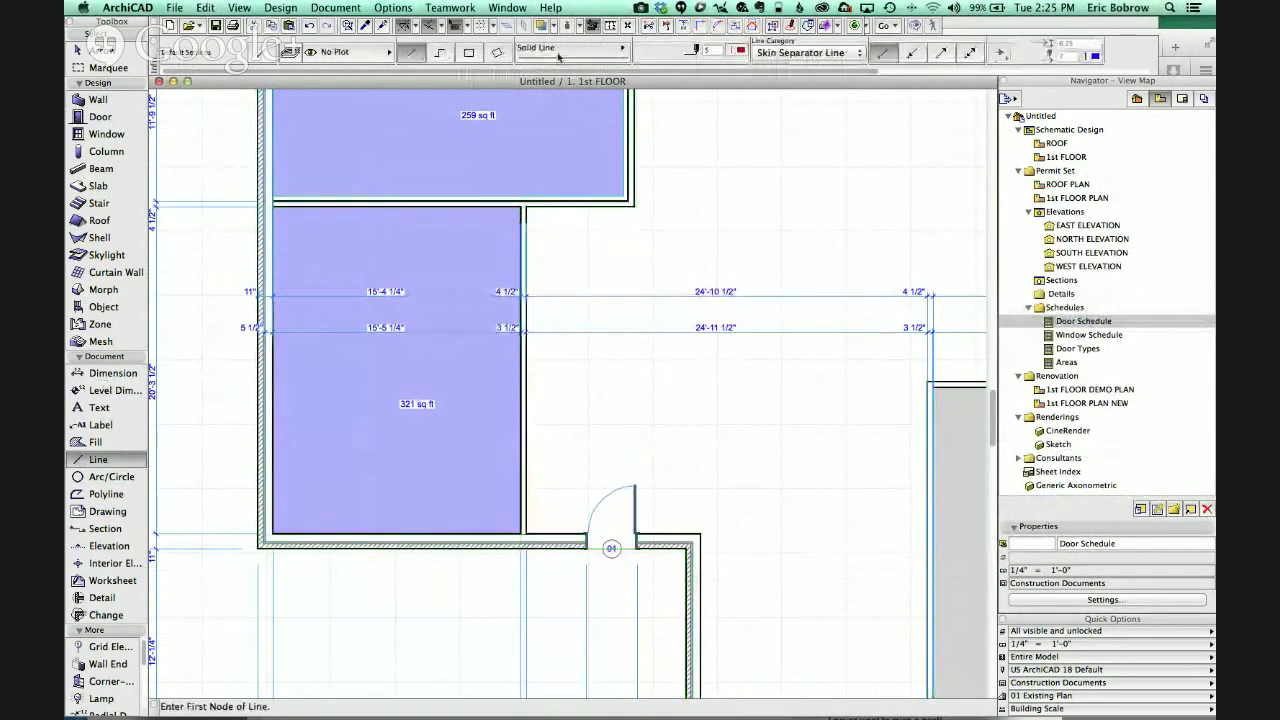
pyautogui.click(806, 53)
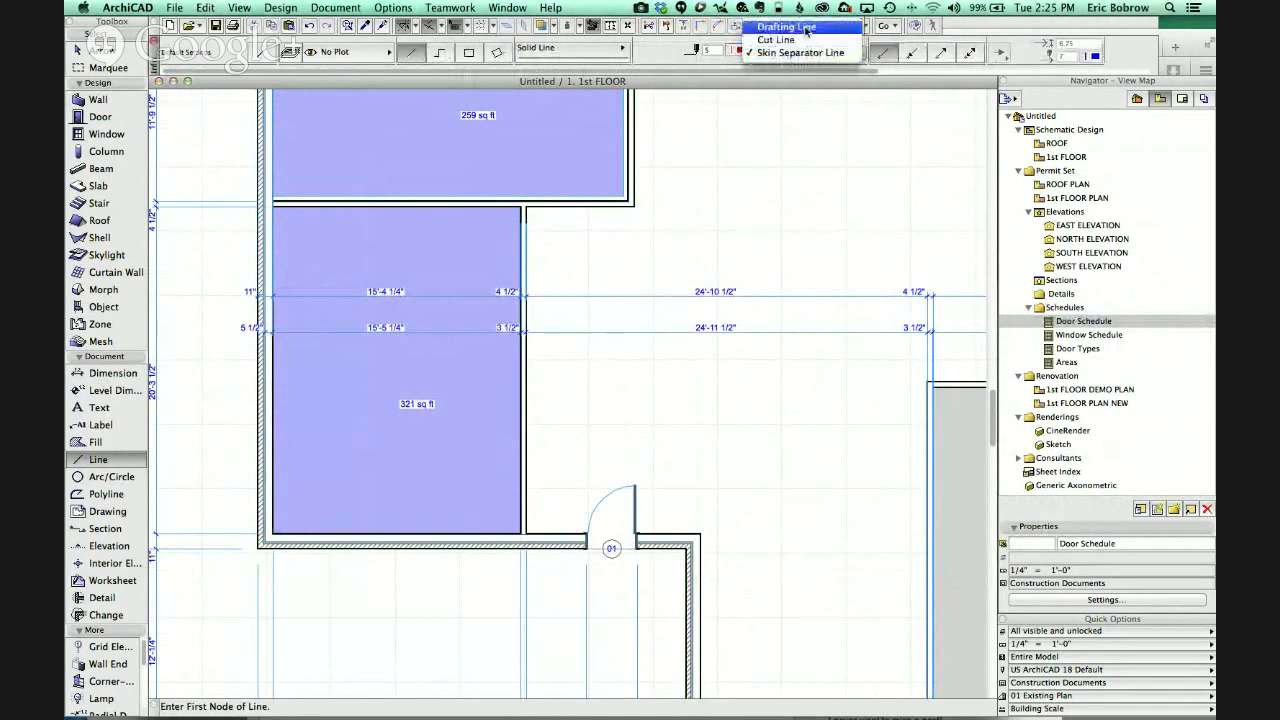
pyautogui.click(805, 27)
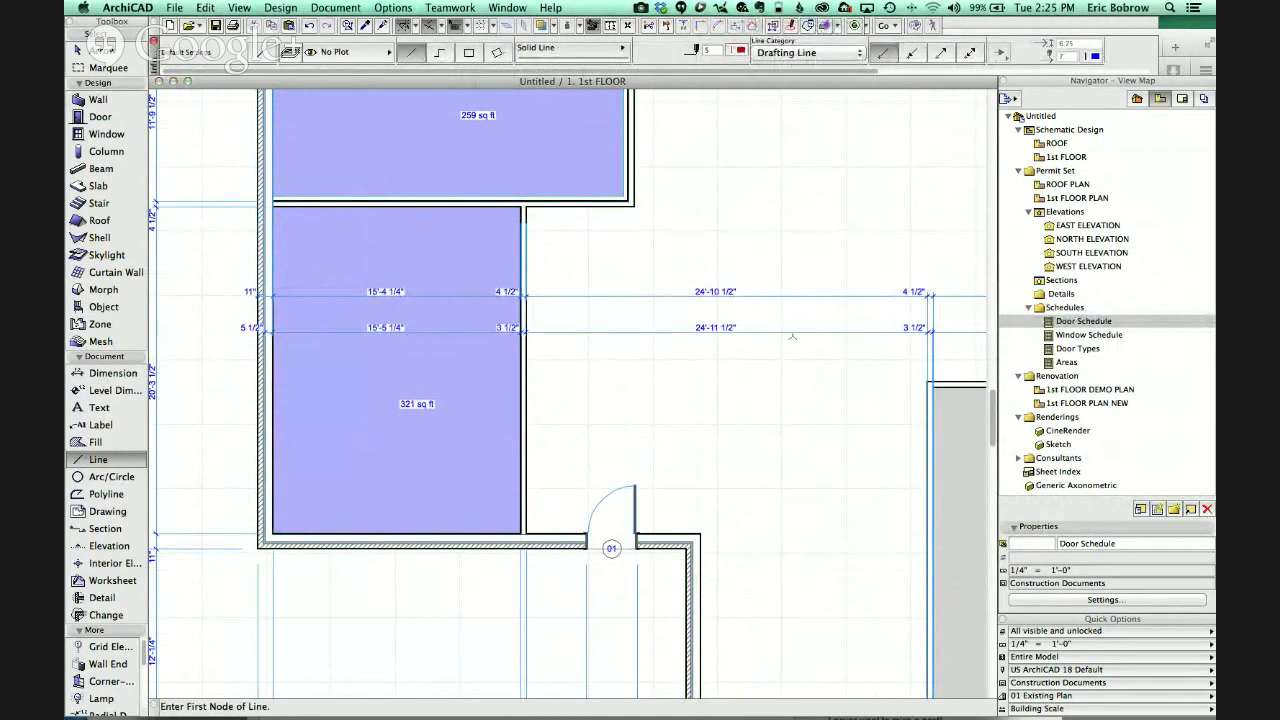
pyautogui.click(690, 454)
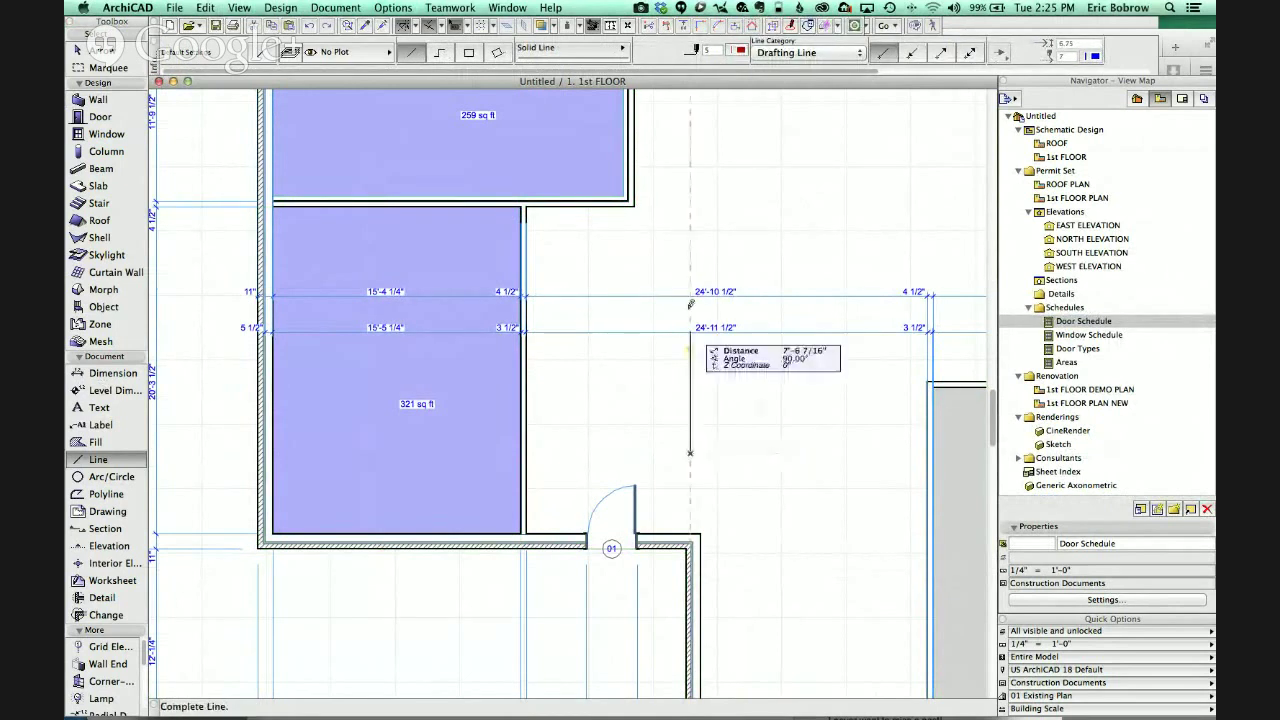
pyautogui.click(690, 264)
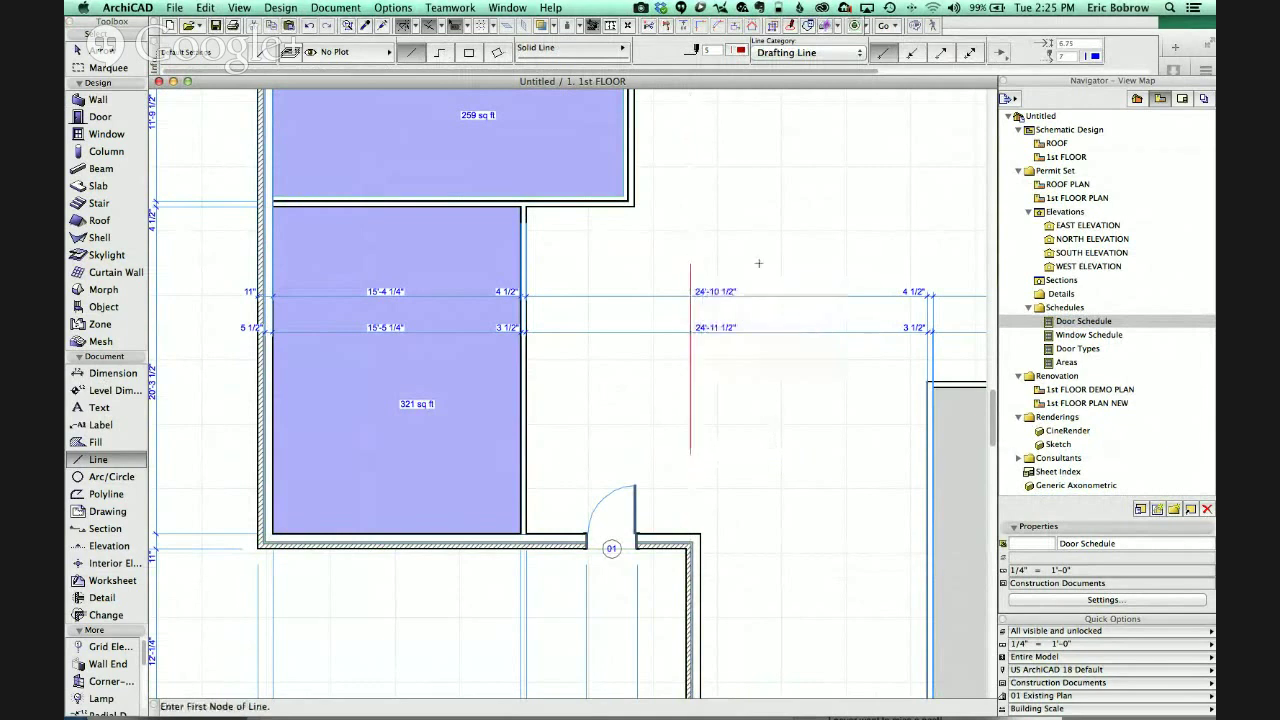
pyautogui.click(690, 264)
pyautogui.click(817, 264)
pyautogui.click(817, 264)
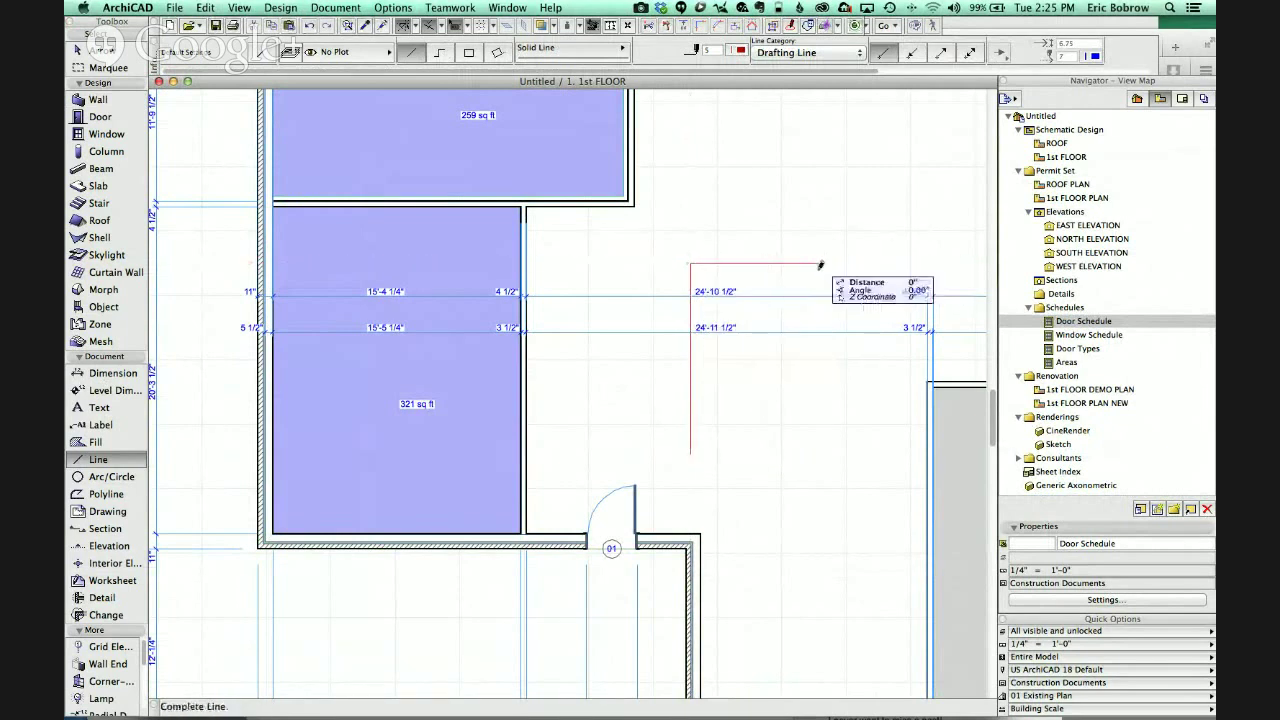
pyautogui.click(818, 355)
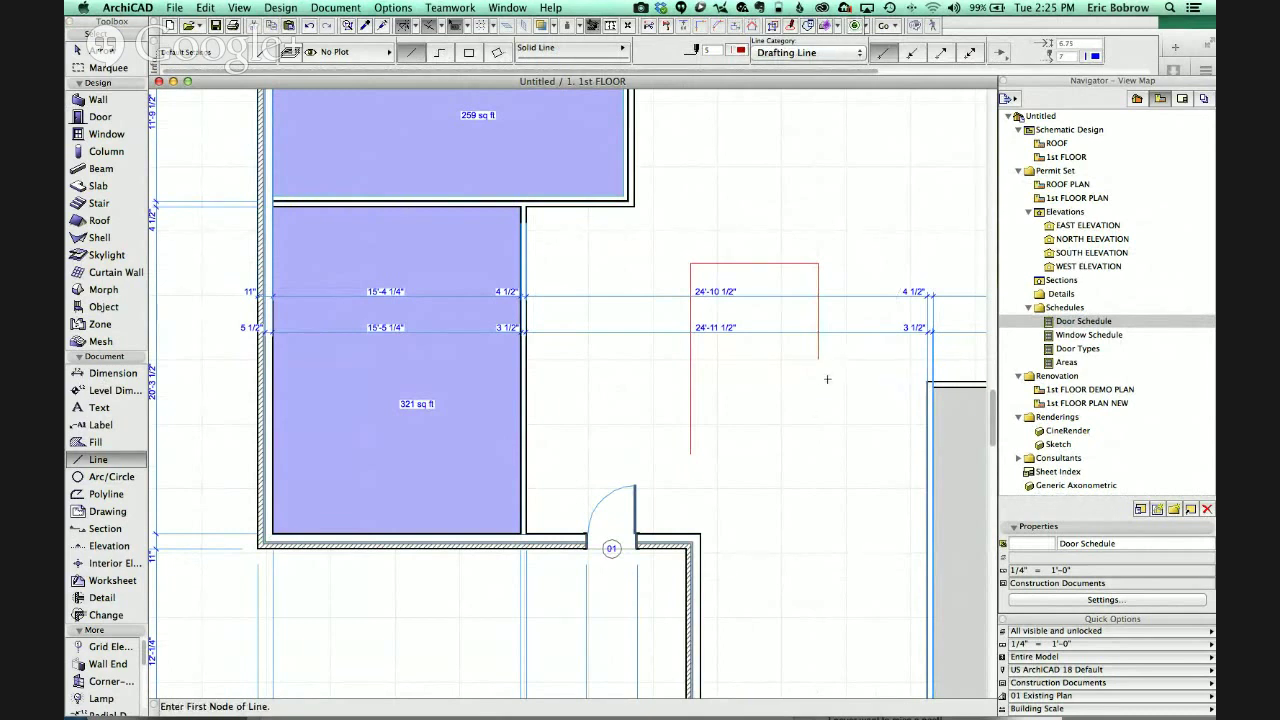
# - Extend the drafting lines from the long vertical line's lower end with a short horizontal line and a vertical line downward
pyautogui.click(692, 453)
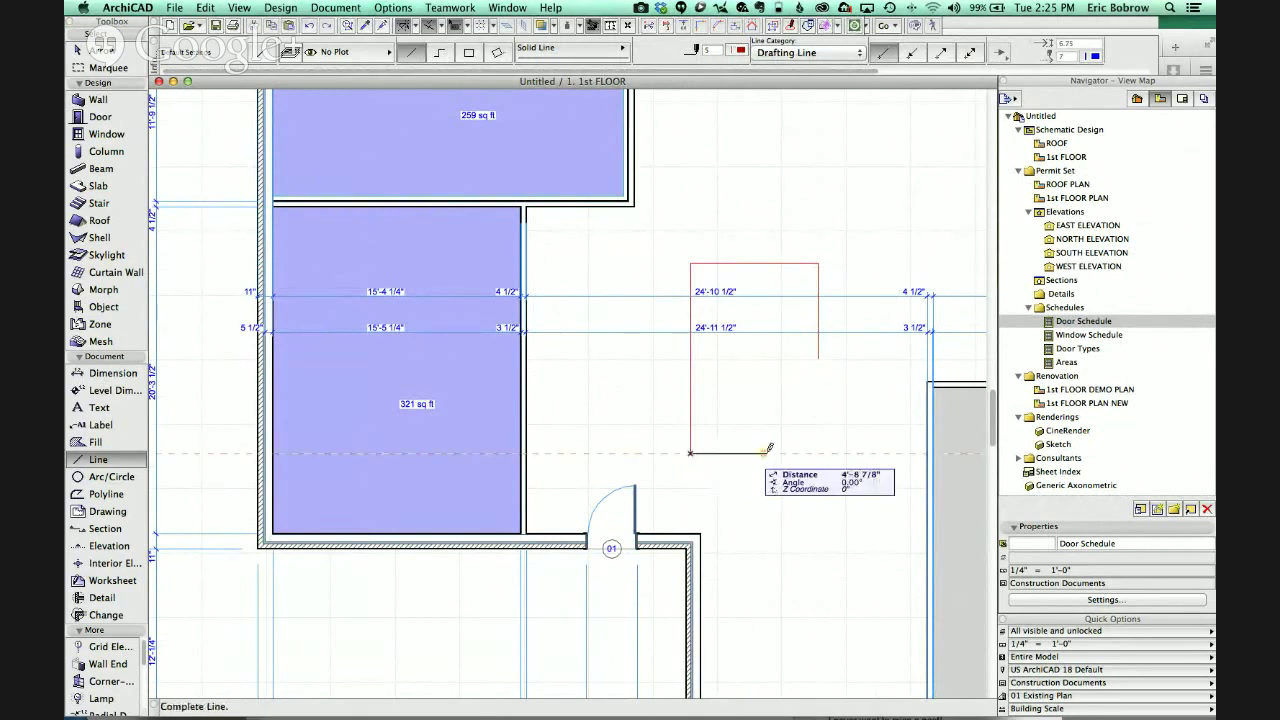
pyautogui.click(786, 453)
pyautogui.click(786, 454)
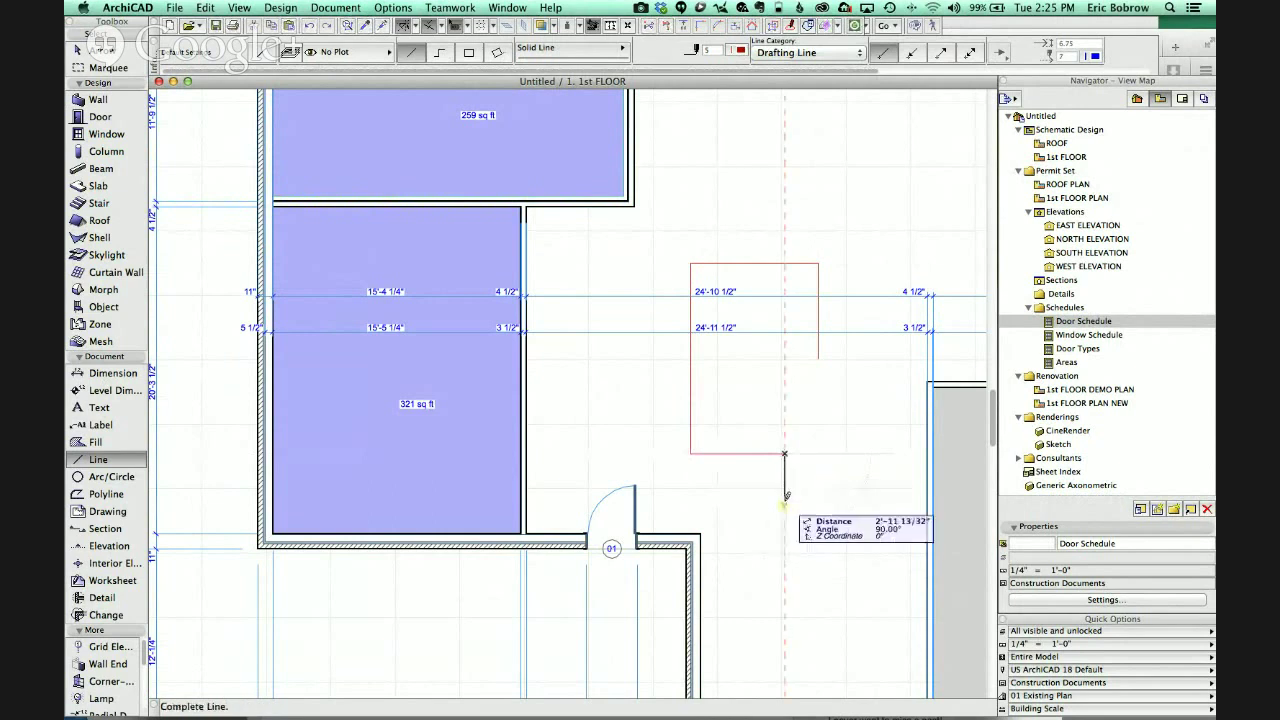
pyautogui.click(785, 522)
pyautogui.click(785, 522)
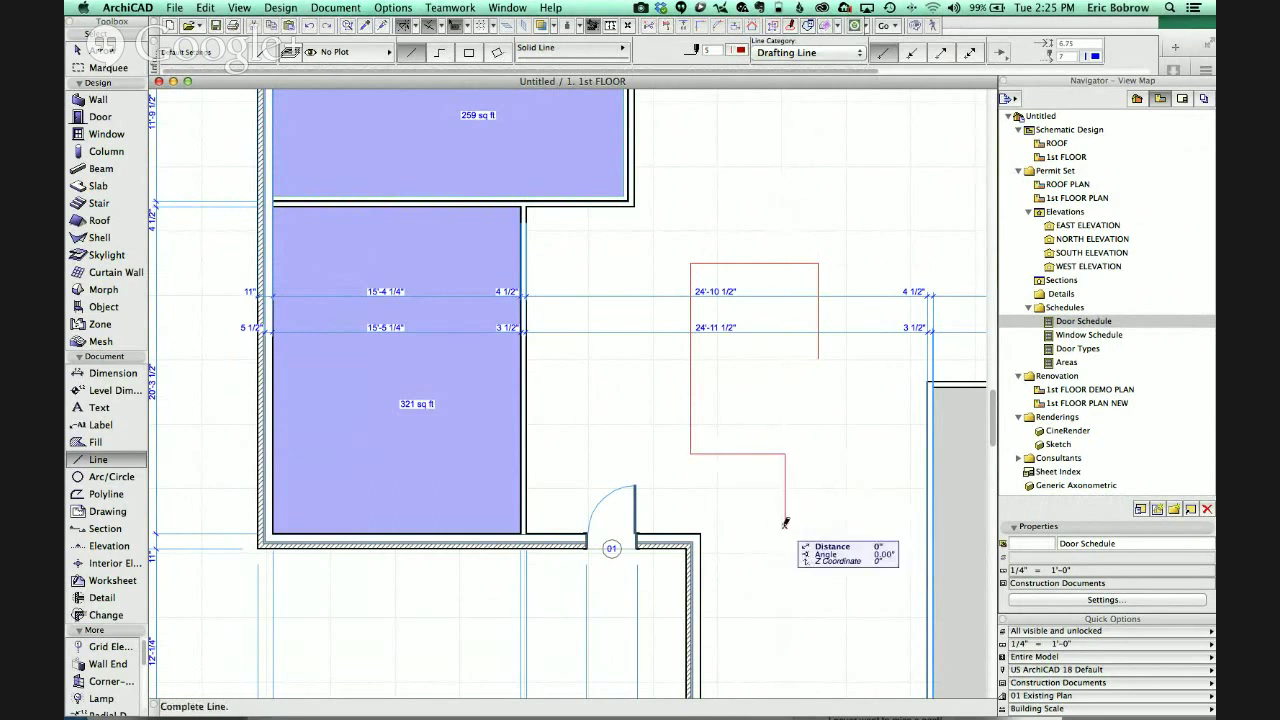
pyautogui.press('Escape')
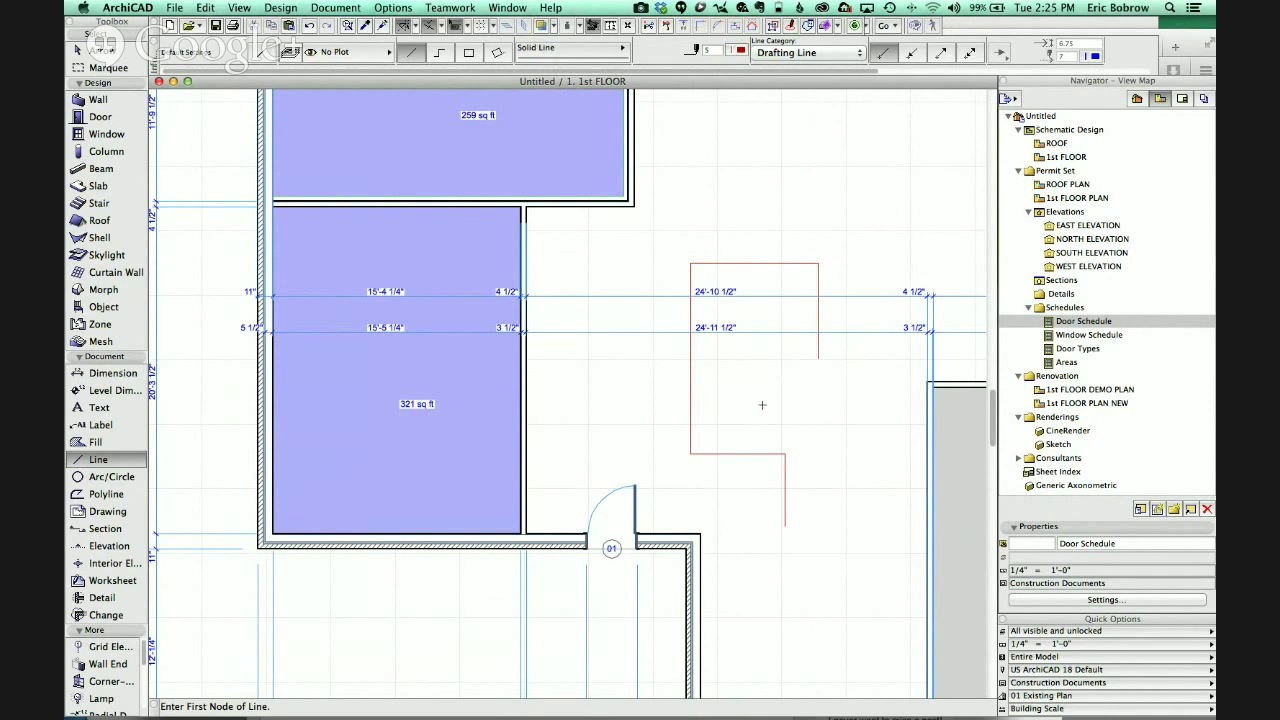
# - Select all walls and start automatic interior dimensioning again with column endpoints and Dimension Core Only
pyautogui.click(97, 100)
pyautogui.press('super+a')
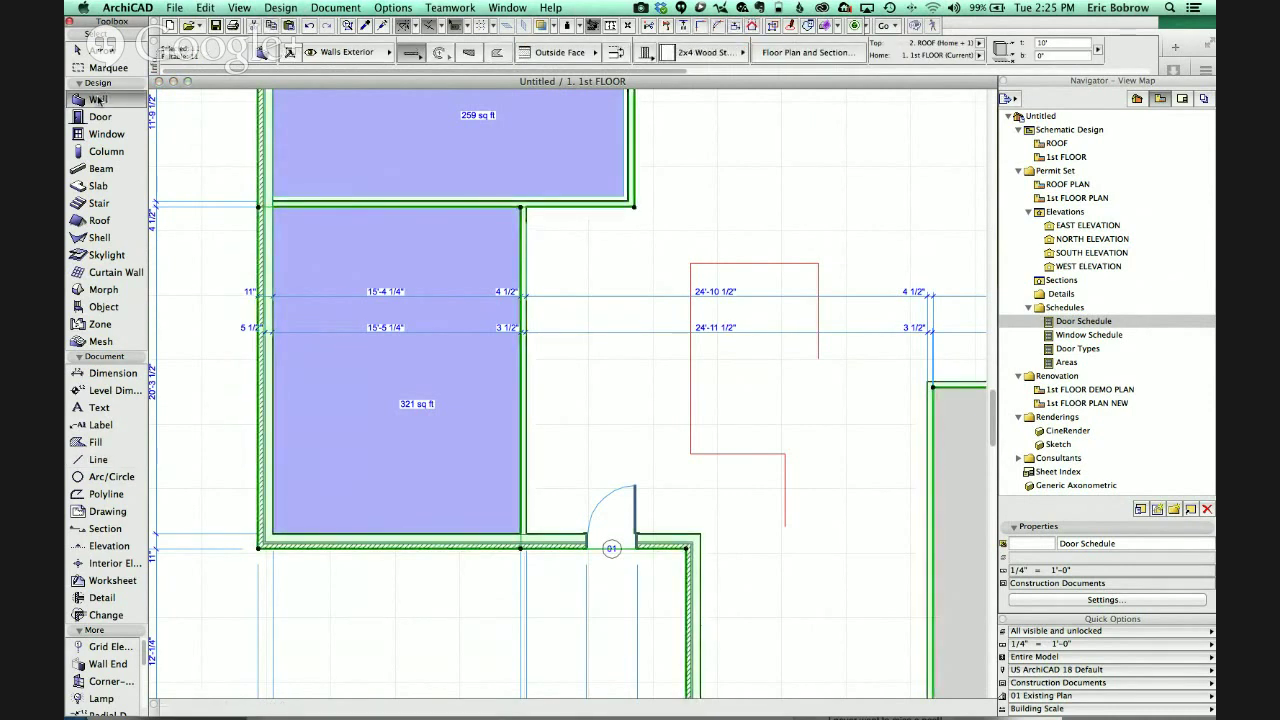
pyautogui.click(336, 8)
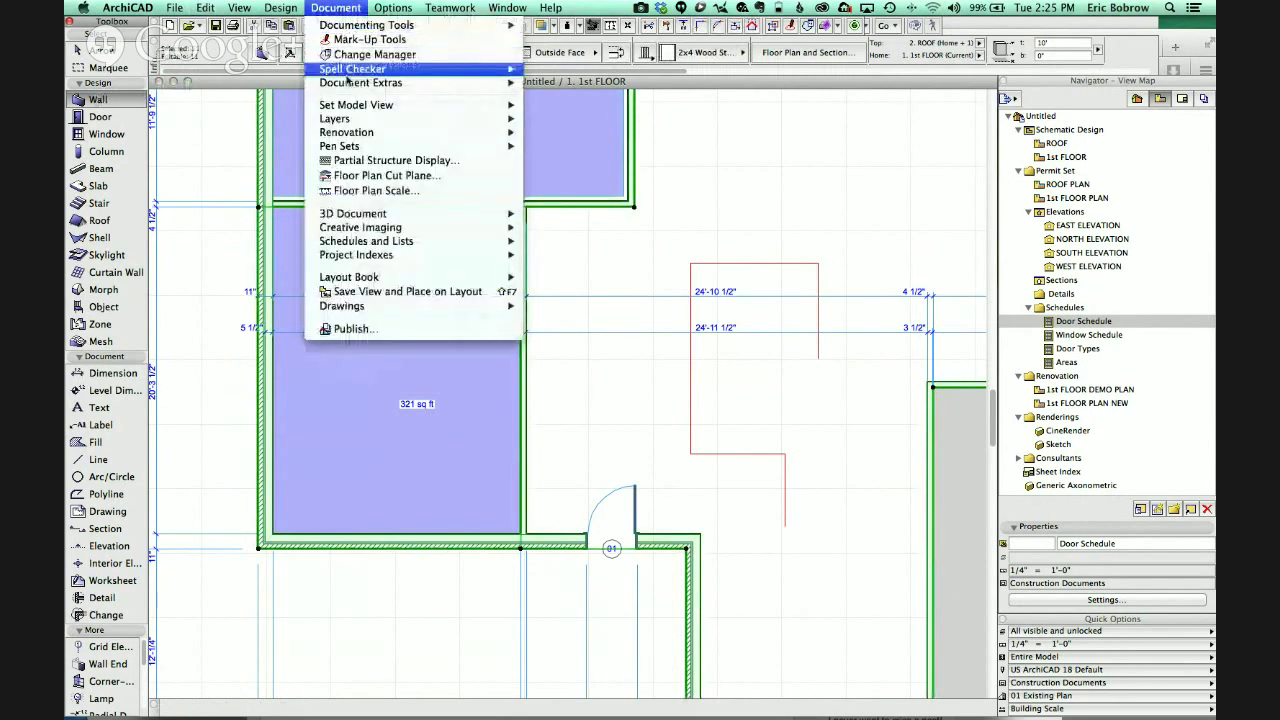
pyautogui.moveTo(450, 83)
pyautogui.moveTo(604, 152)
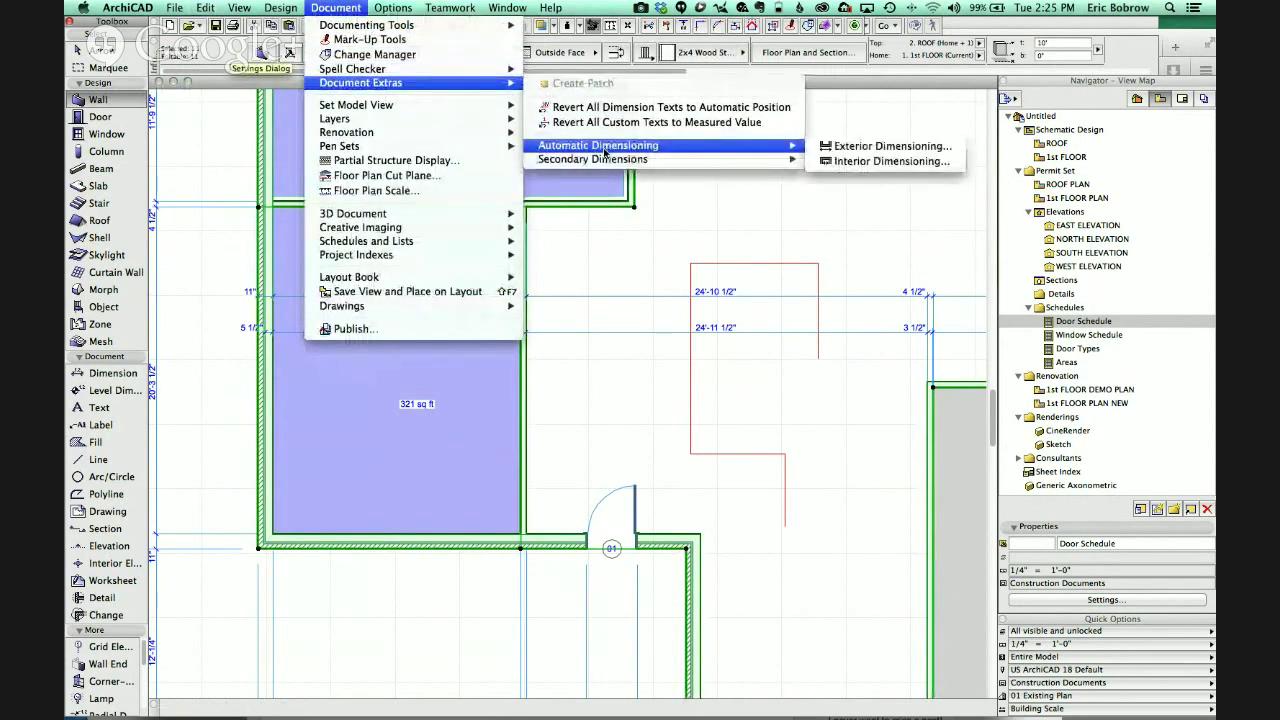
pyautogui.click(889, 160)
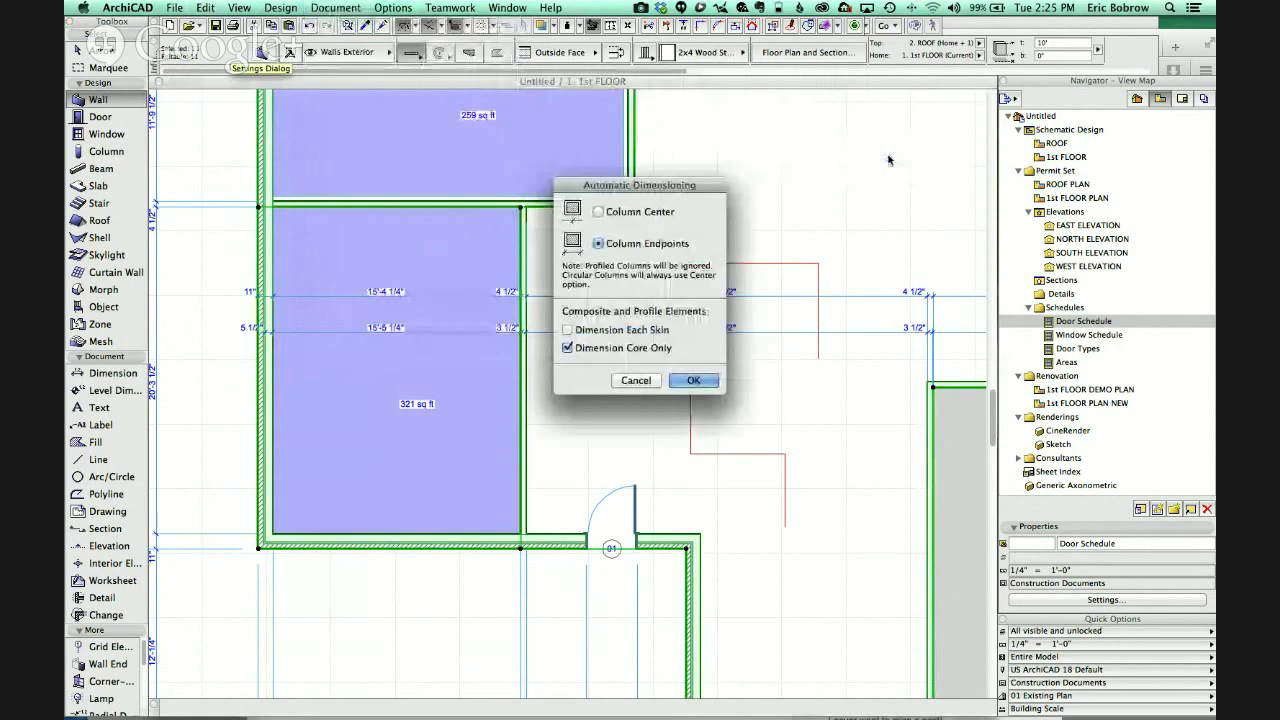
pyautogui.click(692, 381)
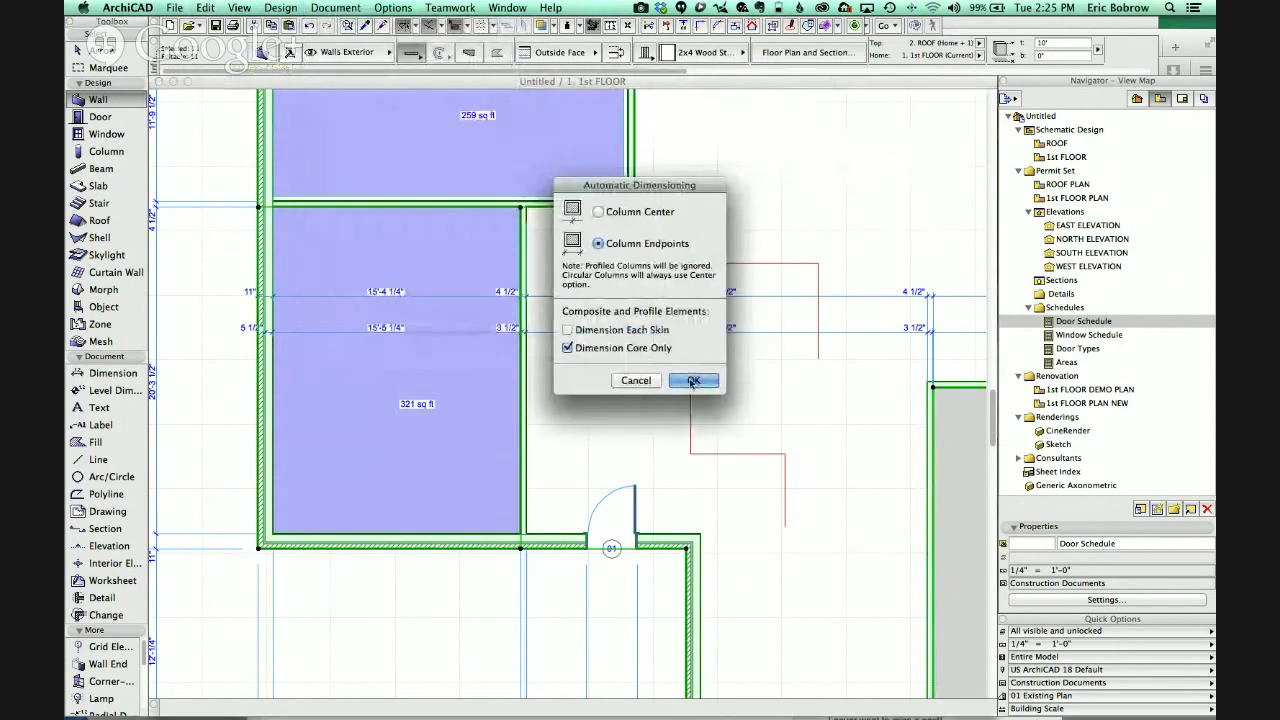
# - Draw a horizontal dimensioning line across the drafting lines into the gray zone, place its dimensions just below the other interior chains, and select the new chain
pyautogui.click(237, 405)
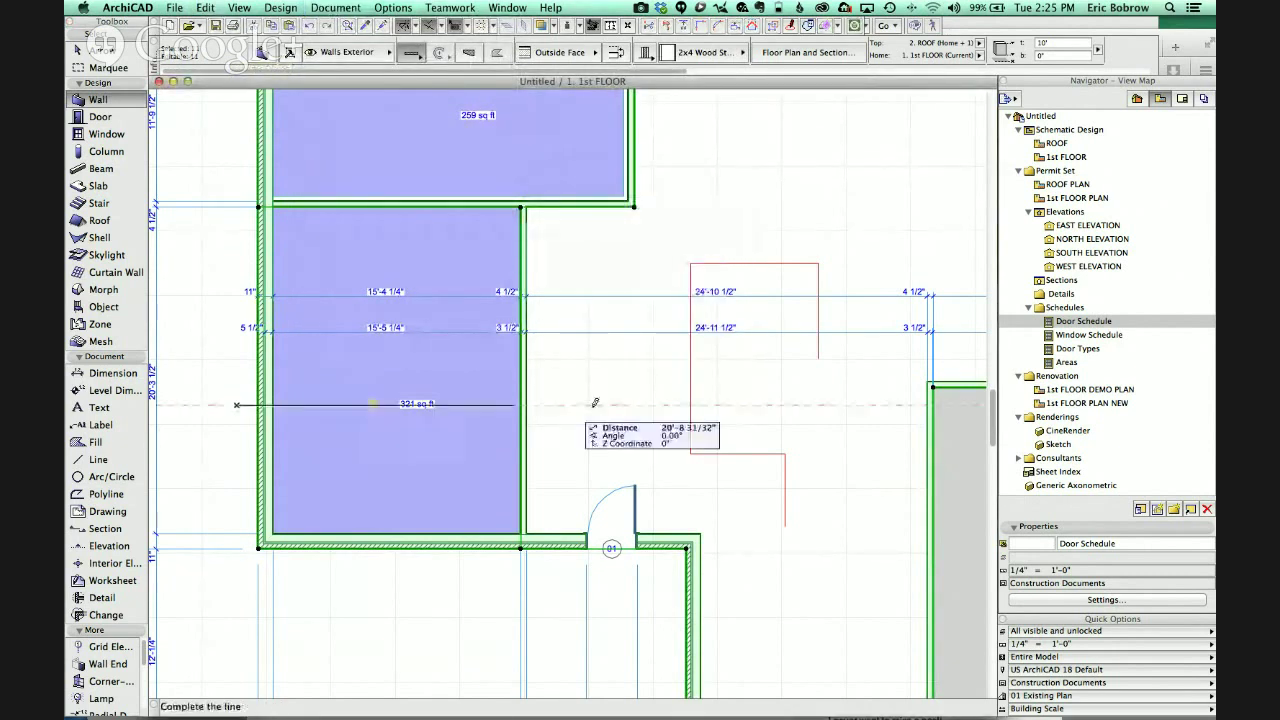
pyautogui.click(968, 407)
pyautogui.click(879, 355)
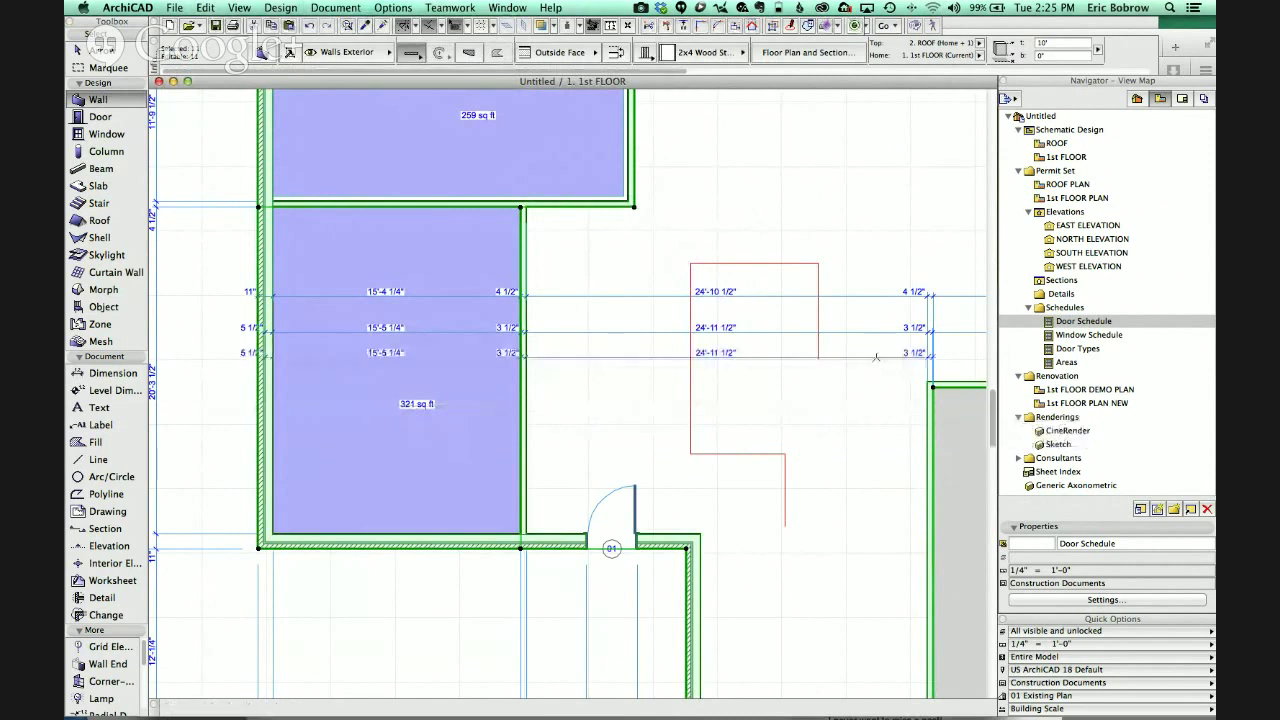
pyautogui.click(768, 356)
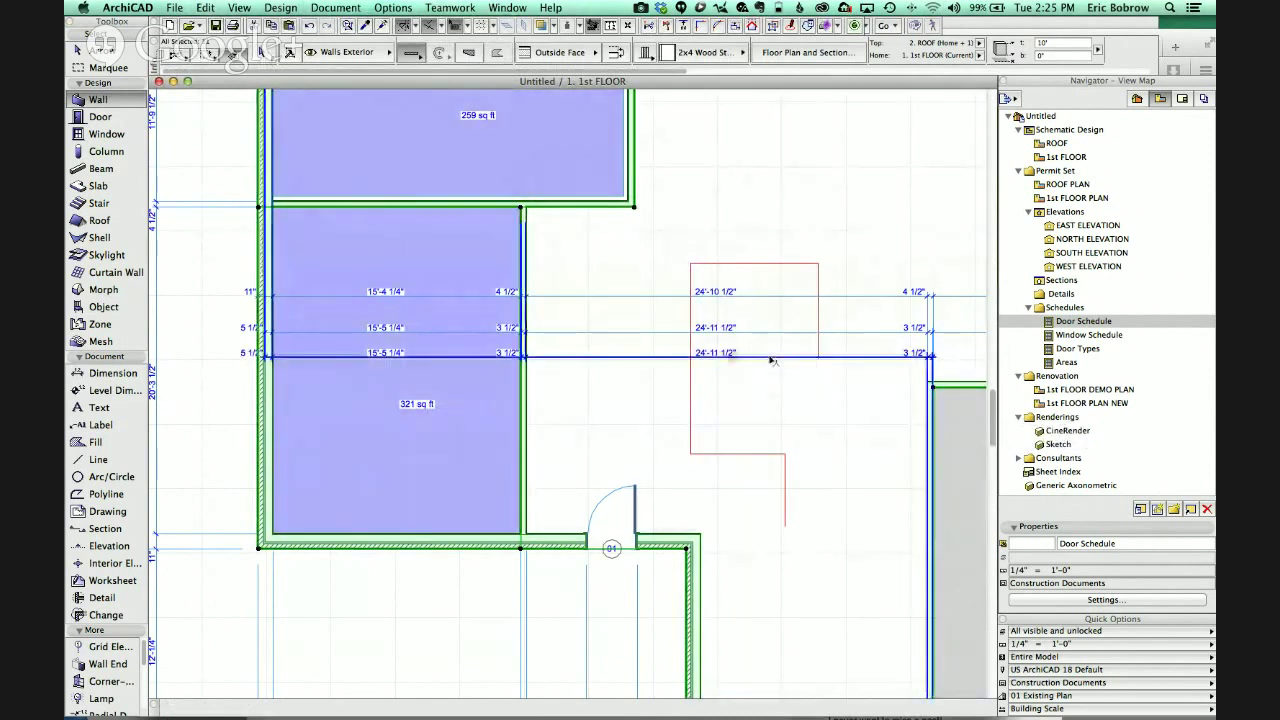
pyautogui.click(772, 357)
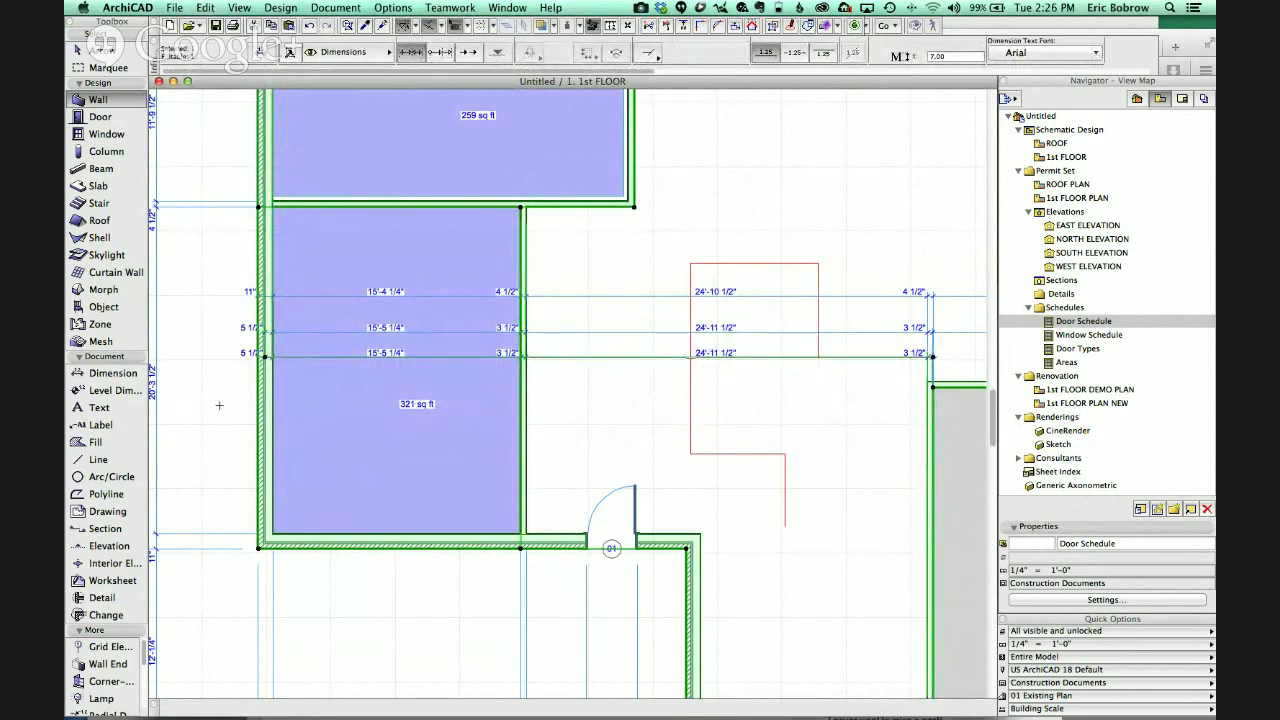
# - Select every element on the floor plan and start automatic interior dimensioning with column endpoints and Dimension Core Only
pyautogui.press('Escape')
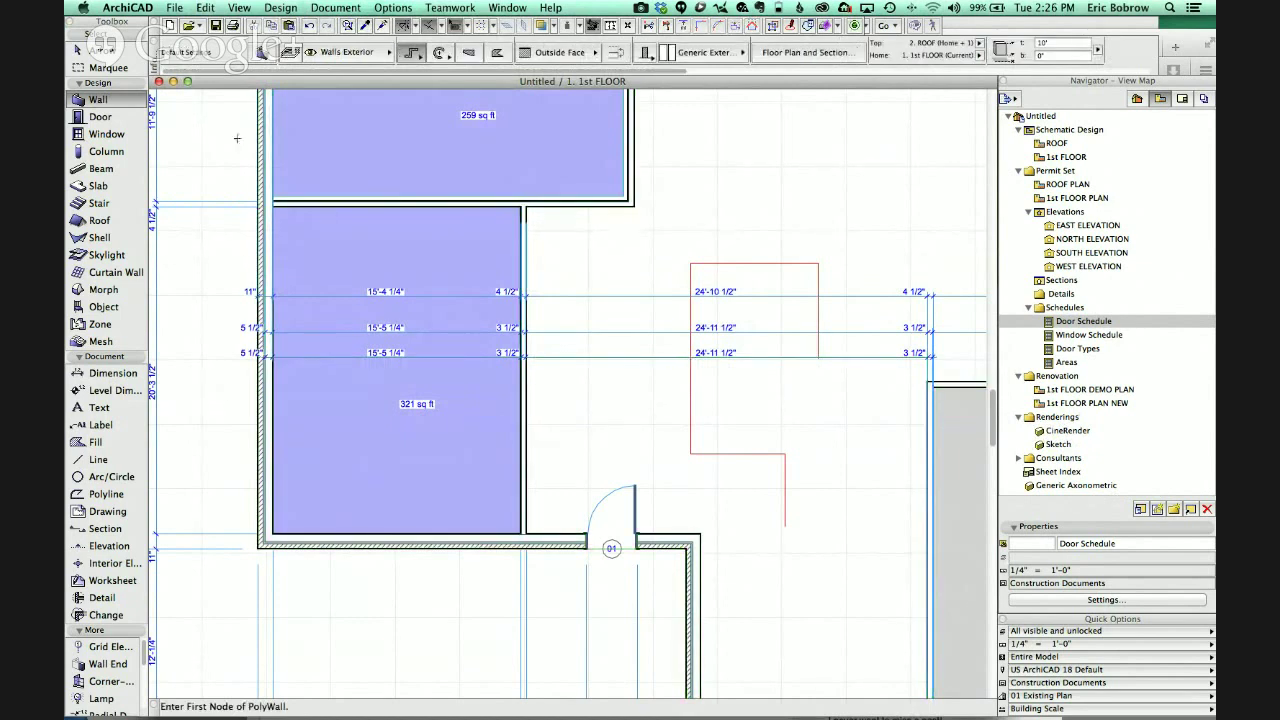
pyautogui.press('super+a')
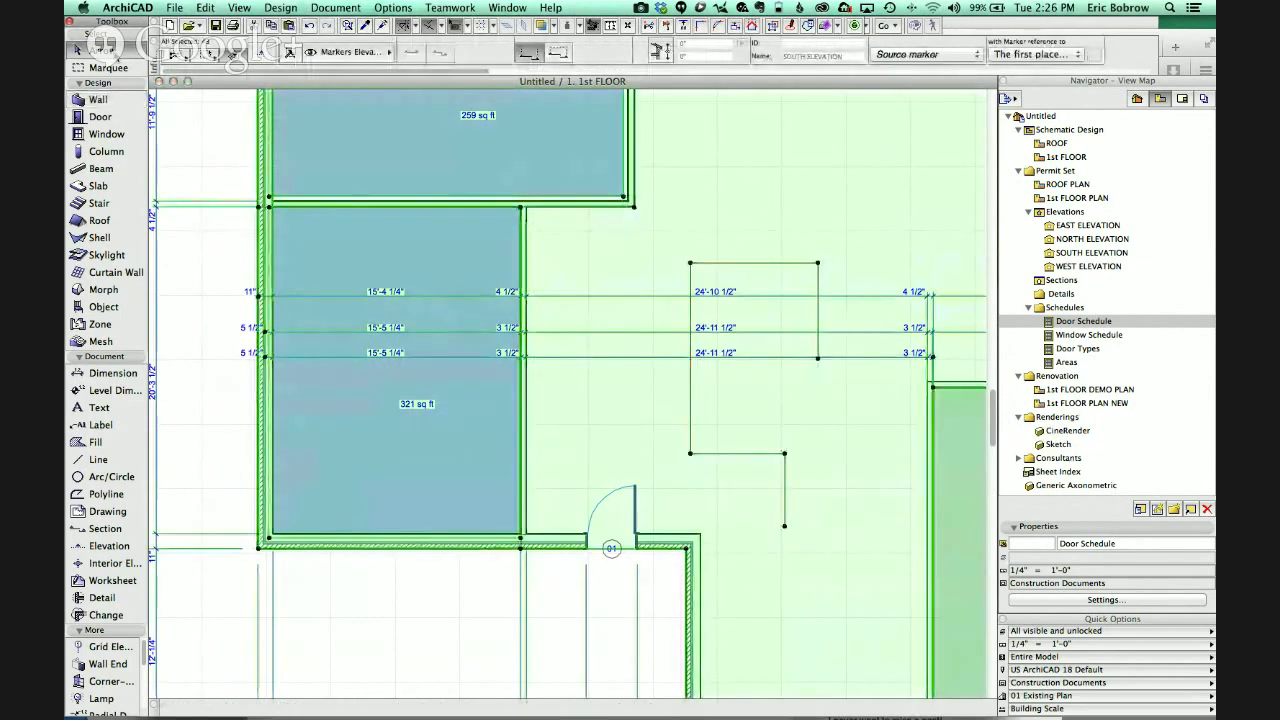
pyautogui.click(336, 7)
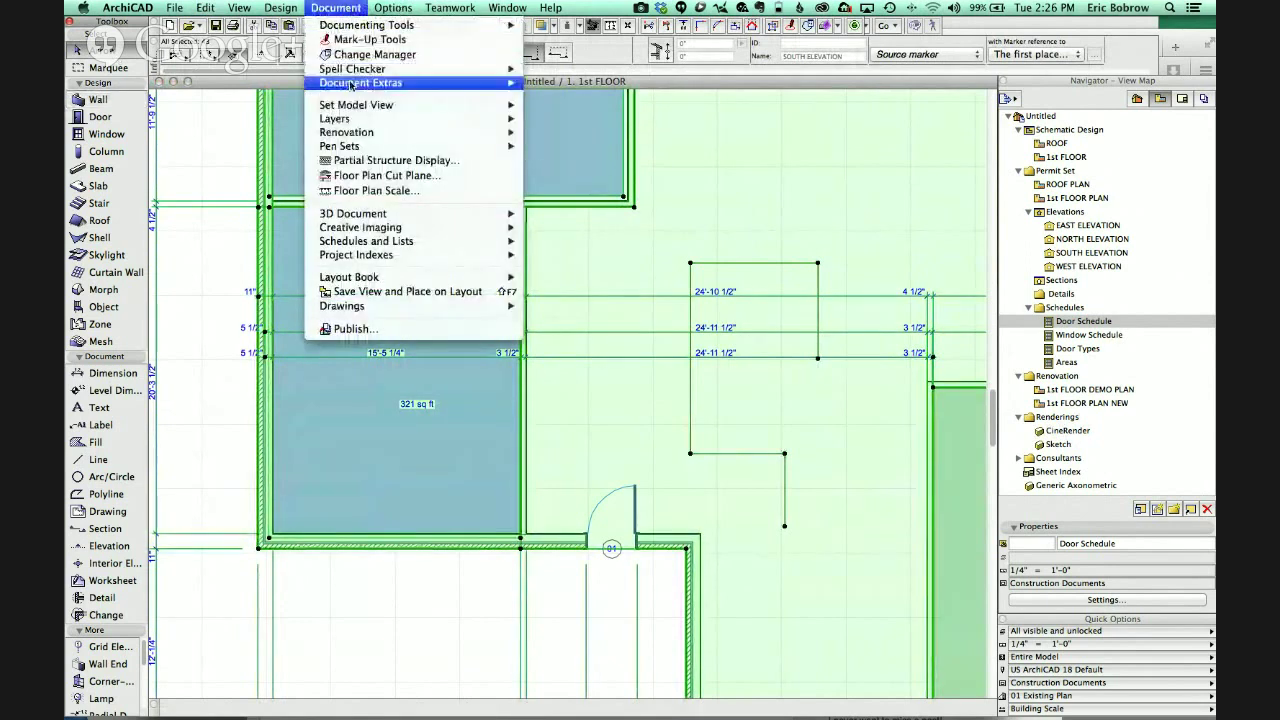
pyautogui.moveTo(400, 82)
pyautogui.moveTo(640, 145)
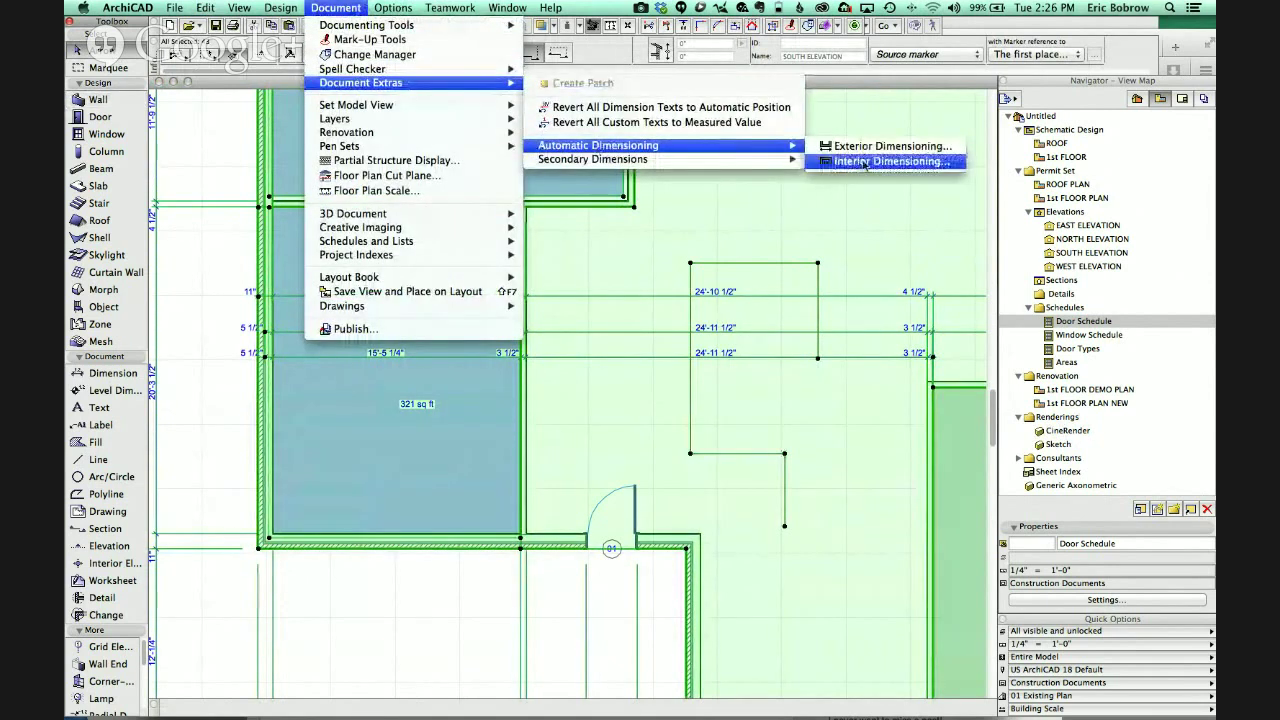
pyautogui.click(857, 163)
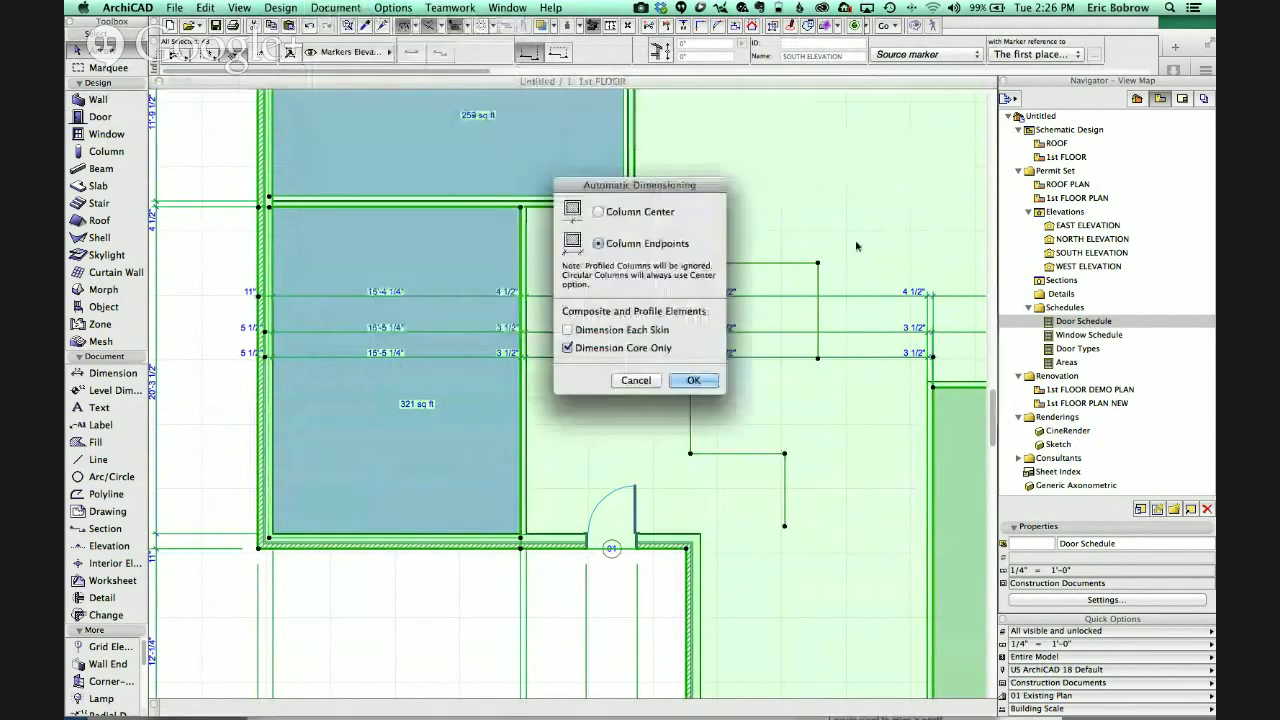
pyautogui.click(694, 381)
# - Draw a horizontal dimensioning line across the walls and drafting lines, and place the new chain just below the three existing interior chains
pyautogui.click(247, 410)
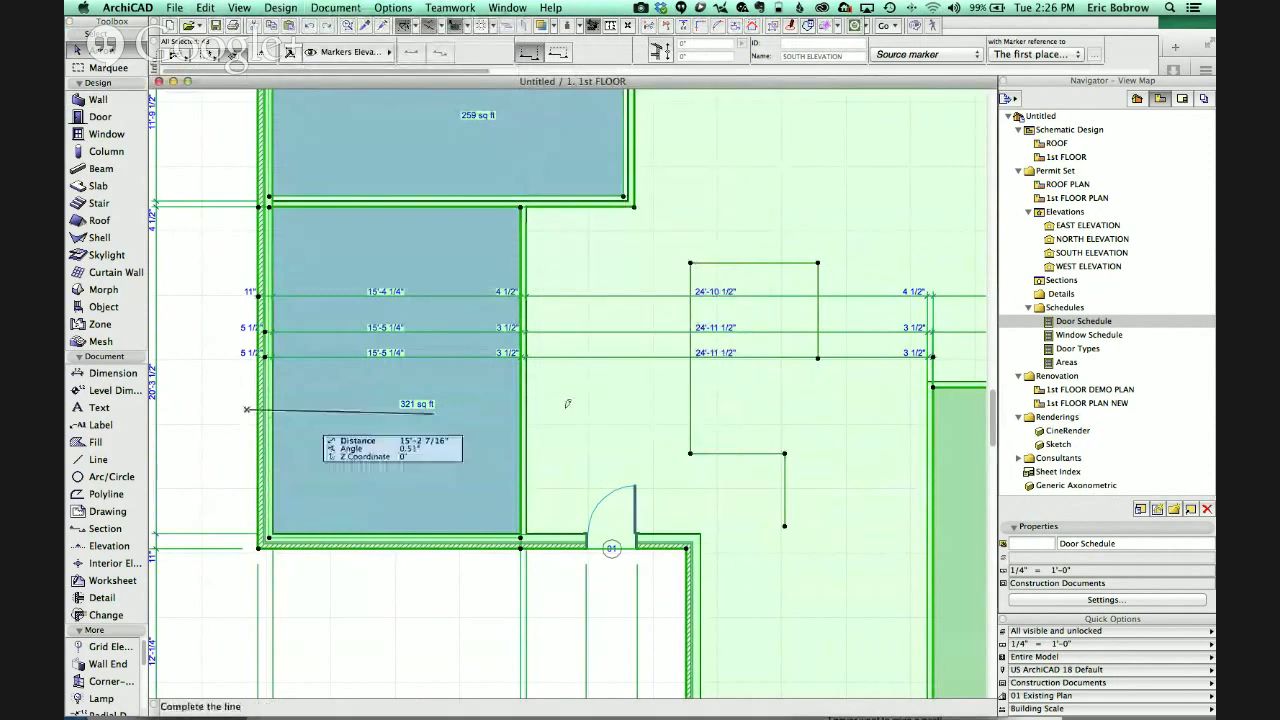
pyautogui.doubleClick(952, 410)
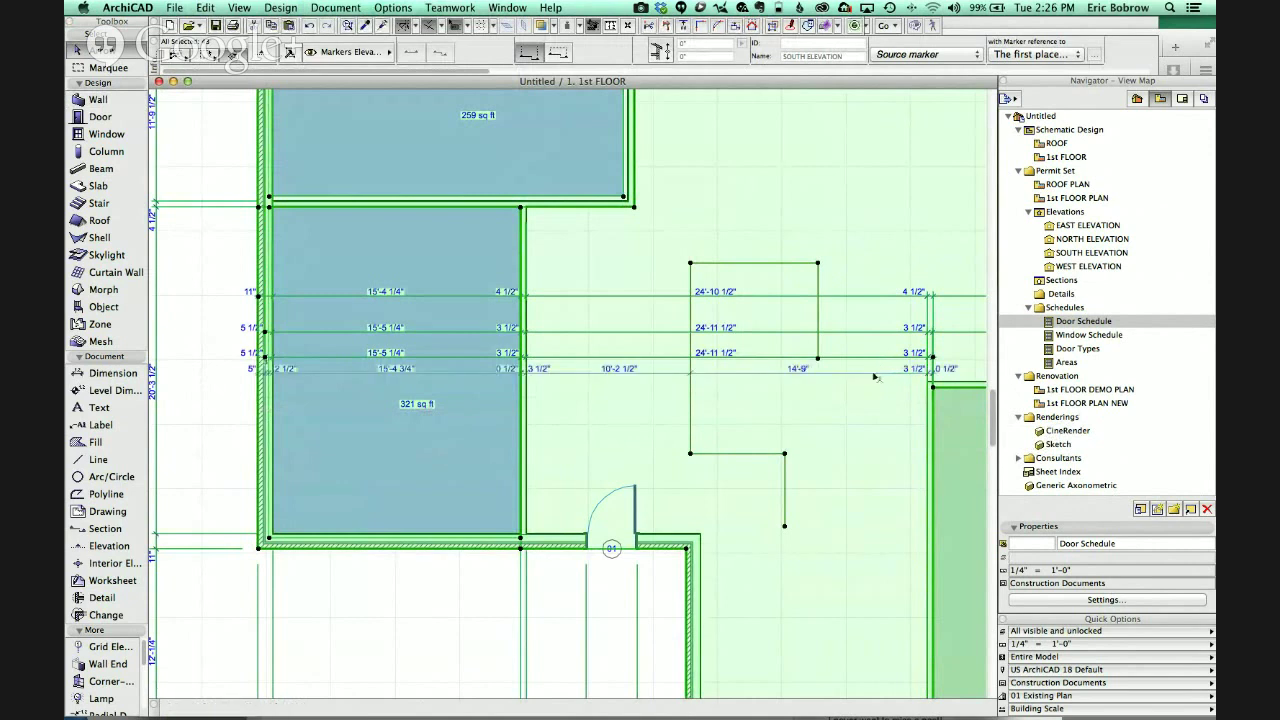
pyautogui.click(727, 376)
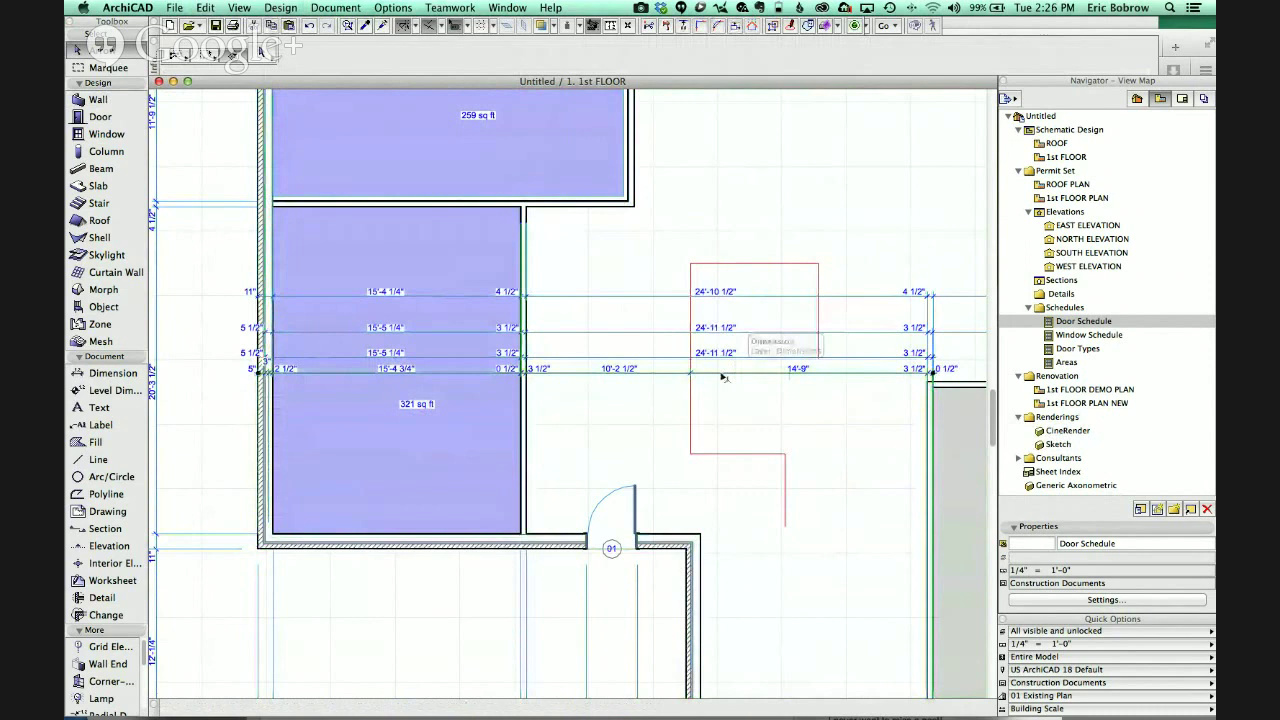
pyautogui.click(724, 377)
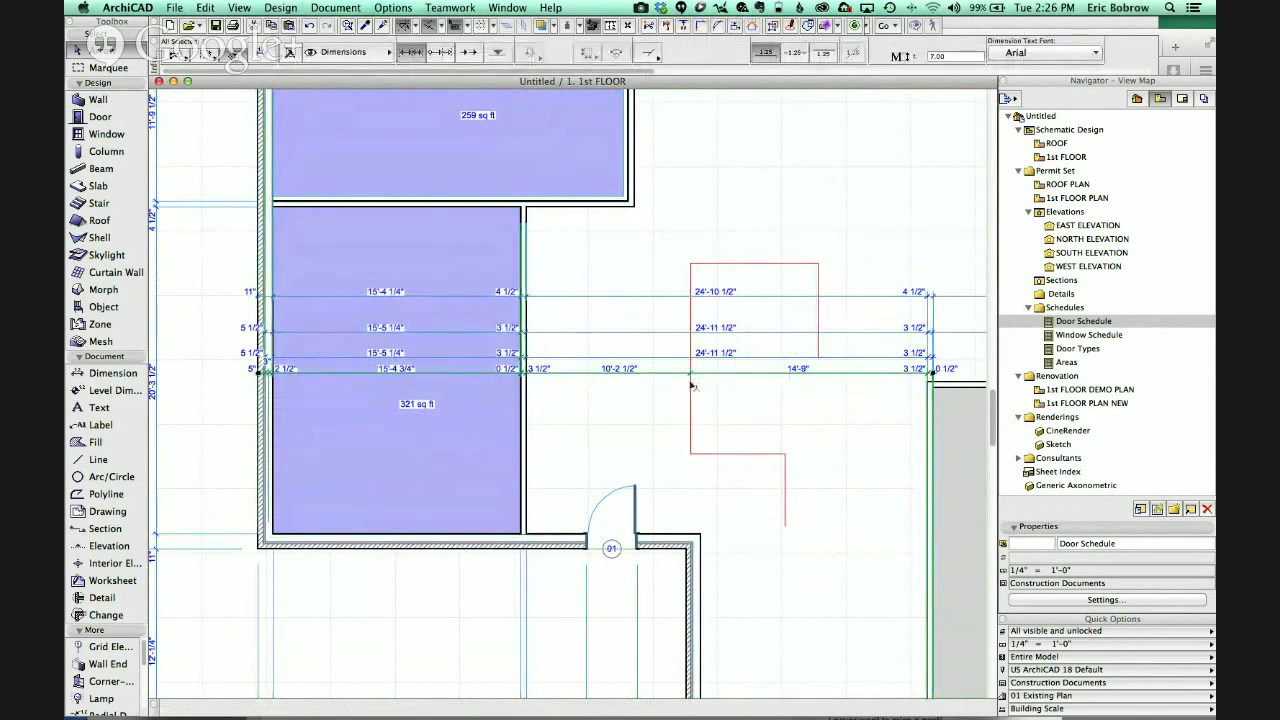
pyautogui.click(230, 400)
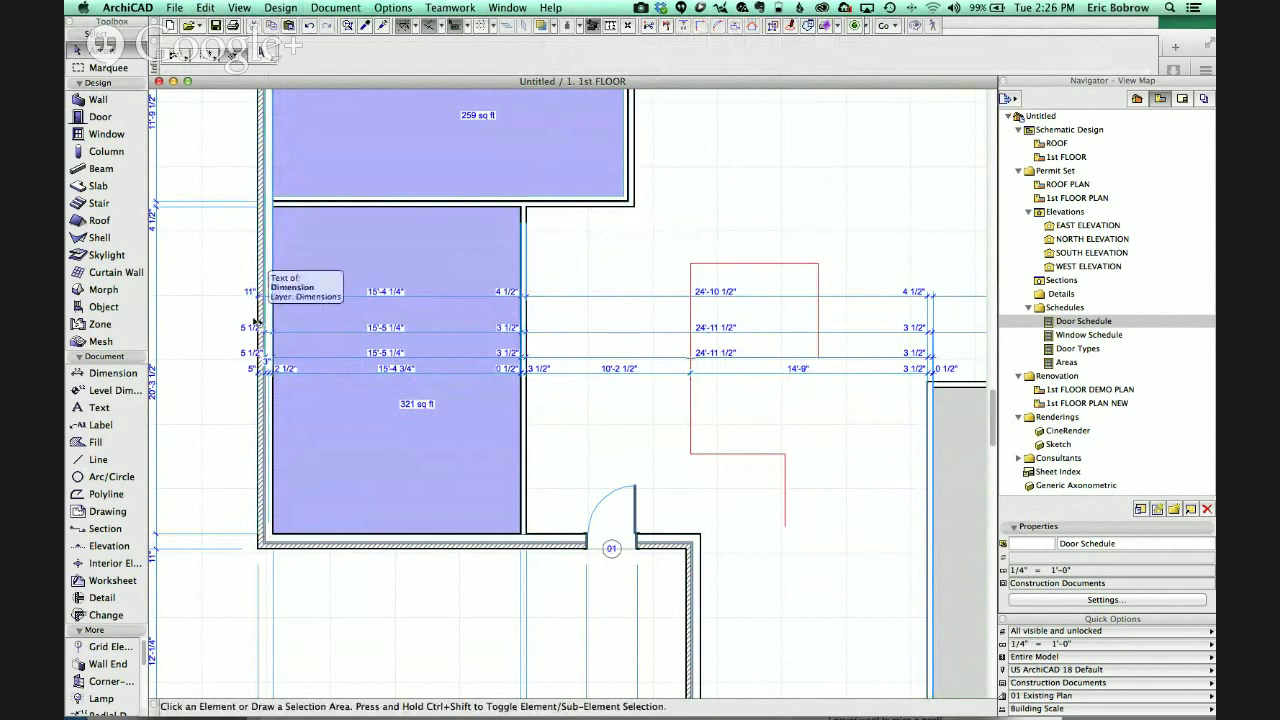
pyautogui.click(98, 100)
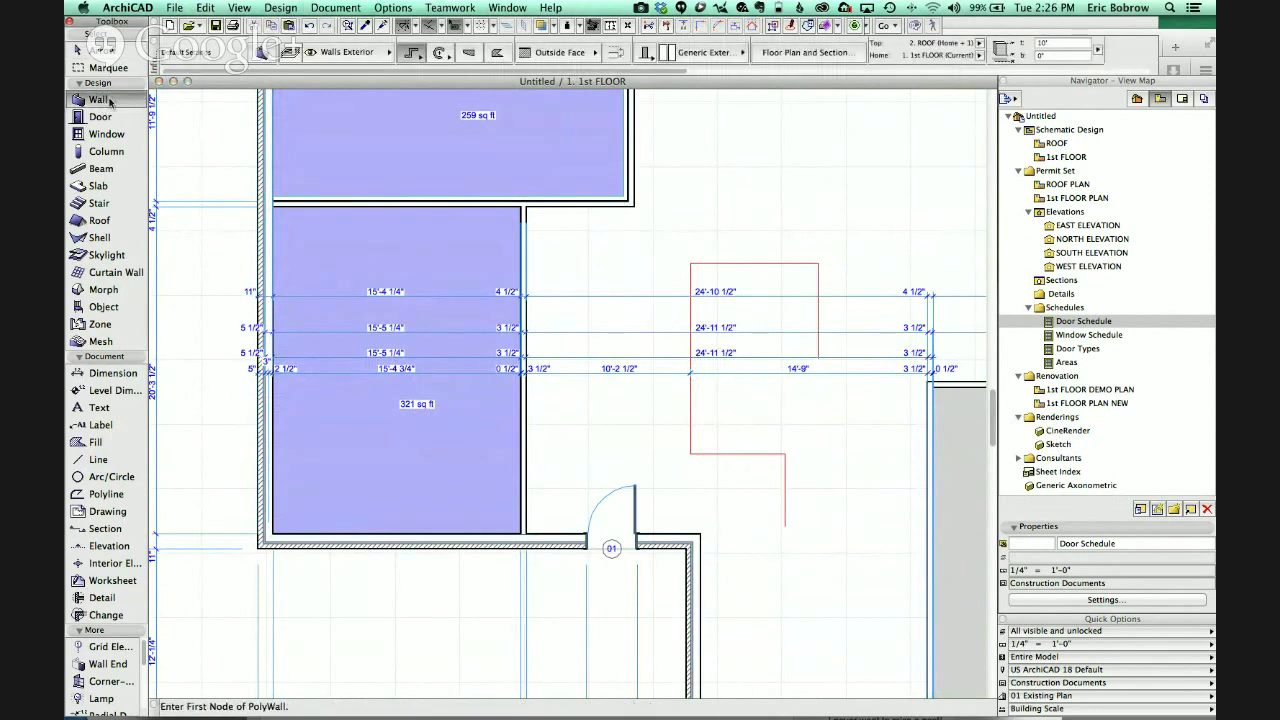
pyautogui.click(100, 50)
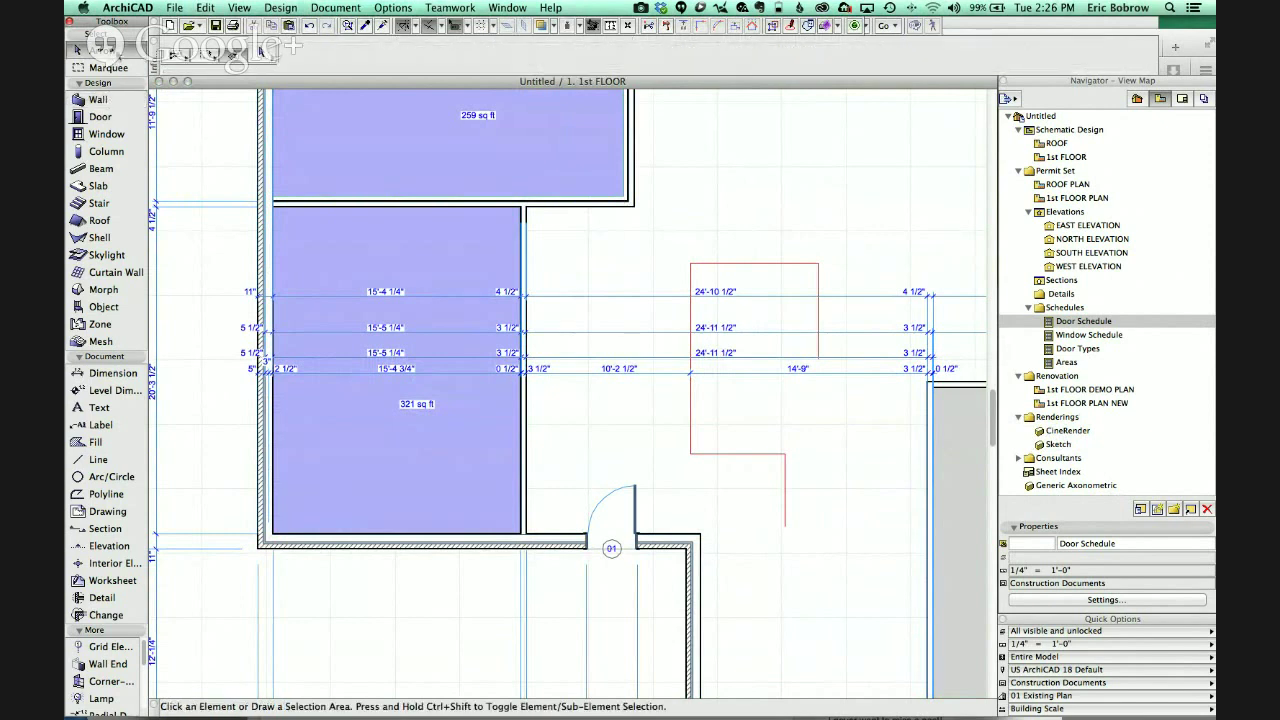
pyautogui.click(98, 101)
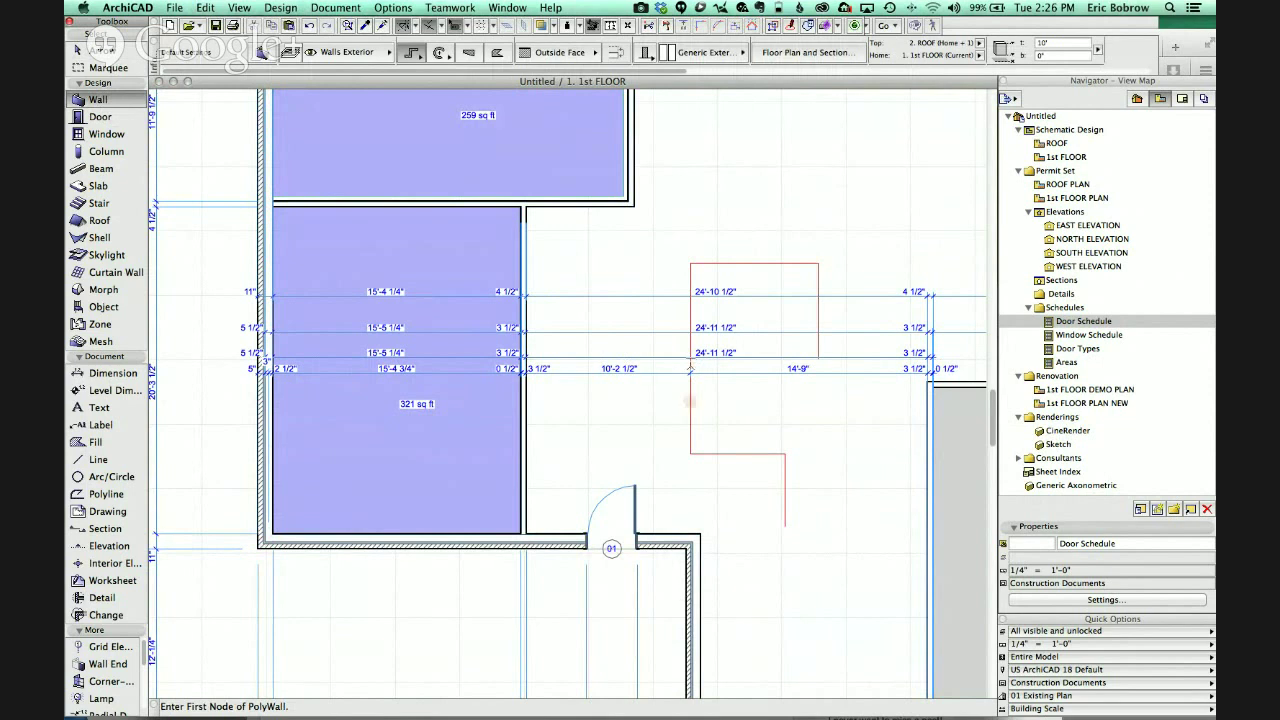
pyautogui.click(690, 401)
pyautogui.click(690, 446)
pyautogui.click(748, 357)
# - Set the linear dimension unit to fractional inches in the project's dimension preferences
pyautogui.scroll(3, 398, 299)
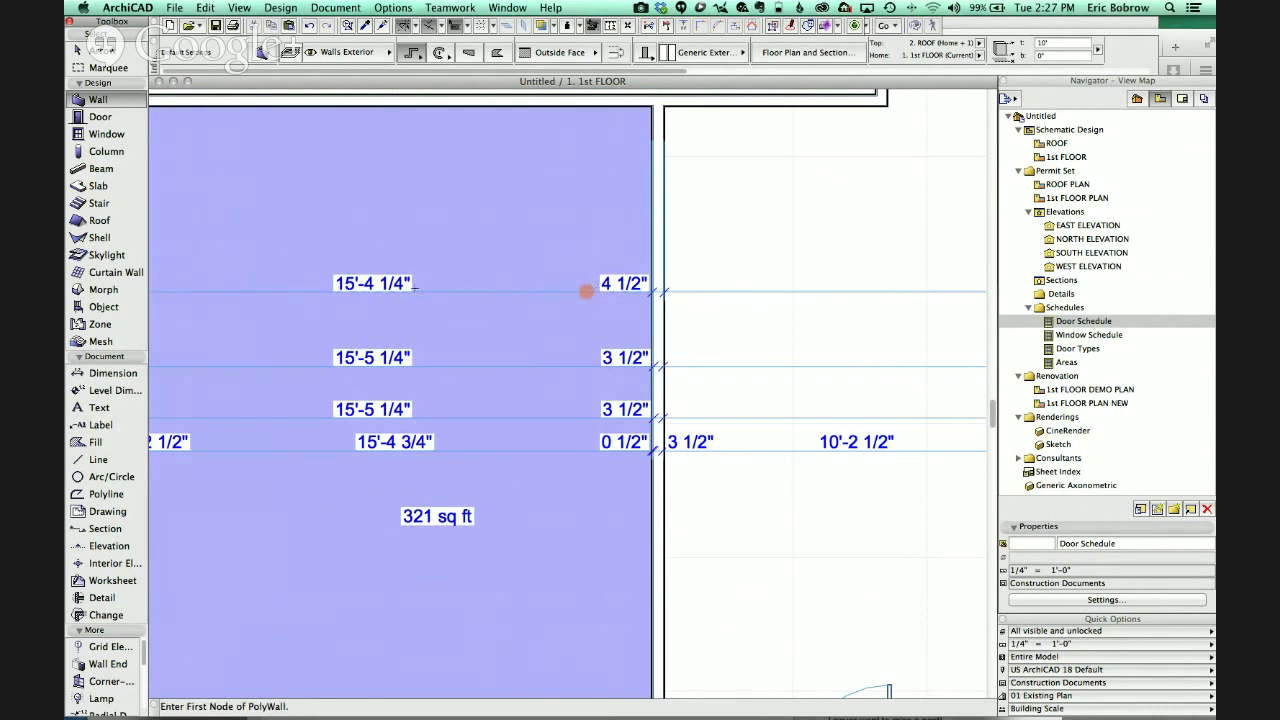
pyautogui.click(393, 8)
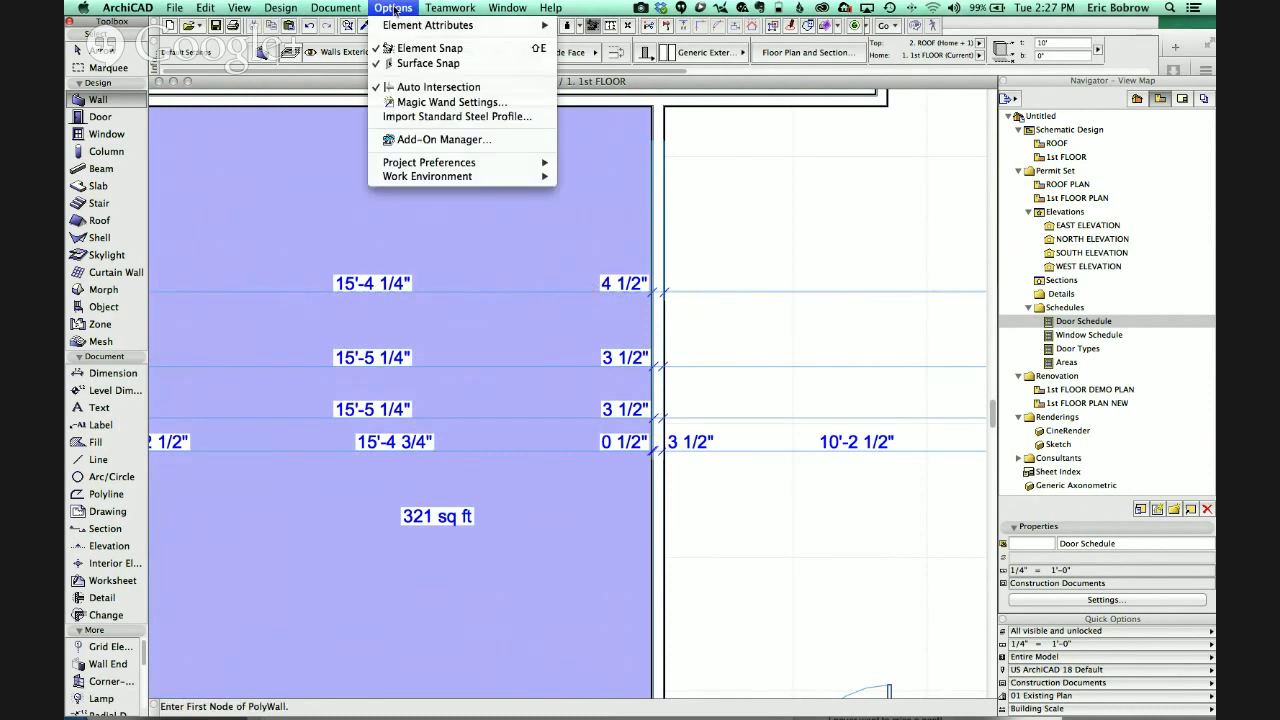
pyautogui.moveTo(397, 26)
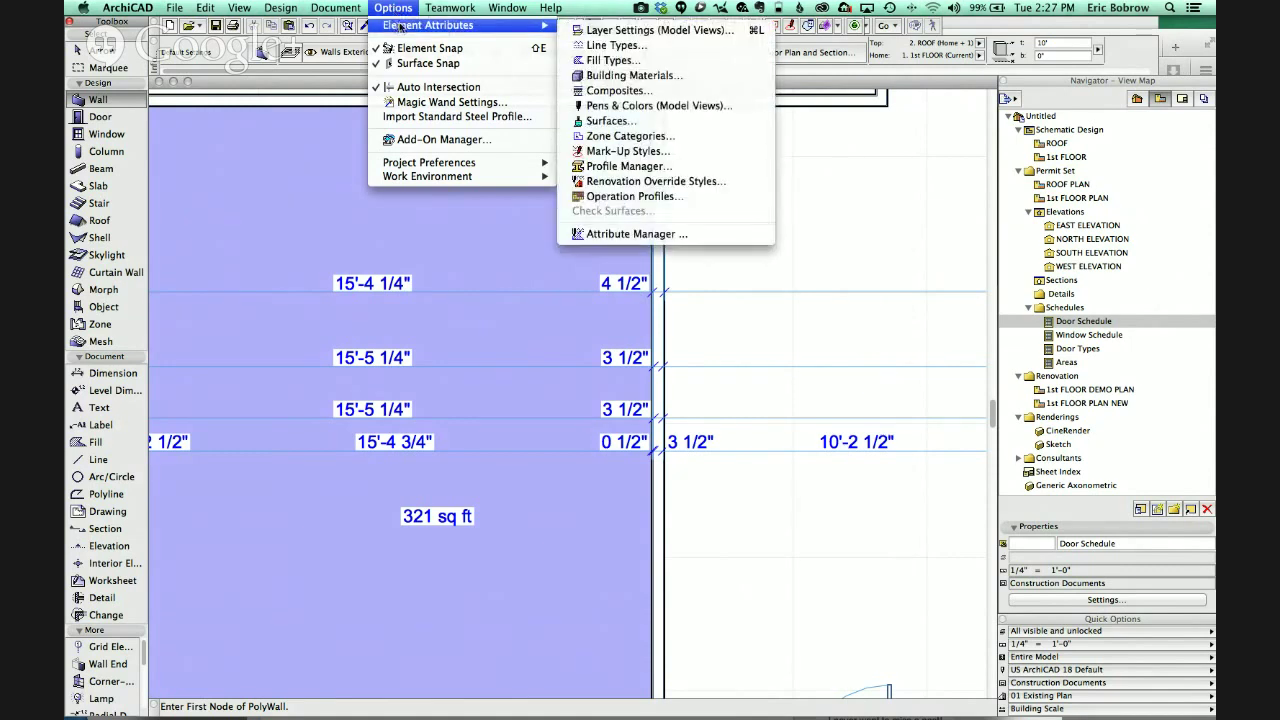
pyautogui.moveTo(405, 163)
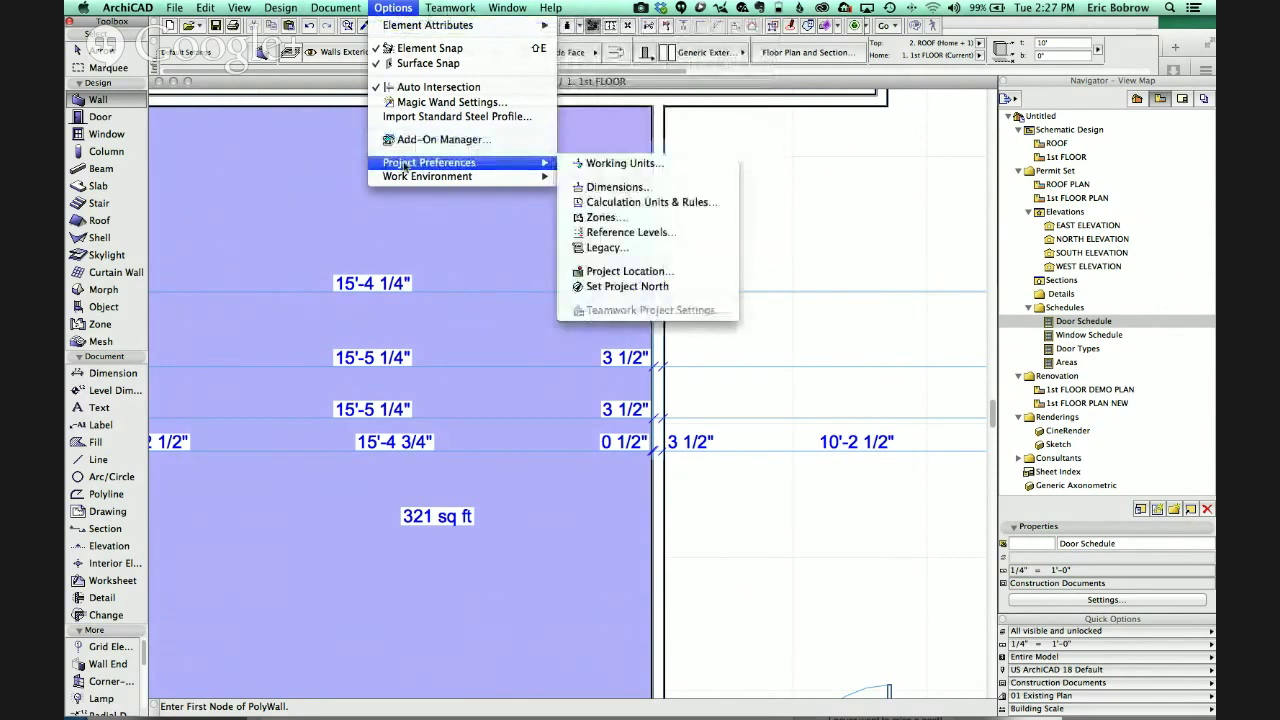
pyautogui.click(614, 188)
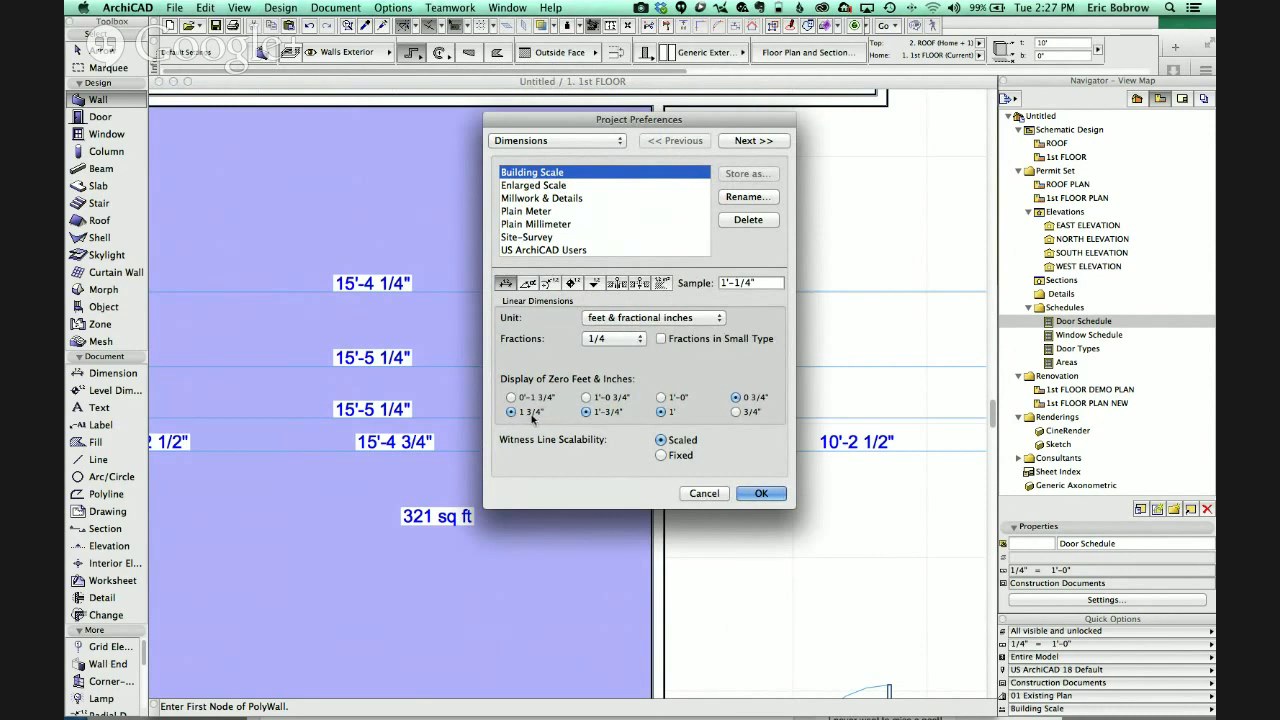
pyautogui.moveTo(591, 119); pyautogui.dragTo(839, 110)
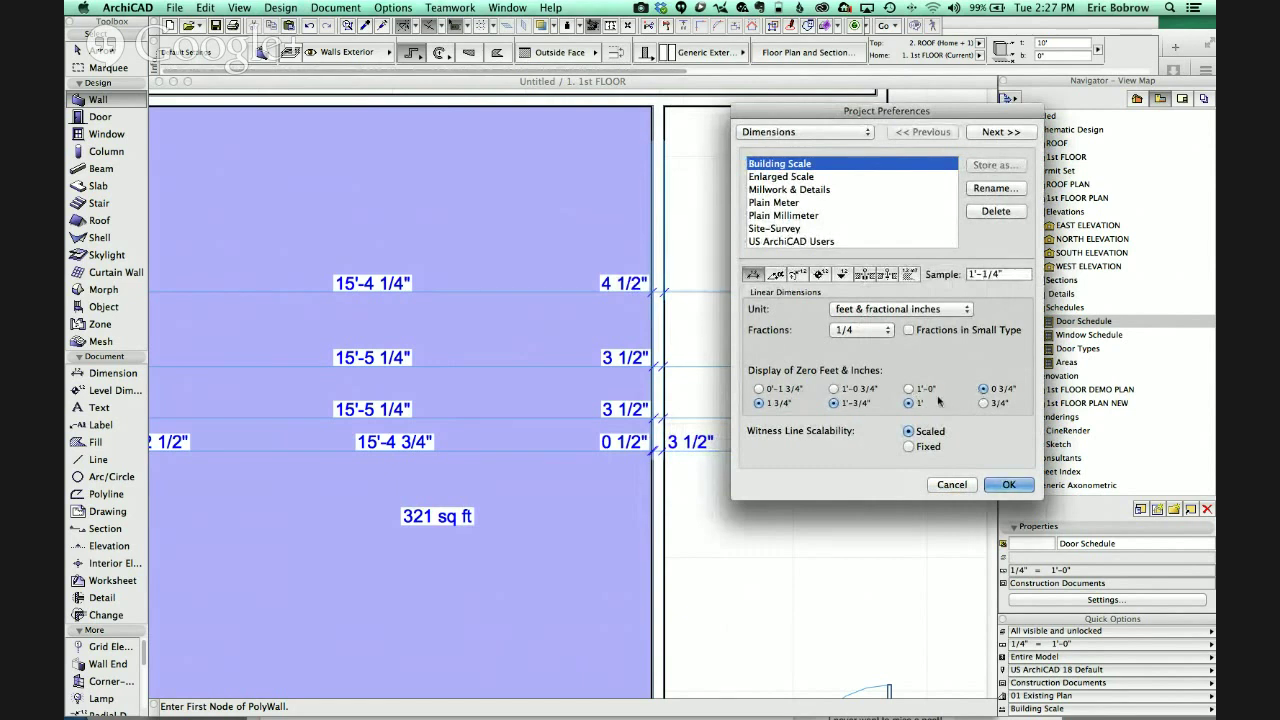
pyautogui.scroll(-3, 838, 225)
pyautogui.scroll(3, 838, 225)
pyautogui.click(876, 311)
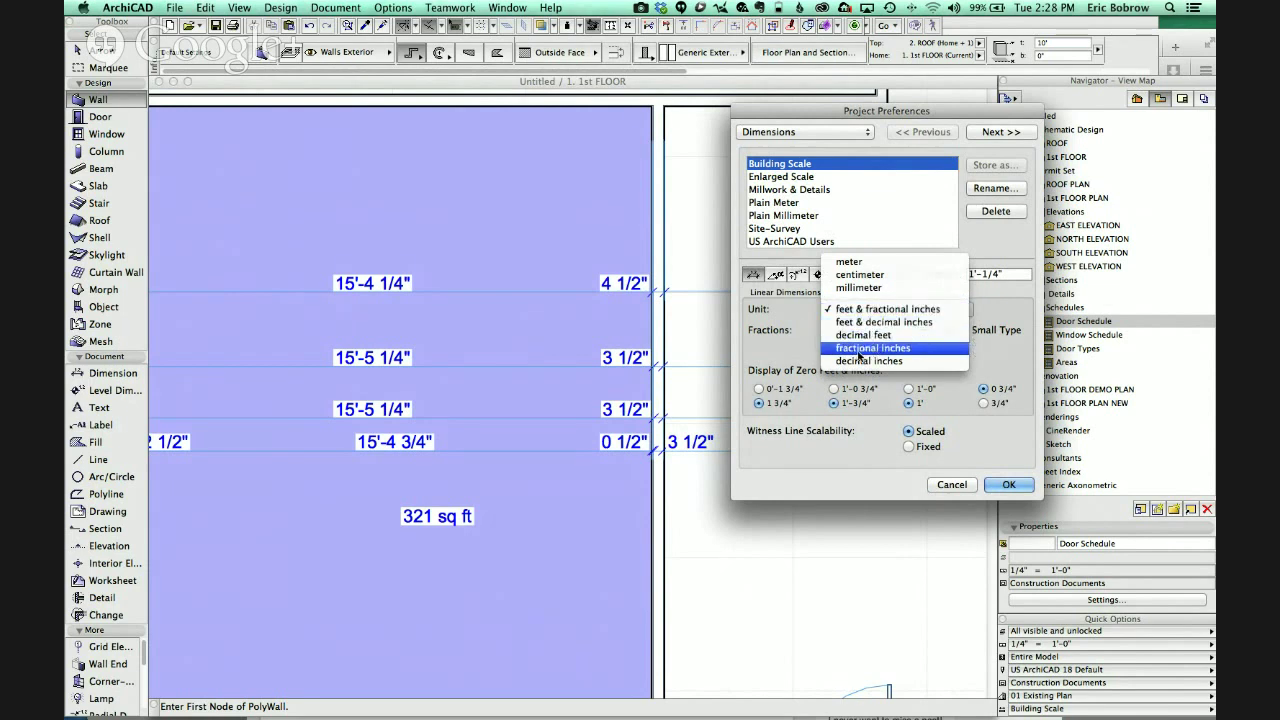
pyautogui.click(858, 348)
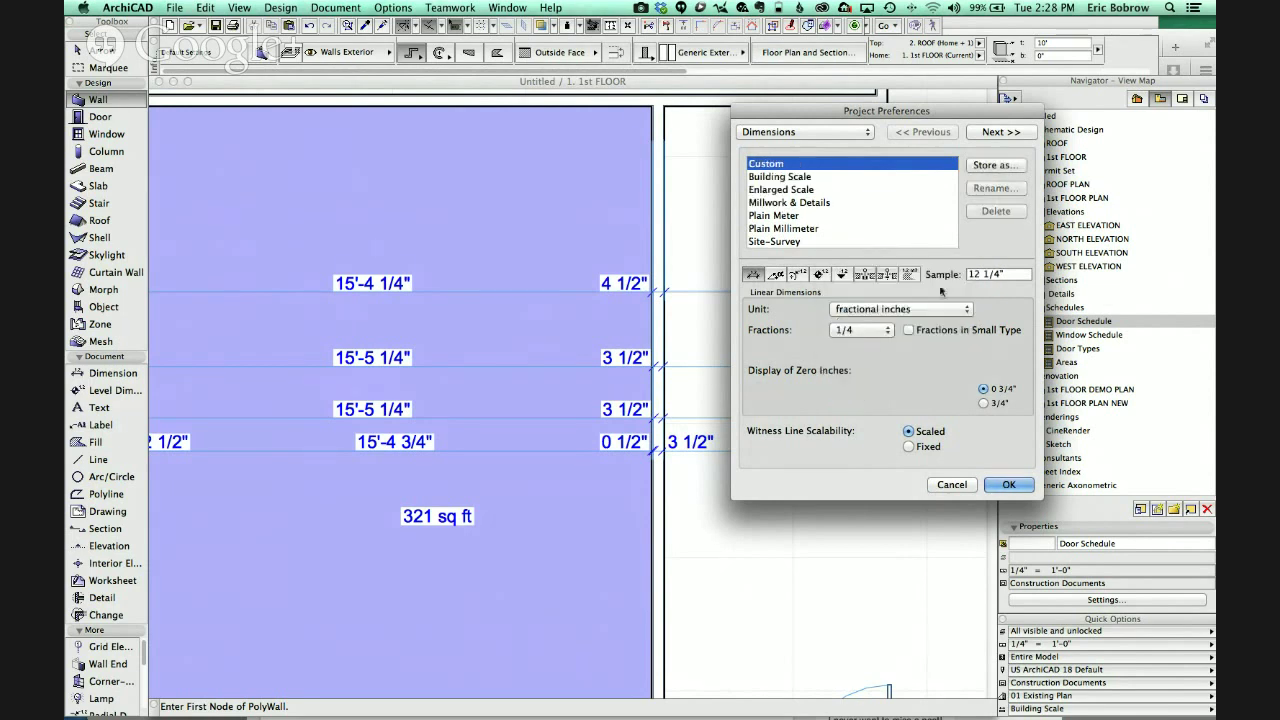
pyautogui.click(1008, 484)
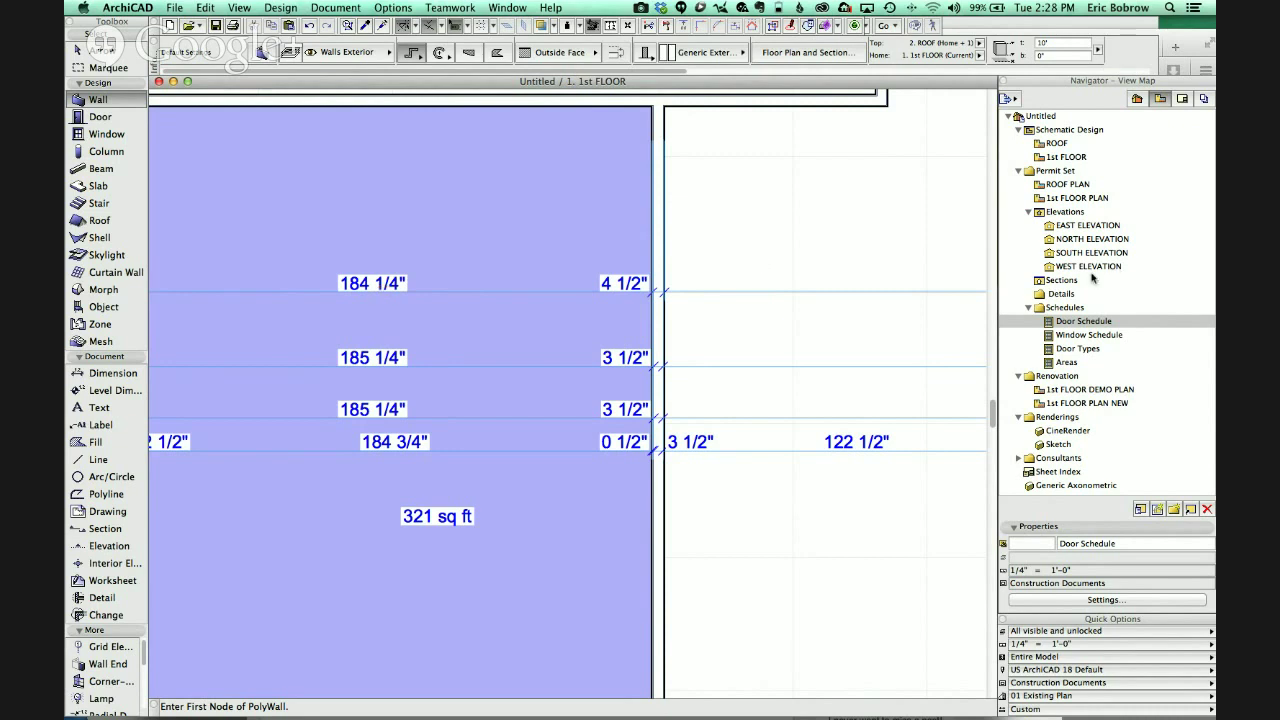
# - Draw a rectangular detail boundary about 10' by 5' around the wall junction above the 321 sq ft zone and place its marker beside it
pyautogui.scroll(-3, 700, 341)
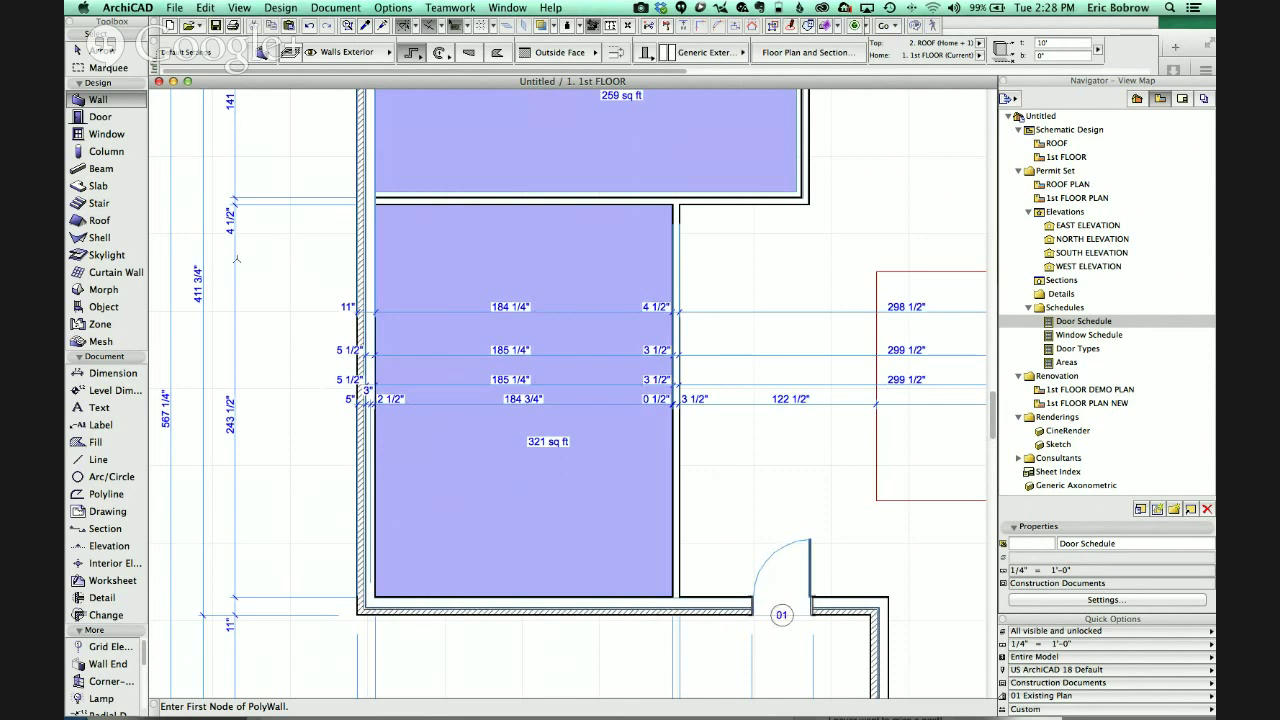
pyautogui.click(104, 597)
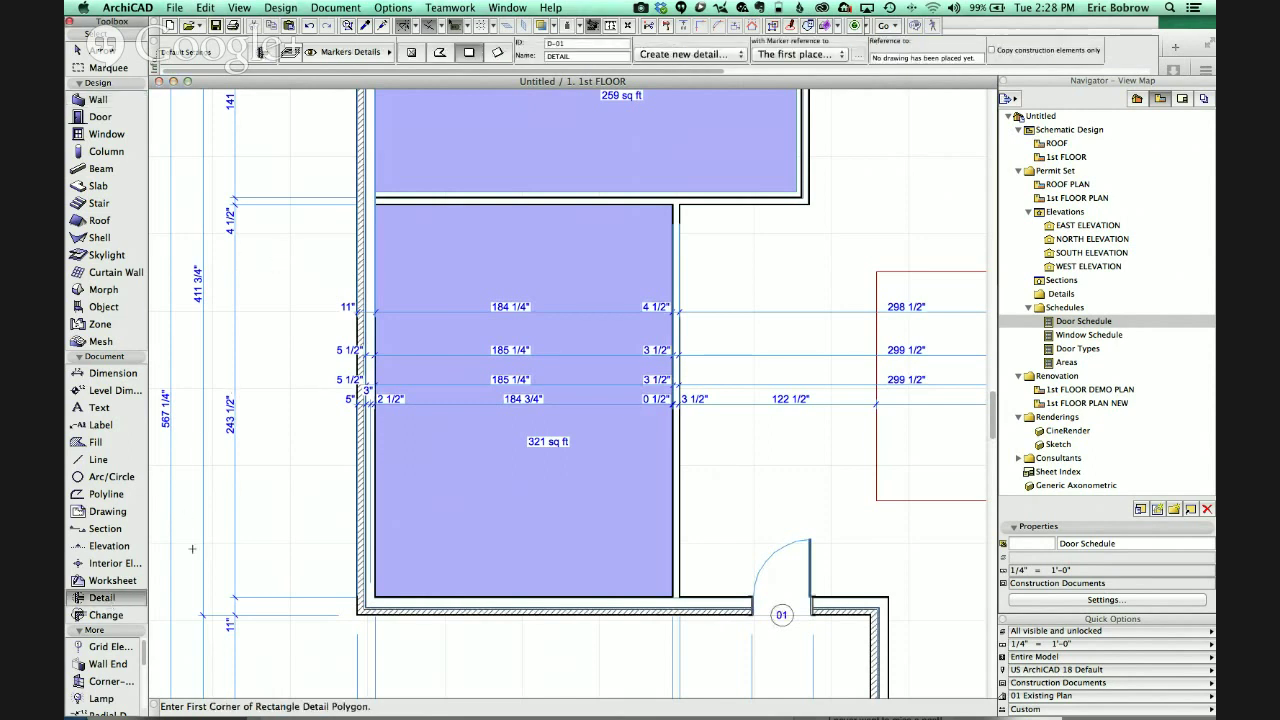
pyautogui.click(644, 154)
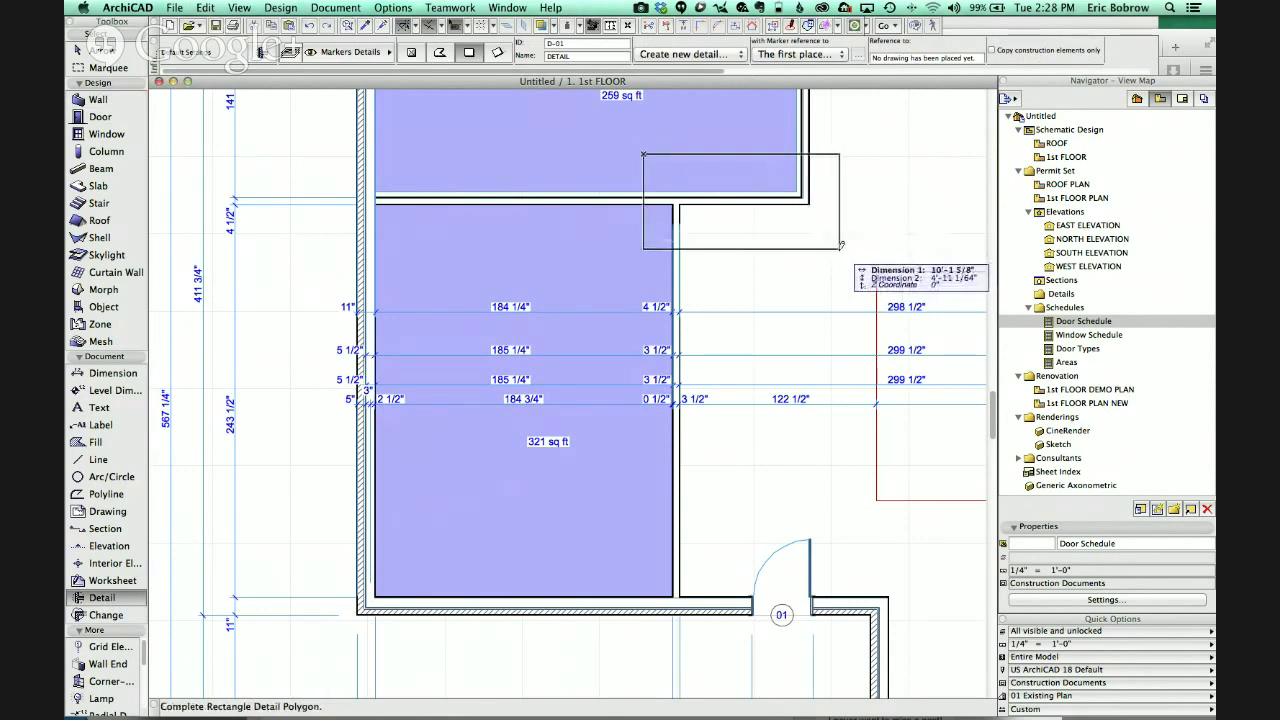
pyautogui.click(840, 251)
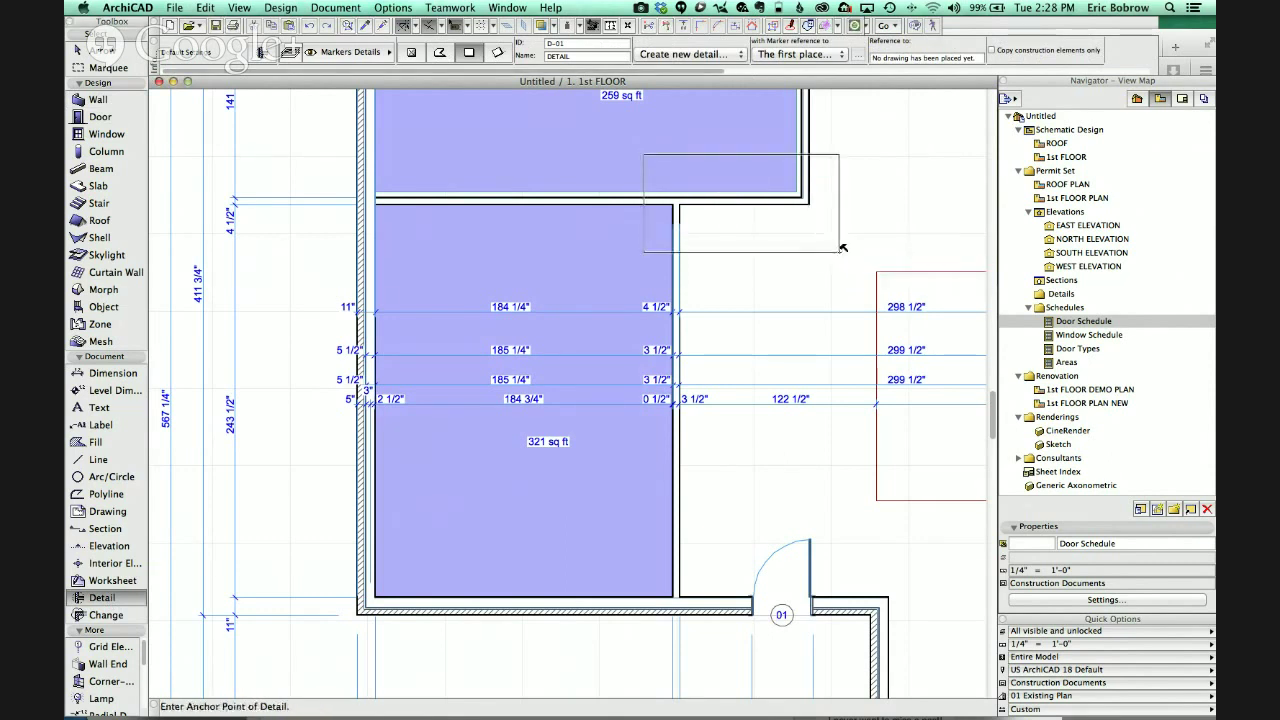
pyautogui.click(884, 218)
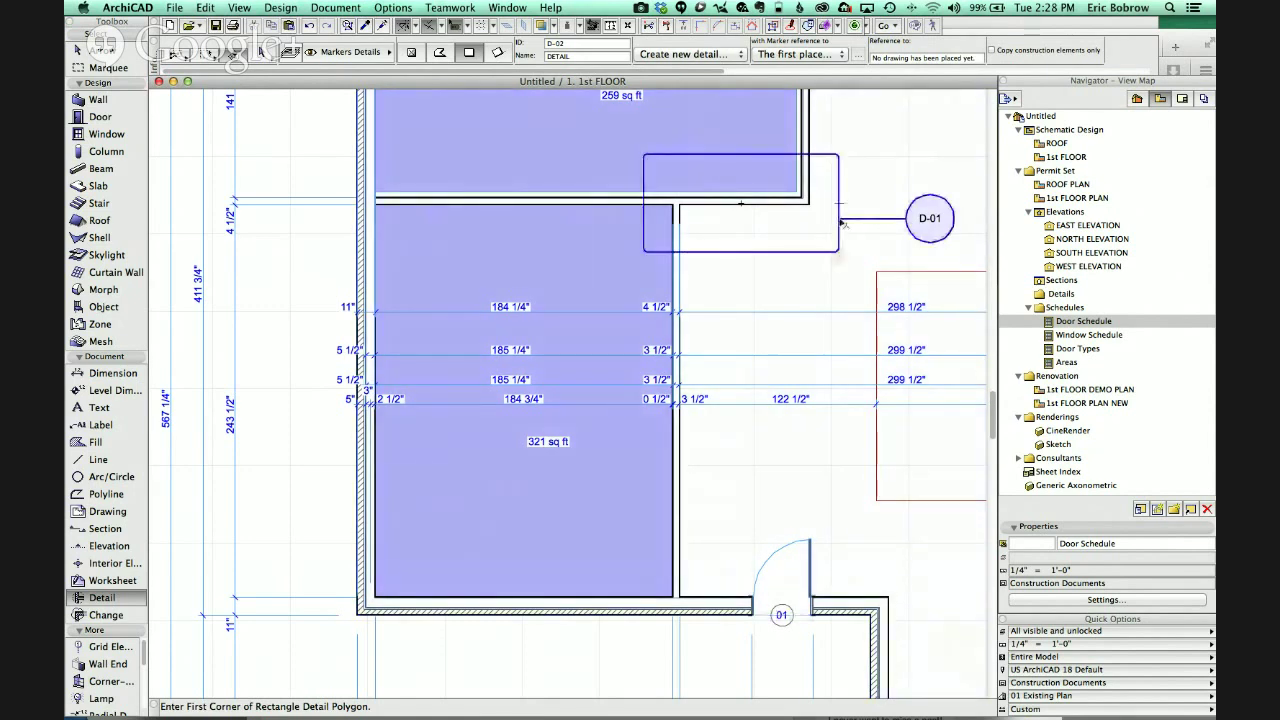
# - Open the detail drawing from the newly placed detail marker
pyautogui.click(843, 222)
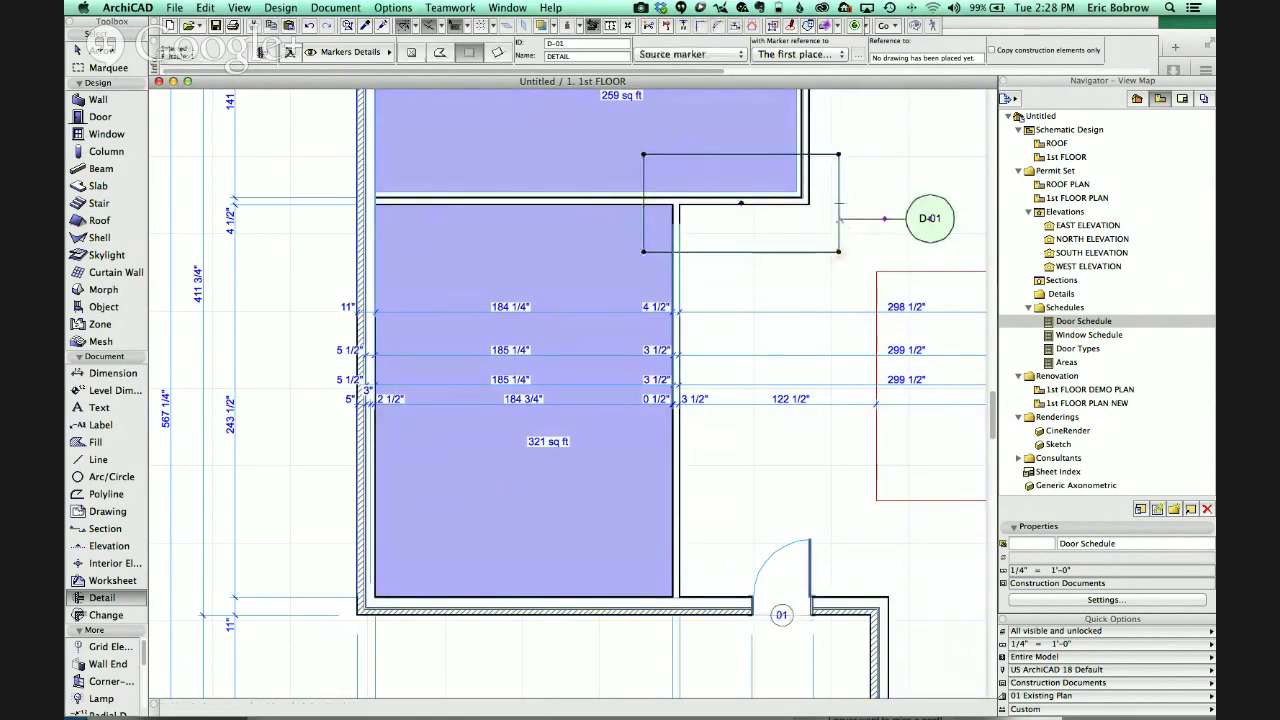
pyautogui.rightClick(843, 222)
pyautogui.click(876, 264)
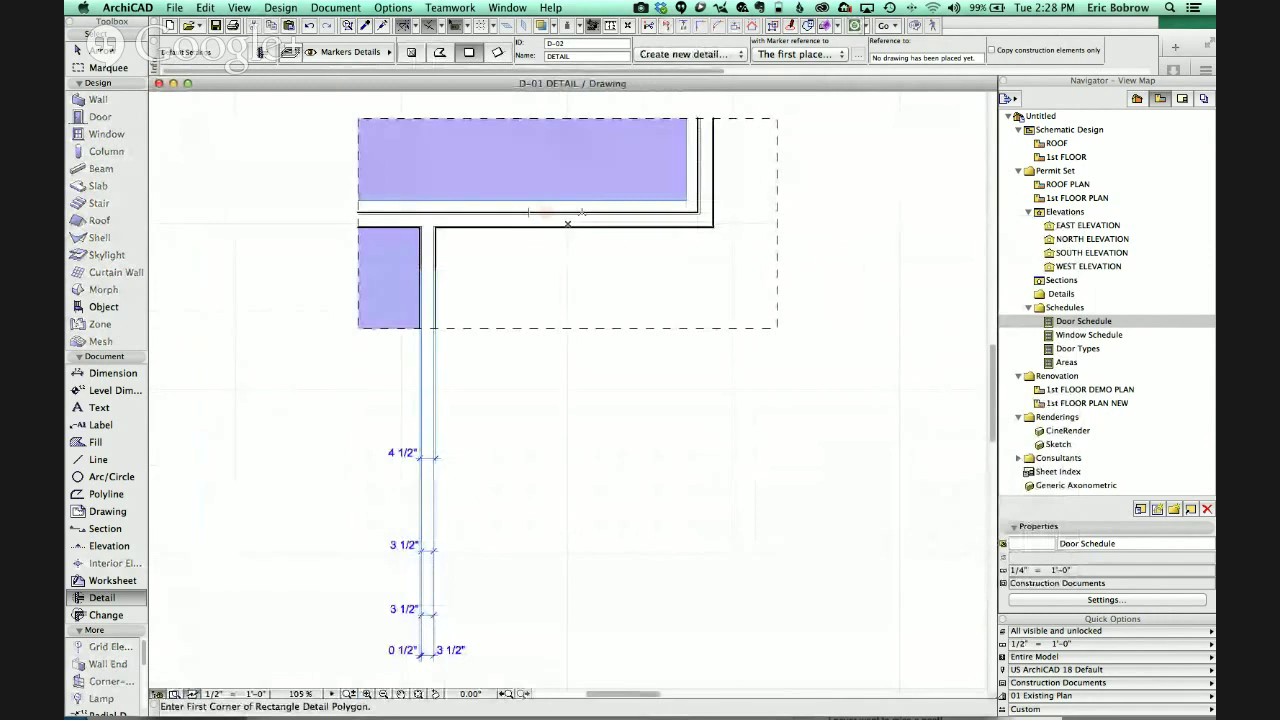
pyautogui.click(545, 212)
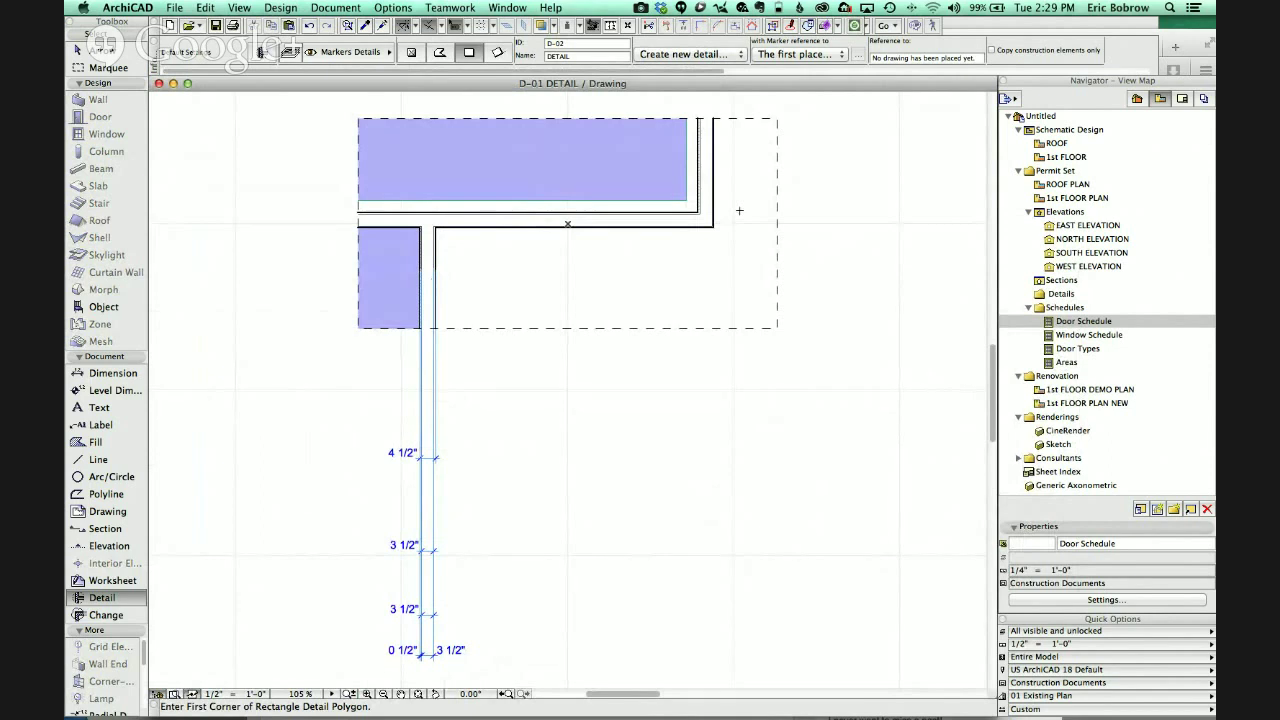
pyautogui.click(670, 228)
# - Save the detail as a view with Millwork & Details dimensions and move it into the Details folder
pyautogui.click(1157, 510)
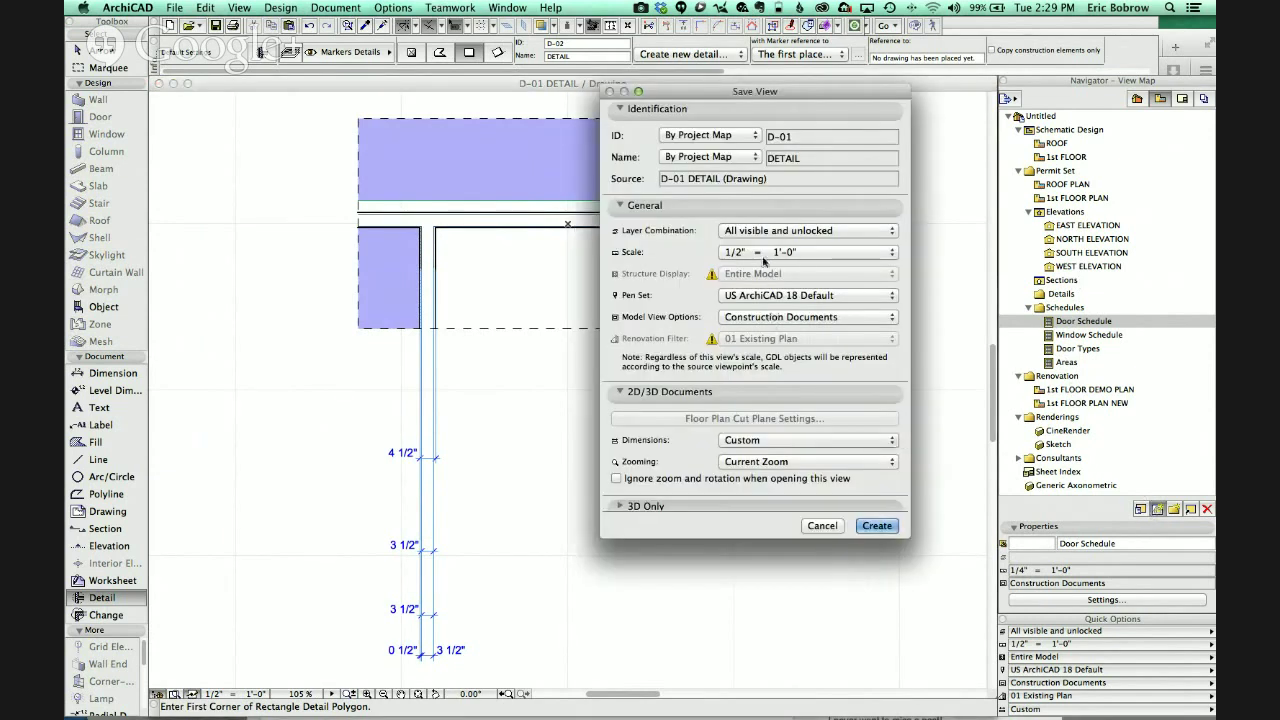
pyautogui.click(755, 440)
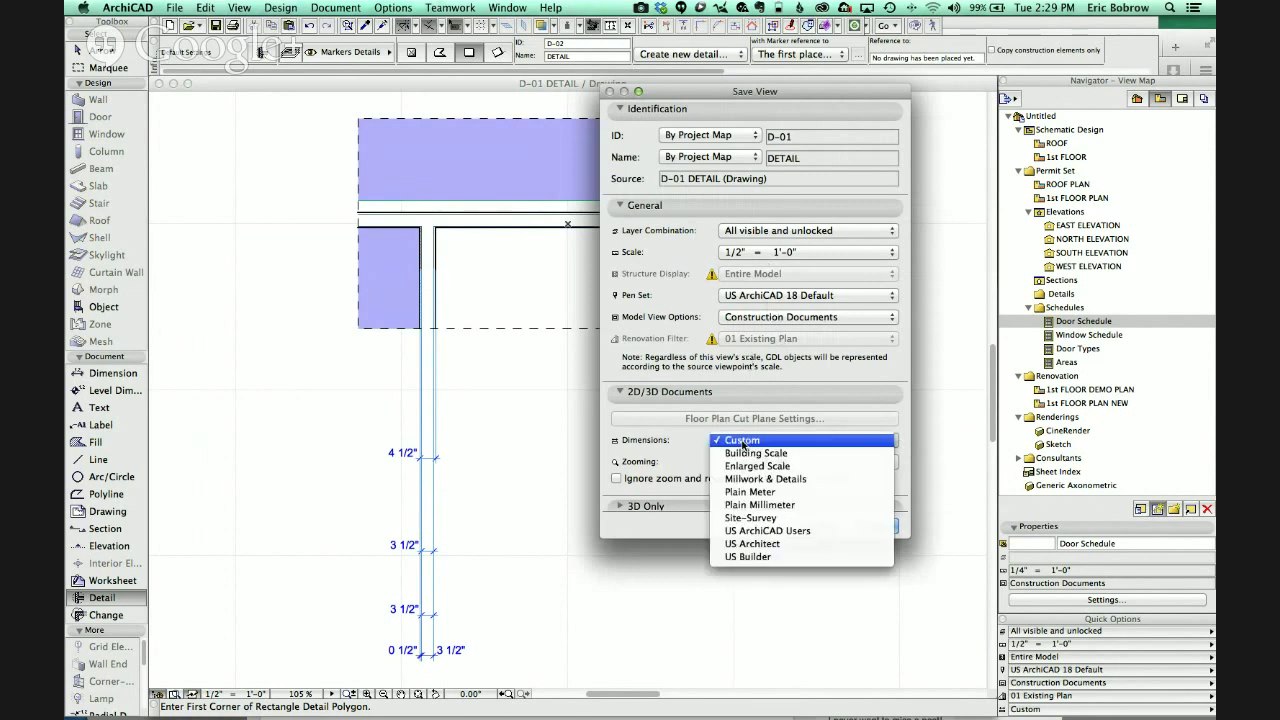
pyautogui.click(785, 480)
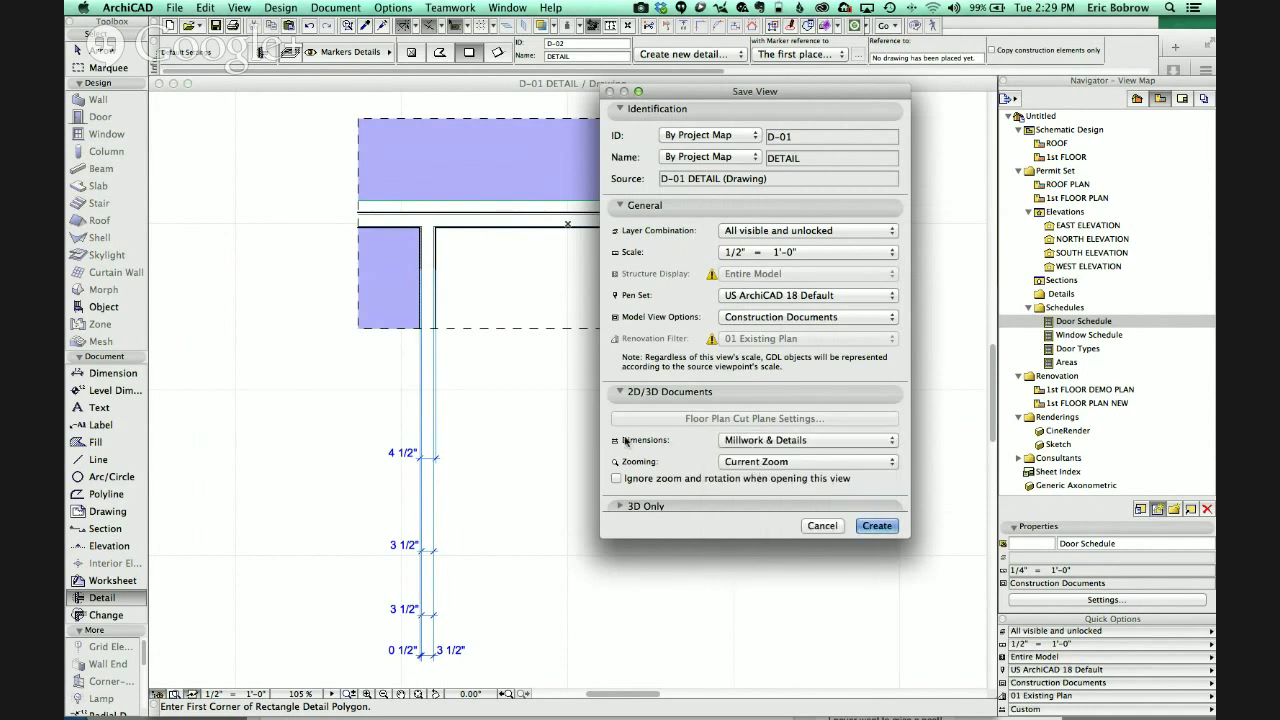
pyautogui.click(876, 525)
pyautogui.moveTo(1070, 335); pyautogui.dragTo(1068, 301)
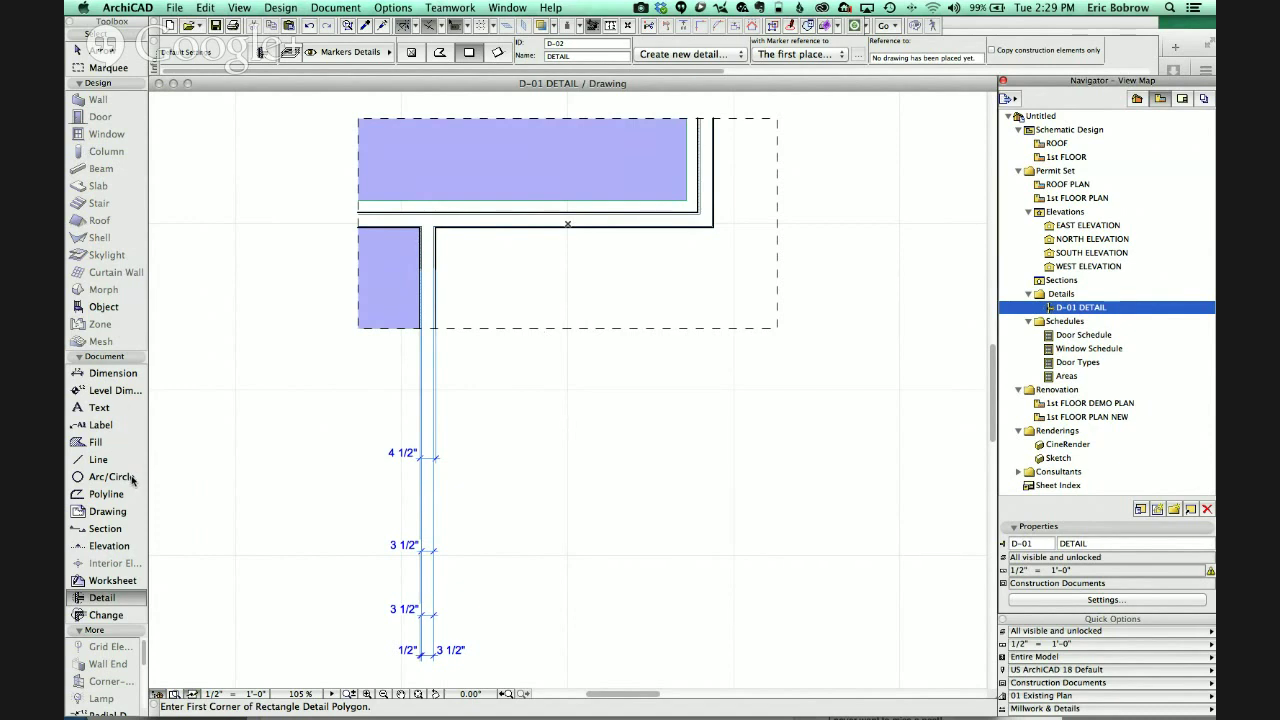
# - Dimension the horizontal wall's lower face from the wall junction to the outer corner, placing the dimension just below it
pyautogui.click(126, 373)
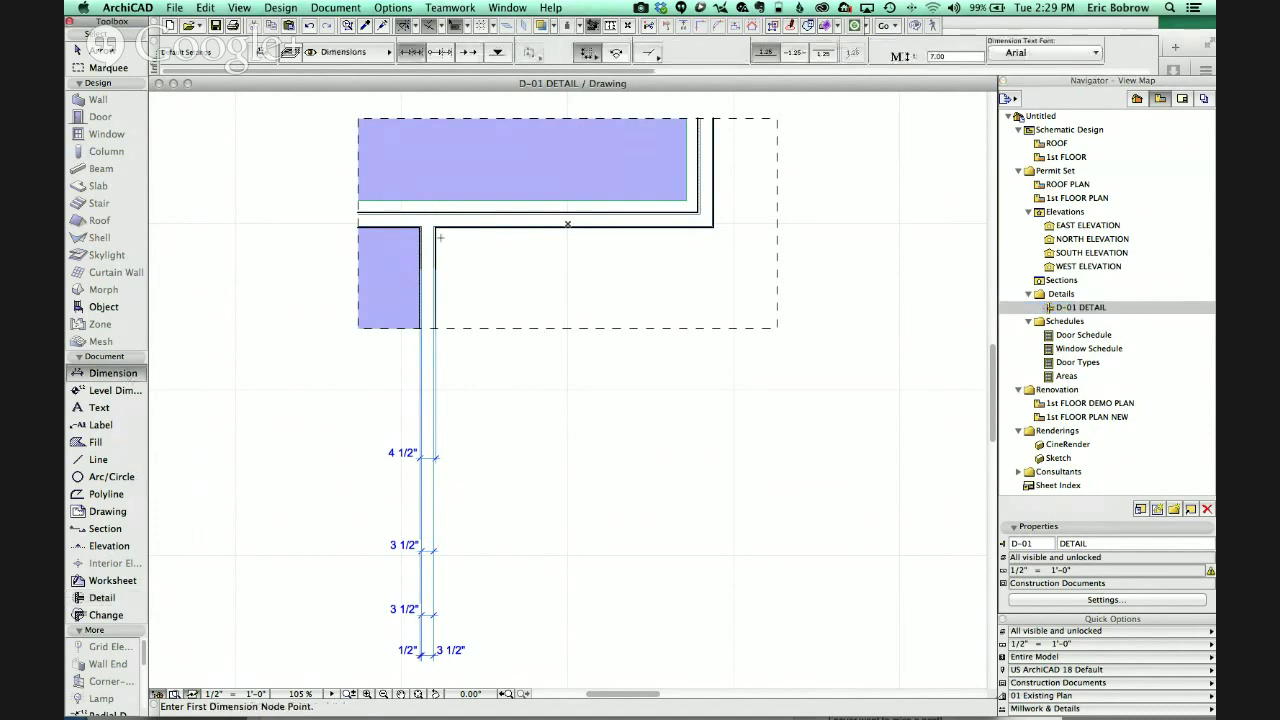
pyautogui.click(436, 229)
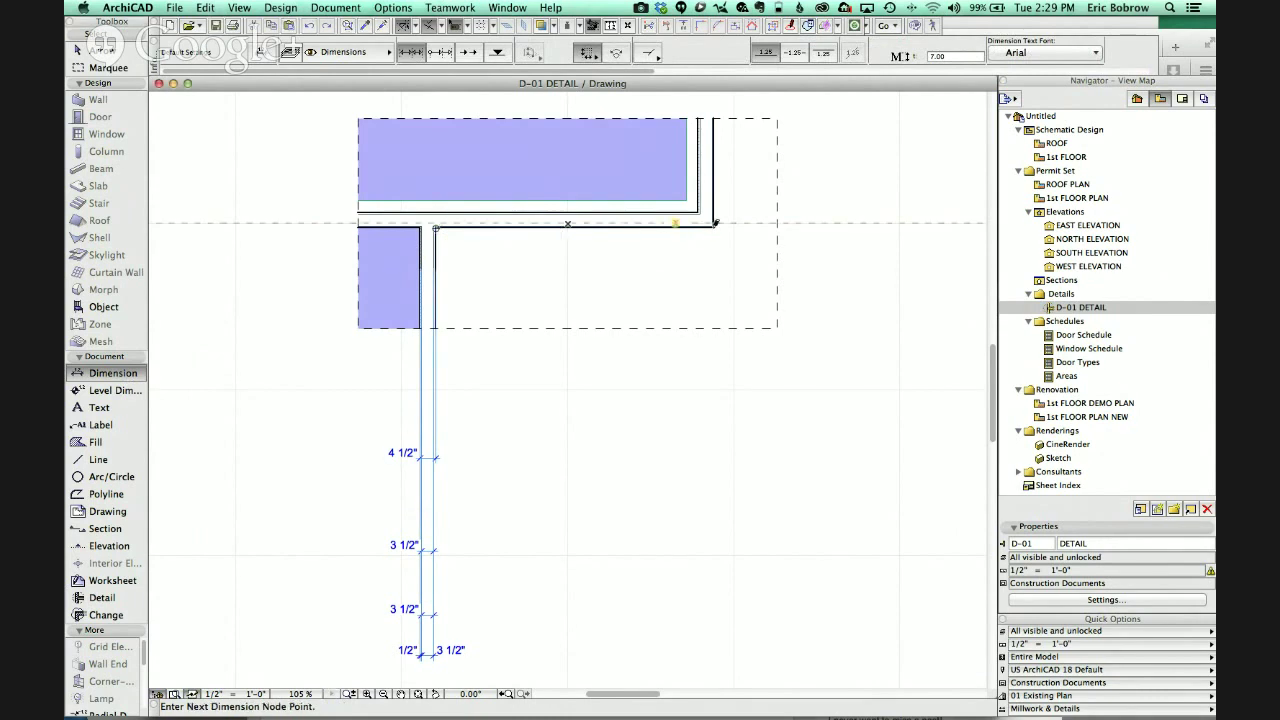
pyautogui.doubleClick(716, 222)
pyautogui.click(645, 250)
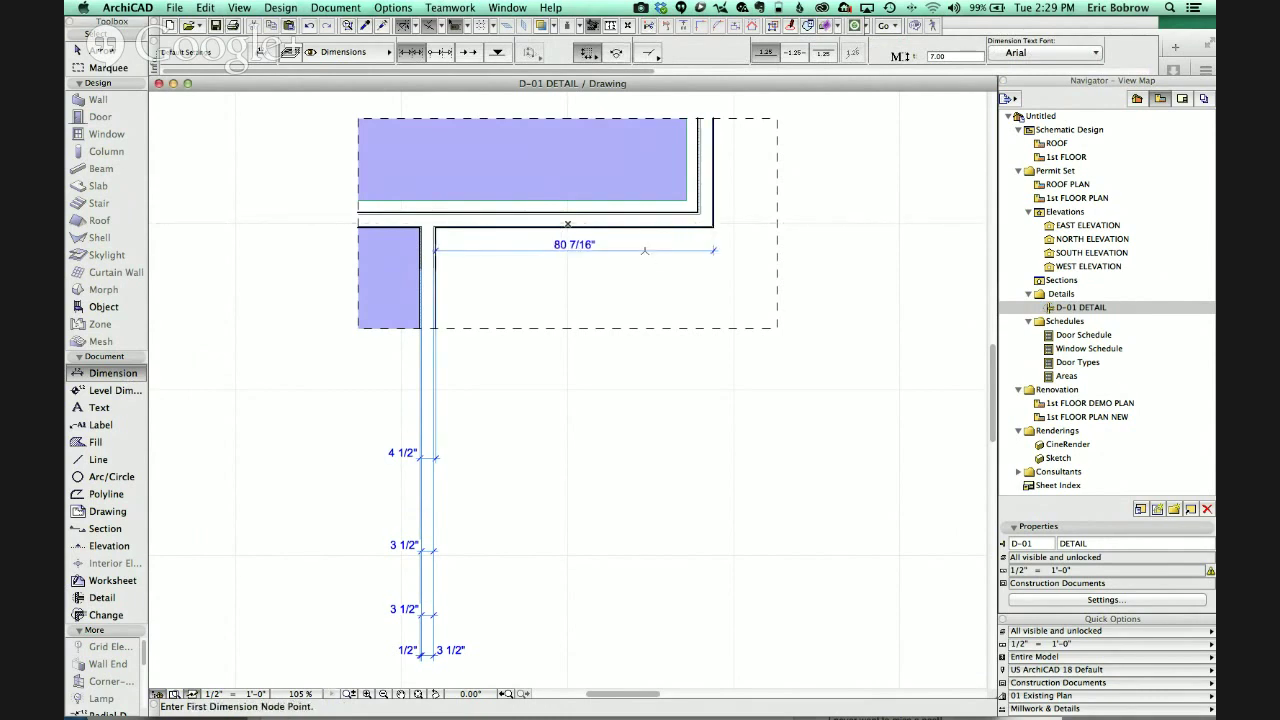
pyautogui.scroll(4, 563, 261)
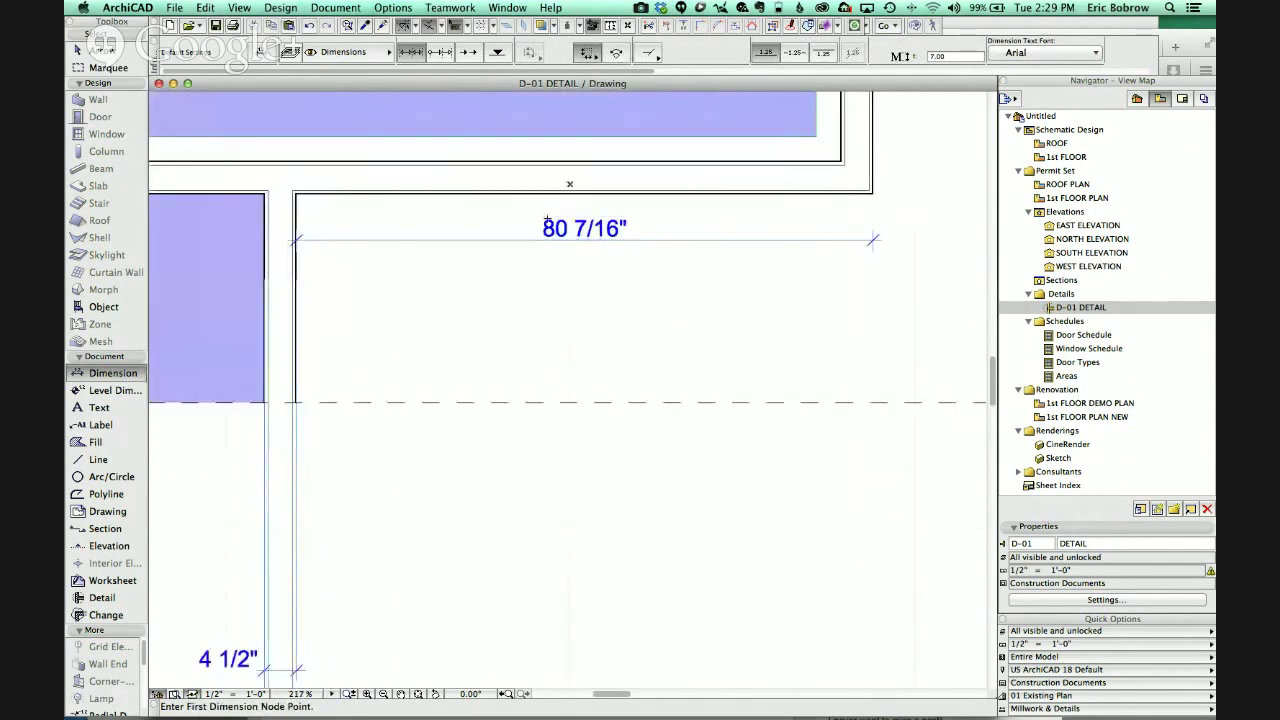